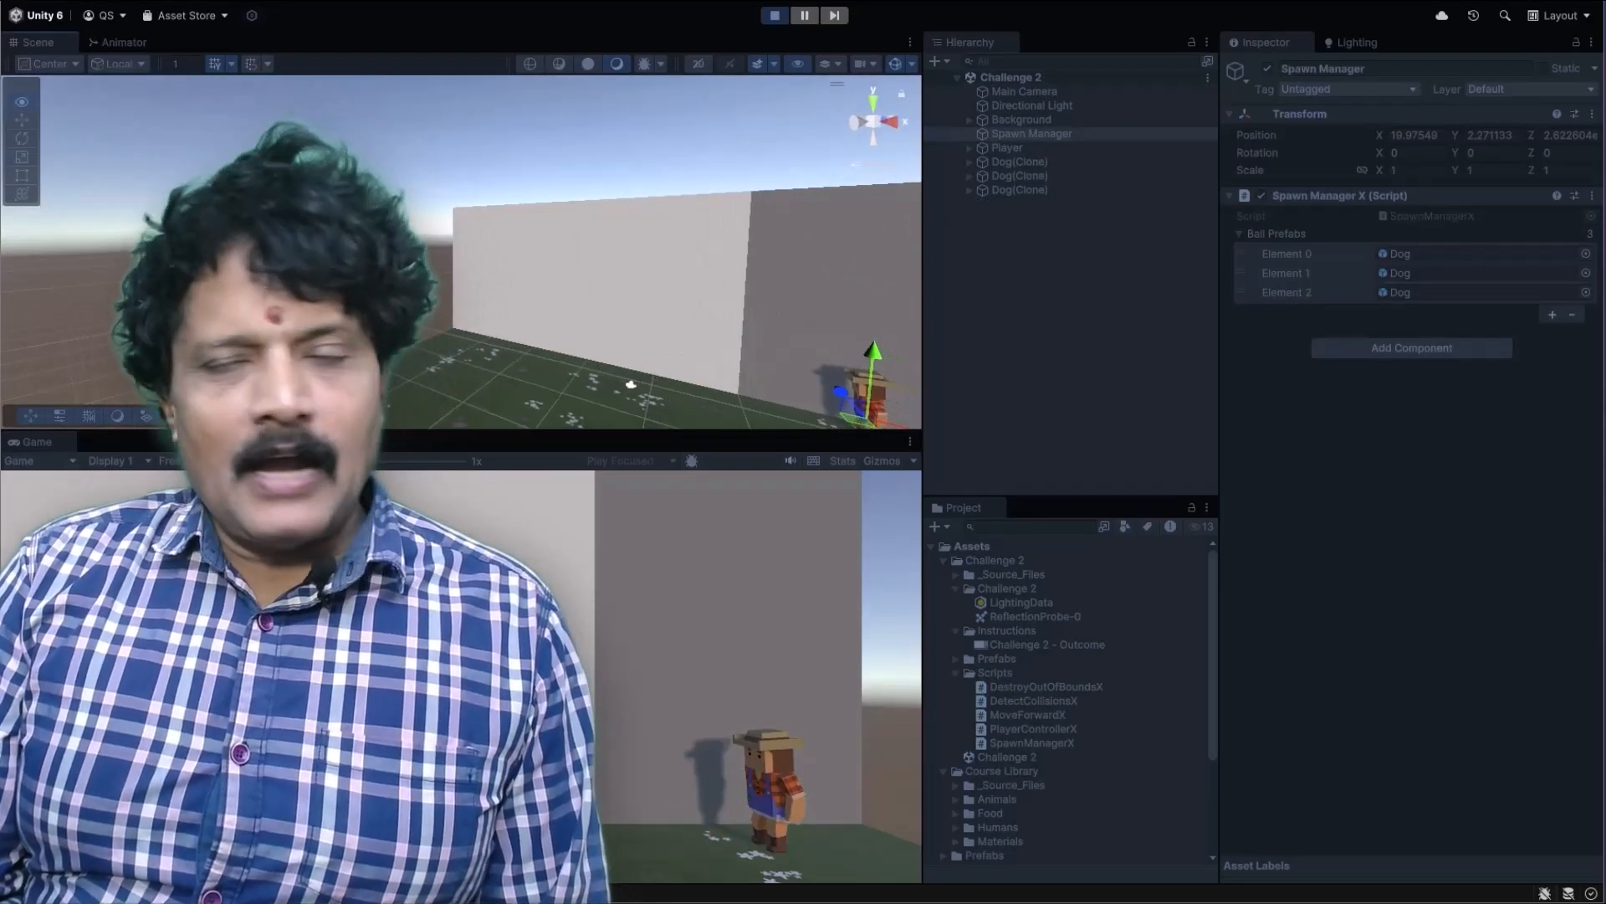
mouse_move(361, 236)
right_down()
mouse_move(487, 232)
mouse_move(245, 234)
right_up()
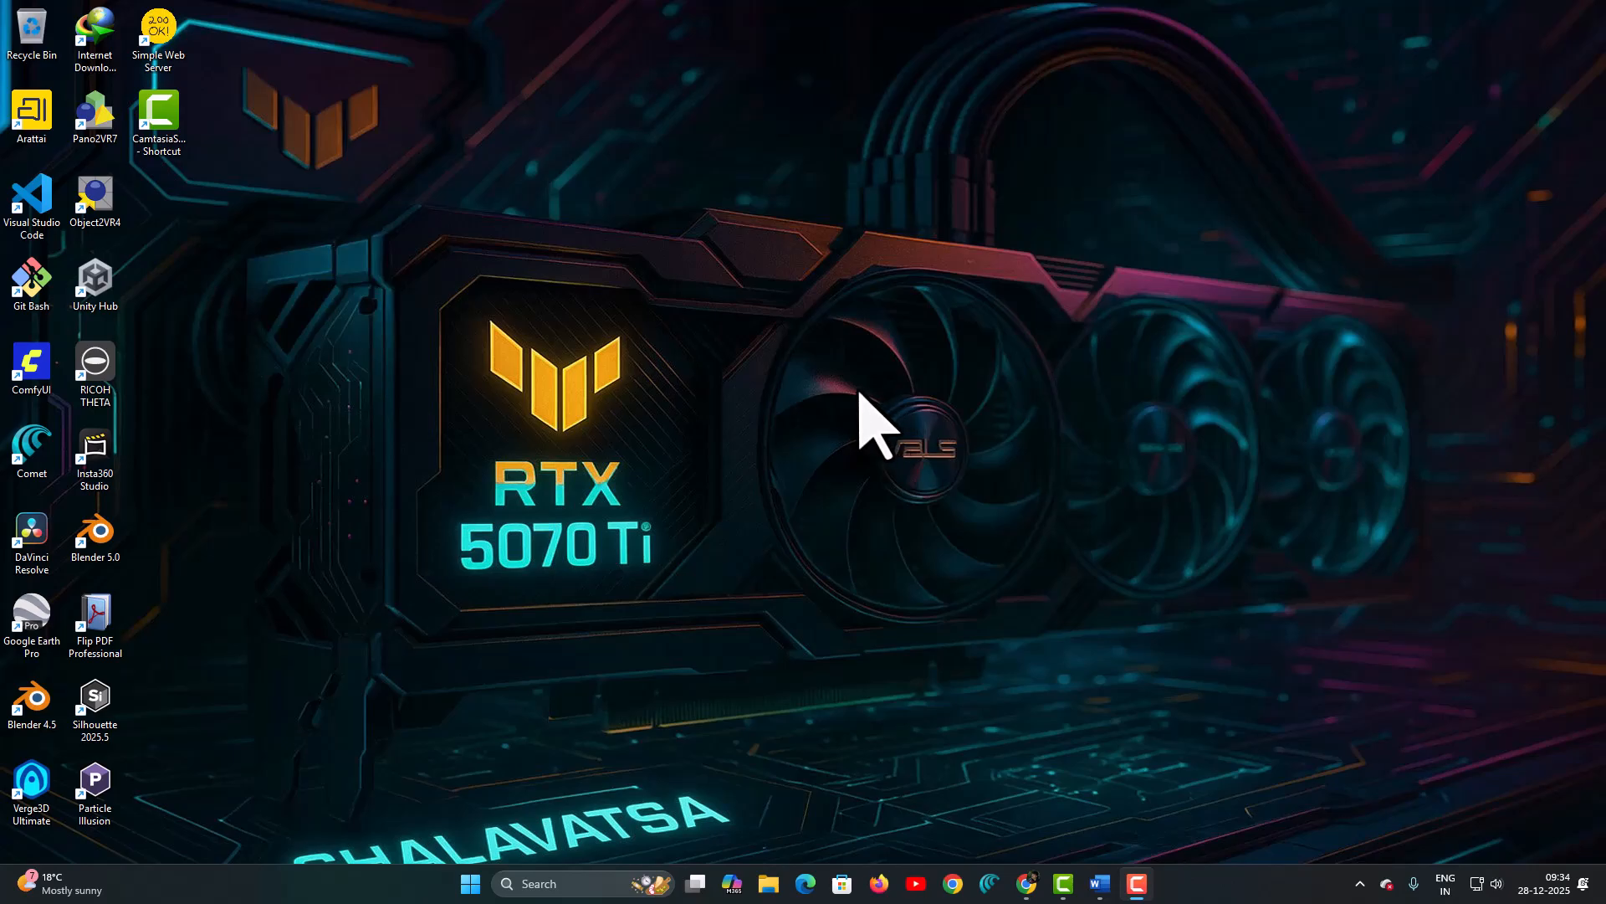
Launch Unity Hub and create a new project named Dog_Ball_game in E:\unity_projects
double_click(94, 280)
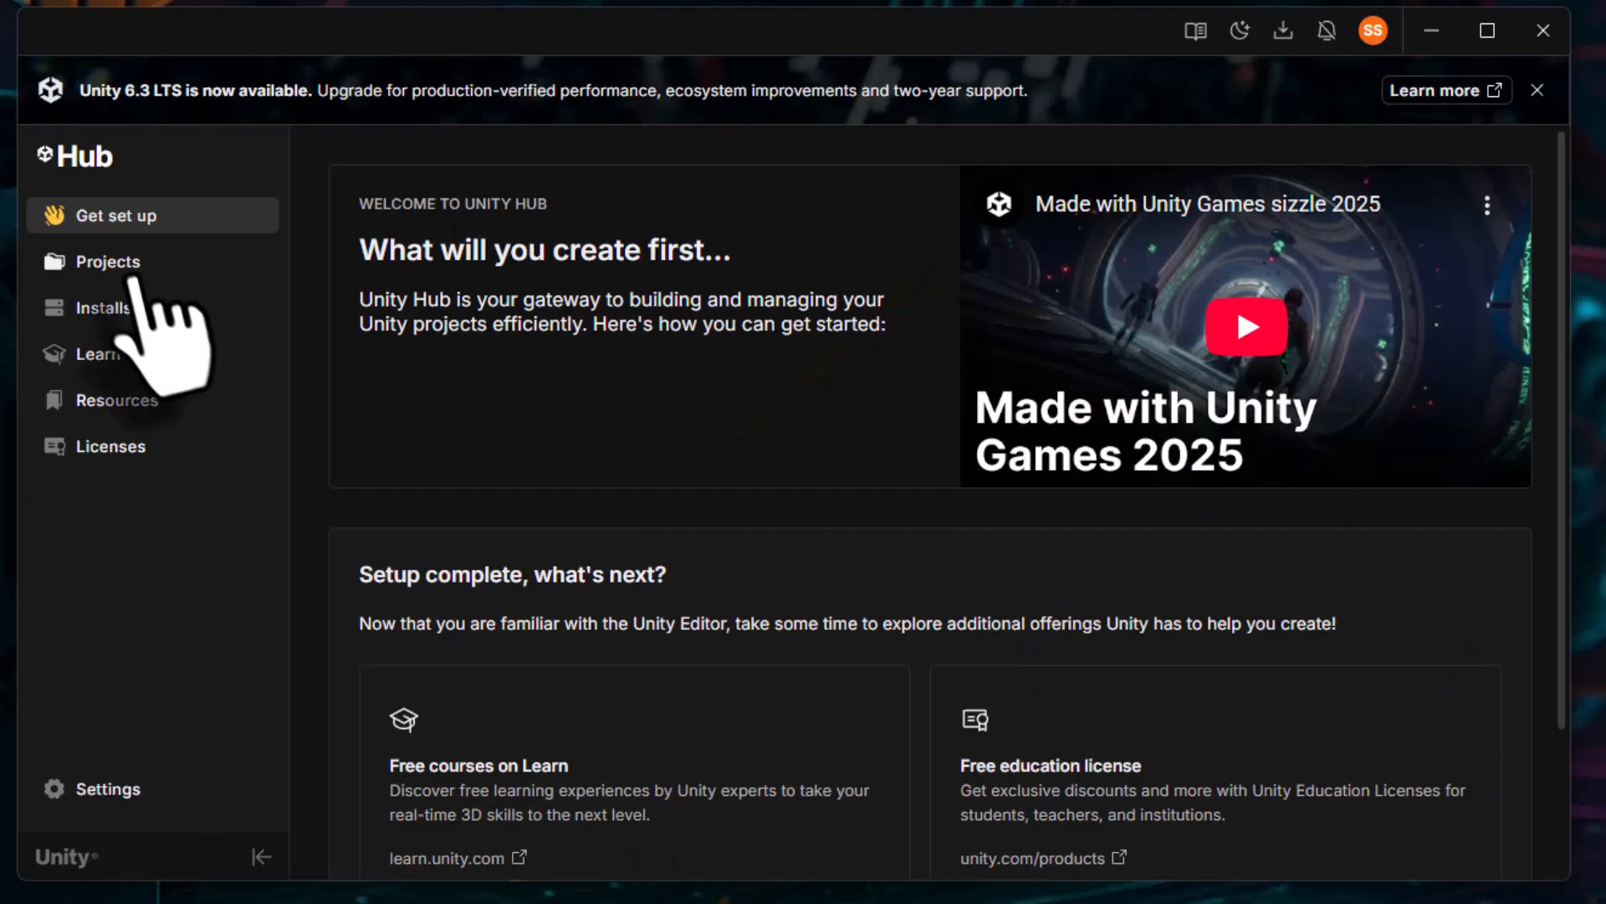
click(126, 263)
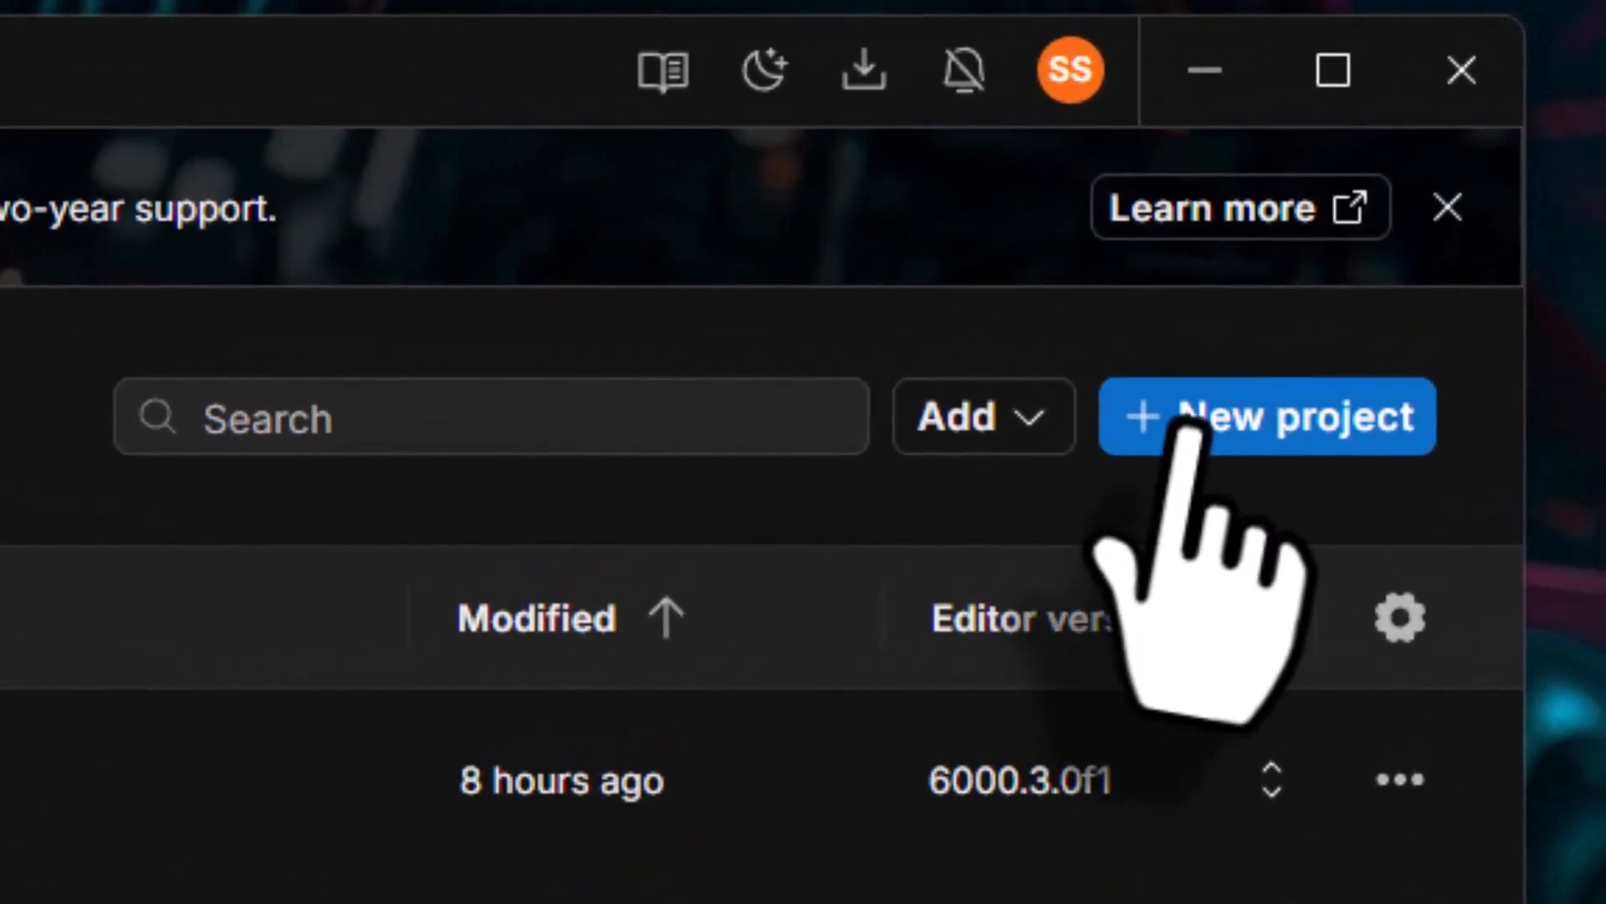
click(1422, 182)
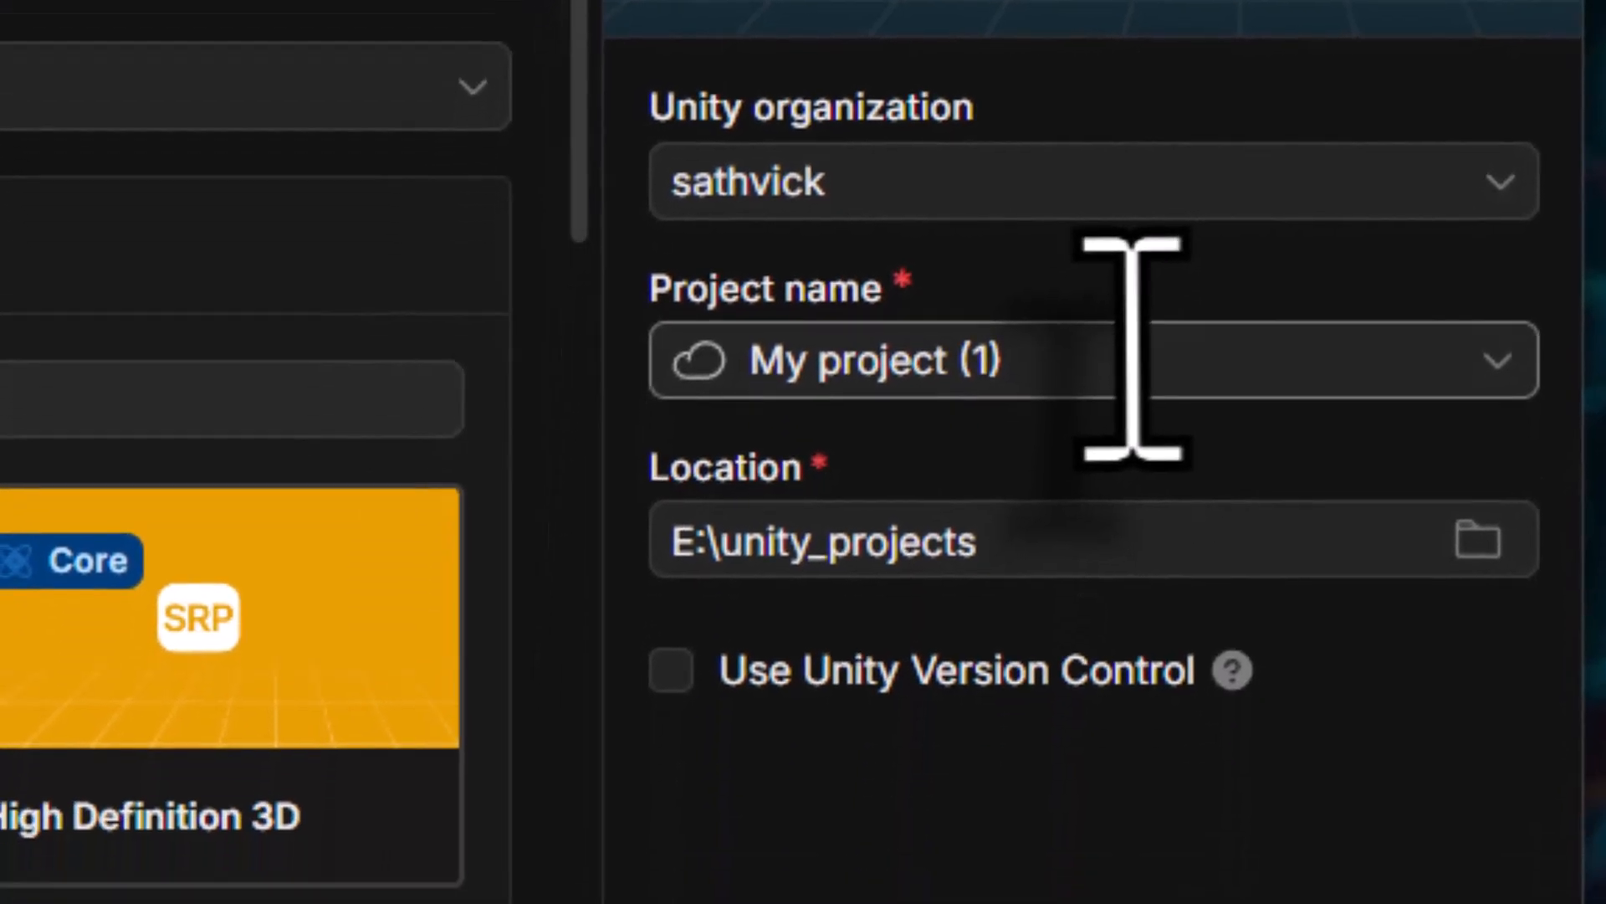
click(1095, 347)
text(Dog)
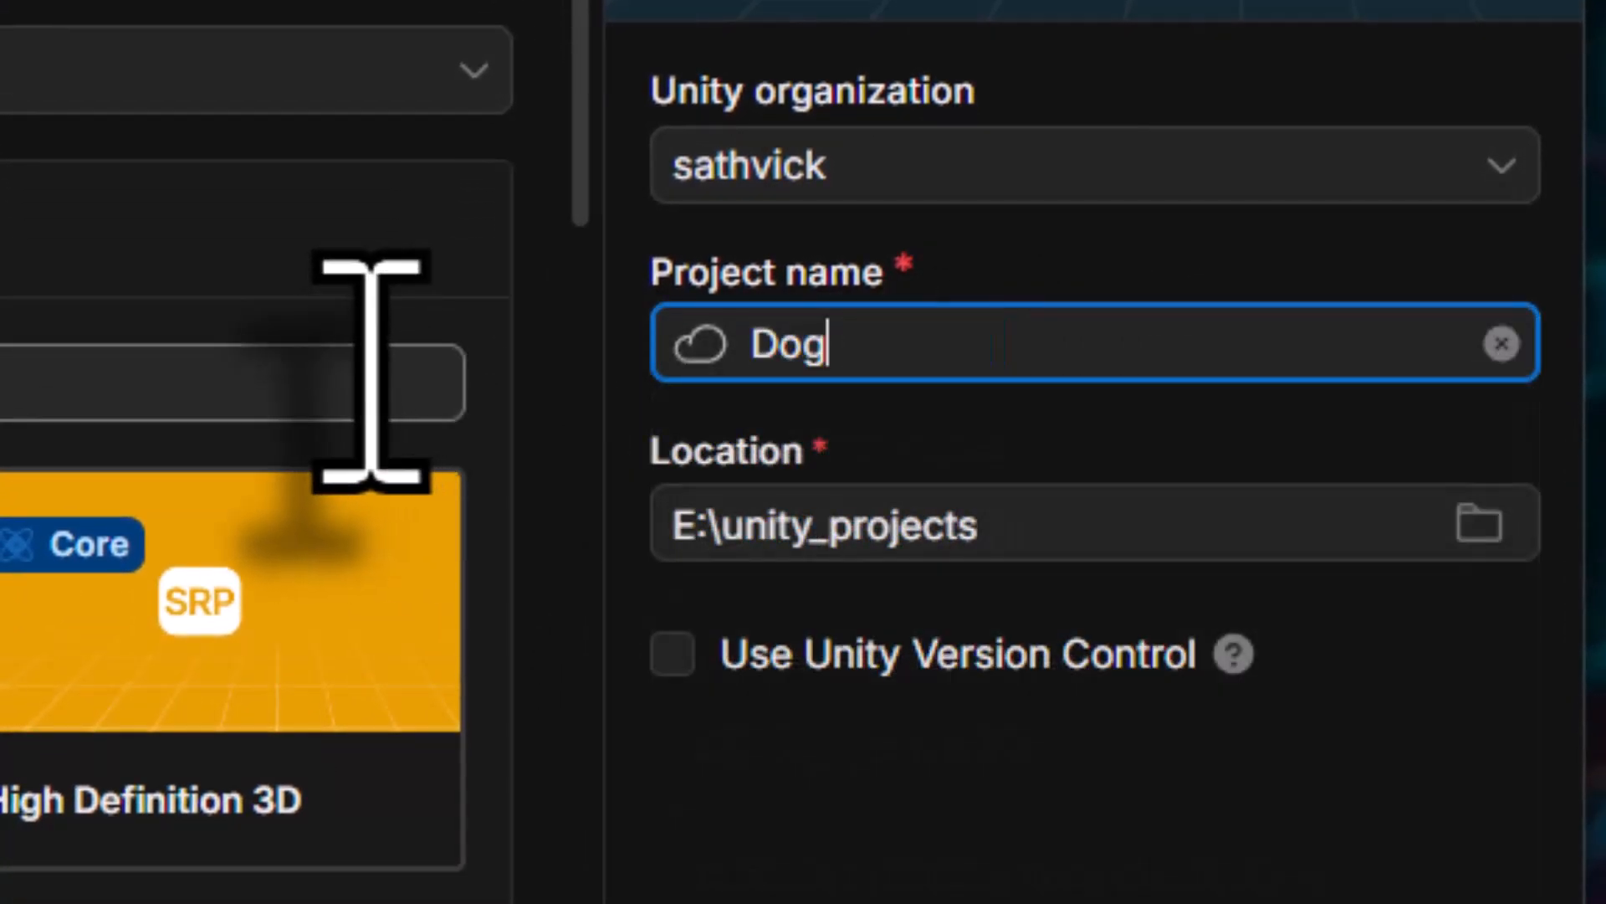
text(_Ball_g)
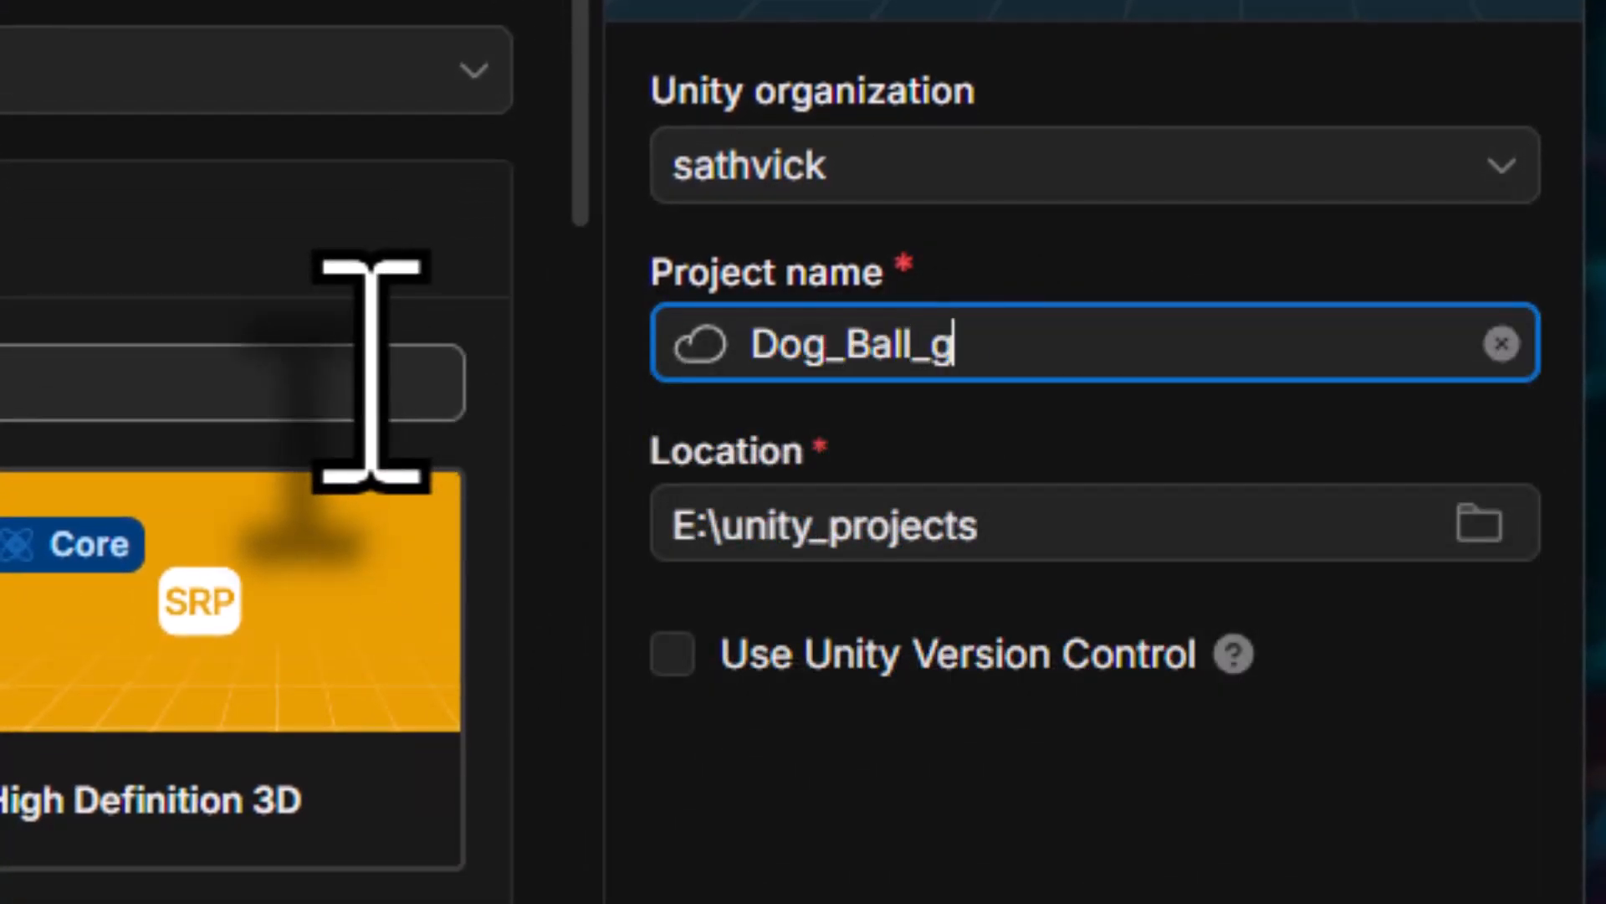
text(ame)
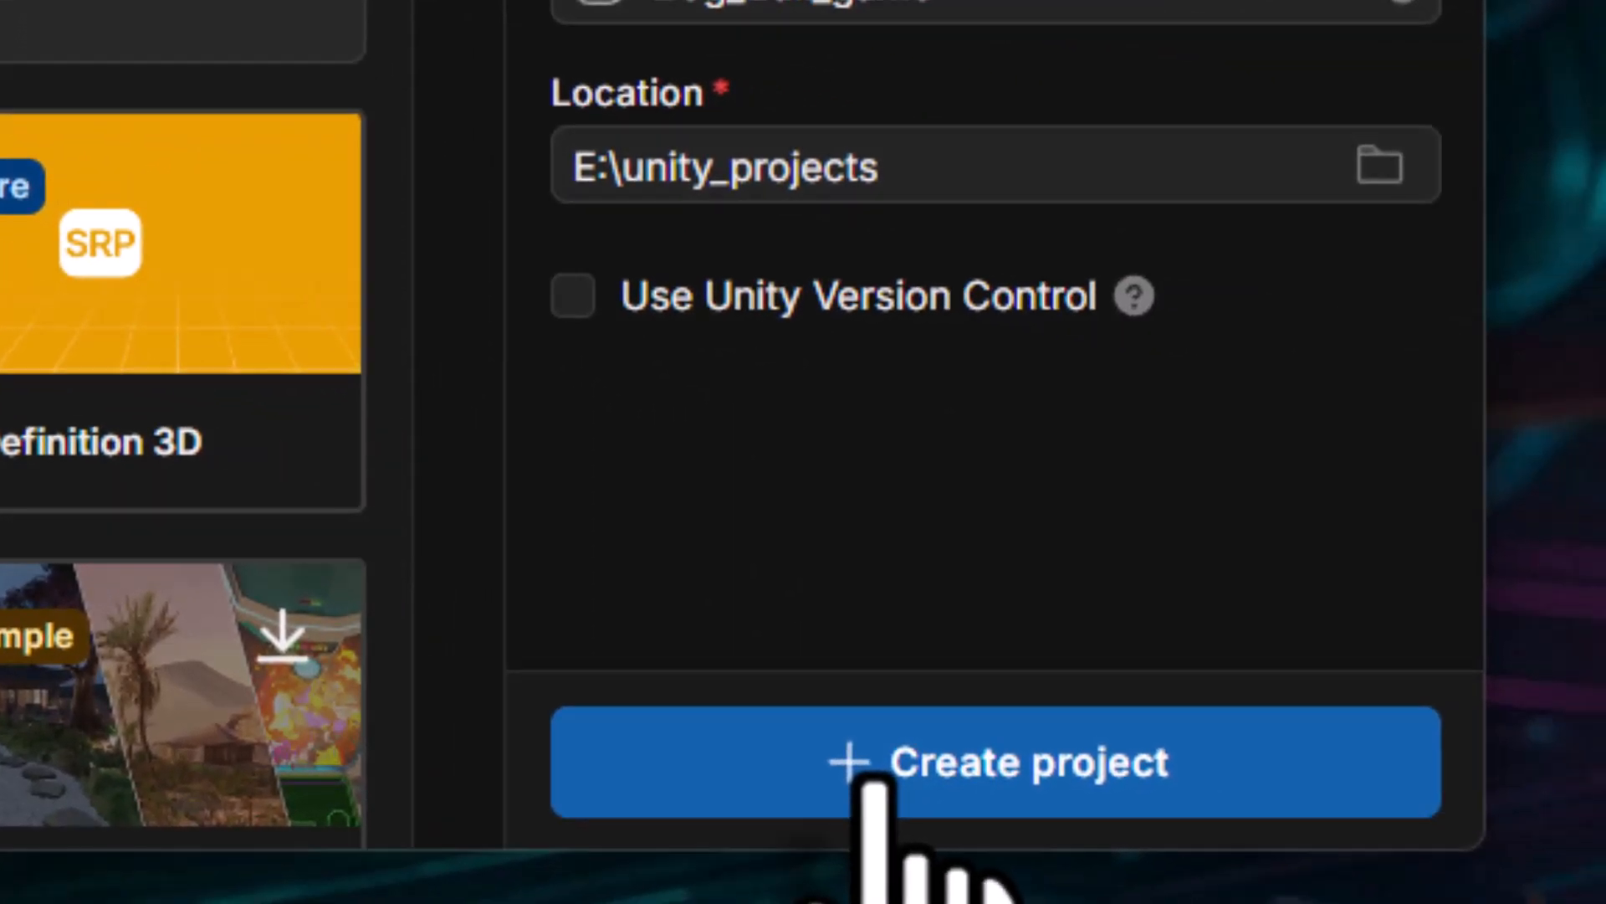
click(874, 782)
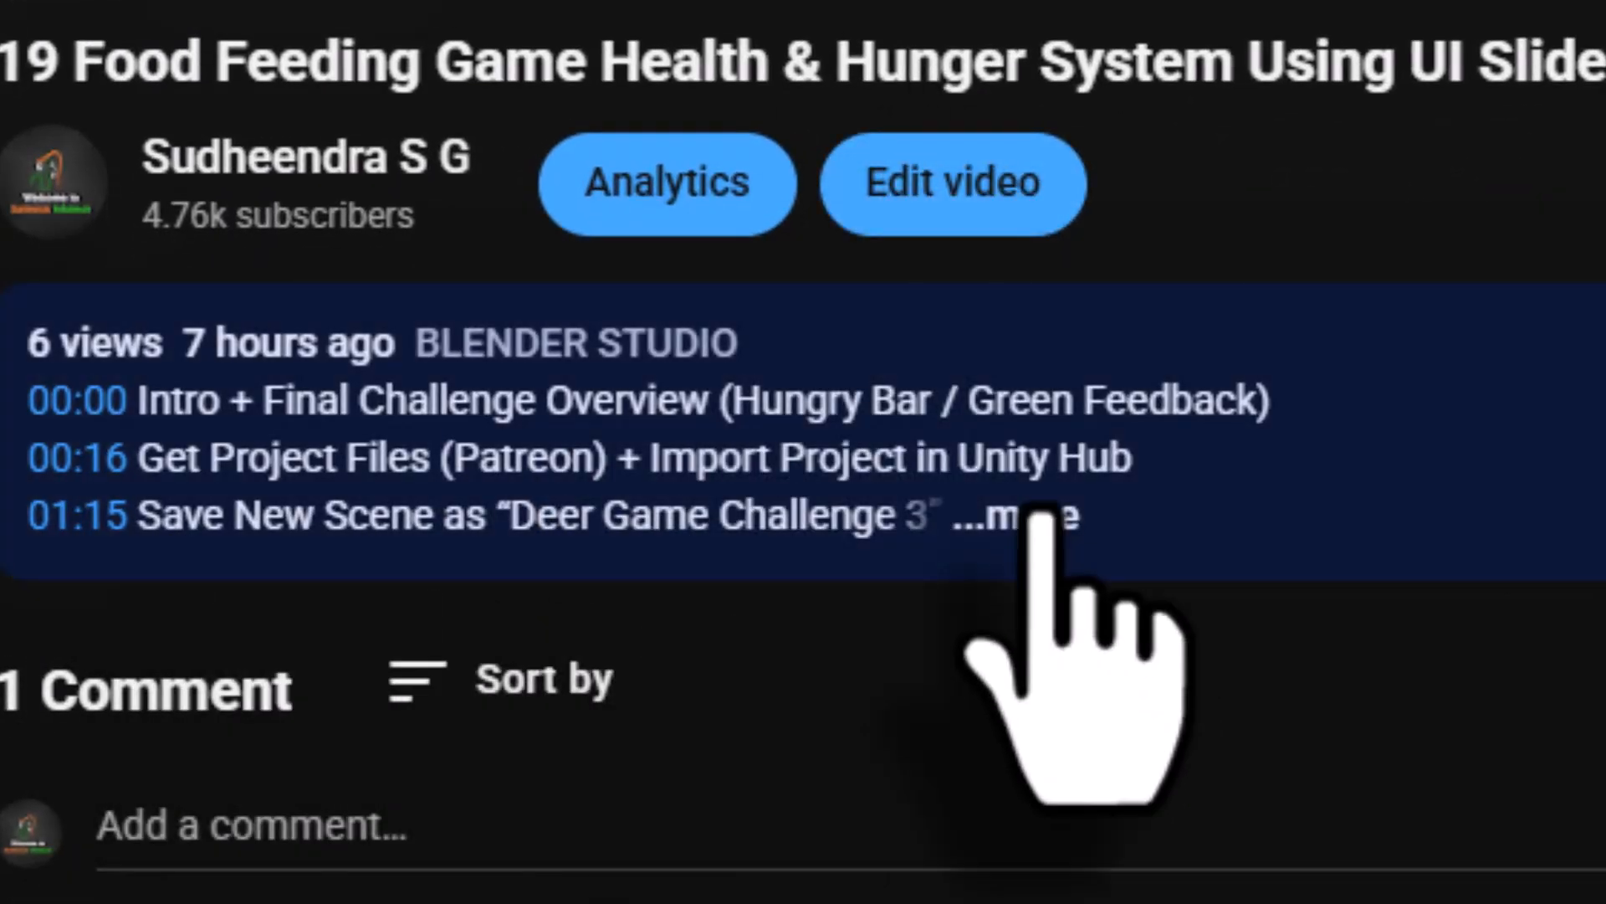
Download 20 dog_ball_challenge_assets.unitypackage from the course's Patreon post linked in the YouTube video description
click(1040, 515)
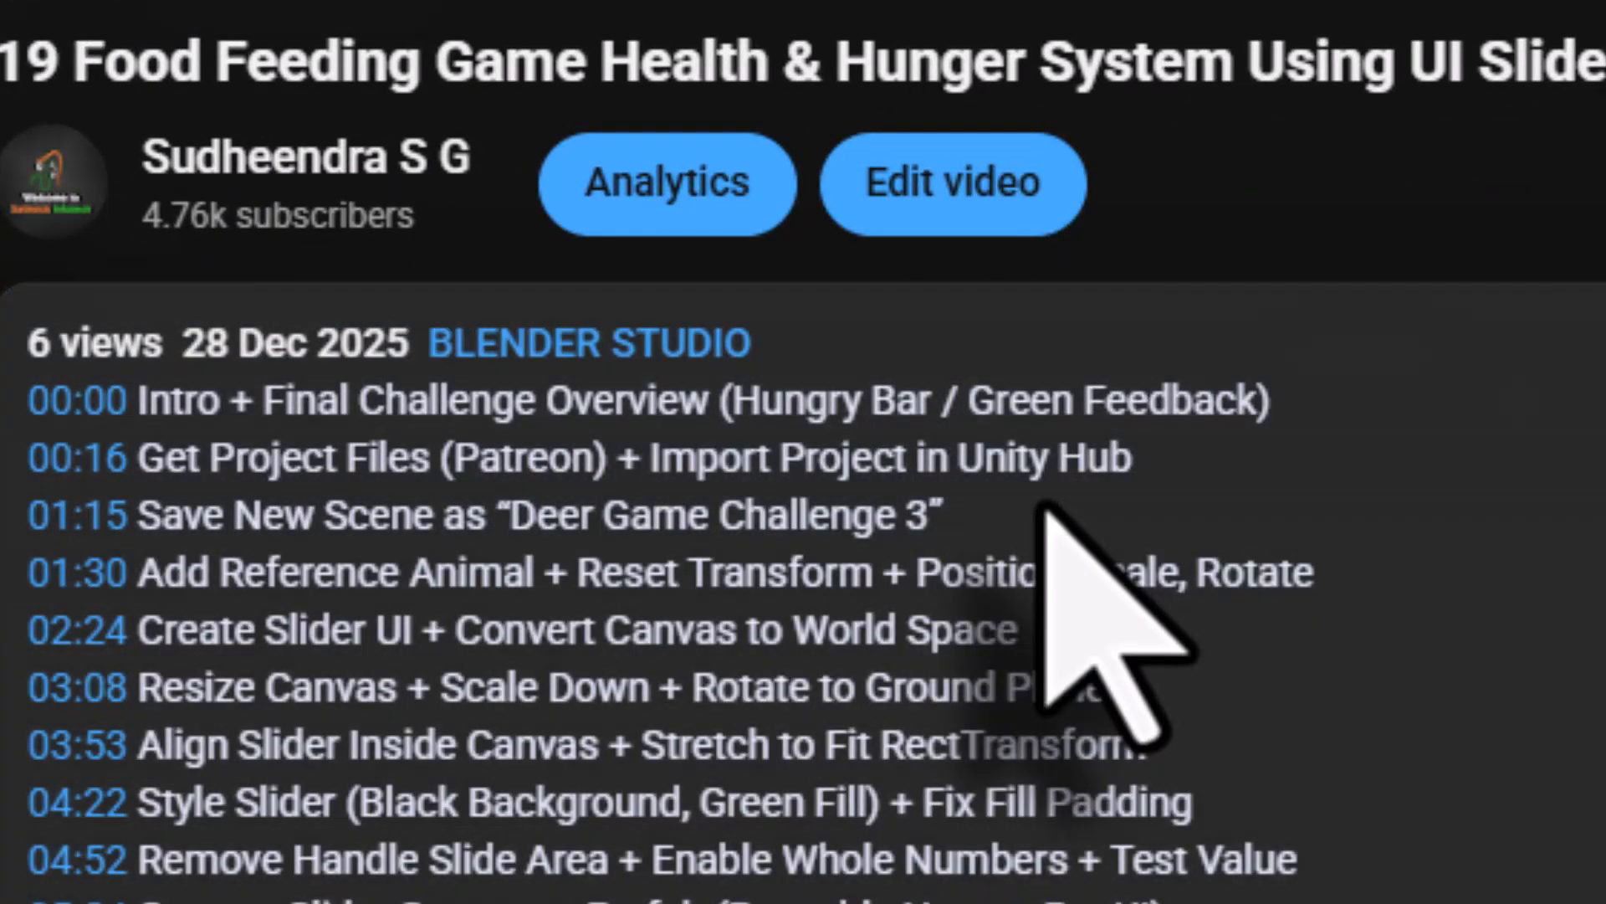
scroll(1076, 591, down, 5)
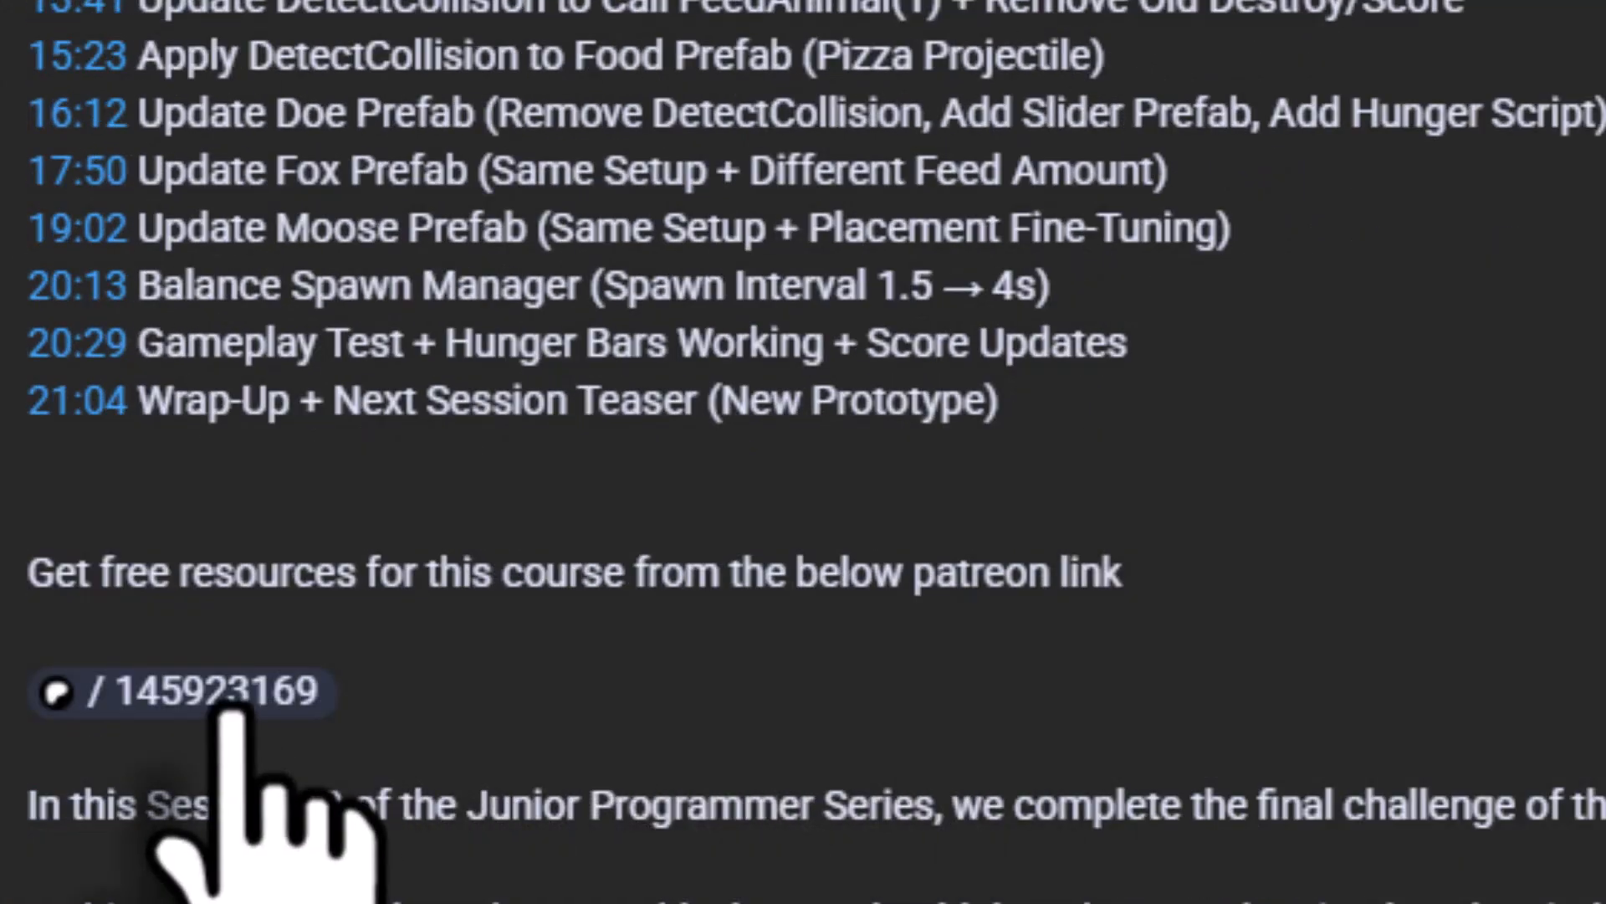
click(232, 707)
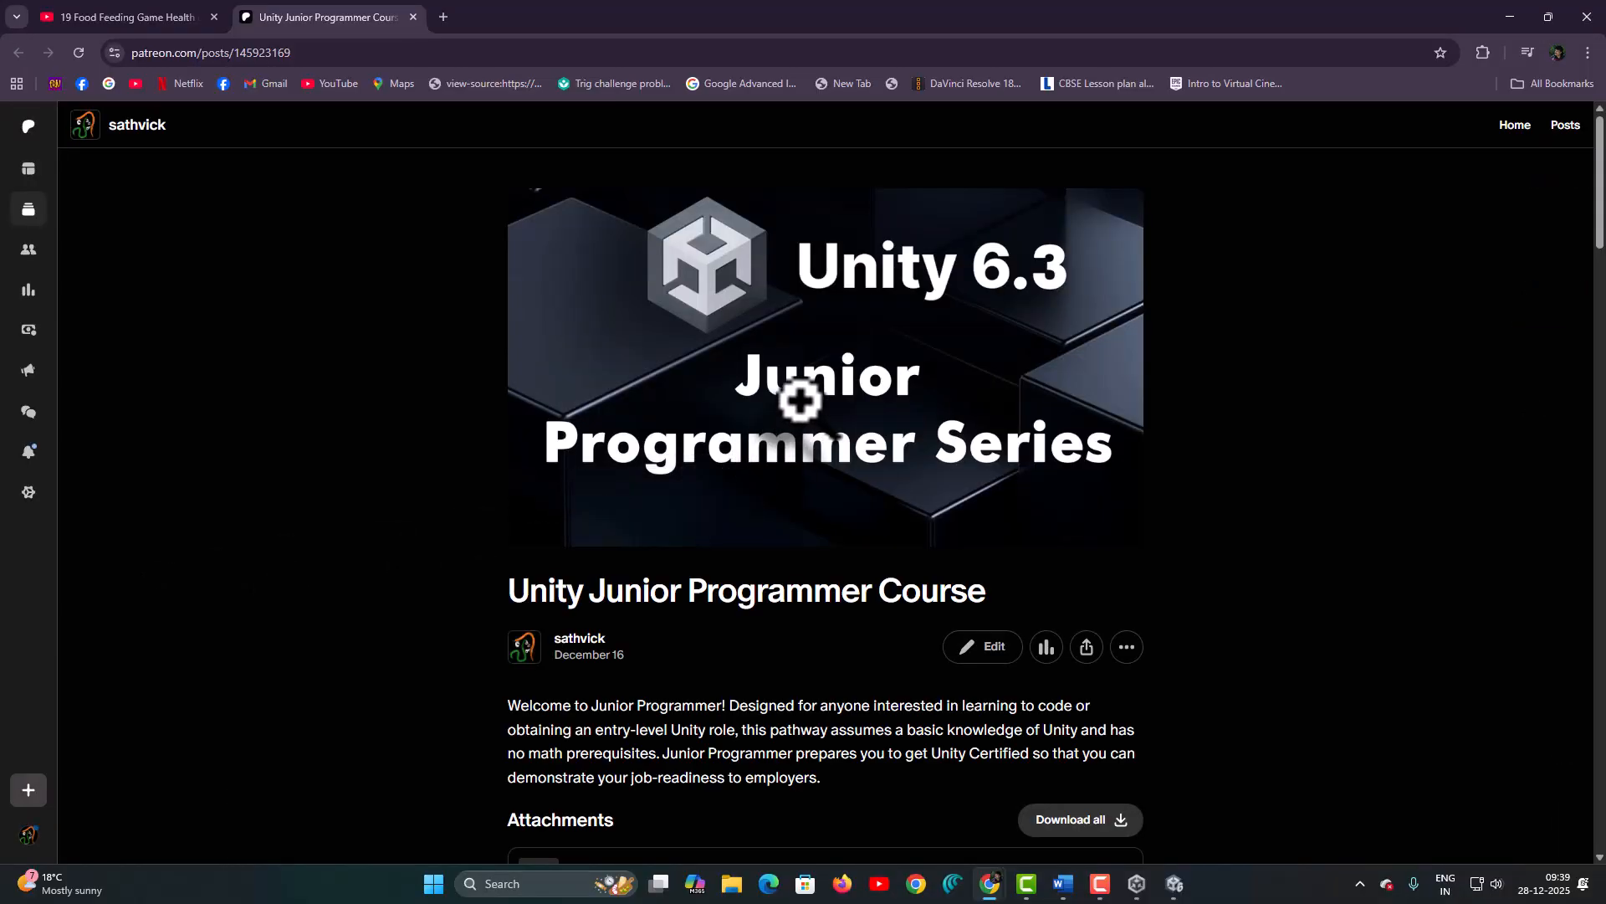
scroll(801, 399, down, 13)
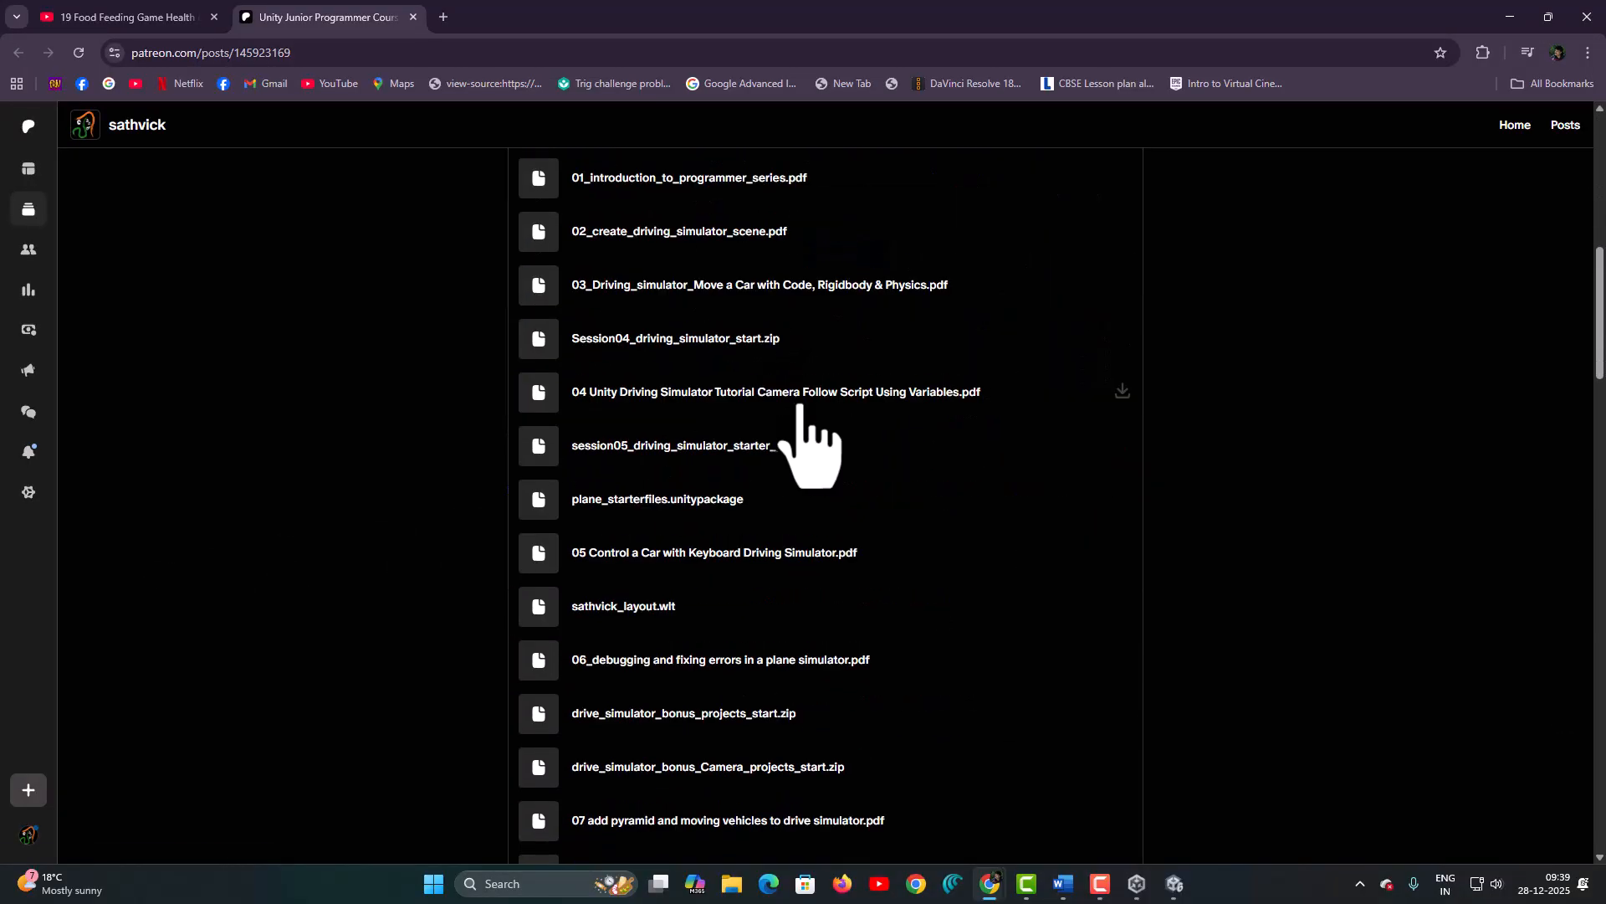
scroll(807, 435, down, 15)
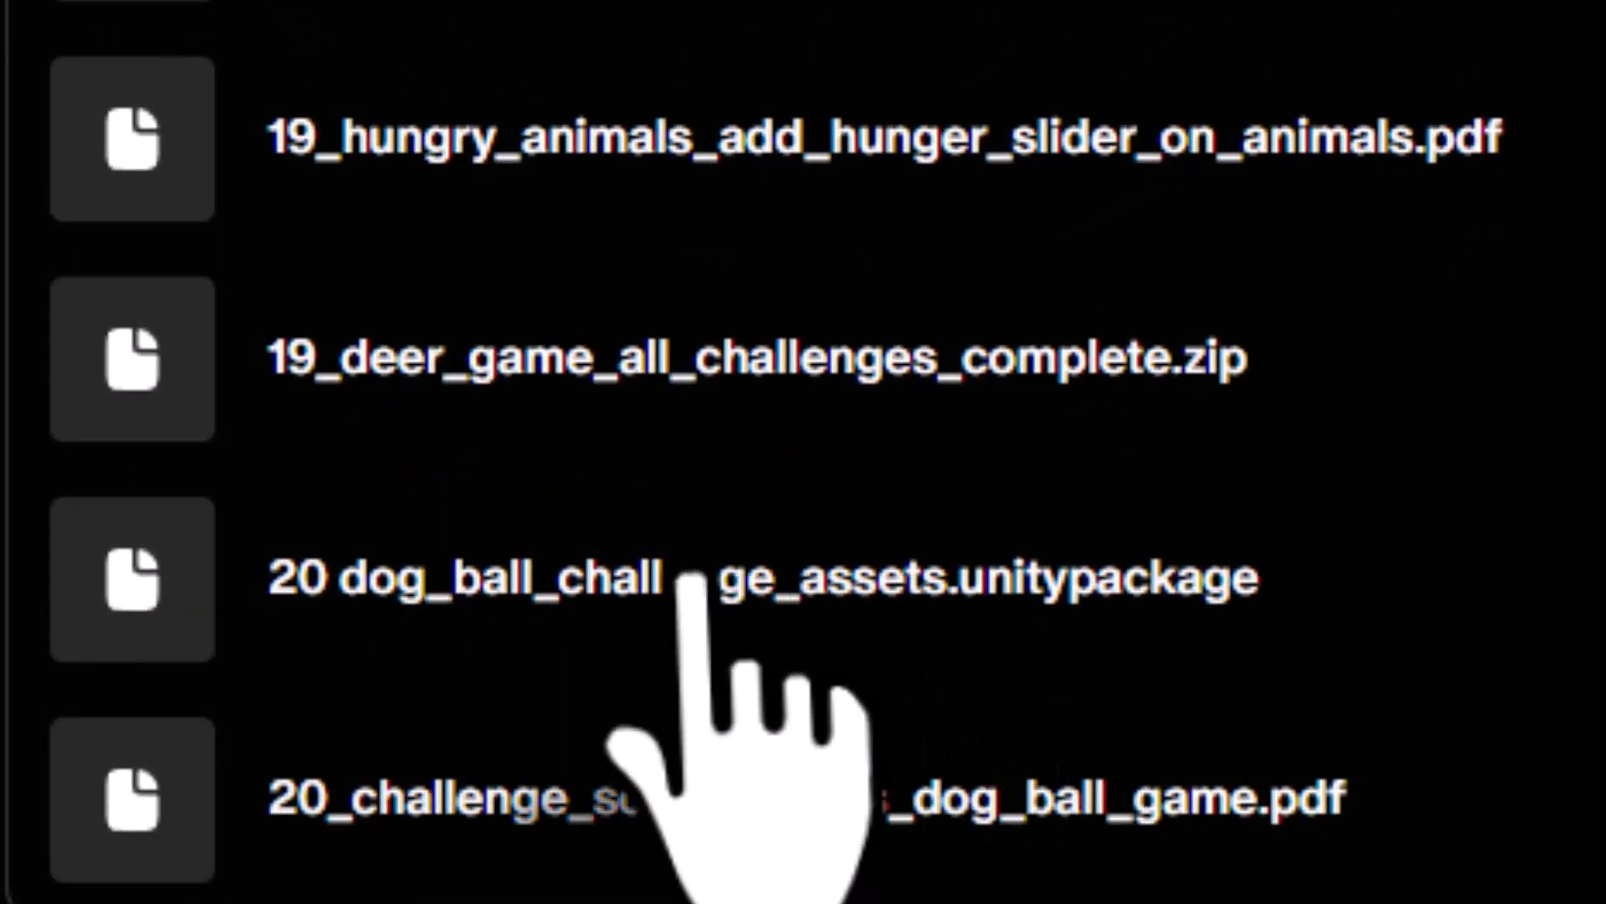
click(526, 577)
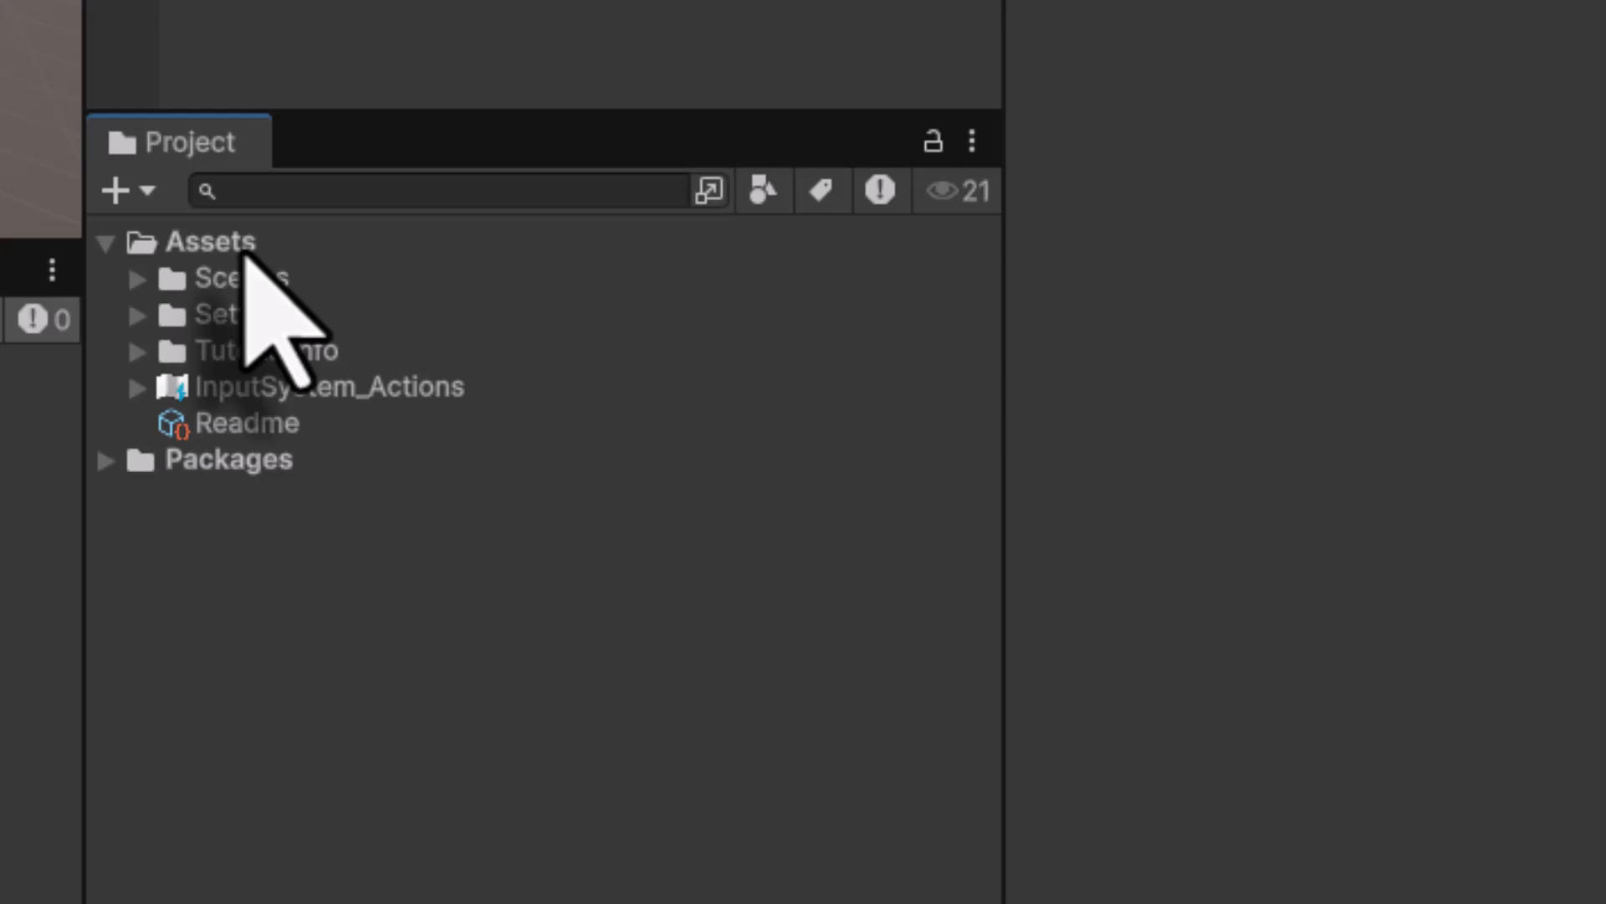
Import all of 20 dog_ball_challenge_assets.unitypackage from Downloads into the project's Assets as a custom package
right_click(1002, 459)
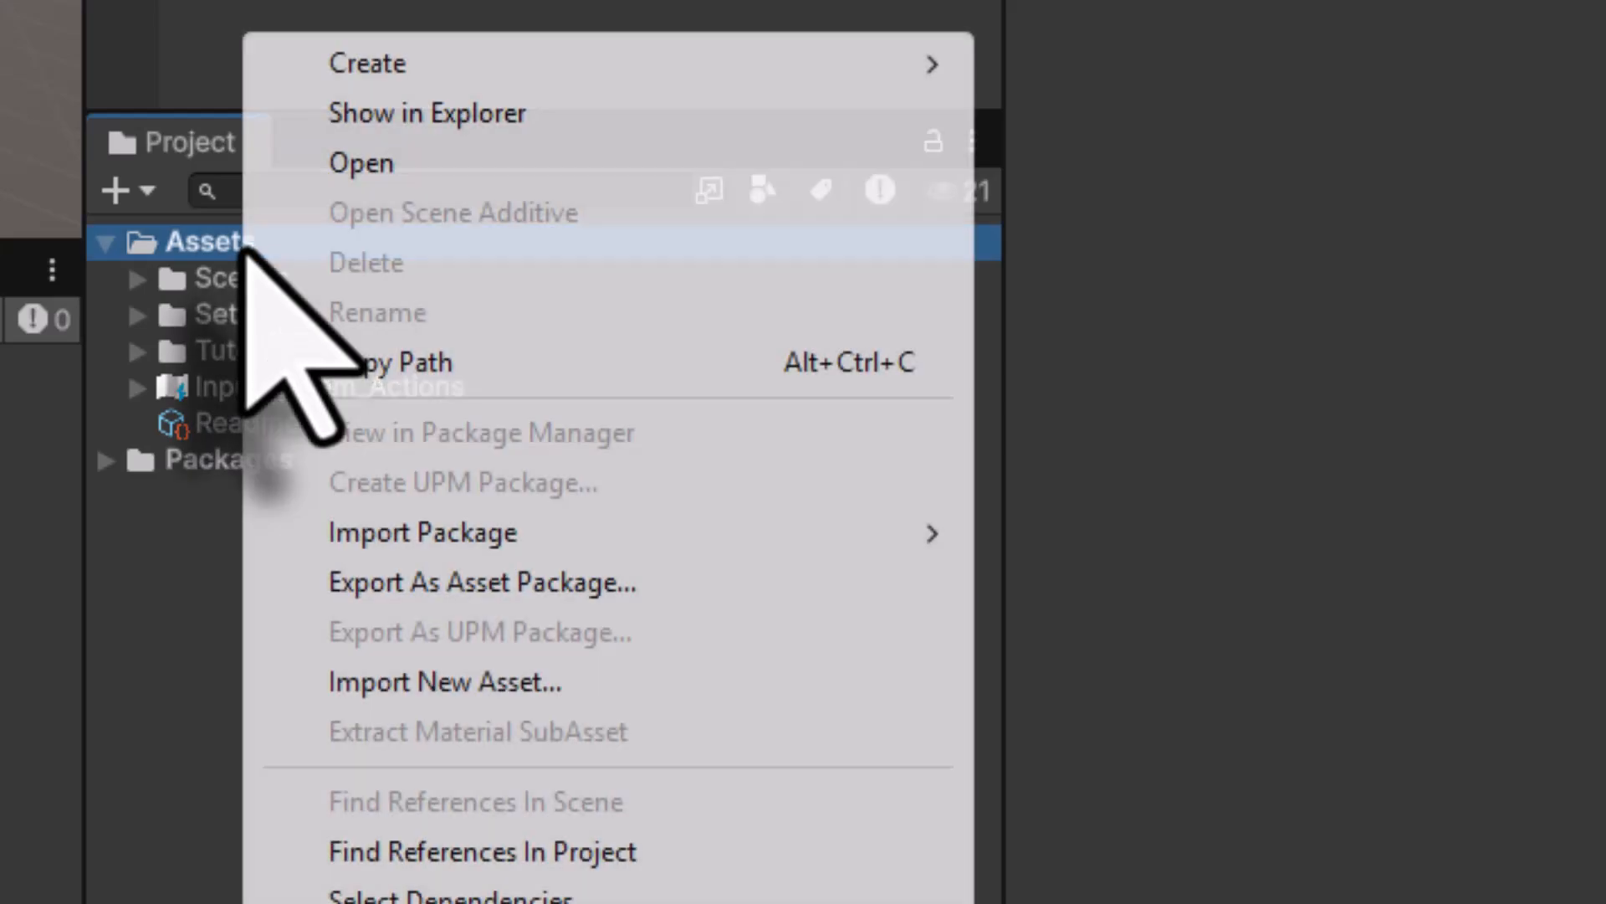
mouse_move(413, 532)
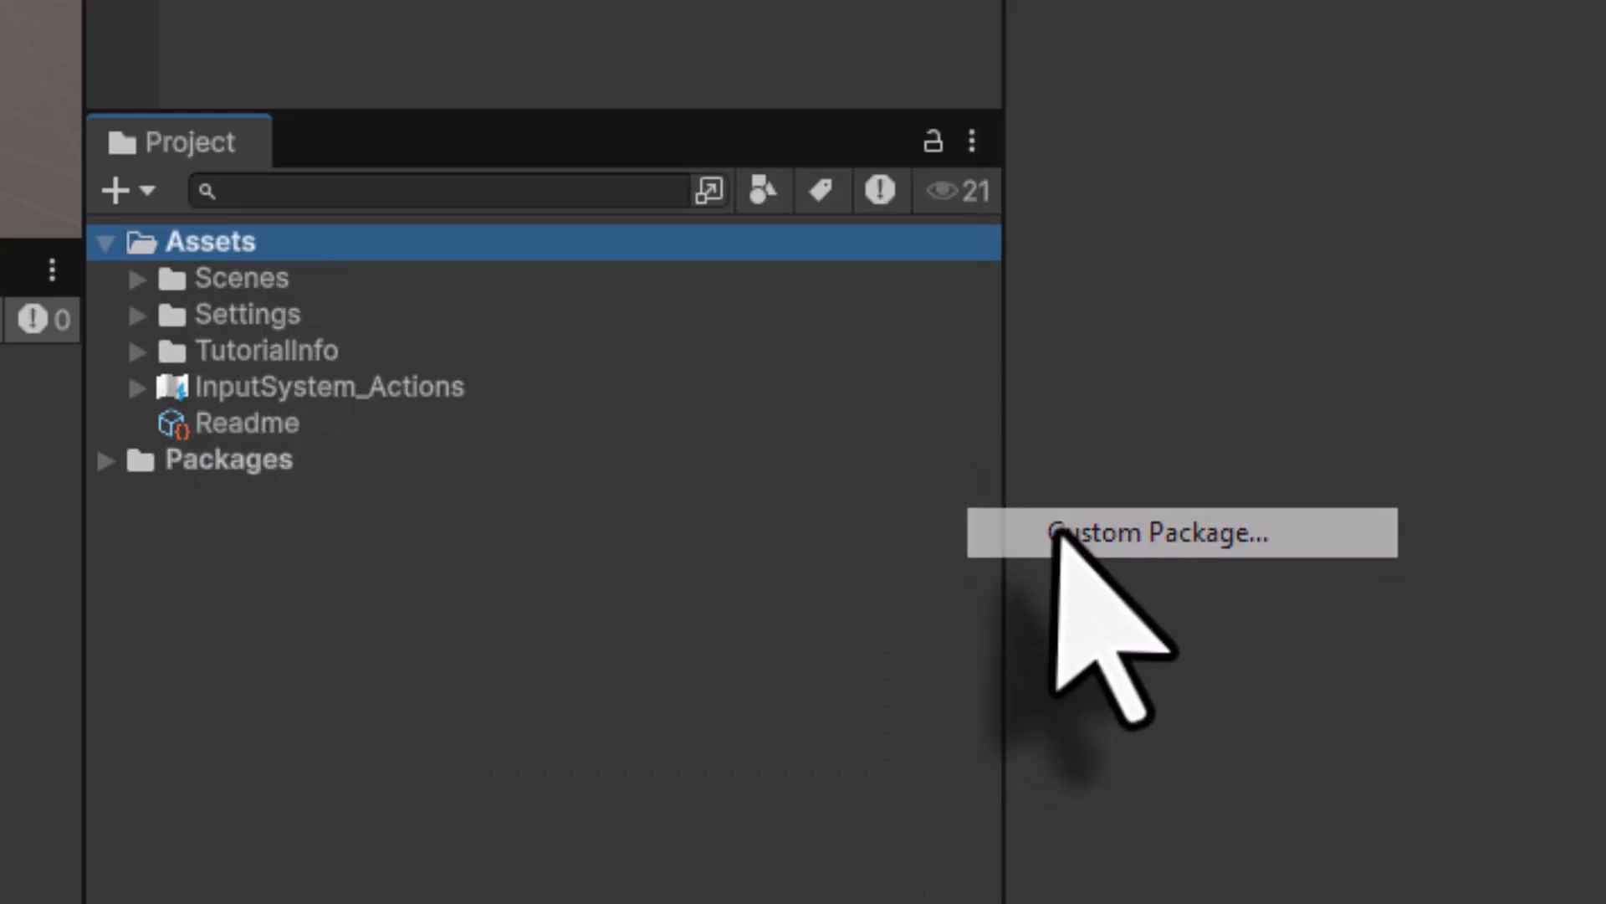
click(1055, 538)
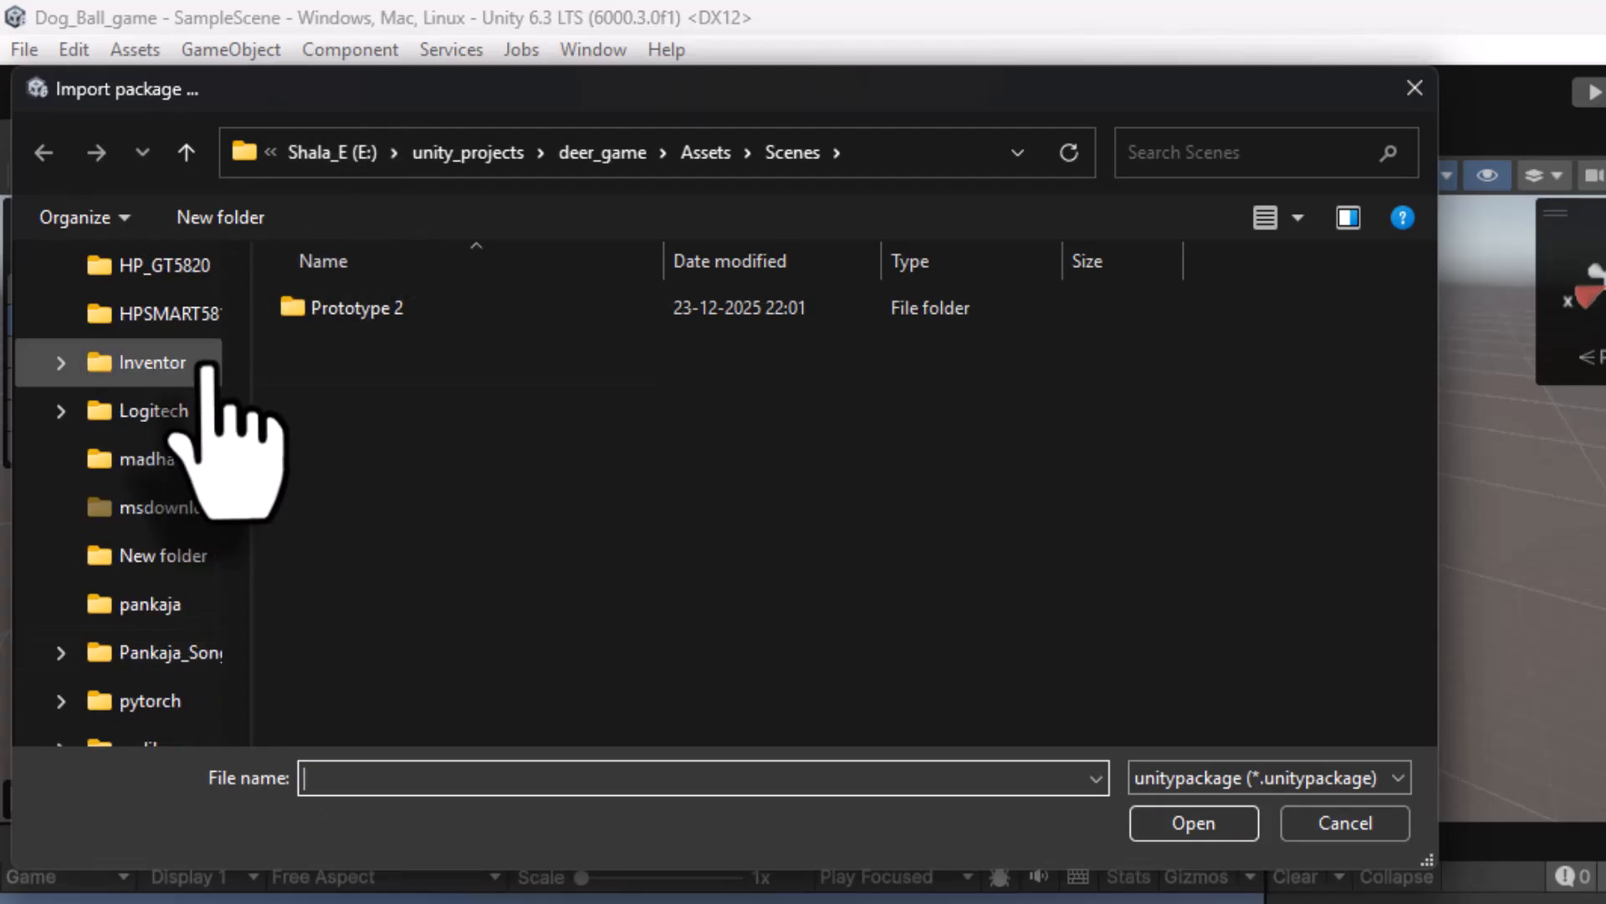
scroll(203, 364, up, 5)
click(359, 352)
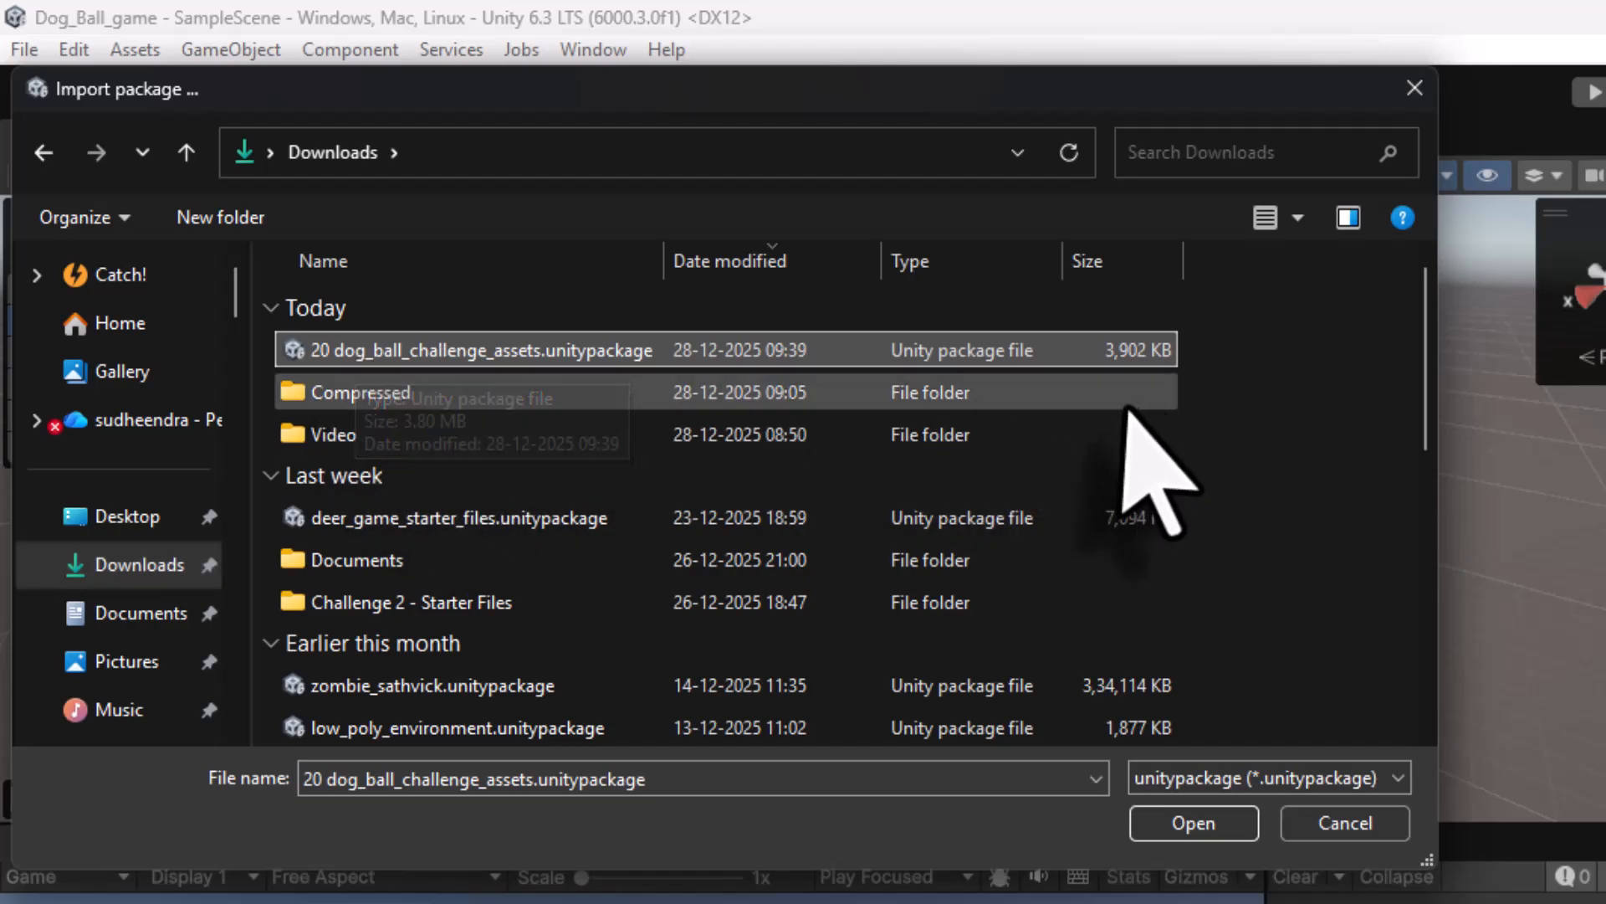
click(1205, 839)
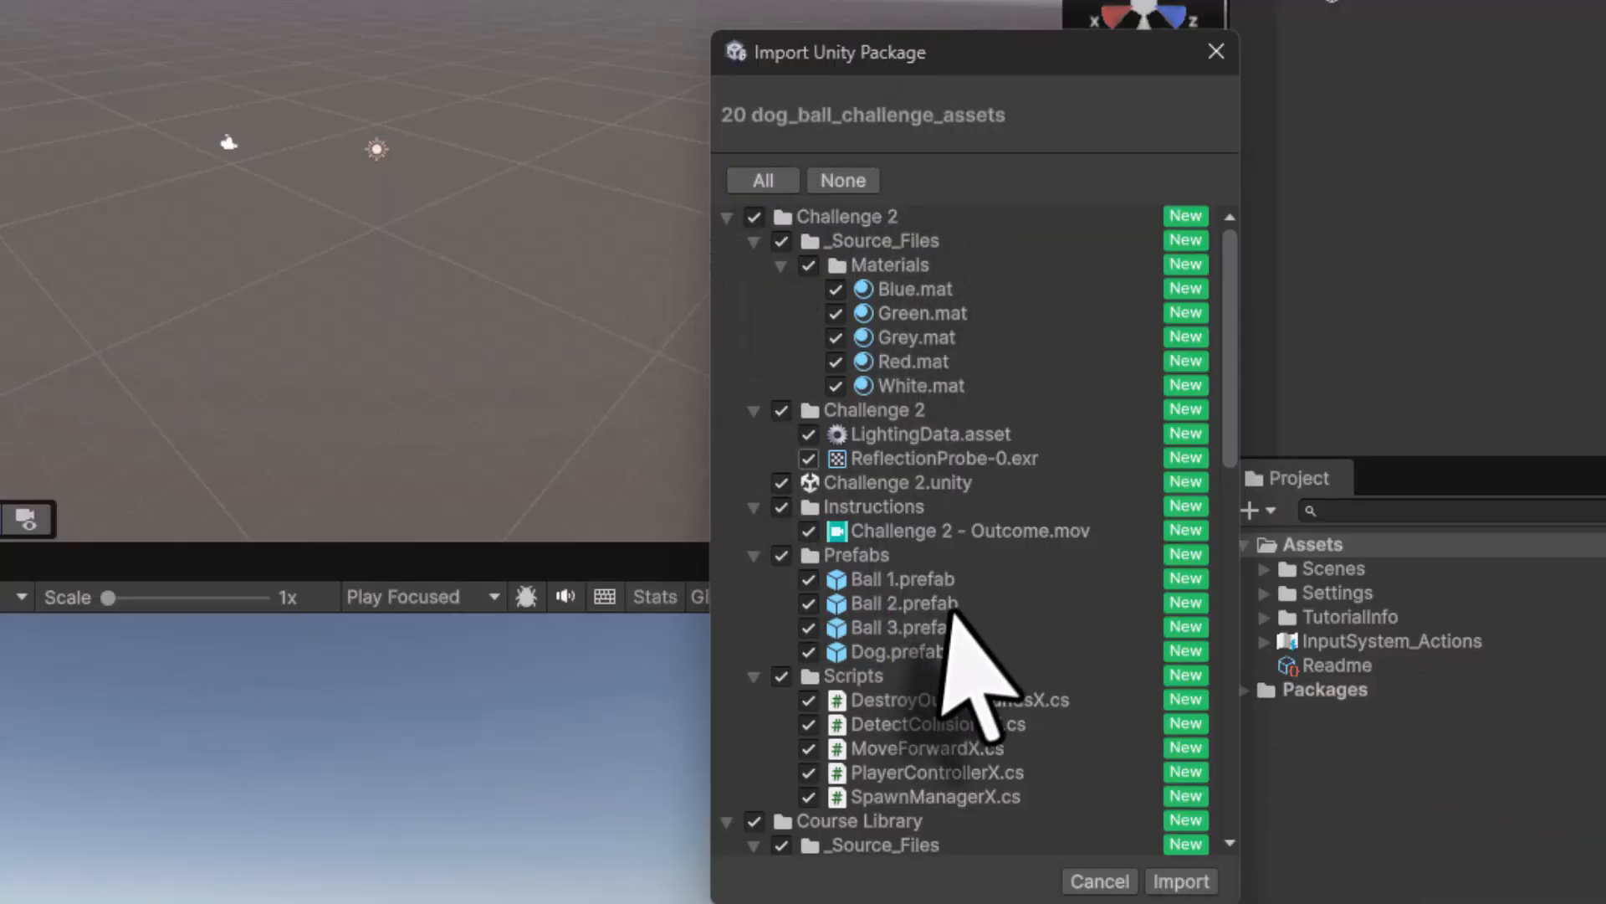
click(1181, 881)
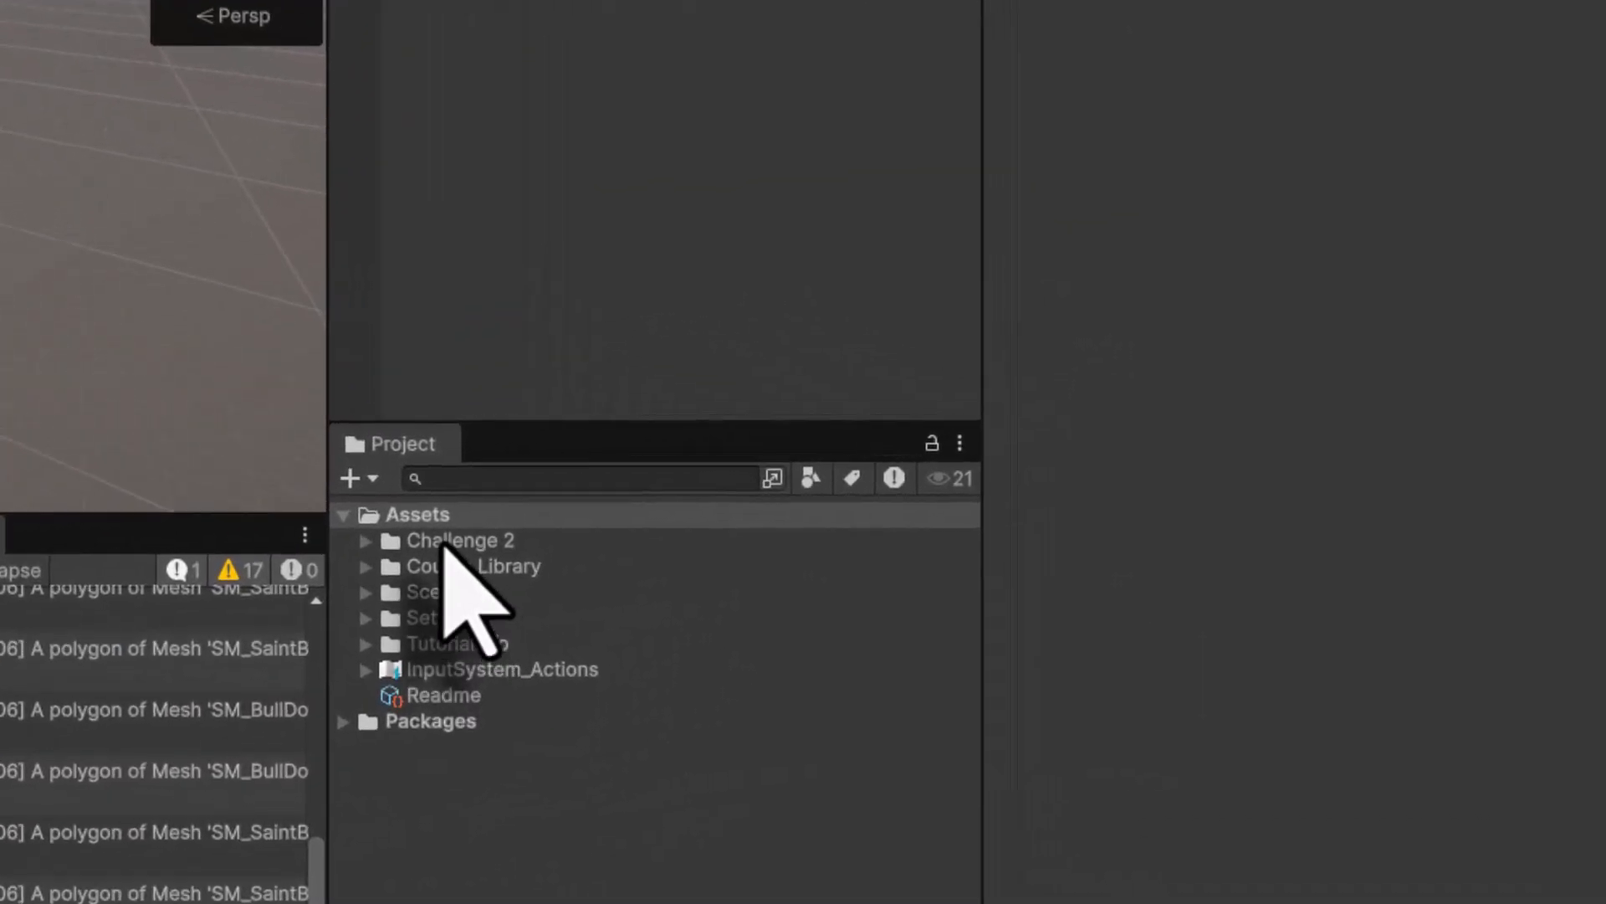
Open the Challenge 2 scene from the imported Challenge 2 folder and close the Console
click(1000, 470)
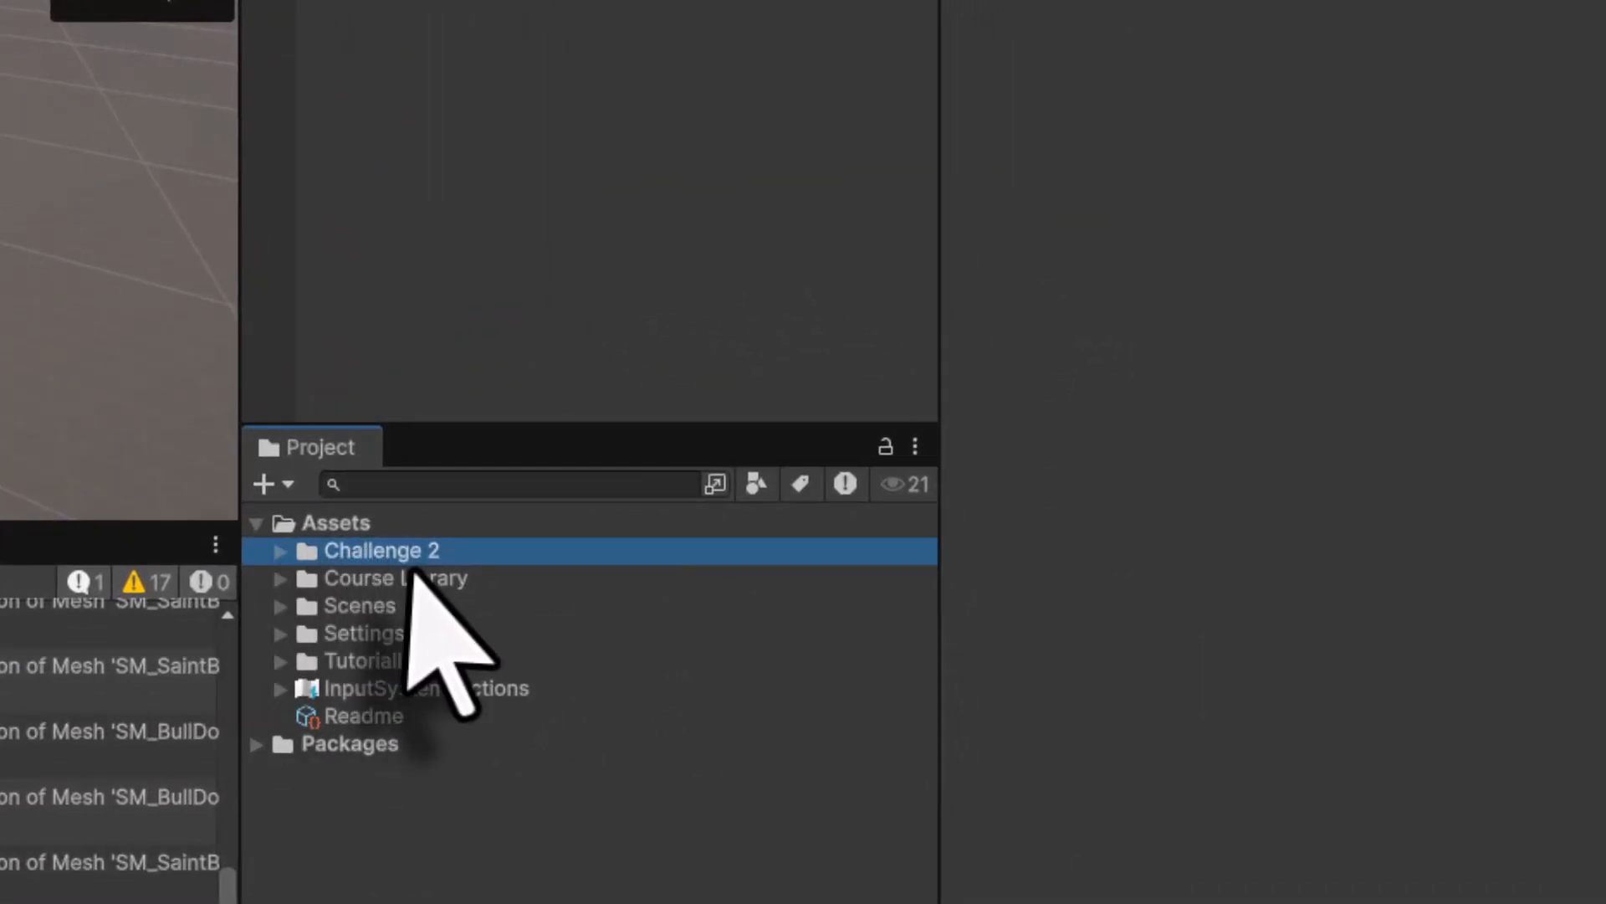
click(280, 552)
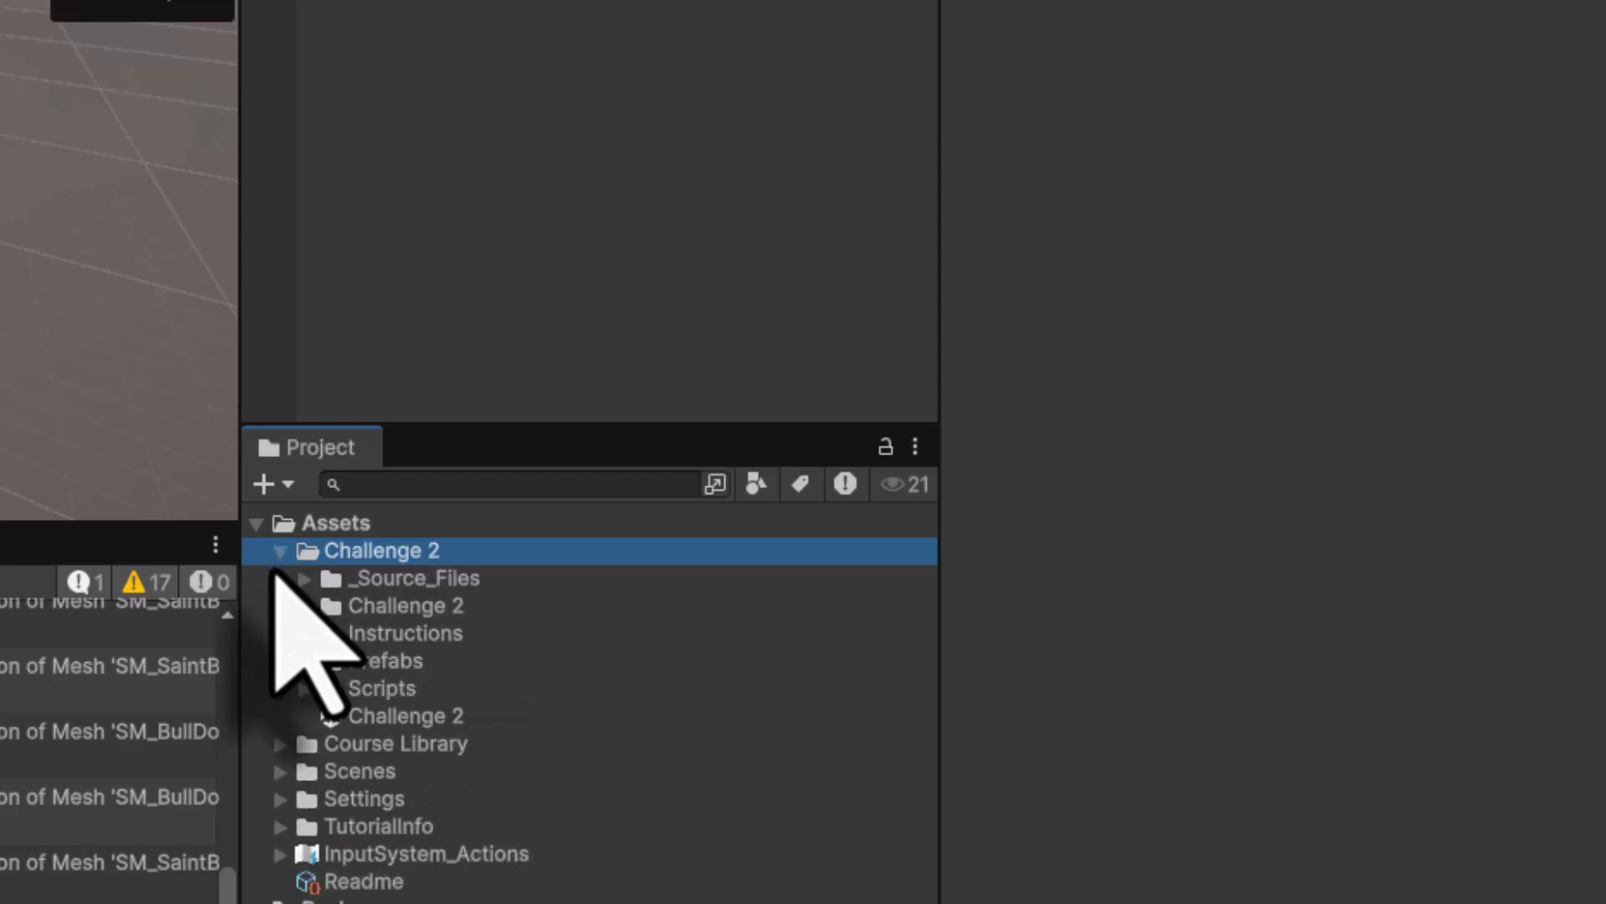
click(361, 717)
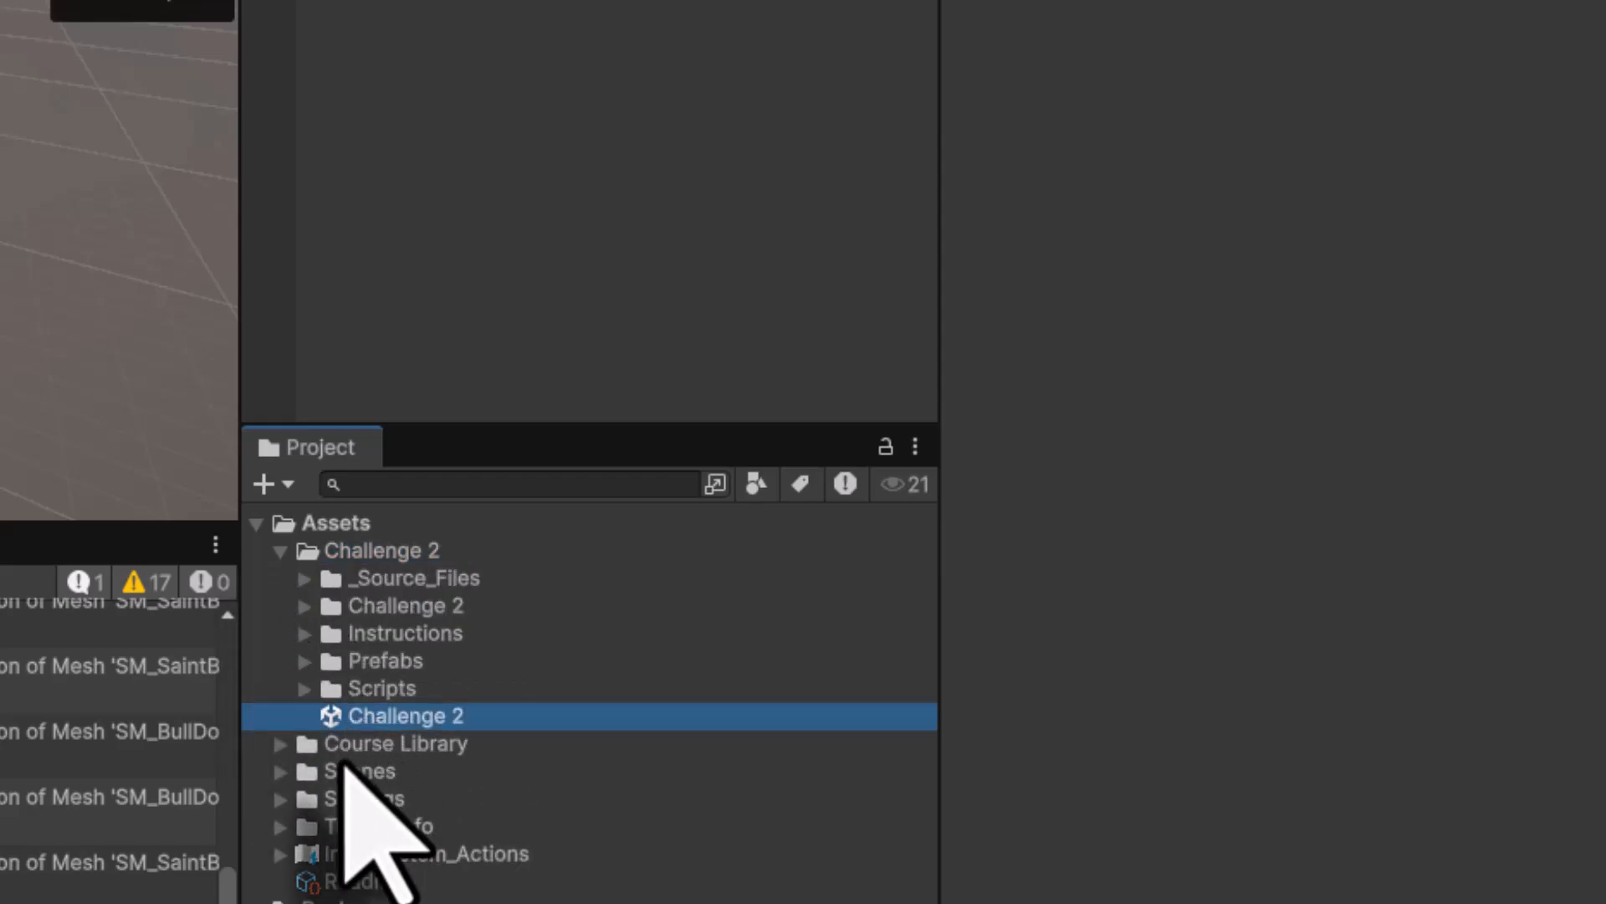
double_click(370, 726)
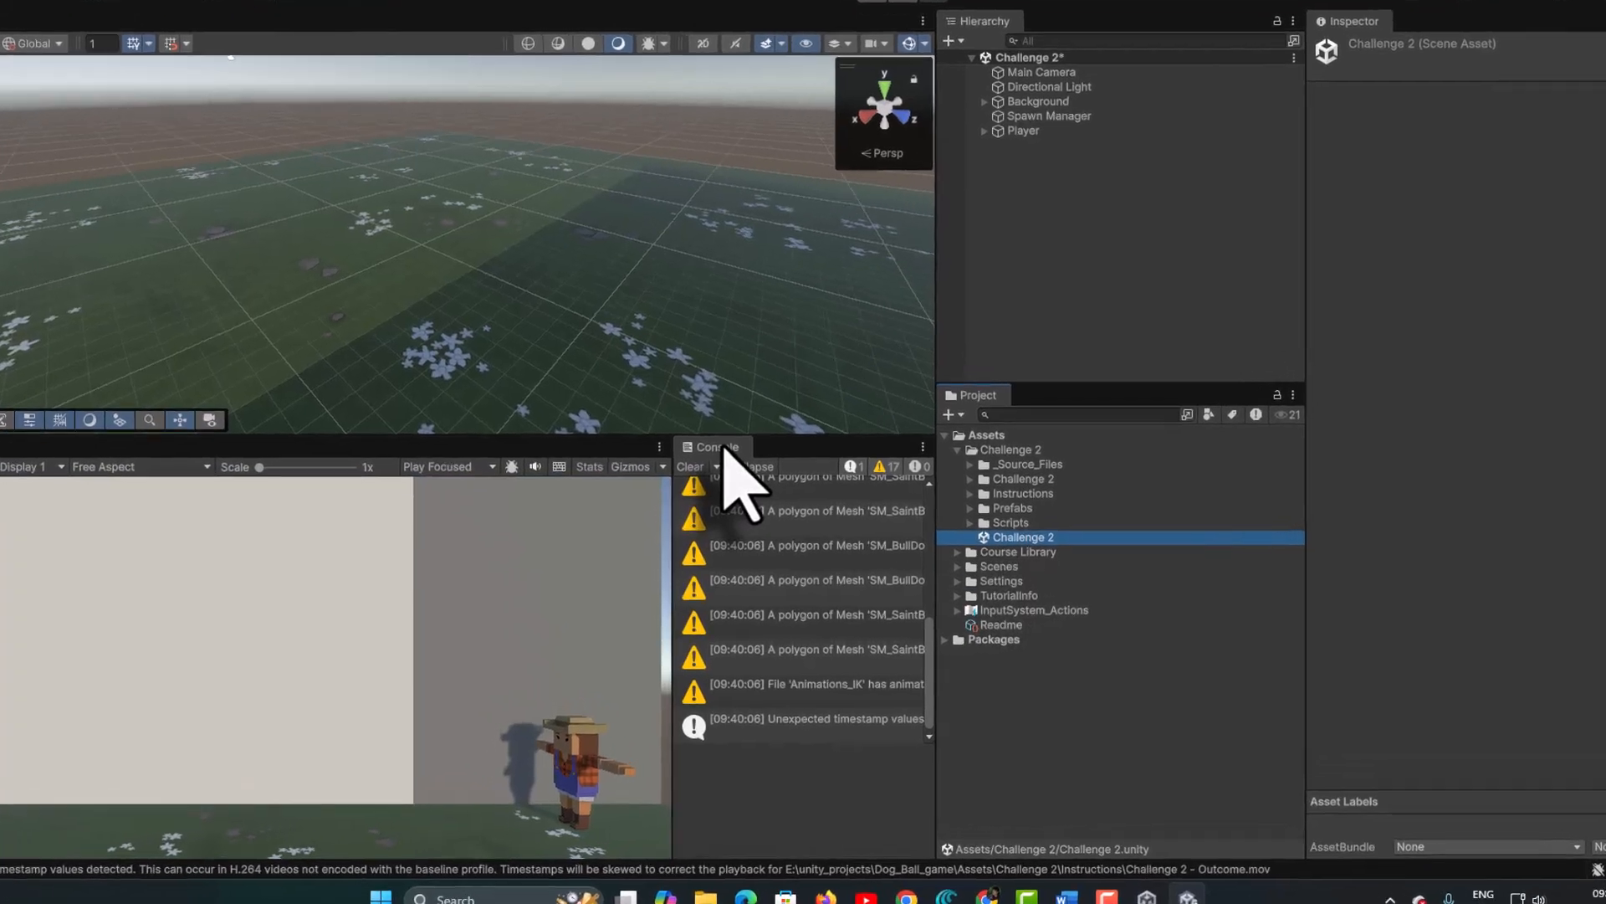
right_click(748, 467)
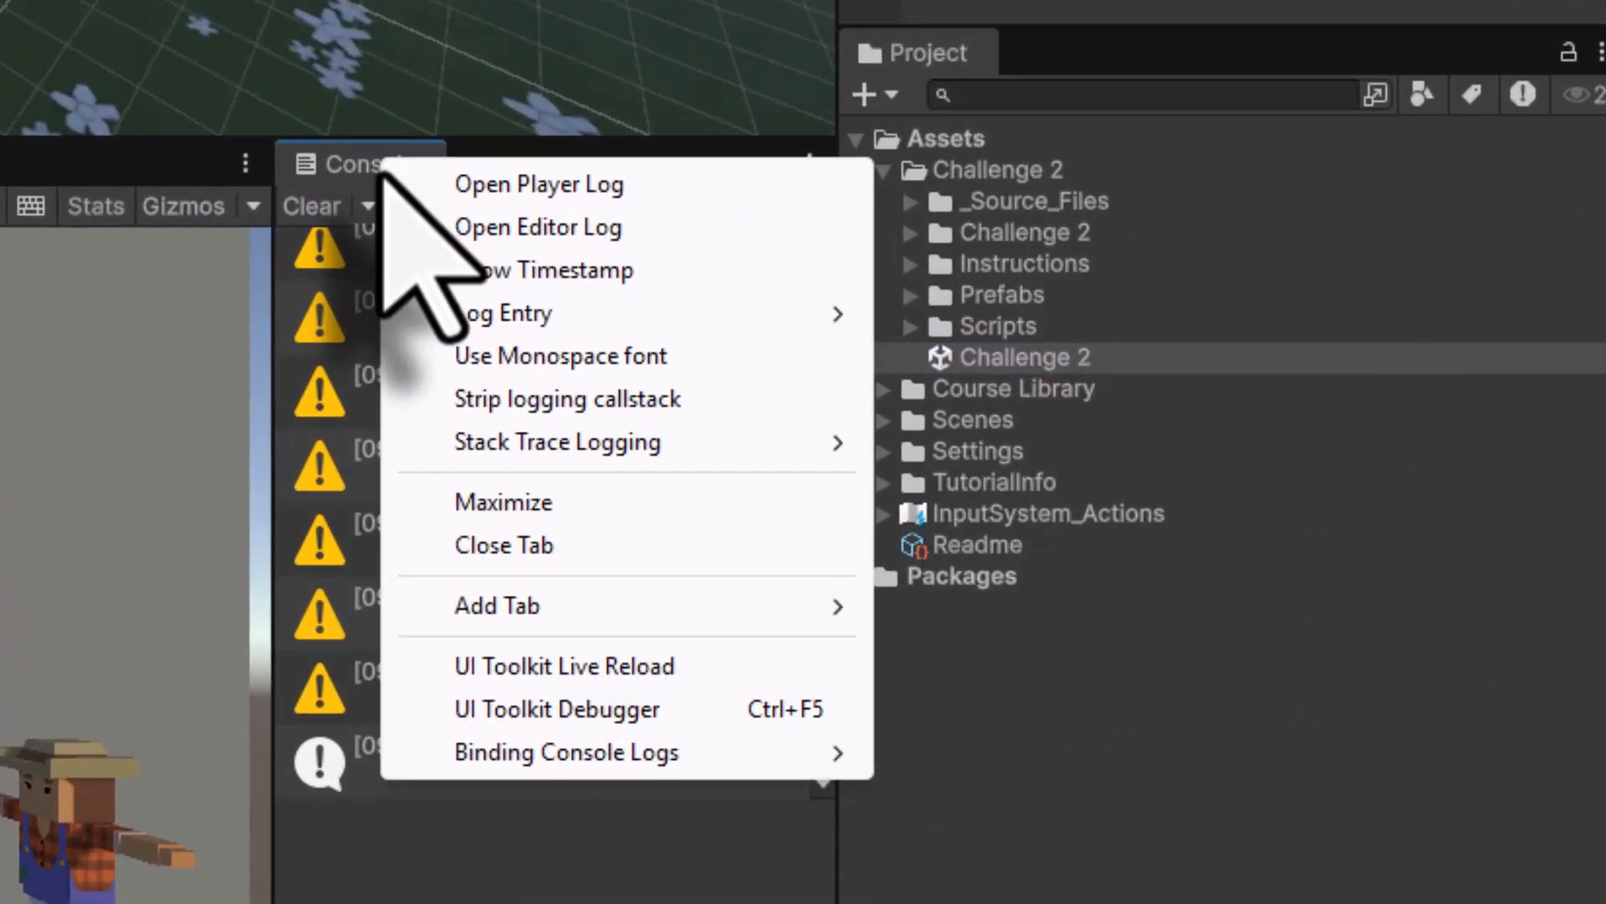
click(456, 544)
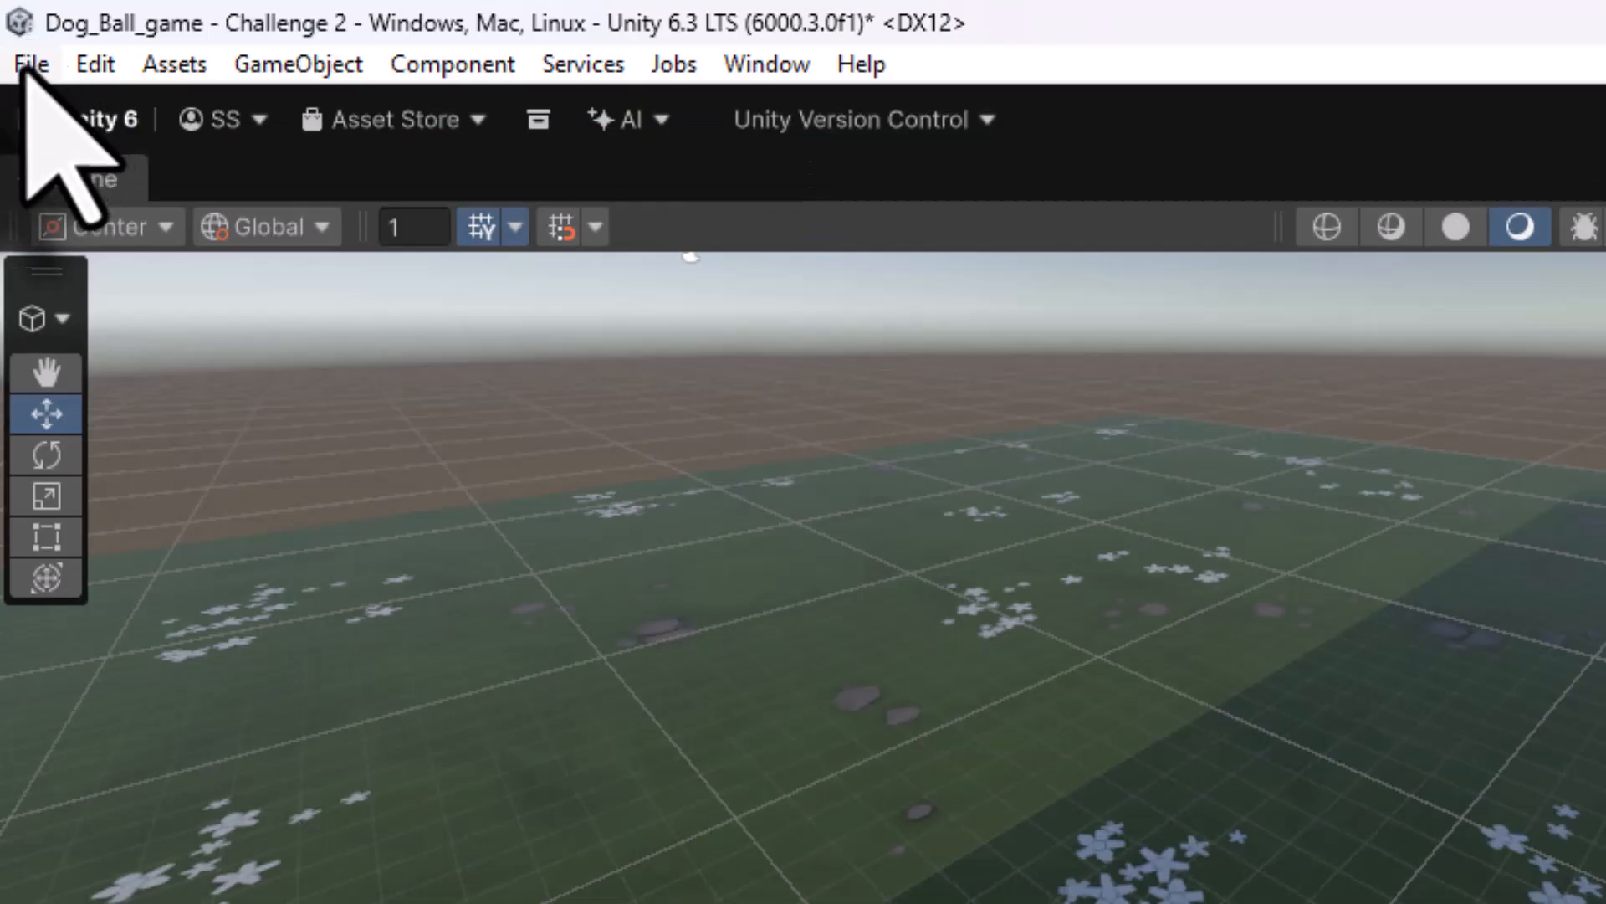
Save the open scene under the new name dog_ball_game in the project's Scenes folder
click(31, 64)
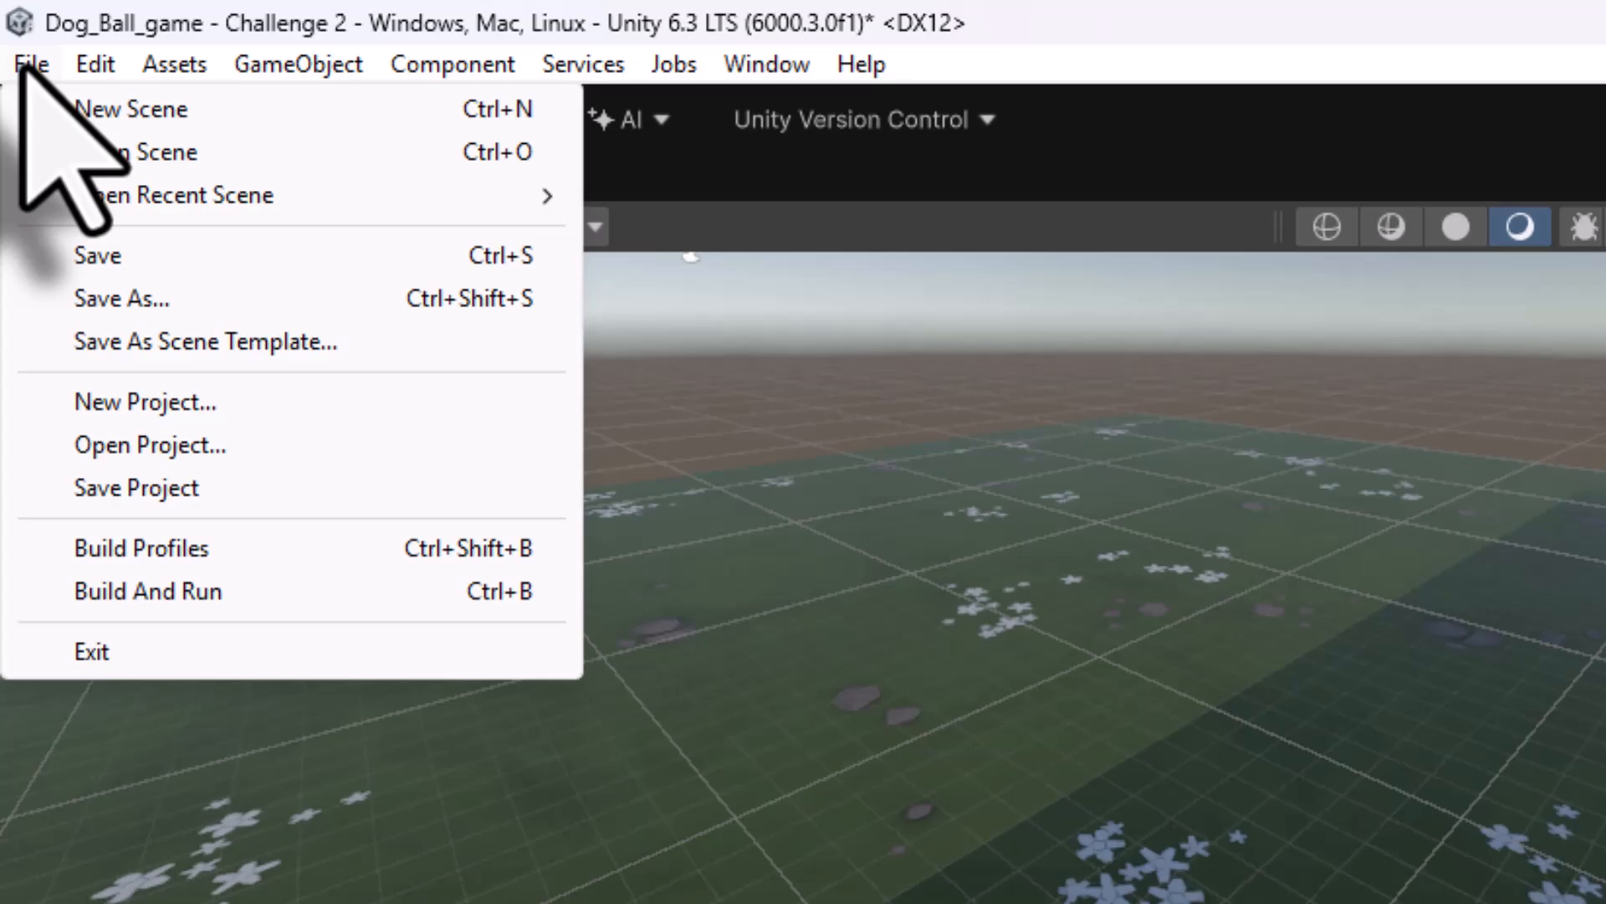
click(113, 301)
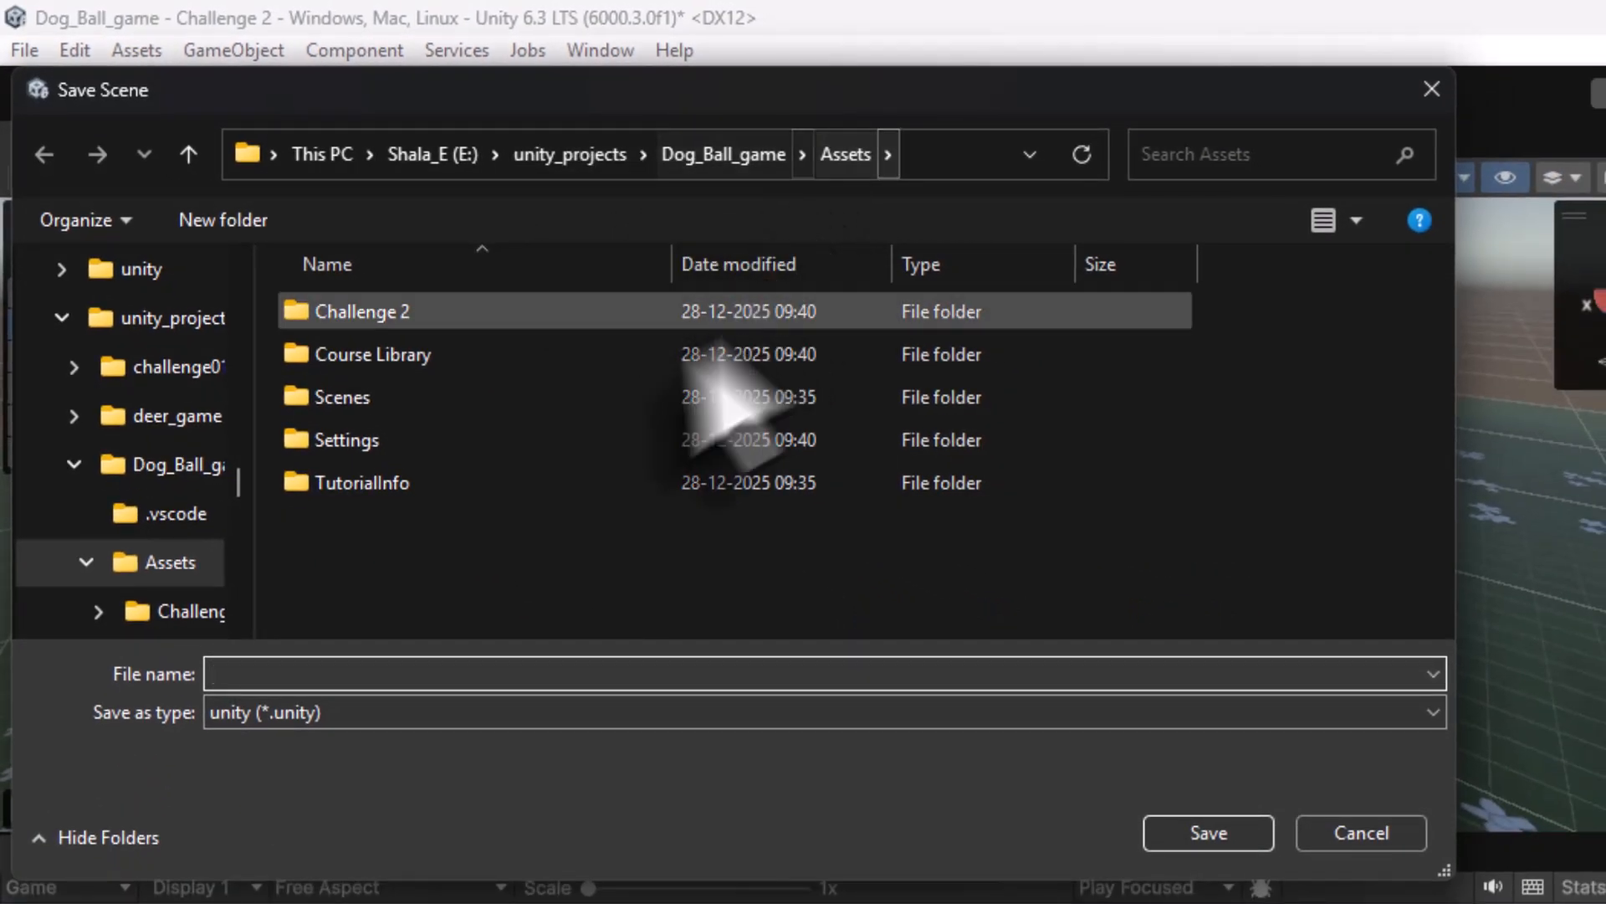
double_click(494, 400)
click(391, 726)
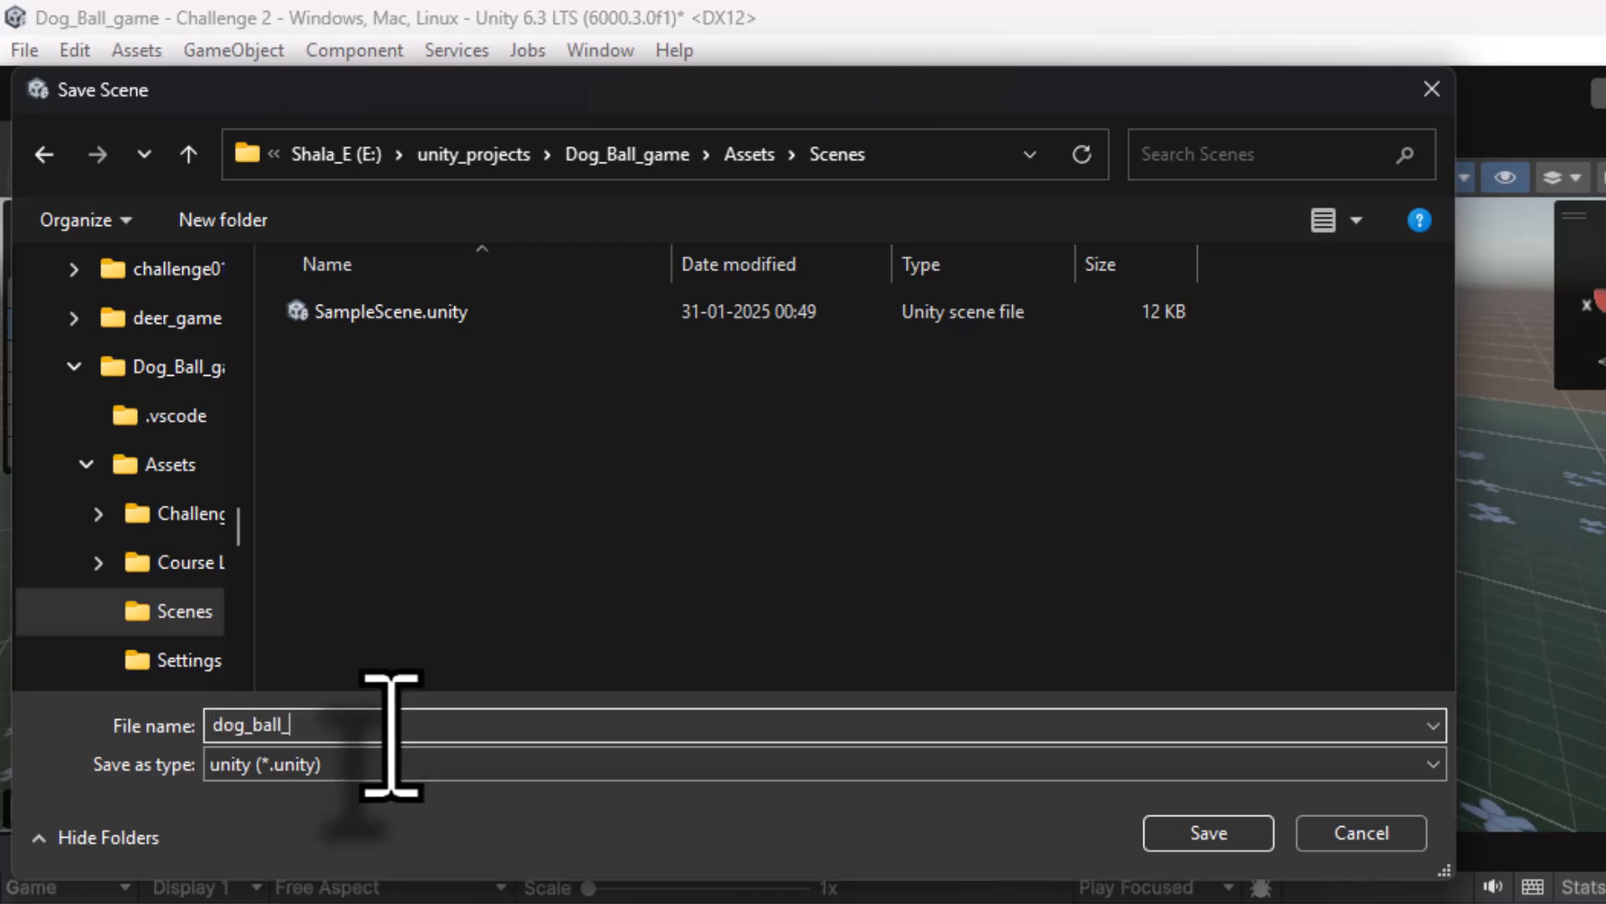
click(1209, 832)
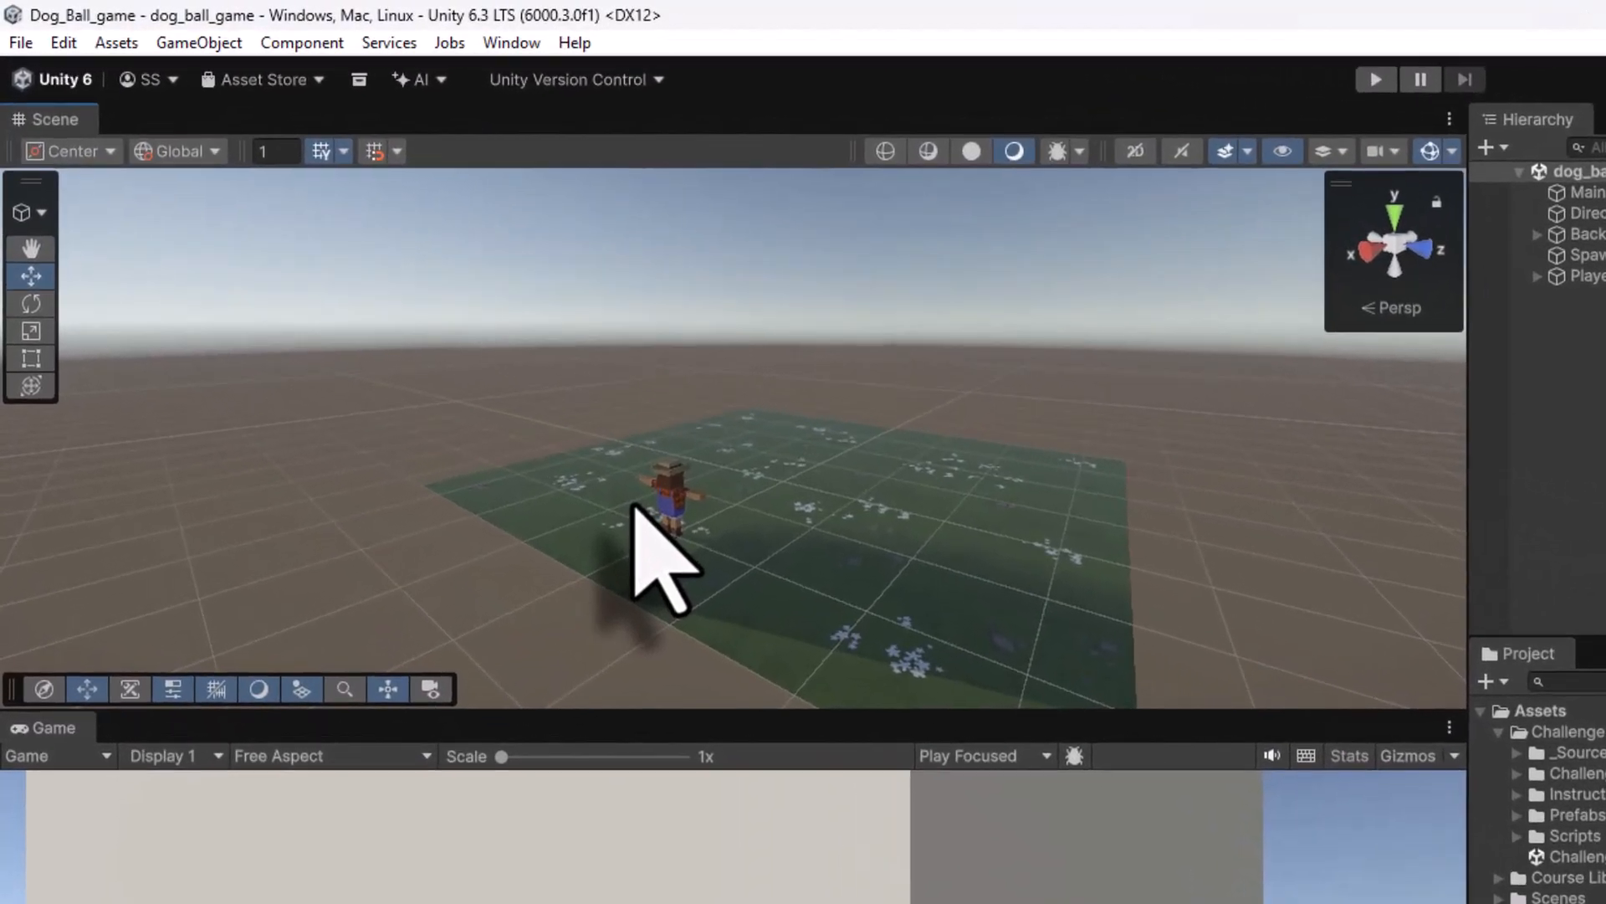
Play-test the scene with the wall and player in view, examine what gets spawned, and stop the game
right_drag(407, 327, 597, 305)
right_drag(1014, 520, 1453, 540)
key(s)
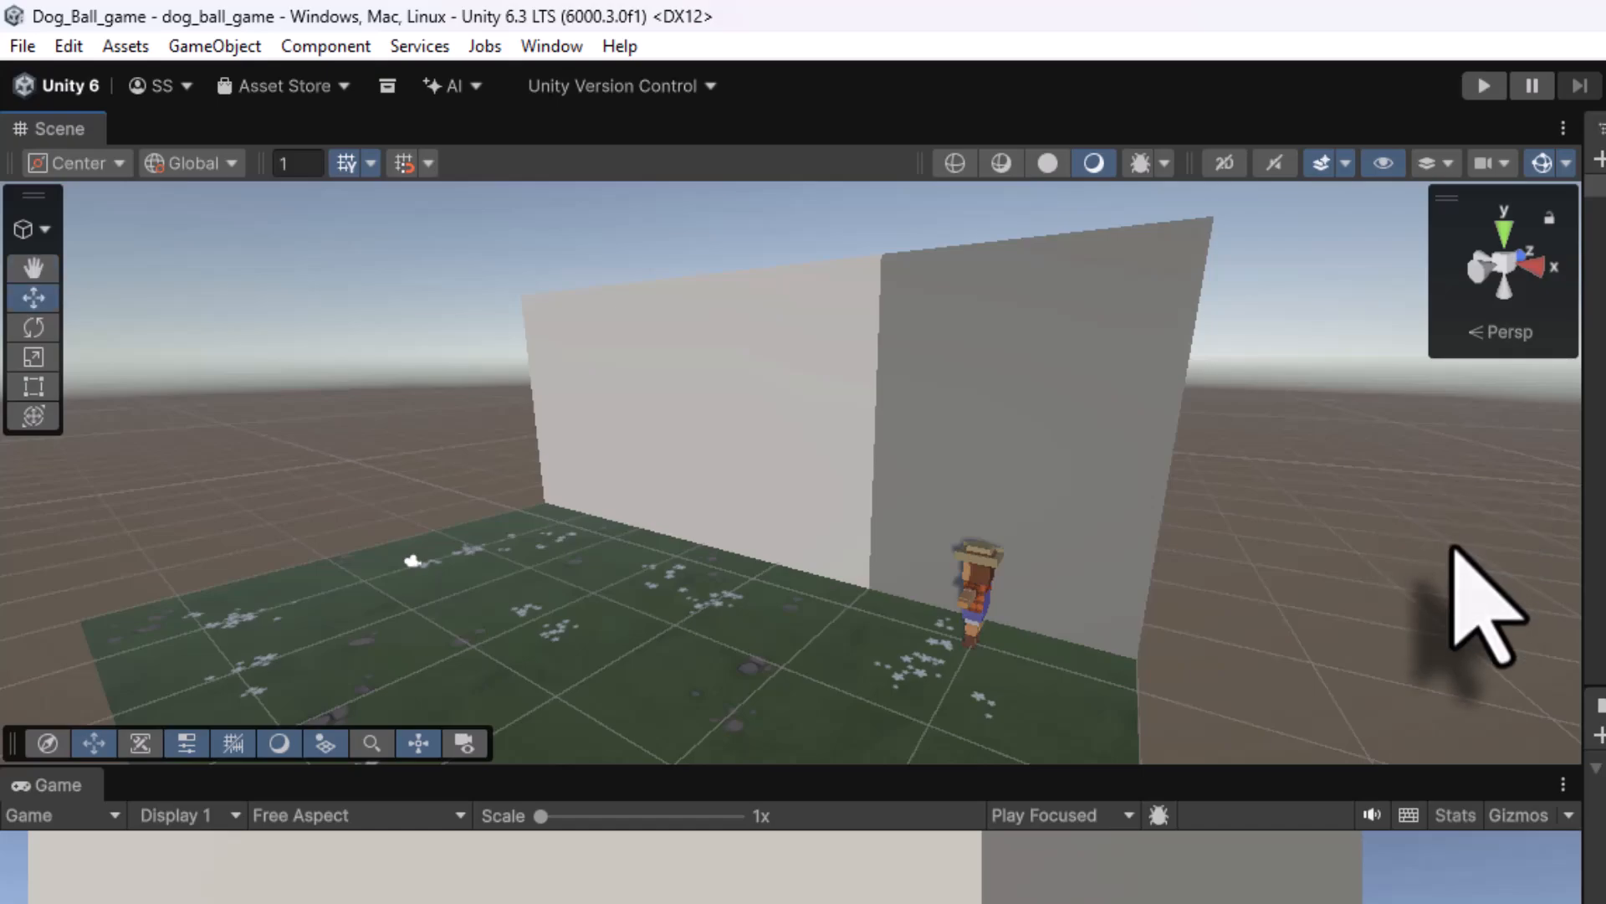
click(1483, 85)
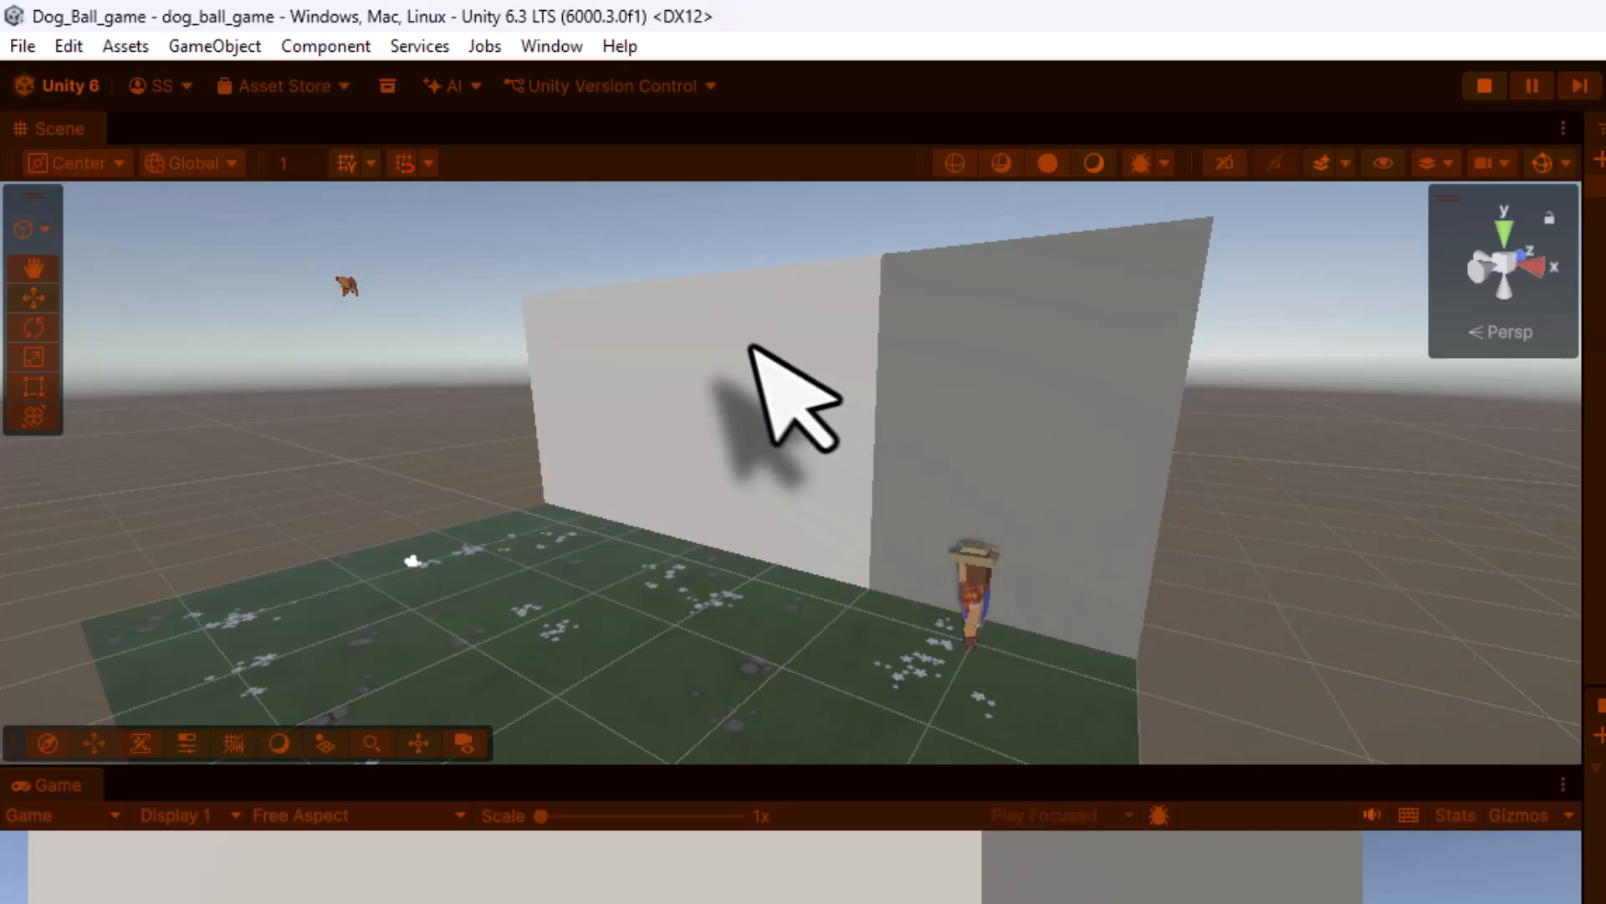
right_drag(672, 332, 692, 301)
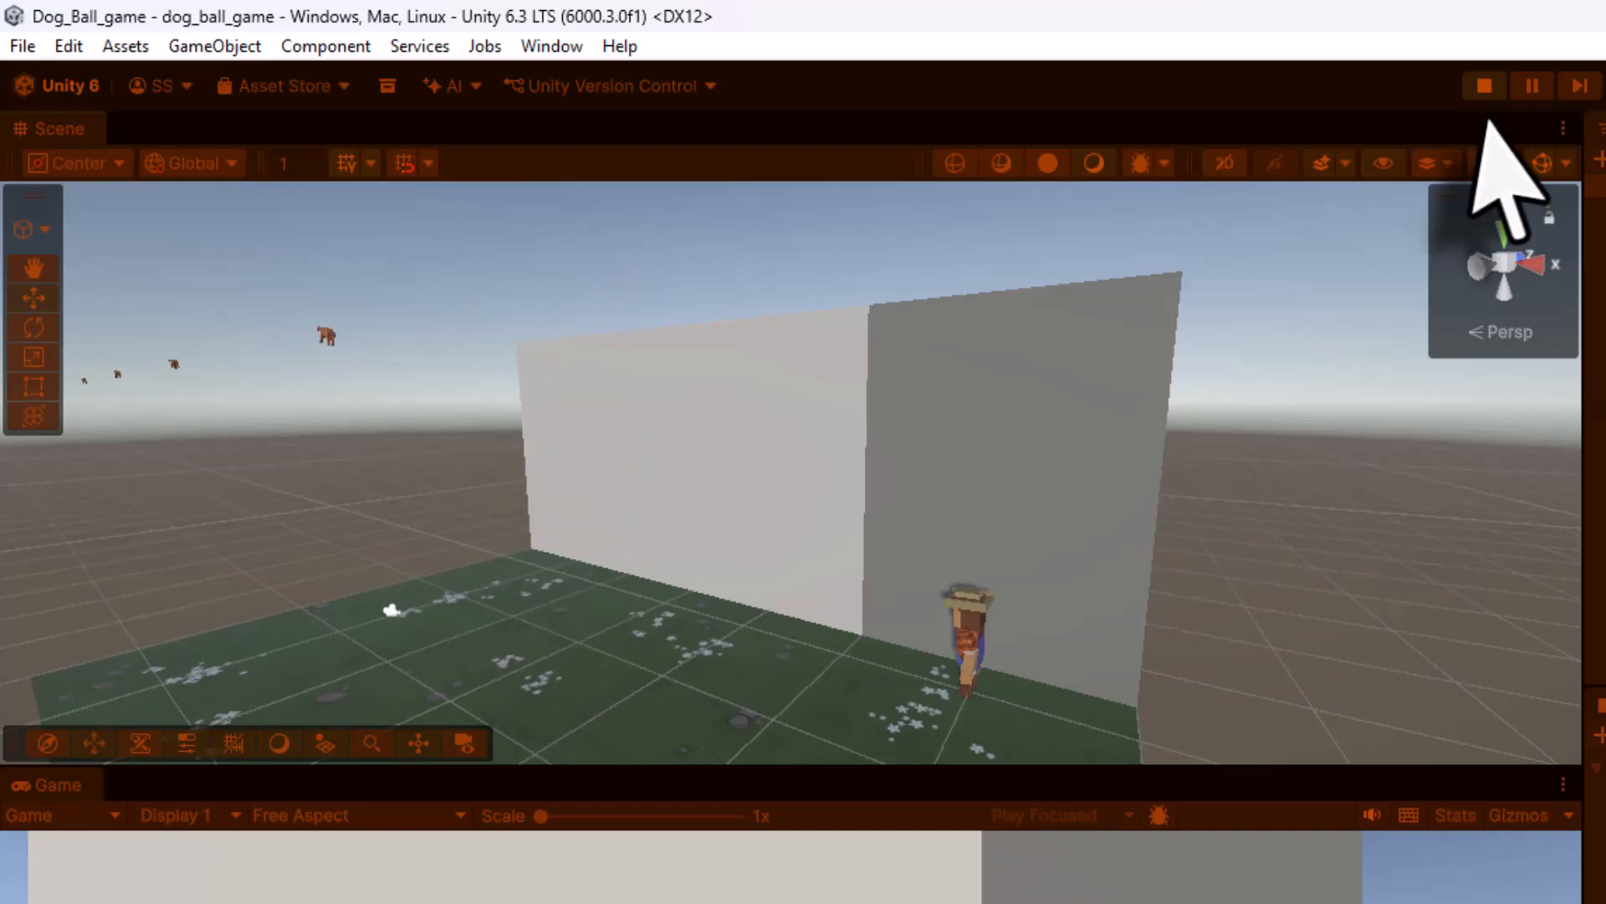
click(1485, 85)
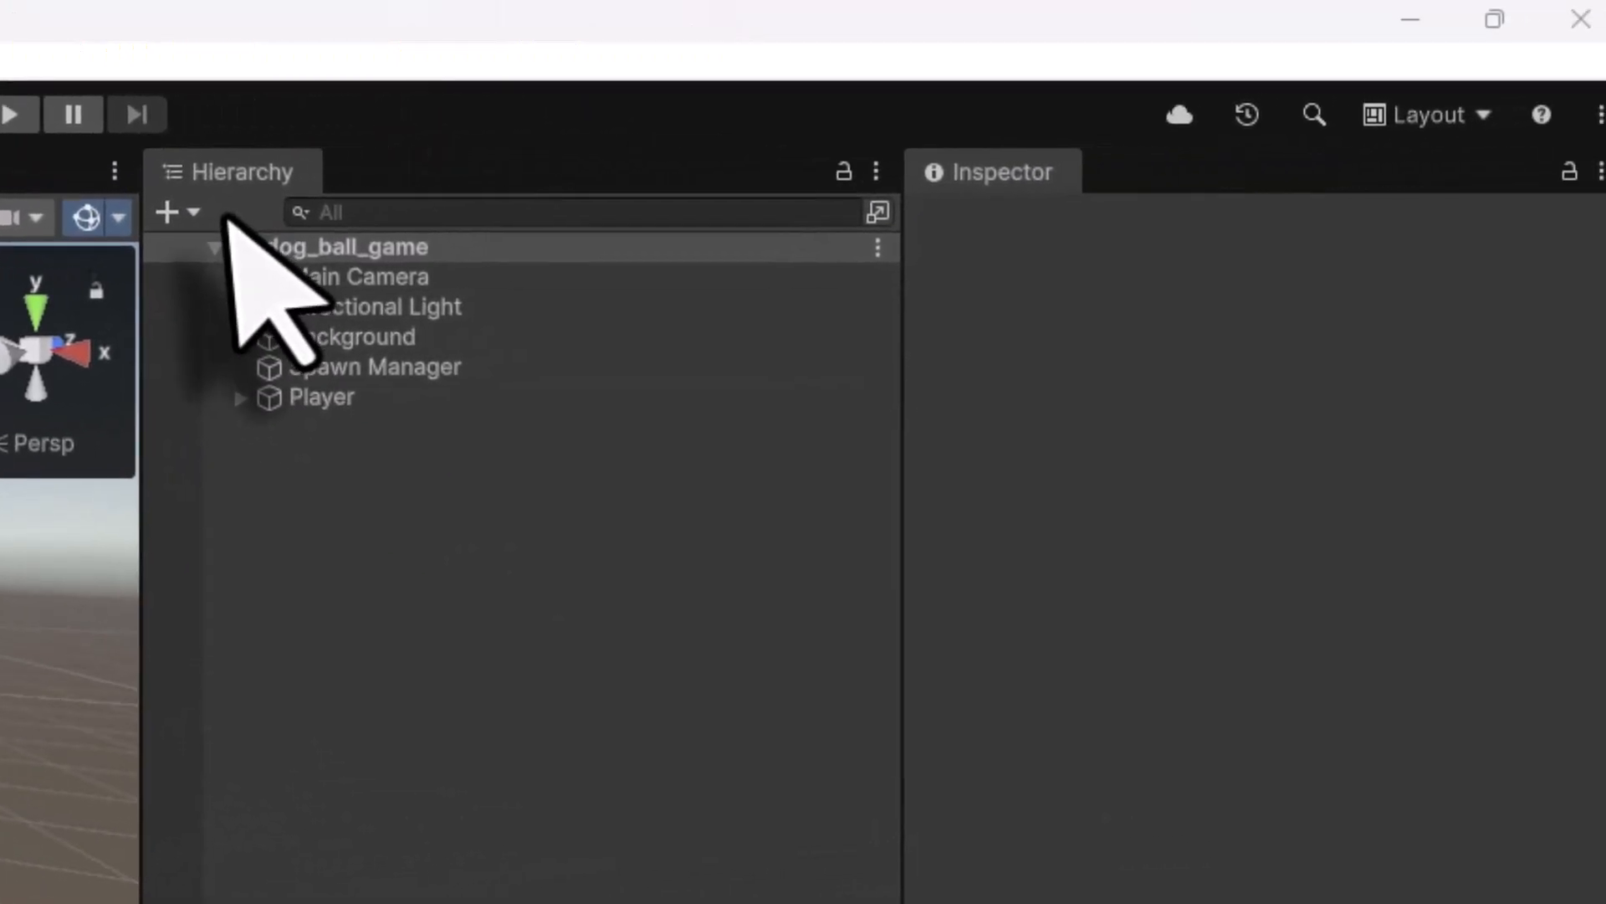
Assign the Ball 1, Ball 2 and Ball 3 prefabs to Spawn Manager's three Ball Prefabs elements and save the scene
click(305, 372)
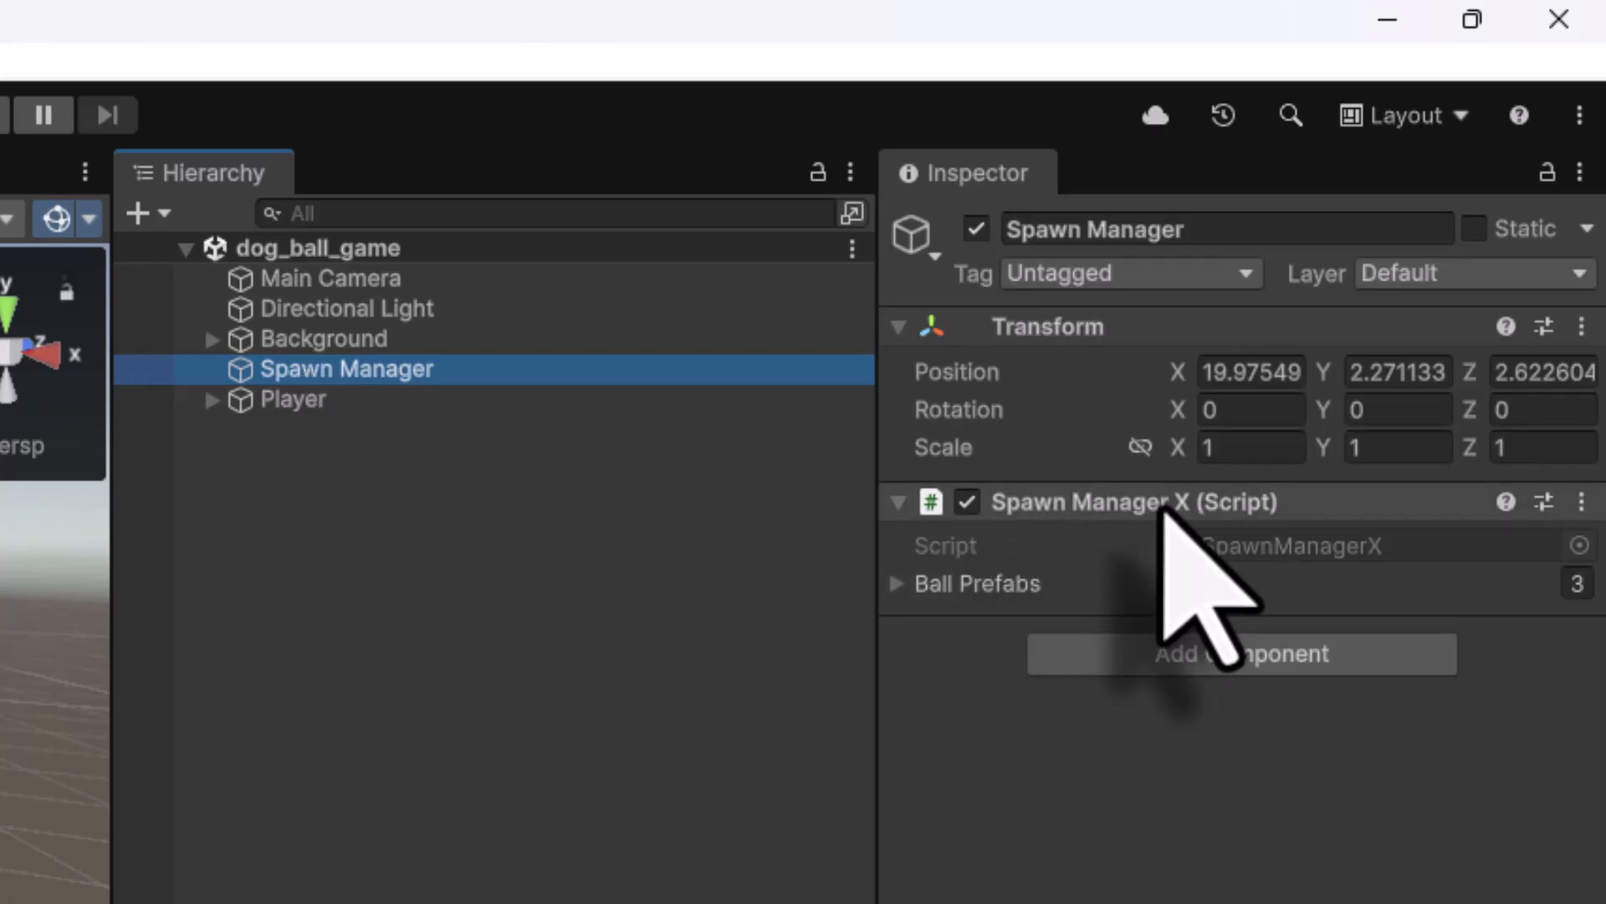
click(894, 585)
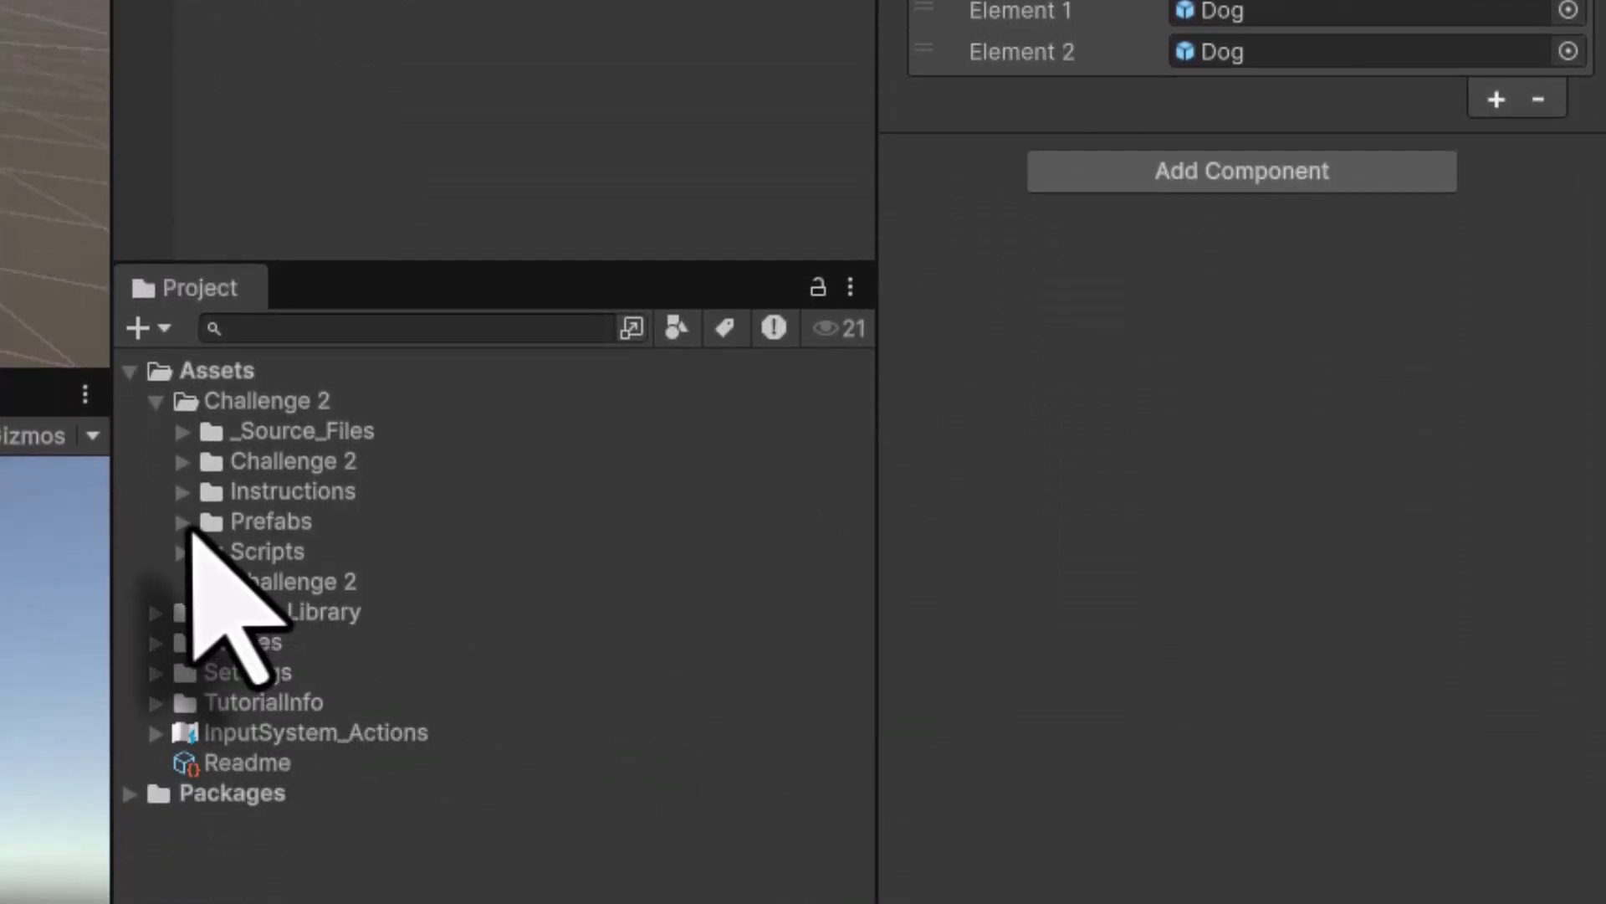
click(182, 521)
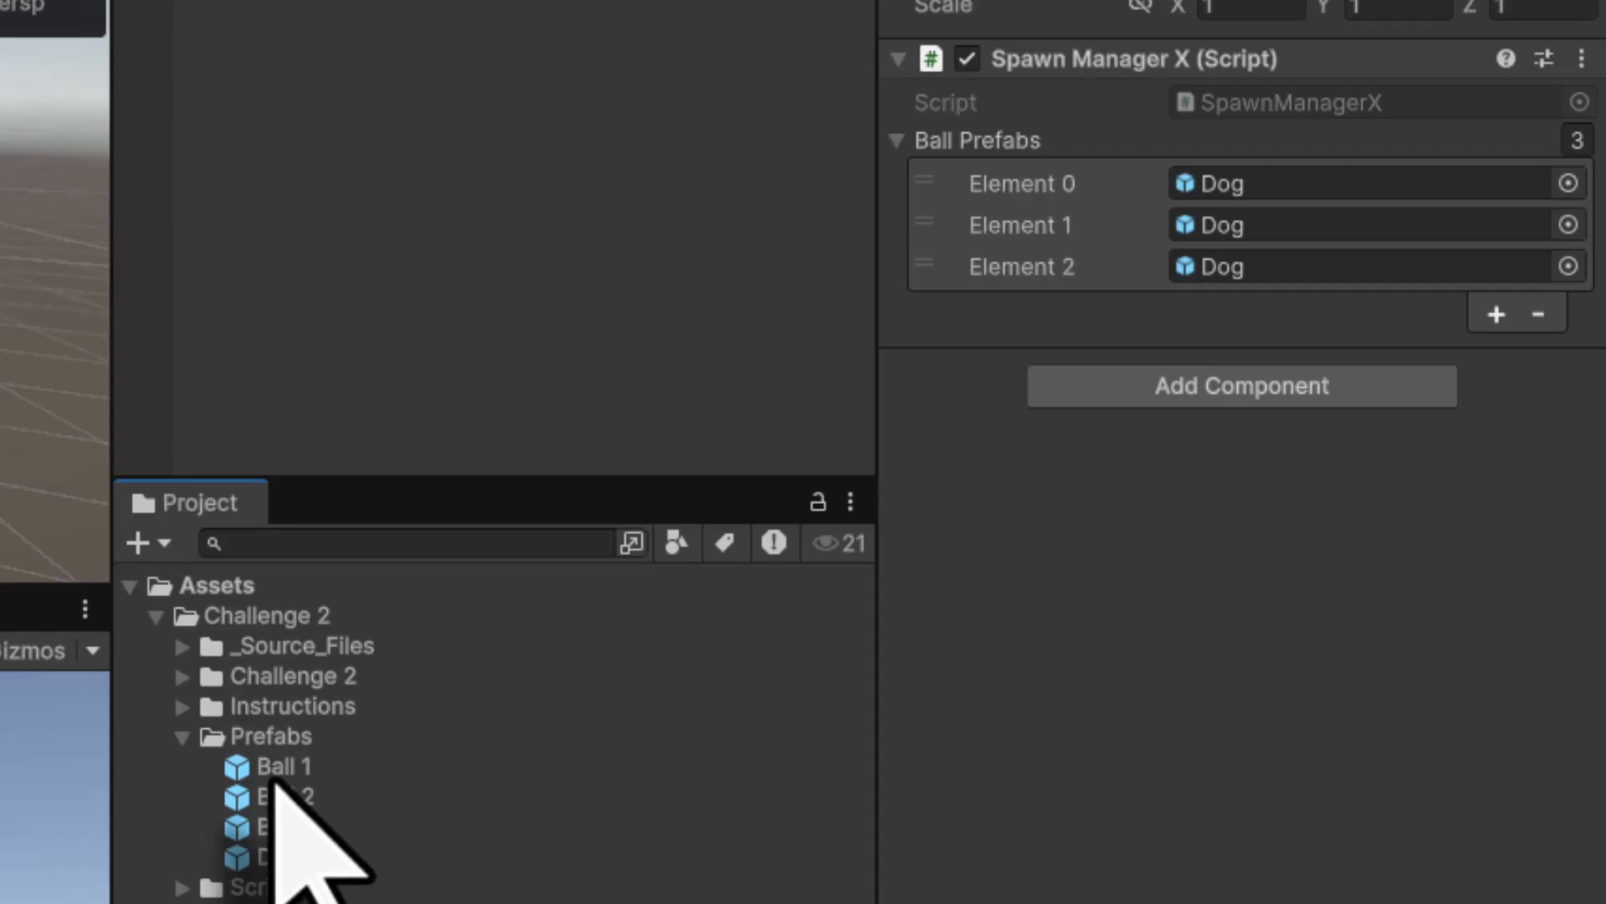
drag(276, 766, 1254, 205)
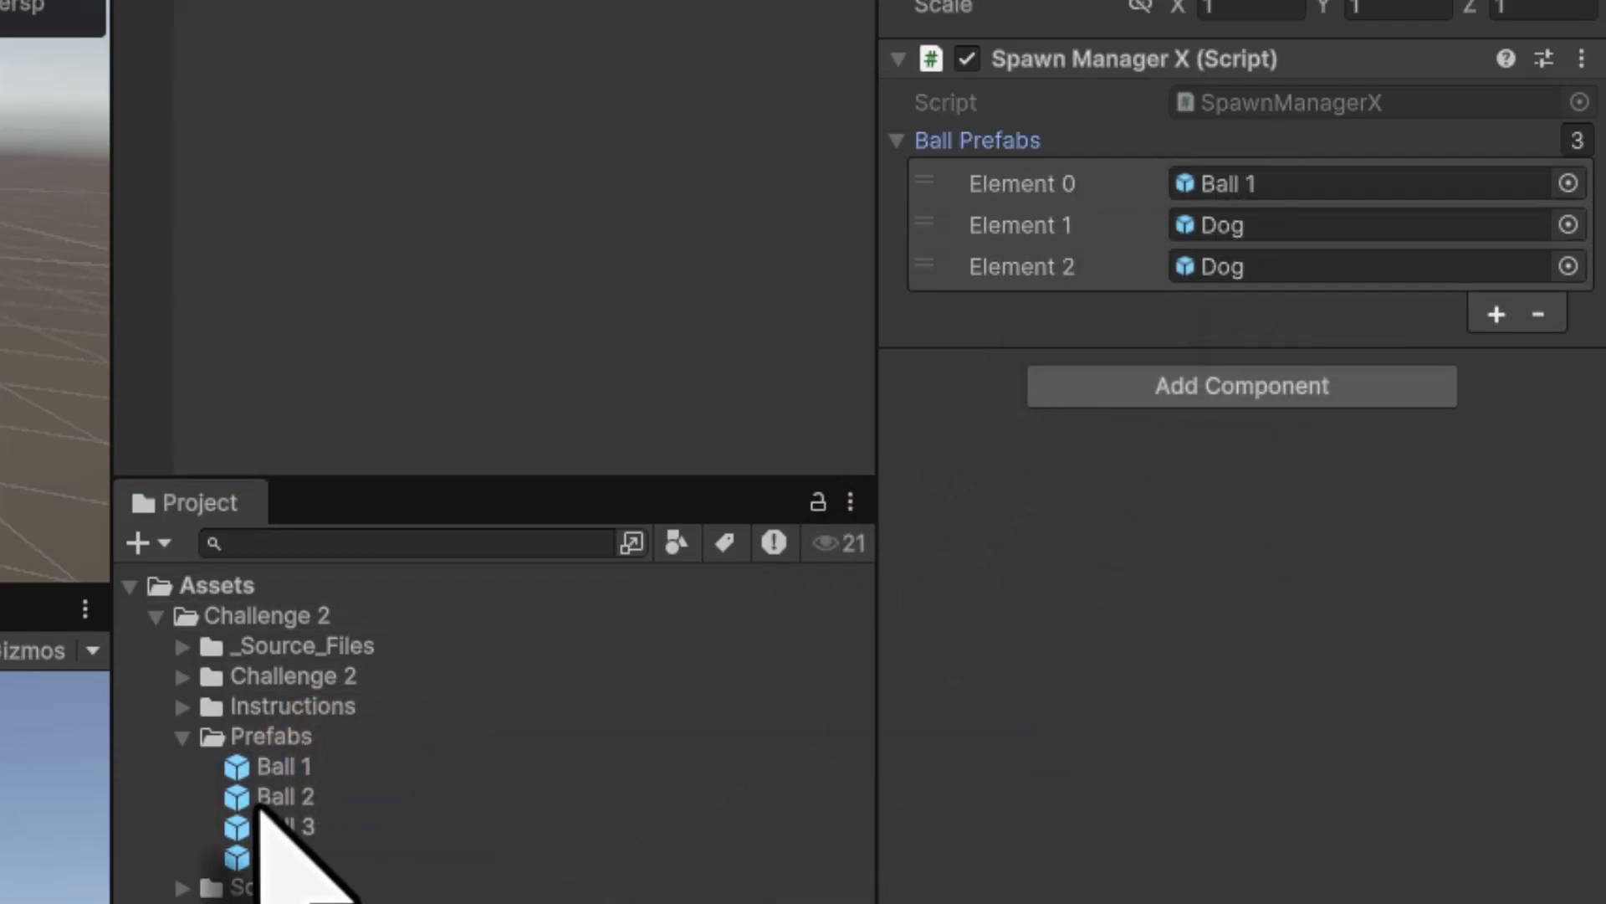
drag(260, 806, 1265, 251)
drag(289, 828, 1237, 280)
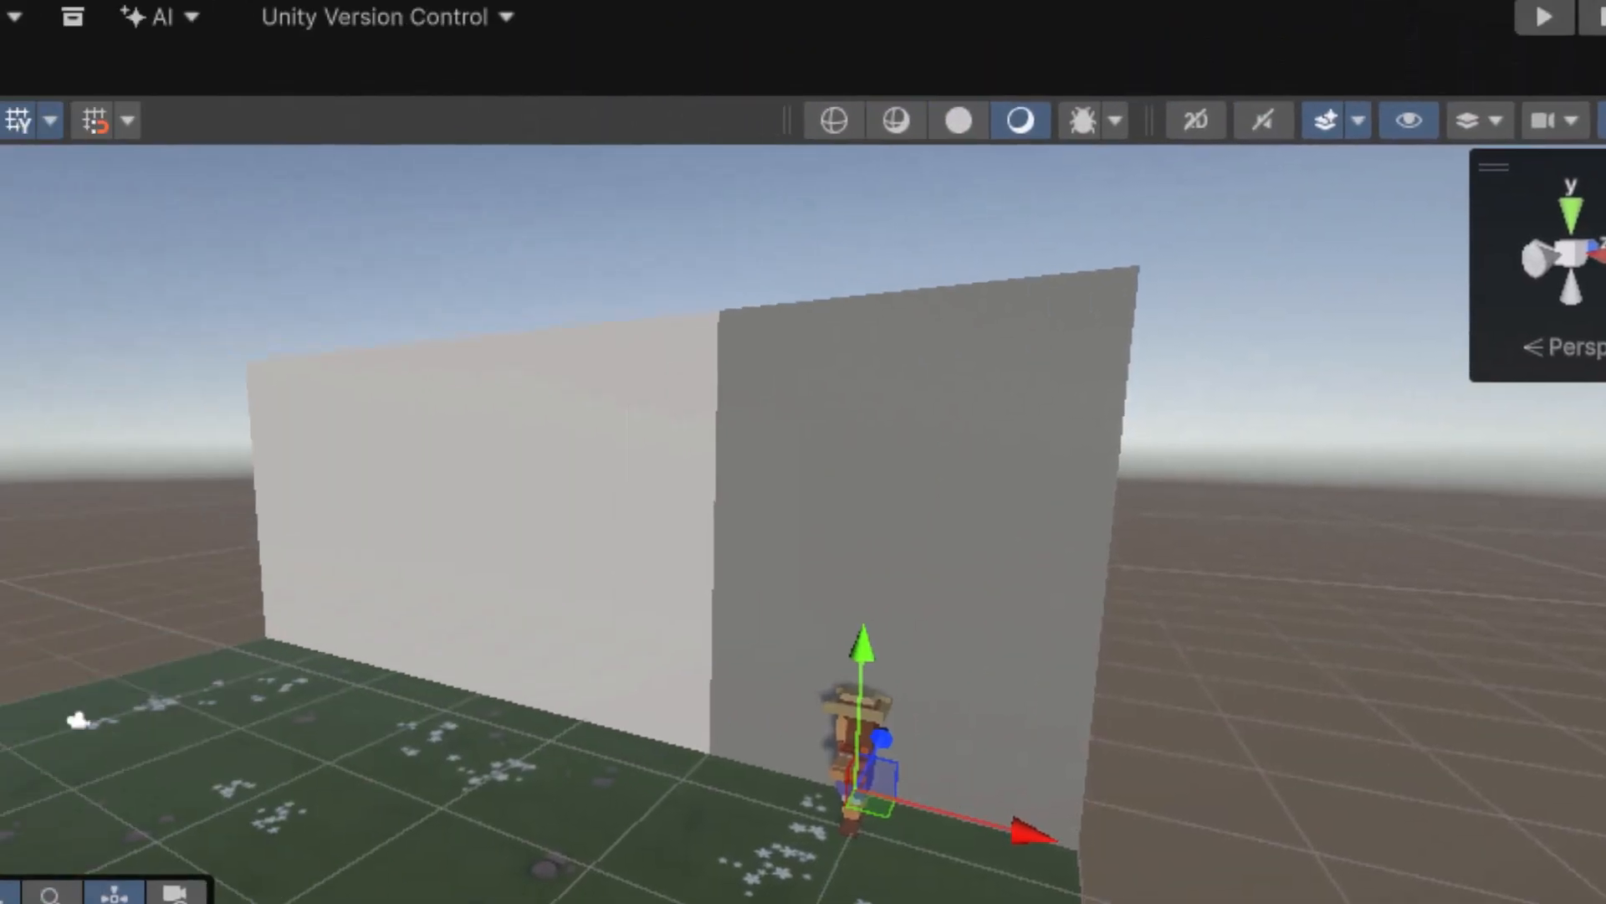
click(30, 62)
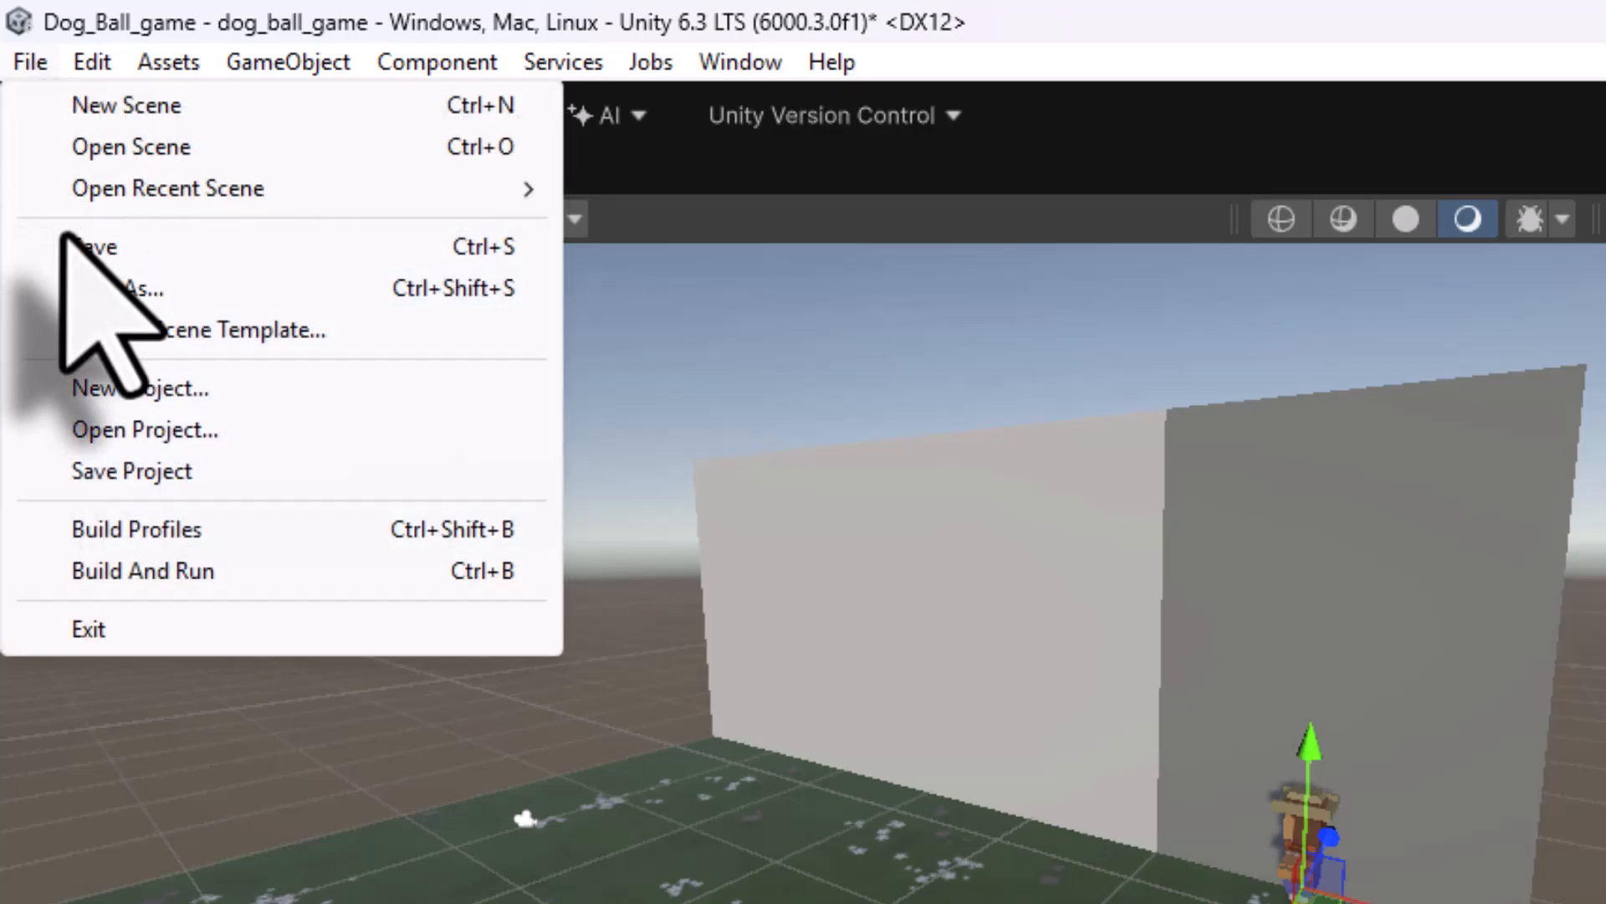
click(74, 248)
Play-test the scene to check which balls spawn, stop the game and open the Console to read the reported error
click(1179, 57)
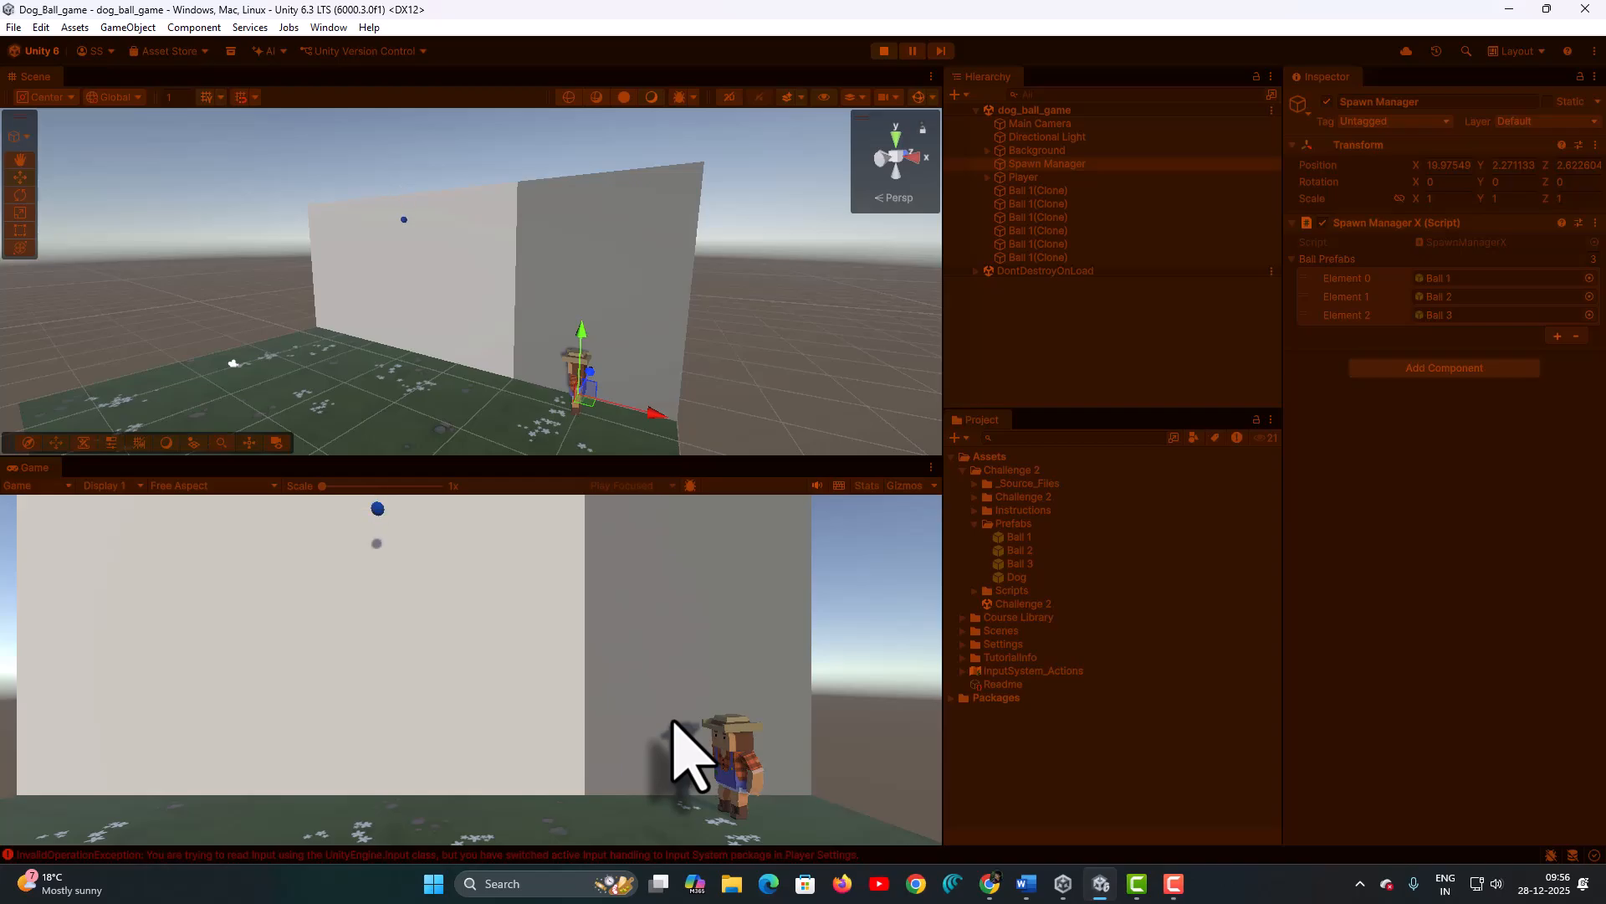
click(884, 51)
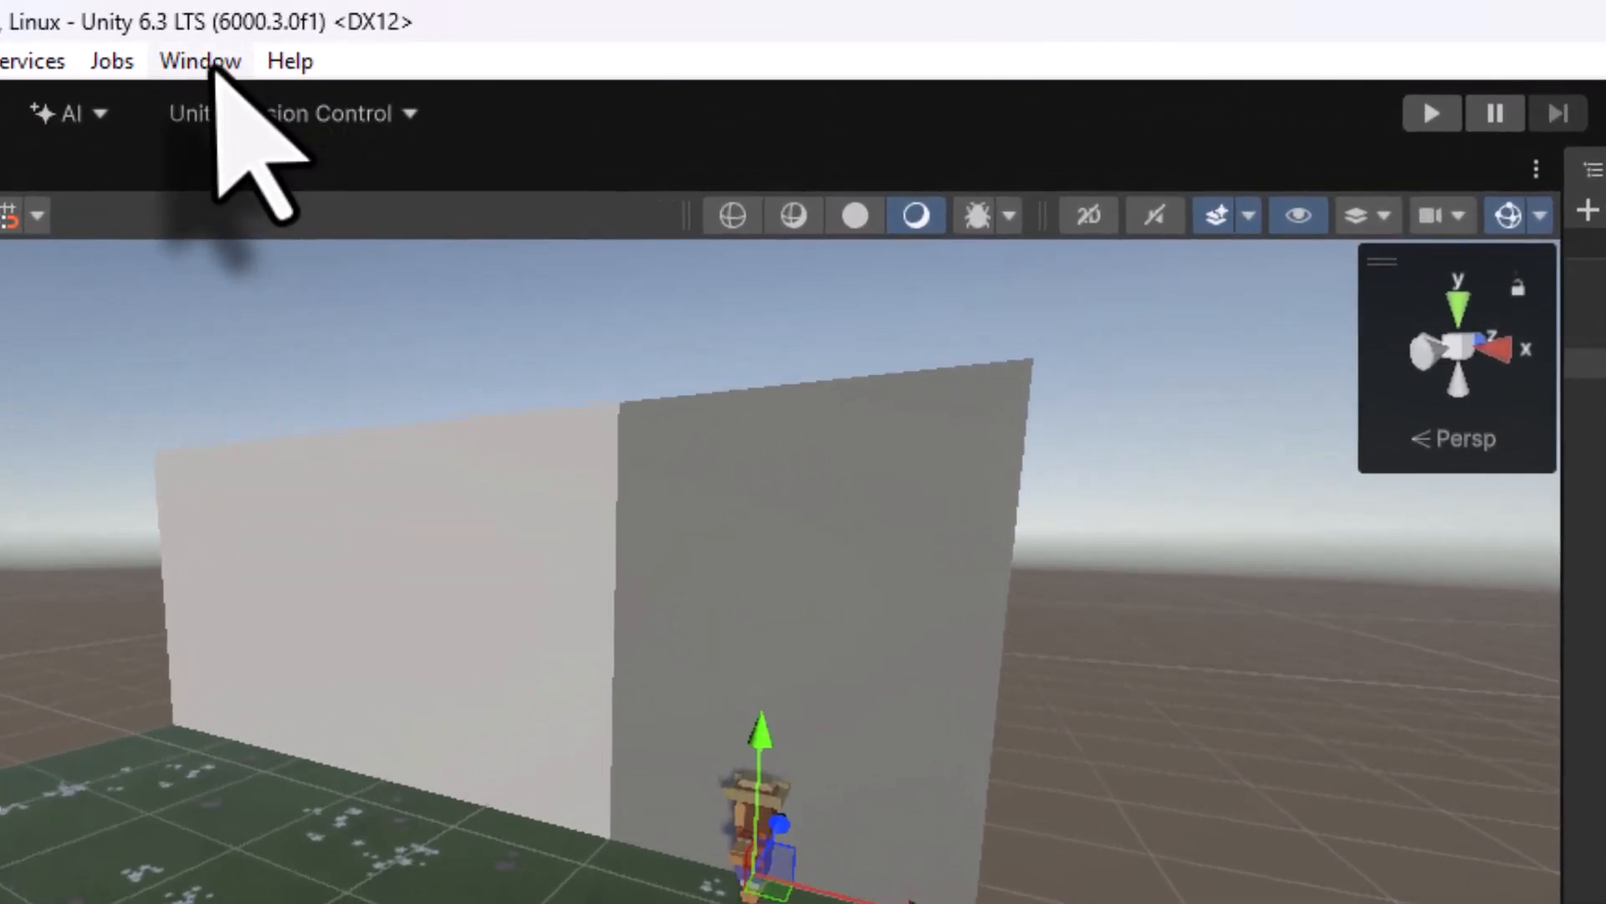
click(329, 27)
mouse_move(259, 301)
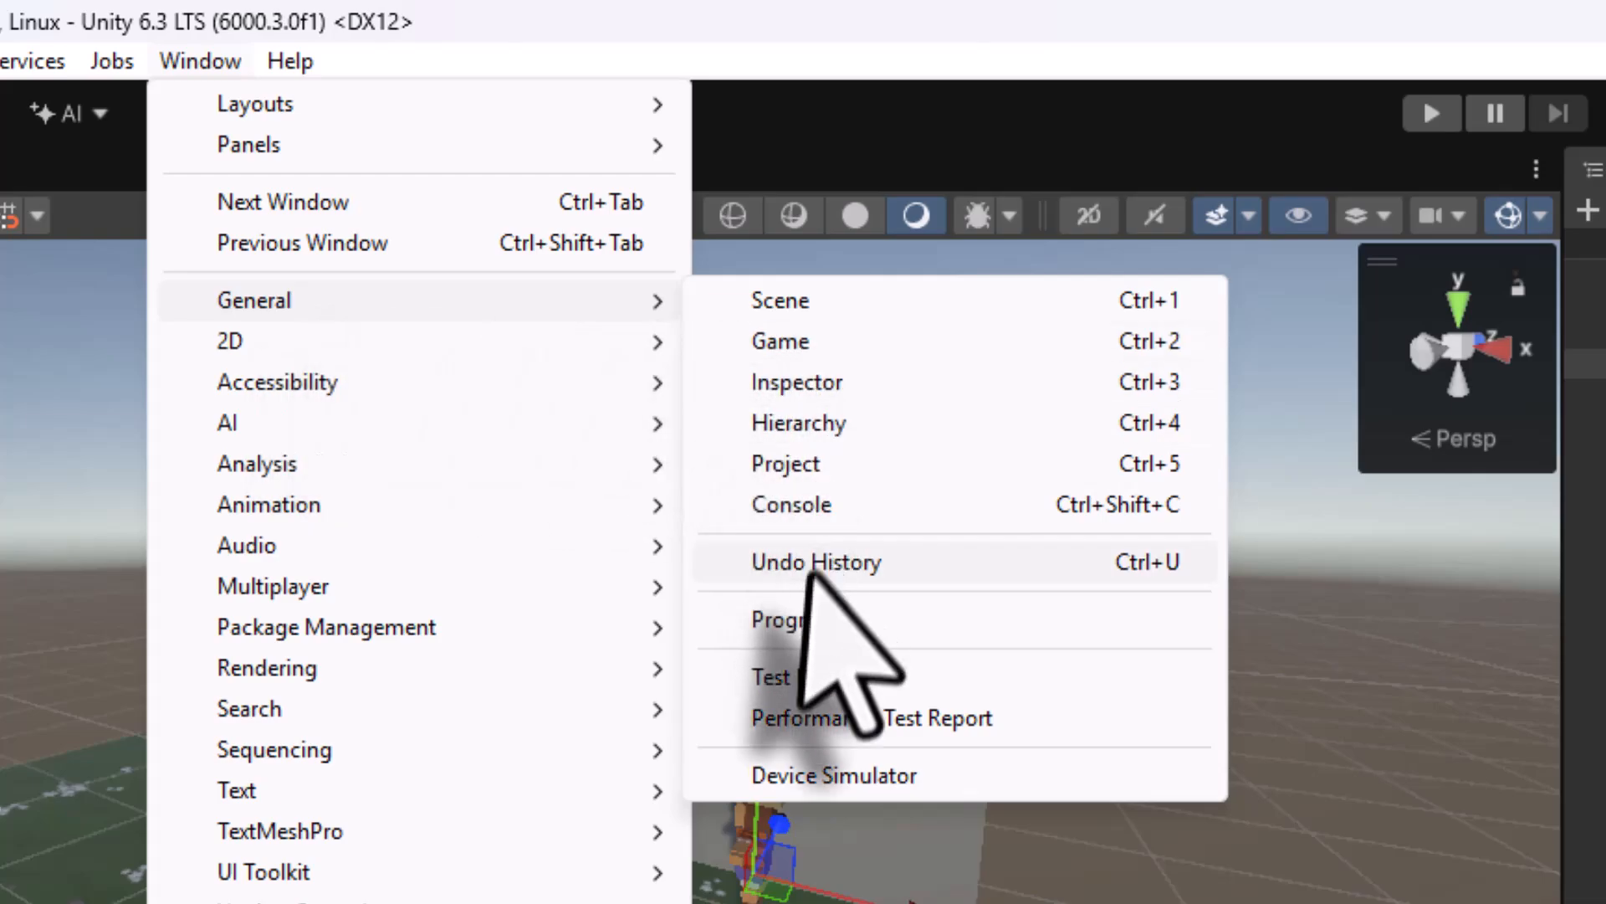
click(816, 502)
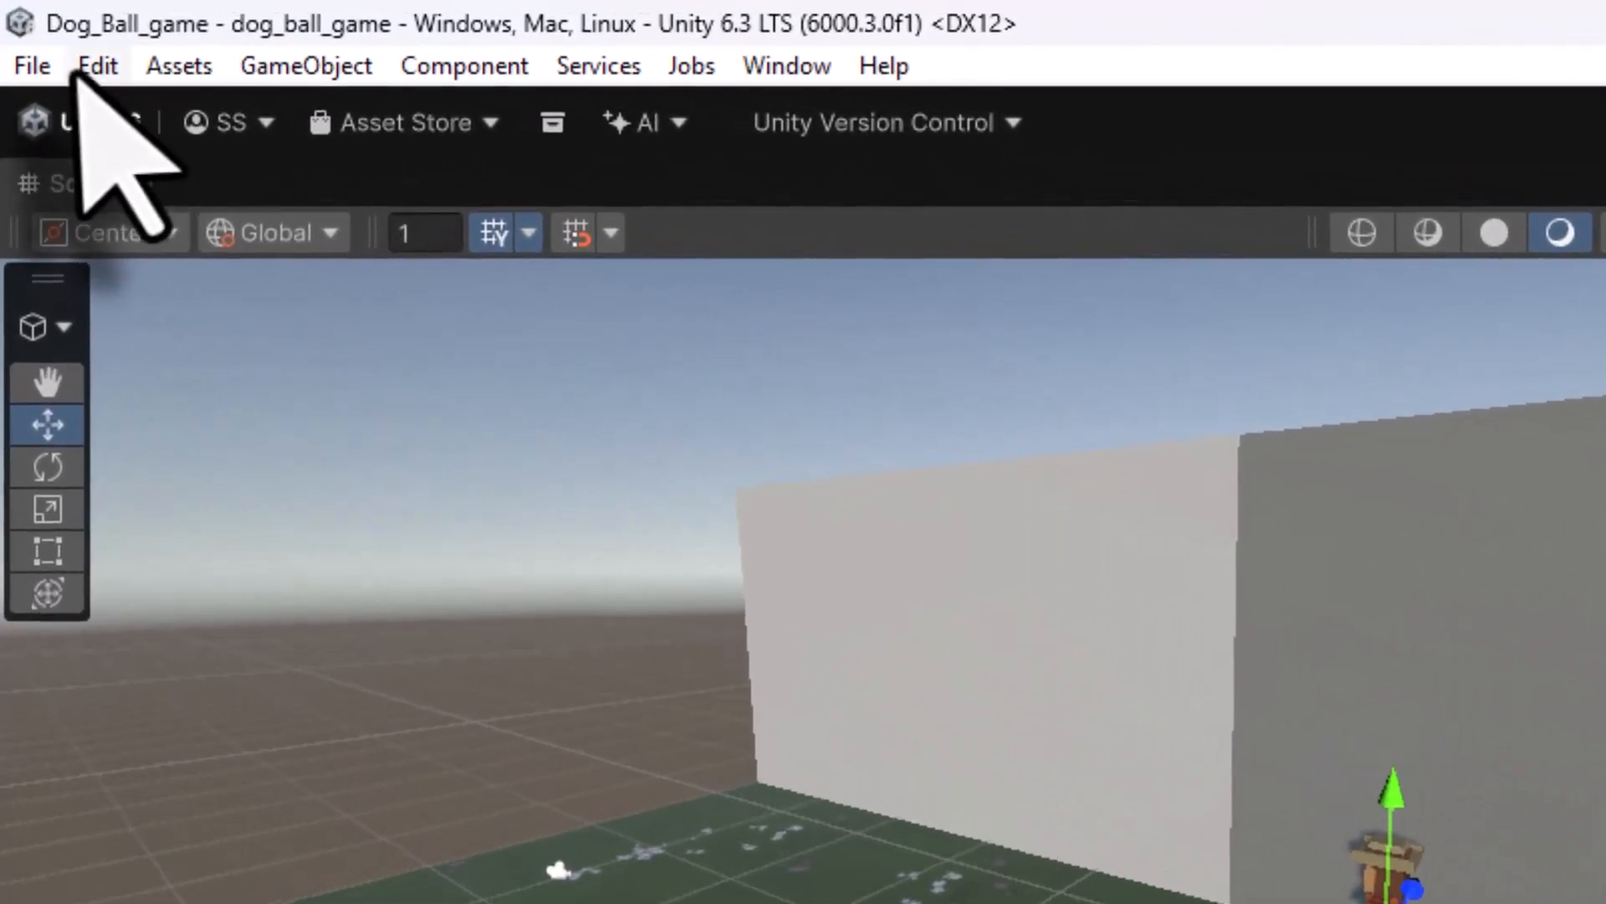
Set Active Input Handling to Both in the Player project settings, apply the editor restart, and play-test the scene
click(40, 27)
click(209, 903)
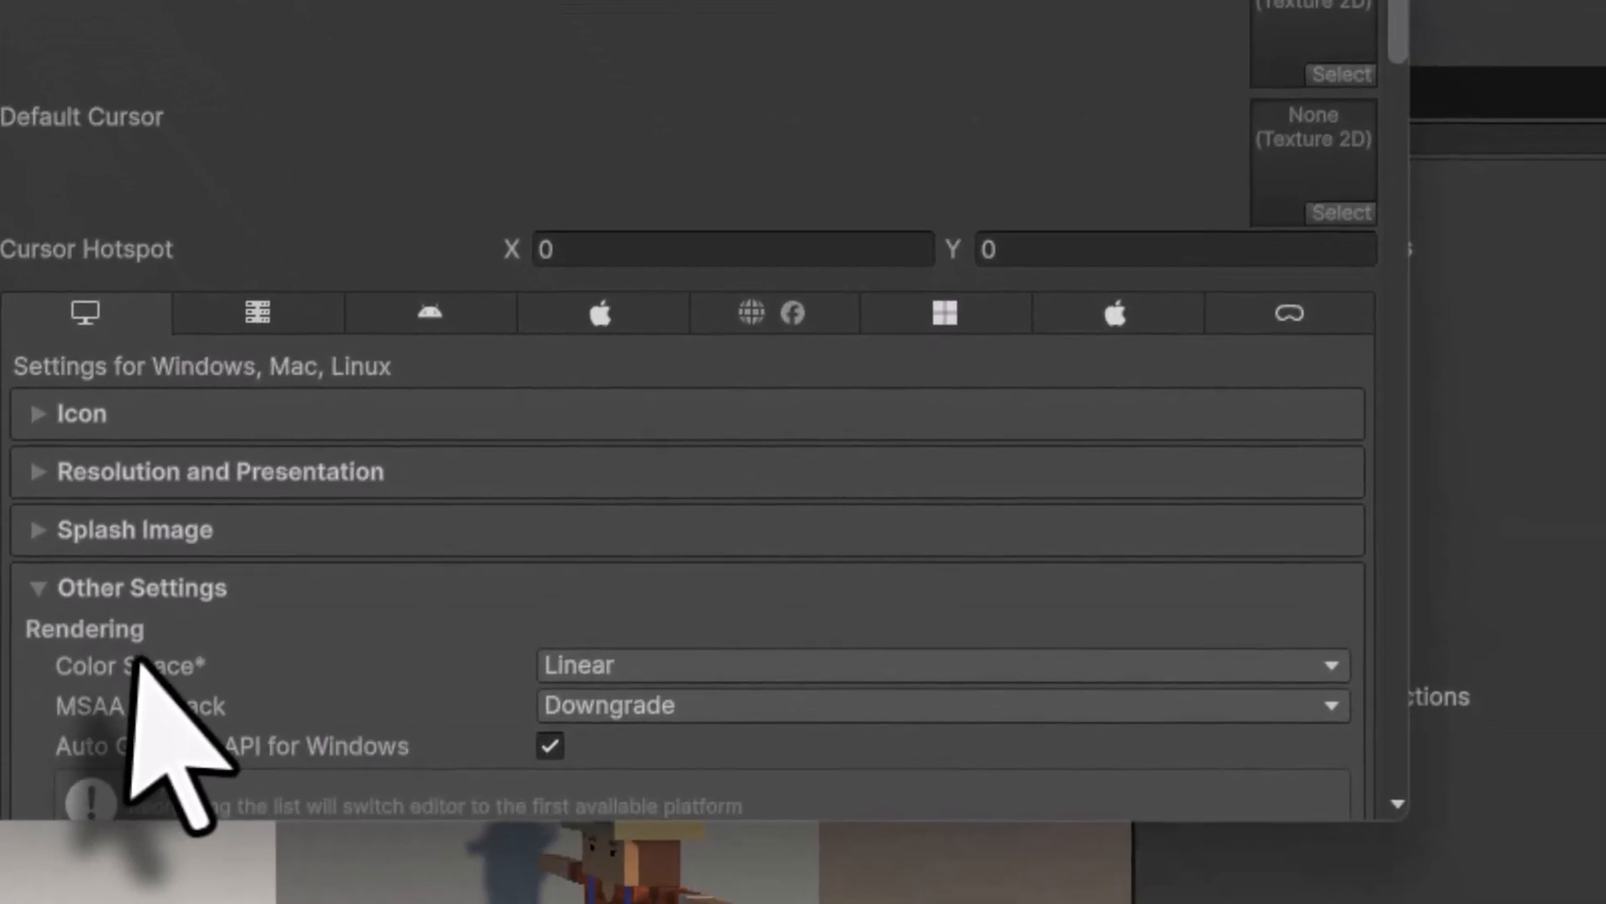
scroll(134, 651, down, 10)
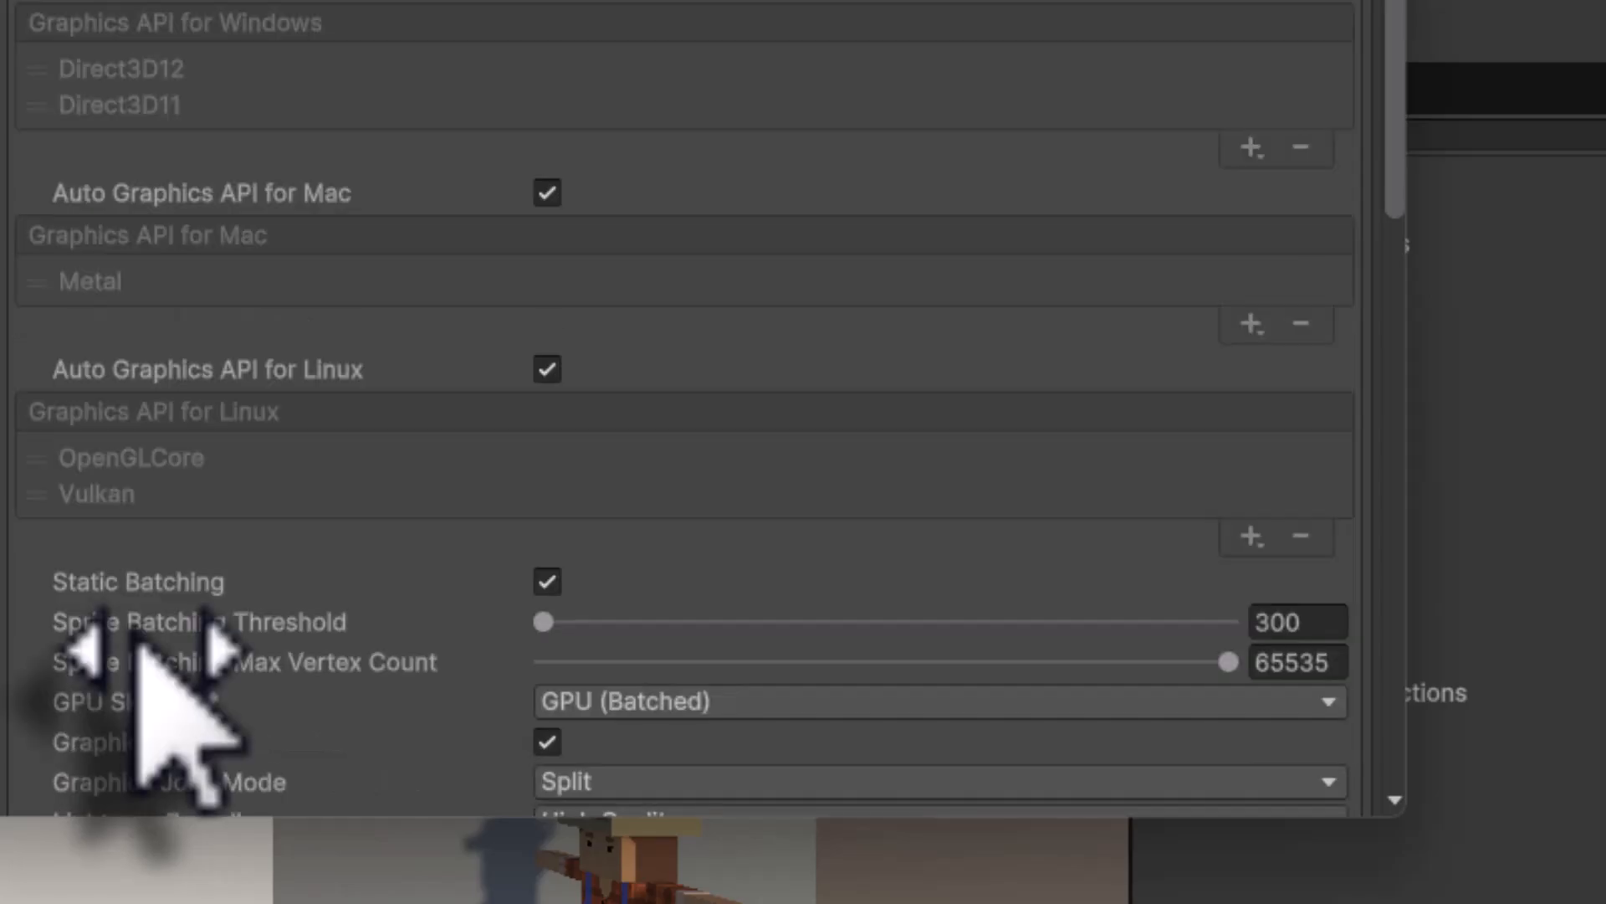
scroll(130, 629, down, 15)
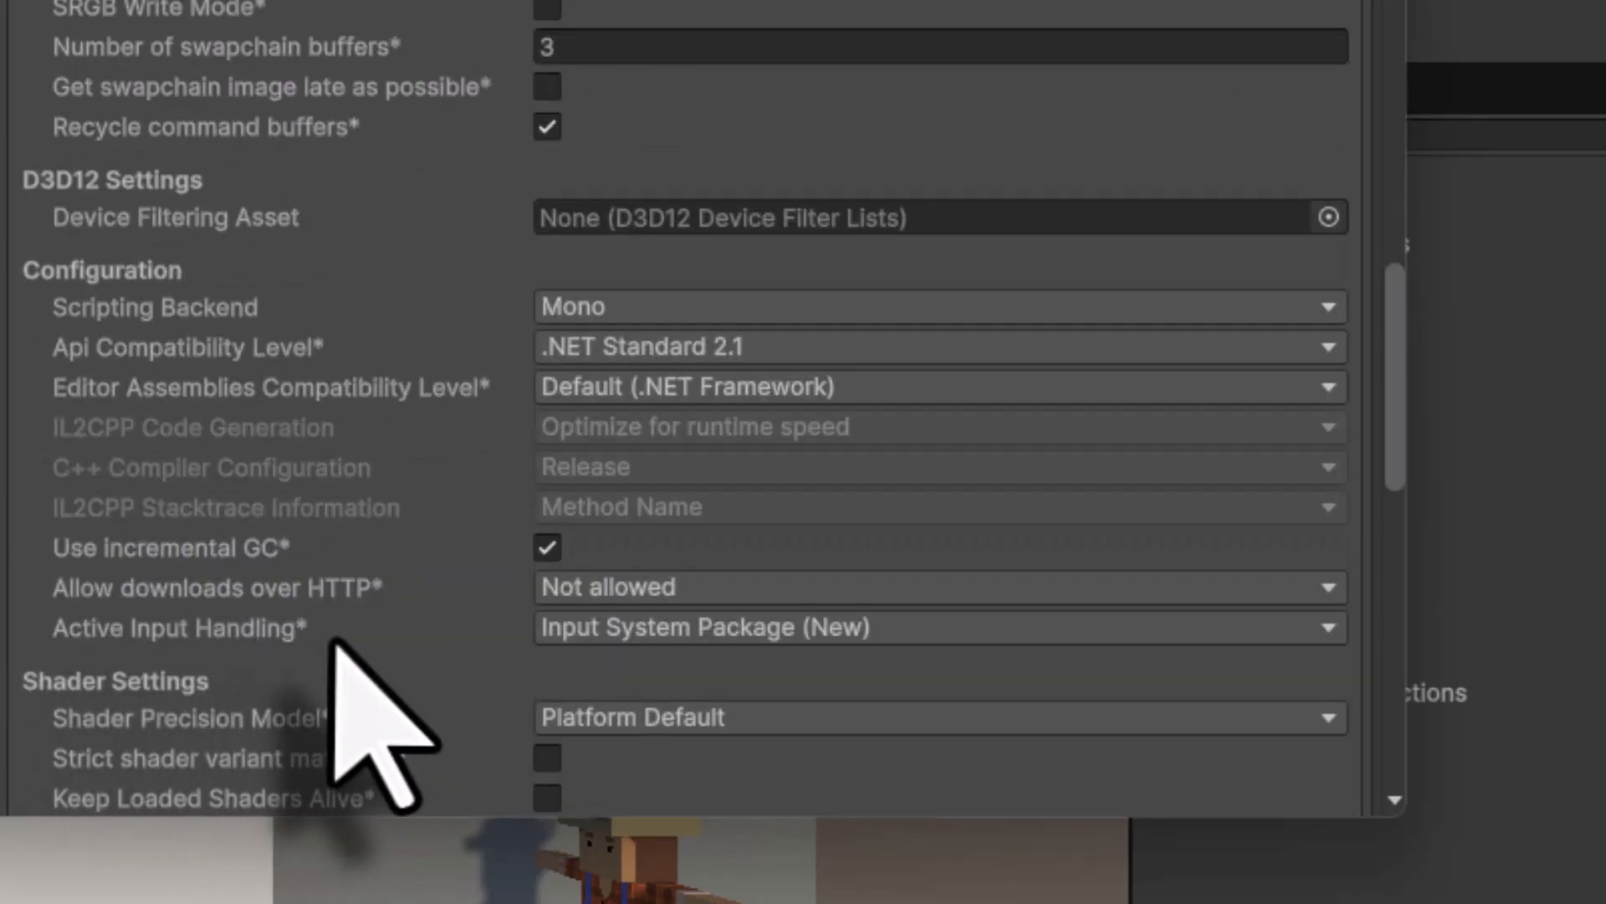
click(736, 630)
click(637, 761)
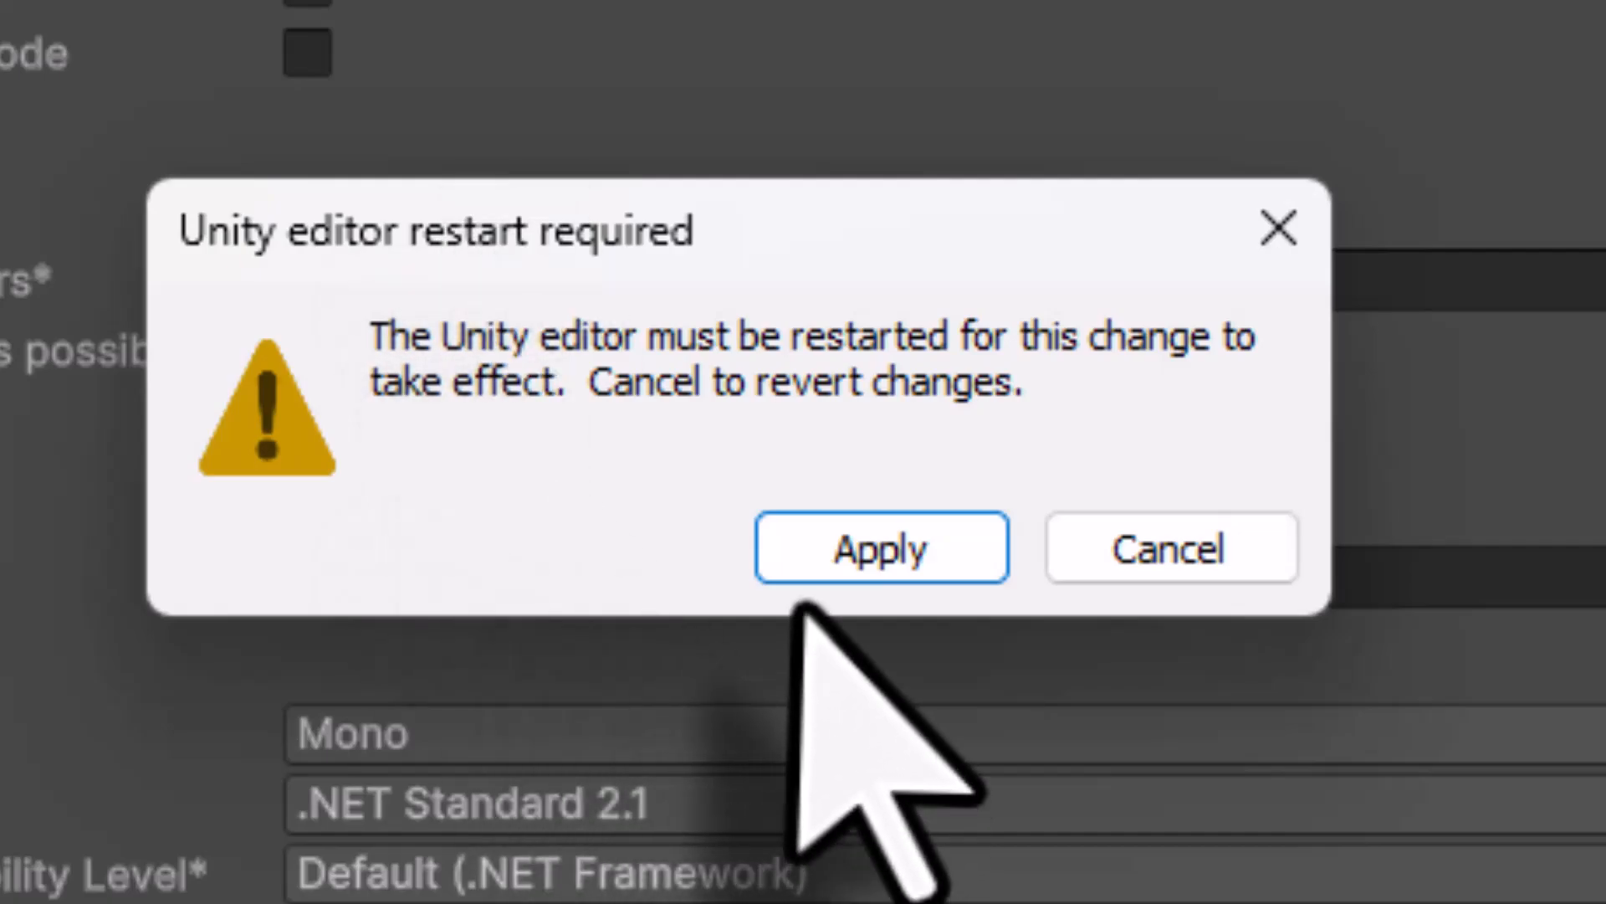
click(823, 577)
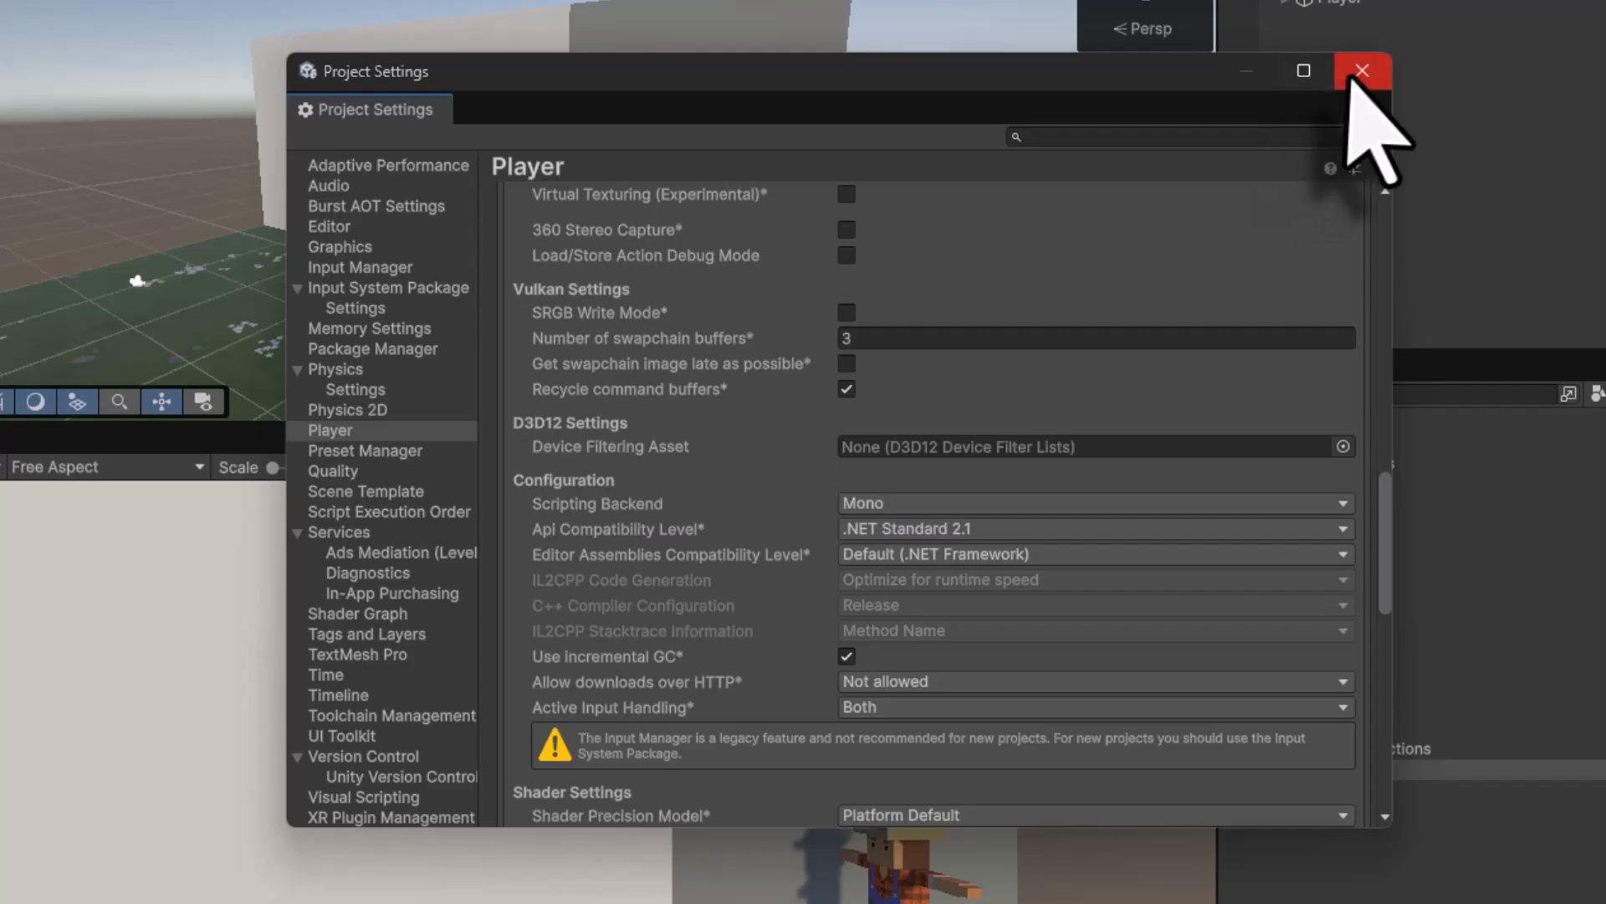
click(1362, 72)
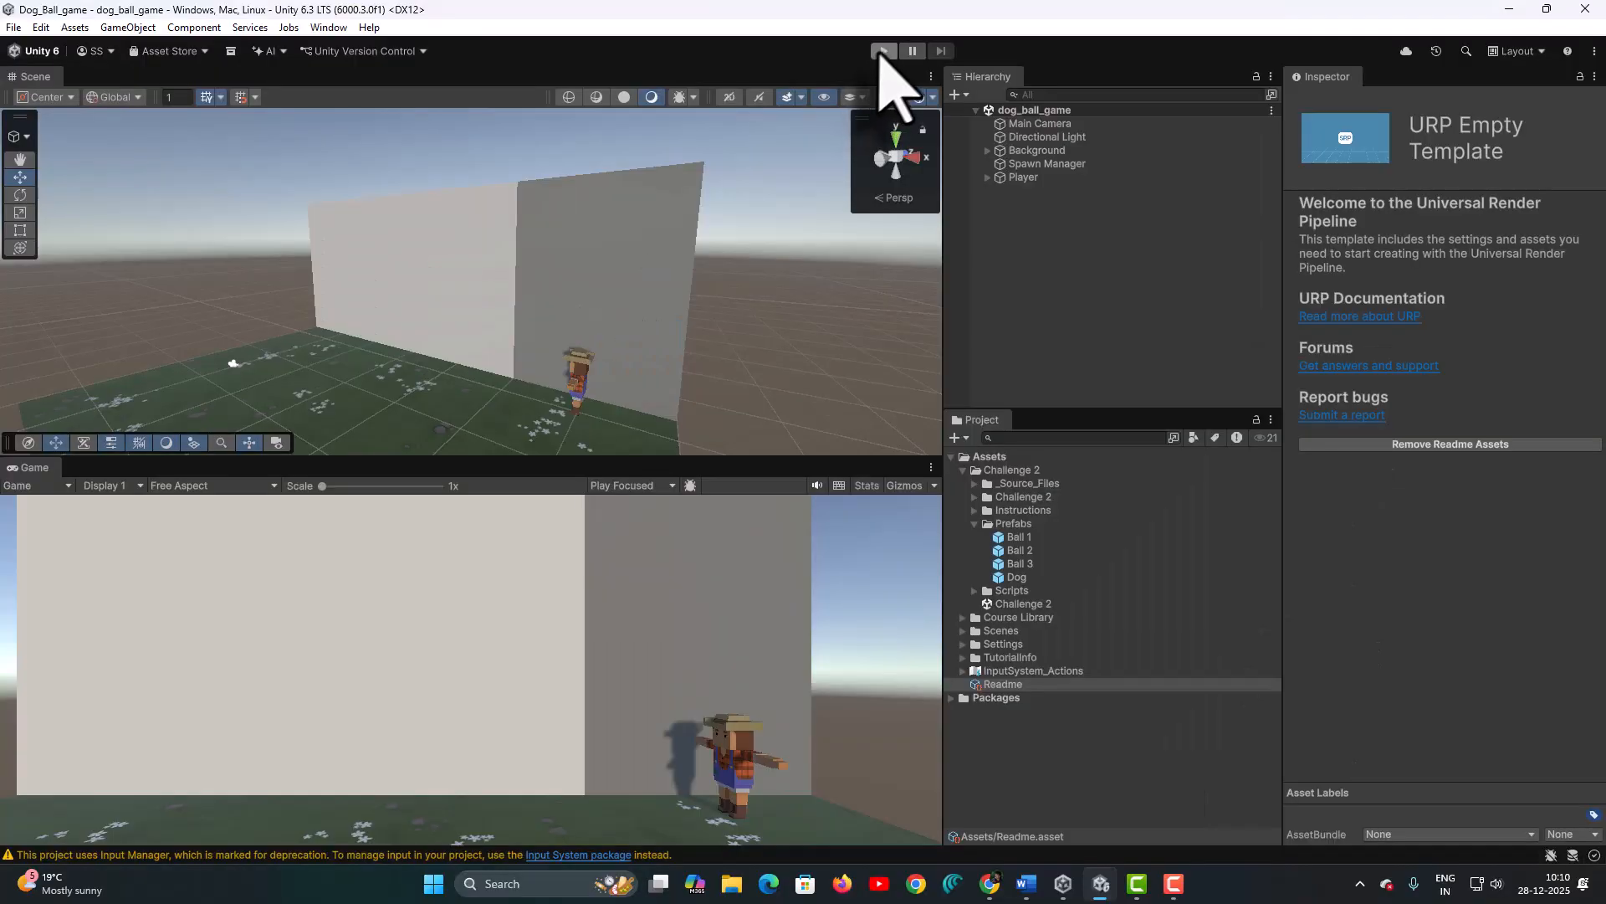
click(883, 51)
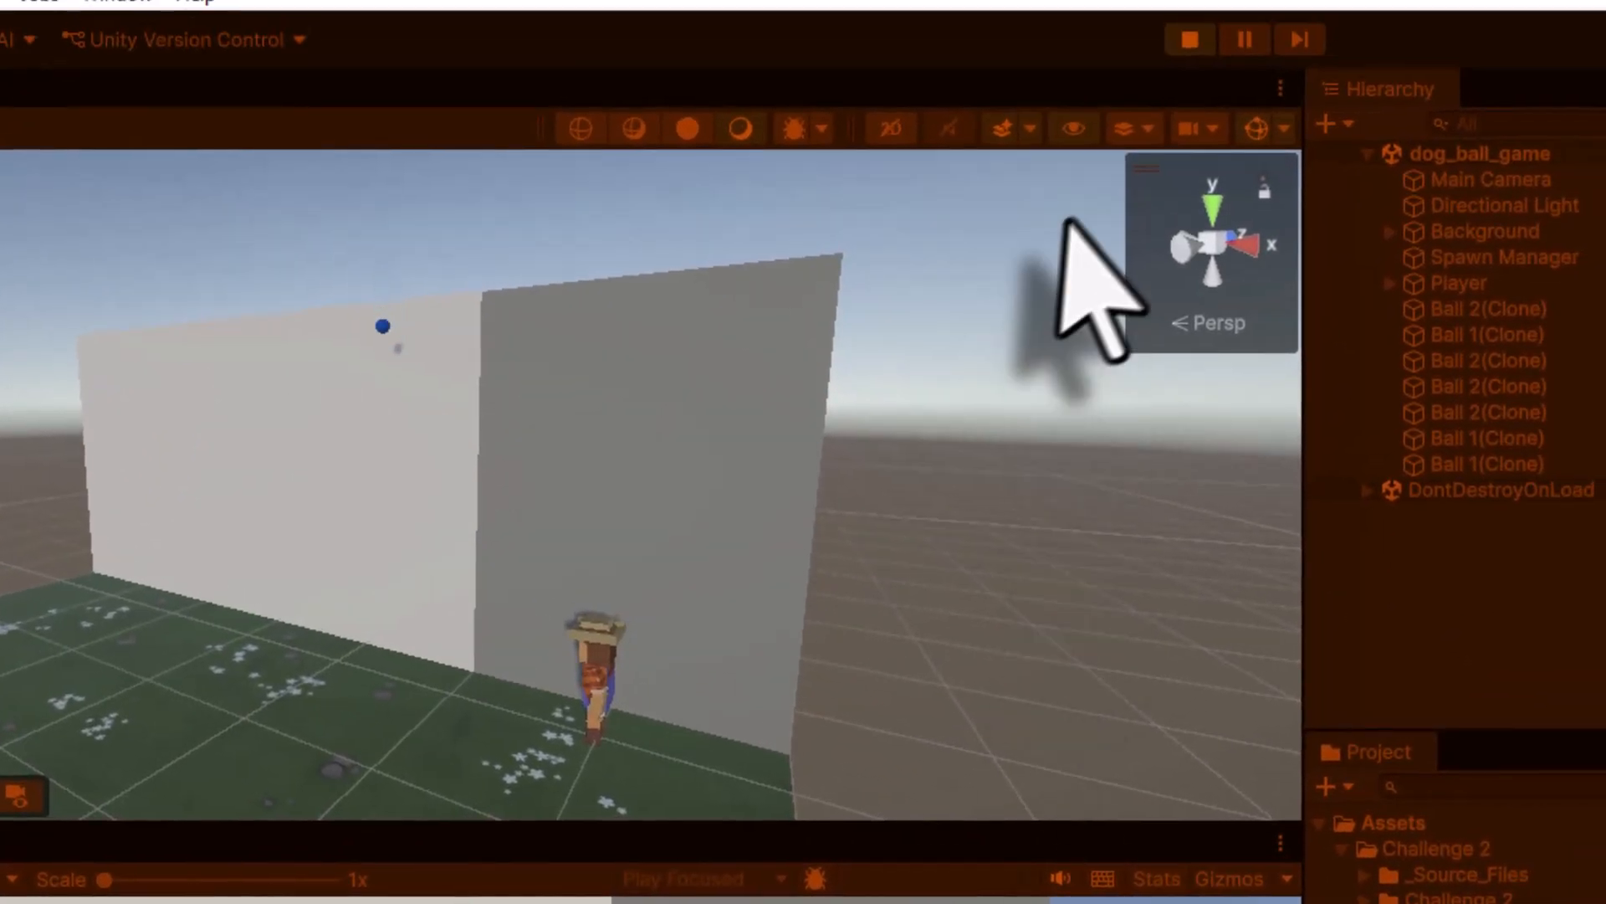
click(1205, 43)
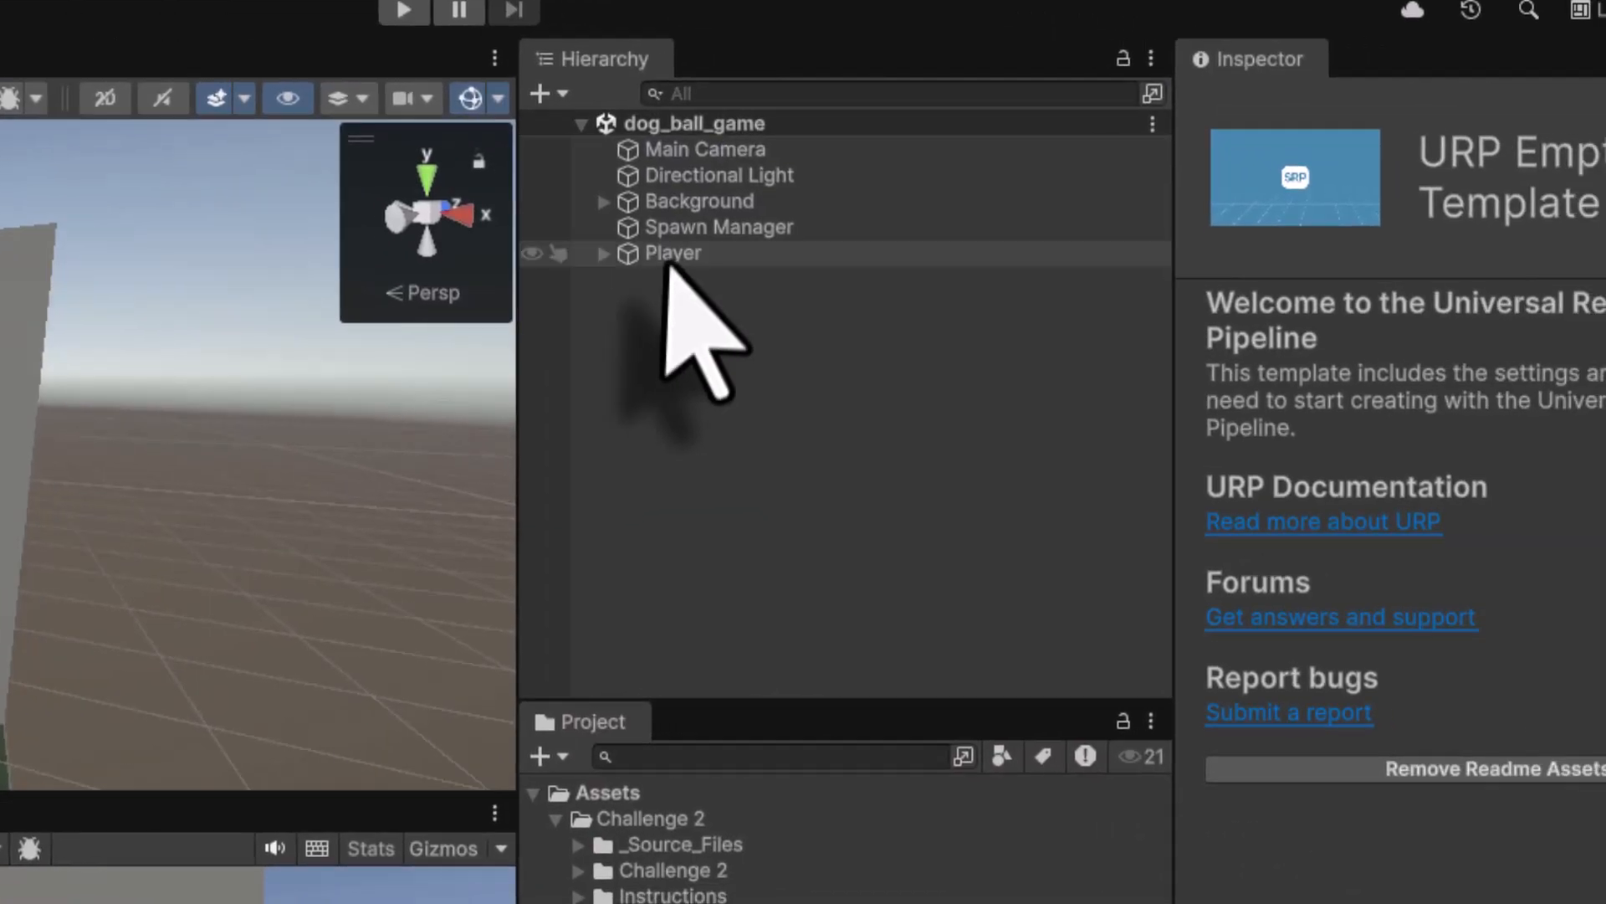
Assign the Dog prefab to the Dog Prefab field of the Player's Player Controller X script and save the scene
click(1456, 283)
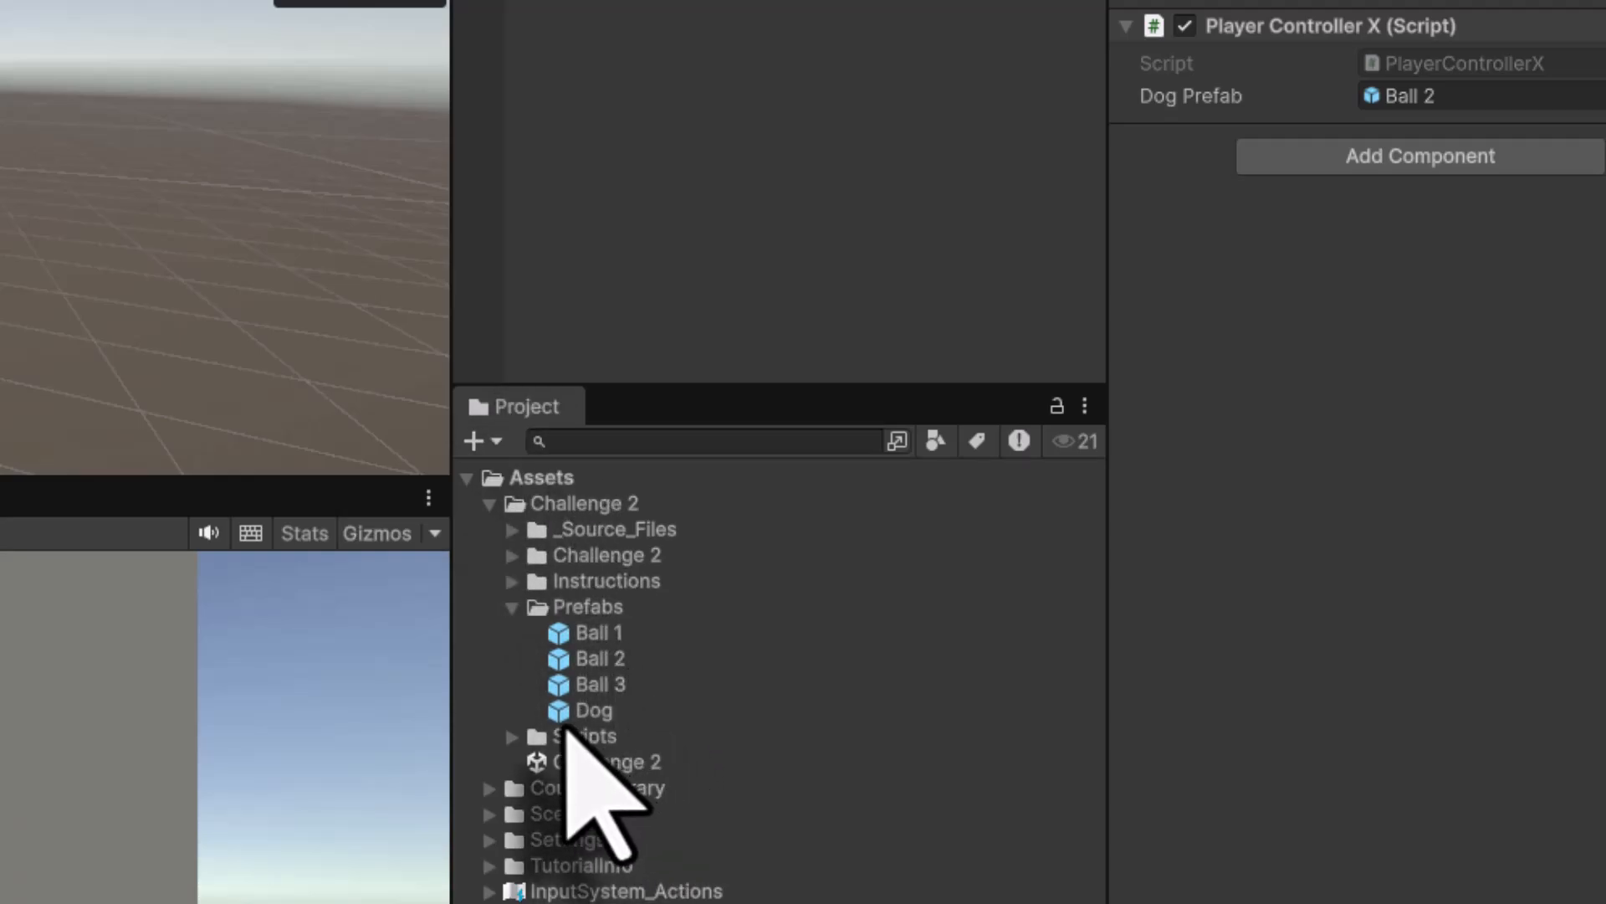
drag(563, 713, 1456, 109)
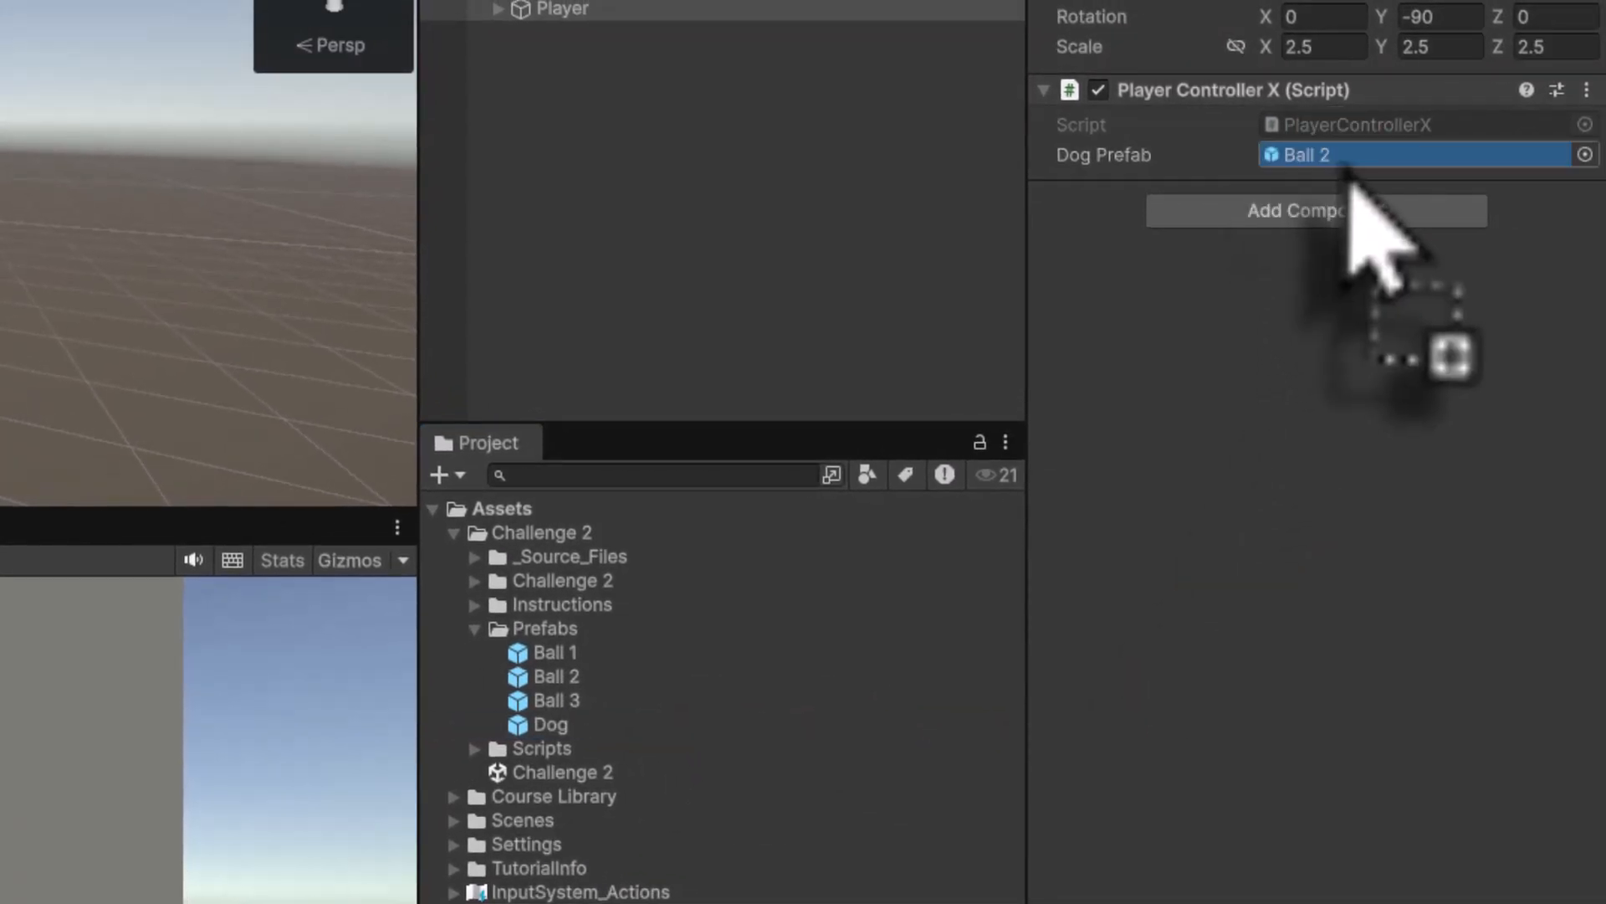
drag(1349, 165, 1349, 167)
click(20, 49)
click(51, 195)
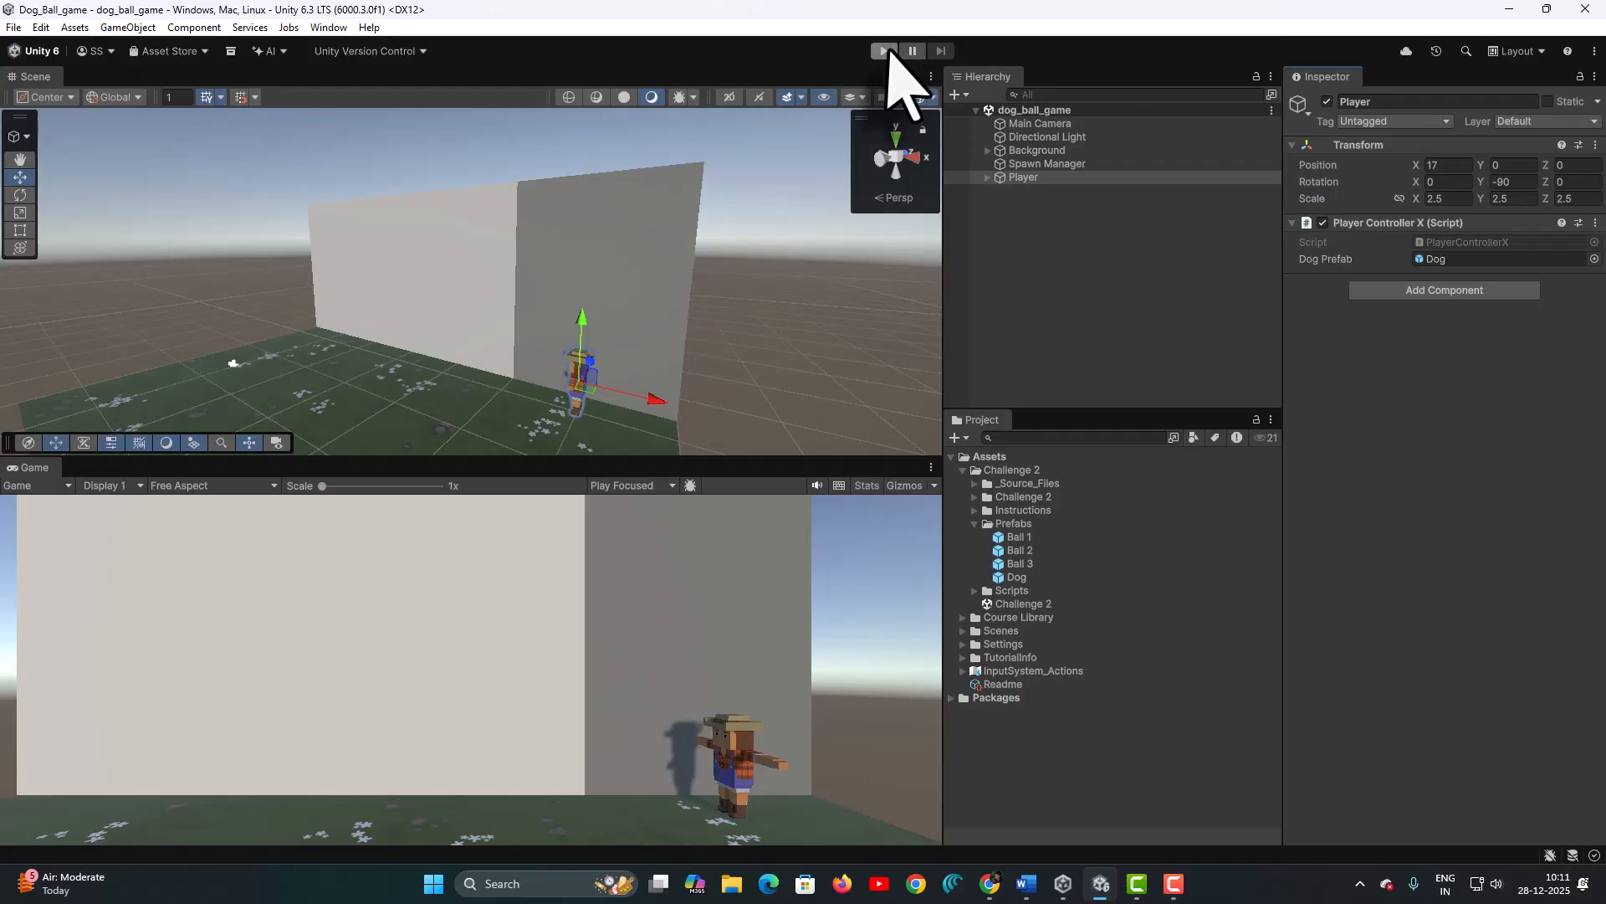
Play-test the scene by releasing several dogs from the player towards the falling balls, and stop the game
click(1582, 92)
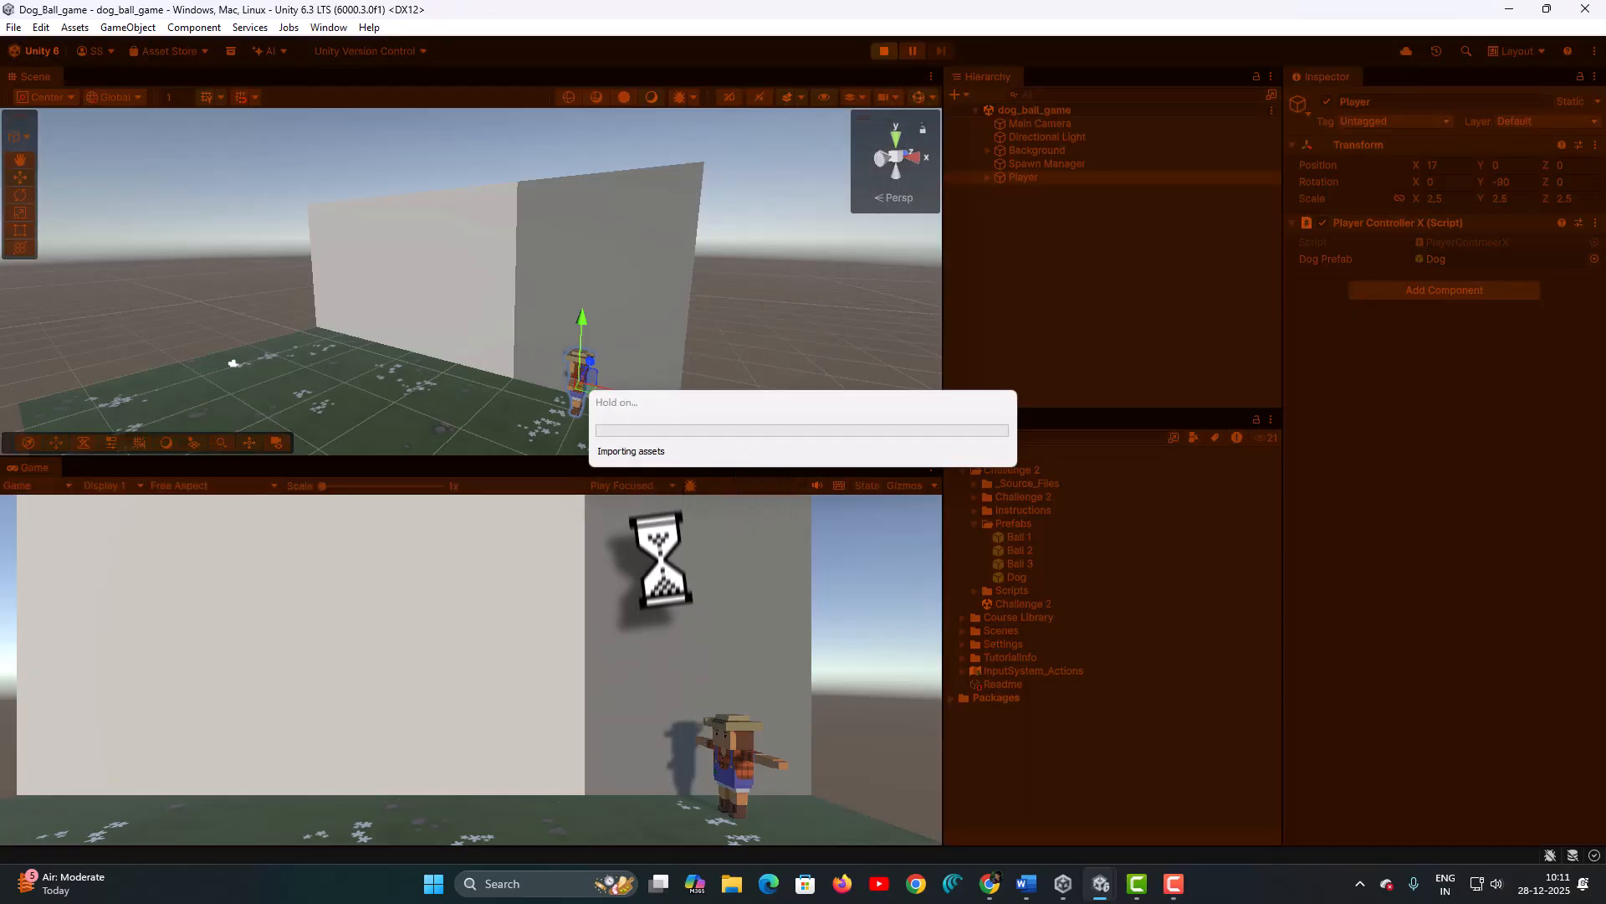
key(space)
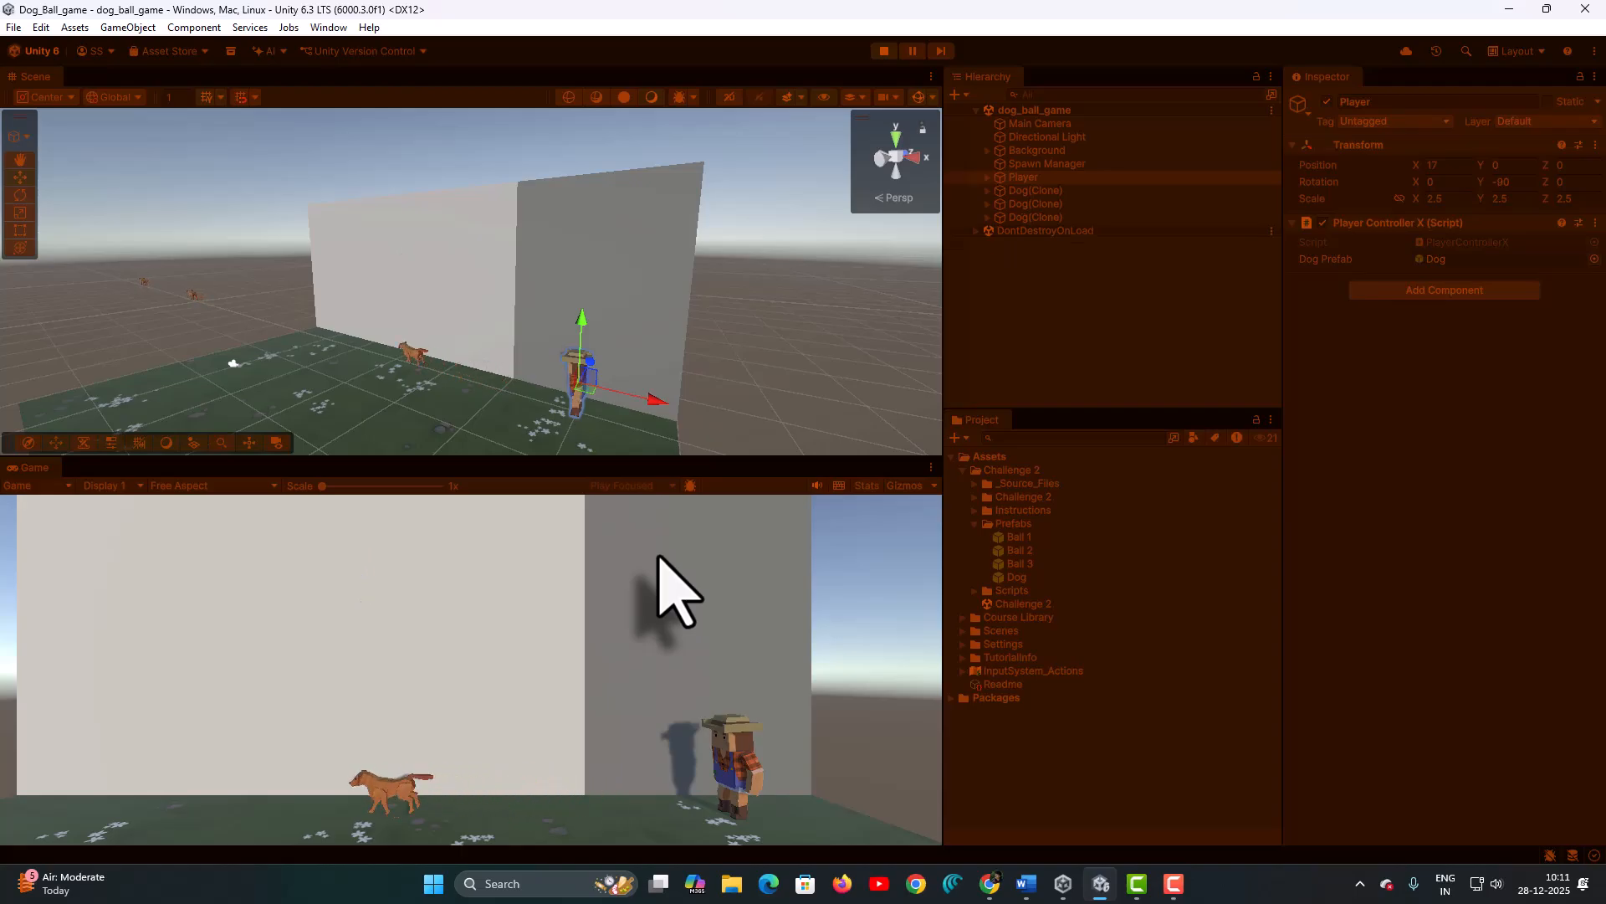
key(space)
key(space)
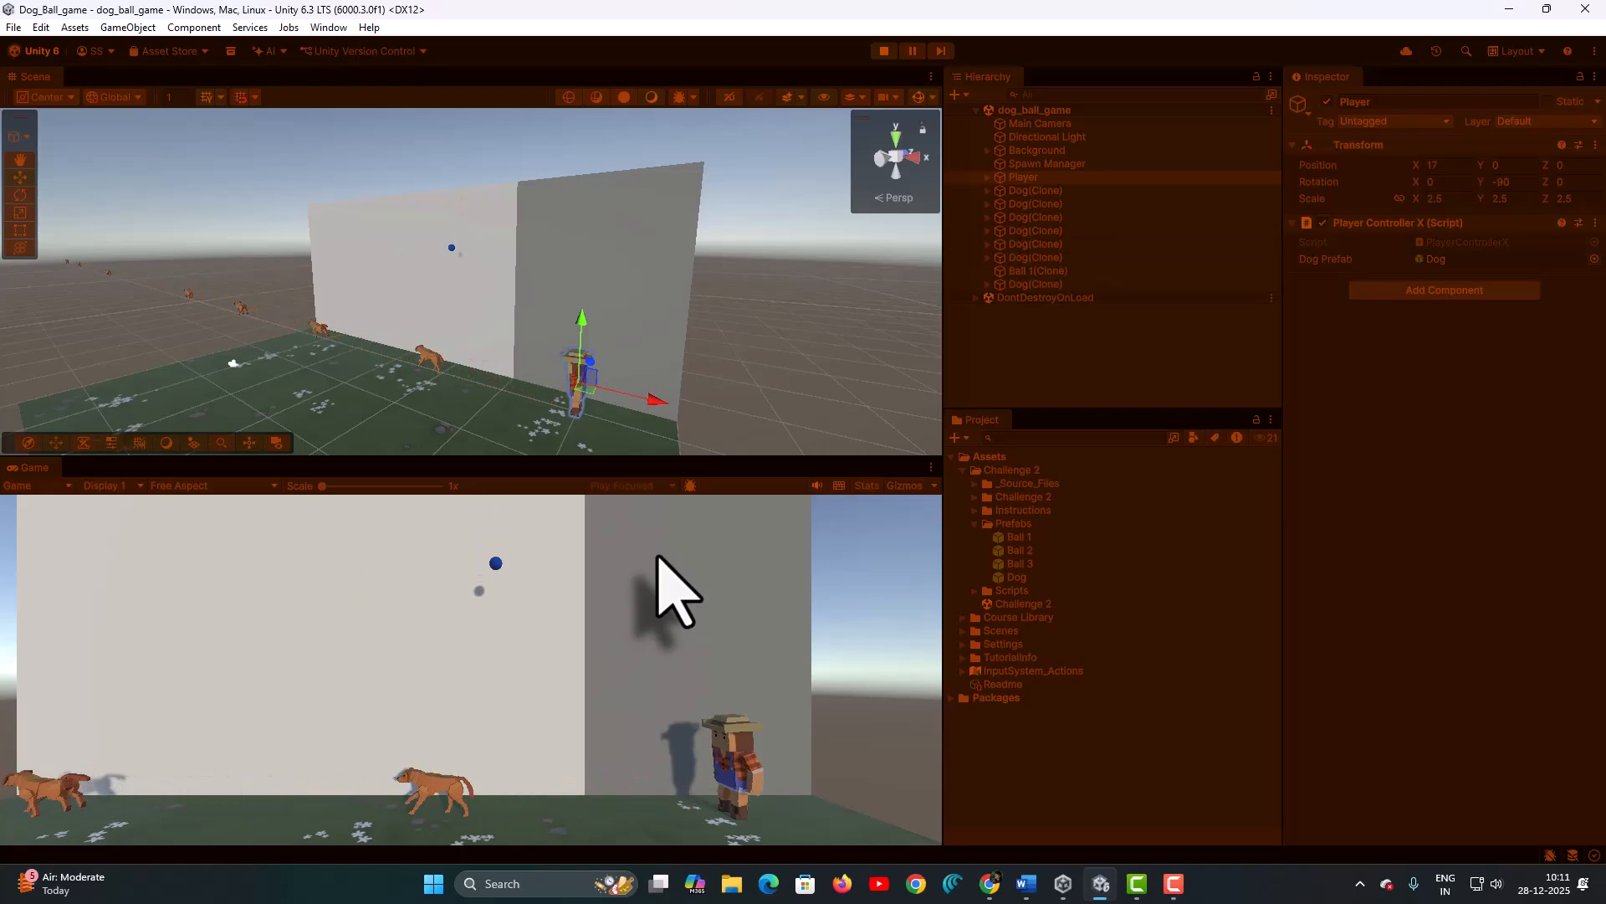
key(space)
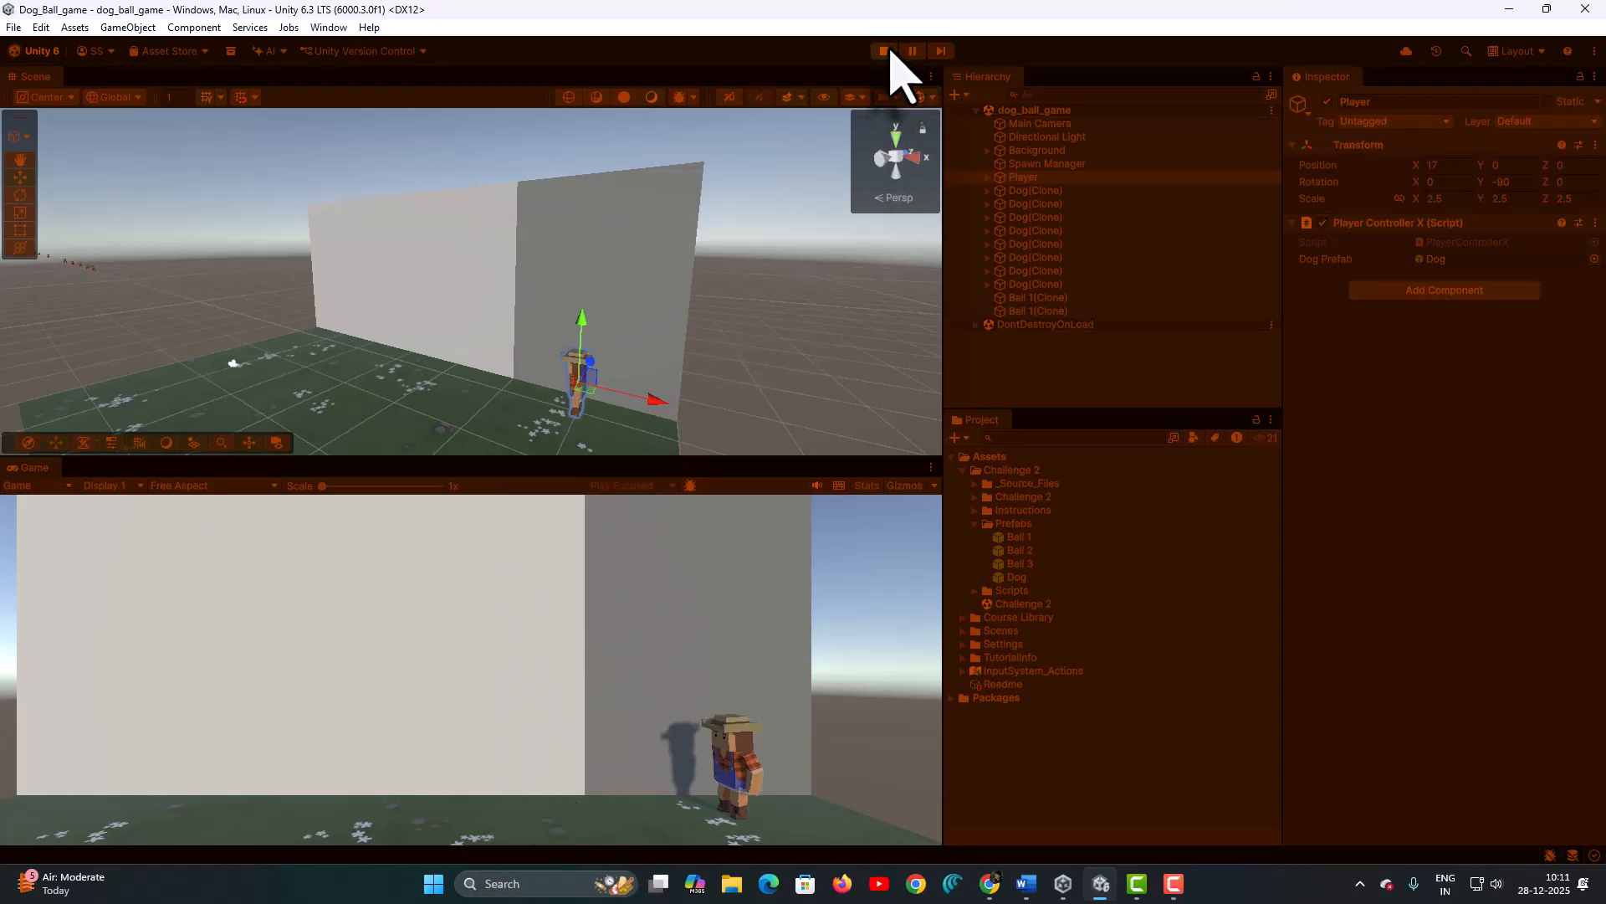
click(886, 51)
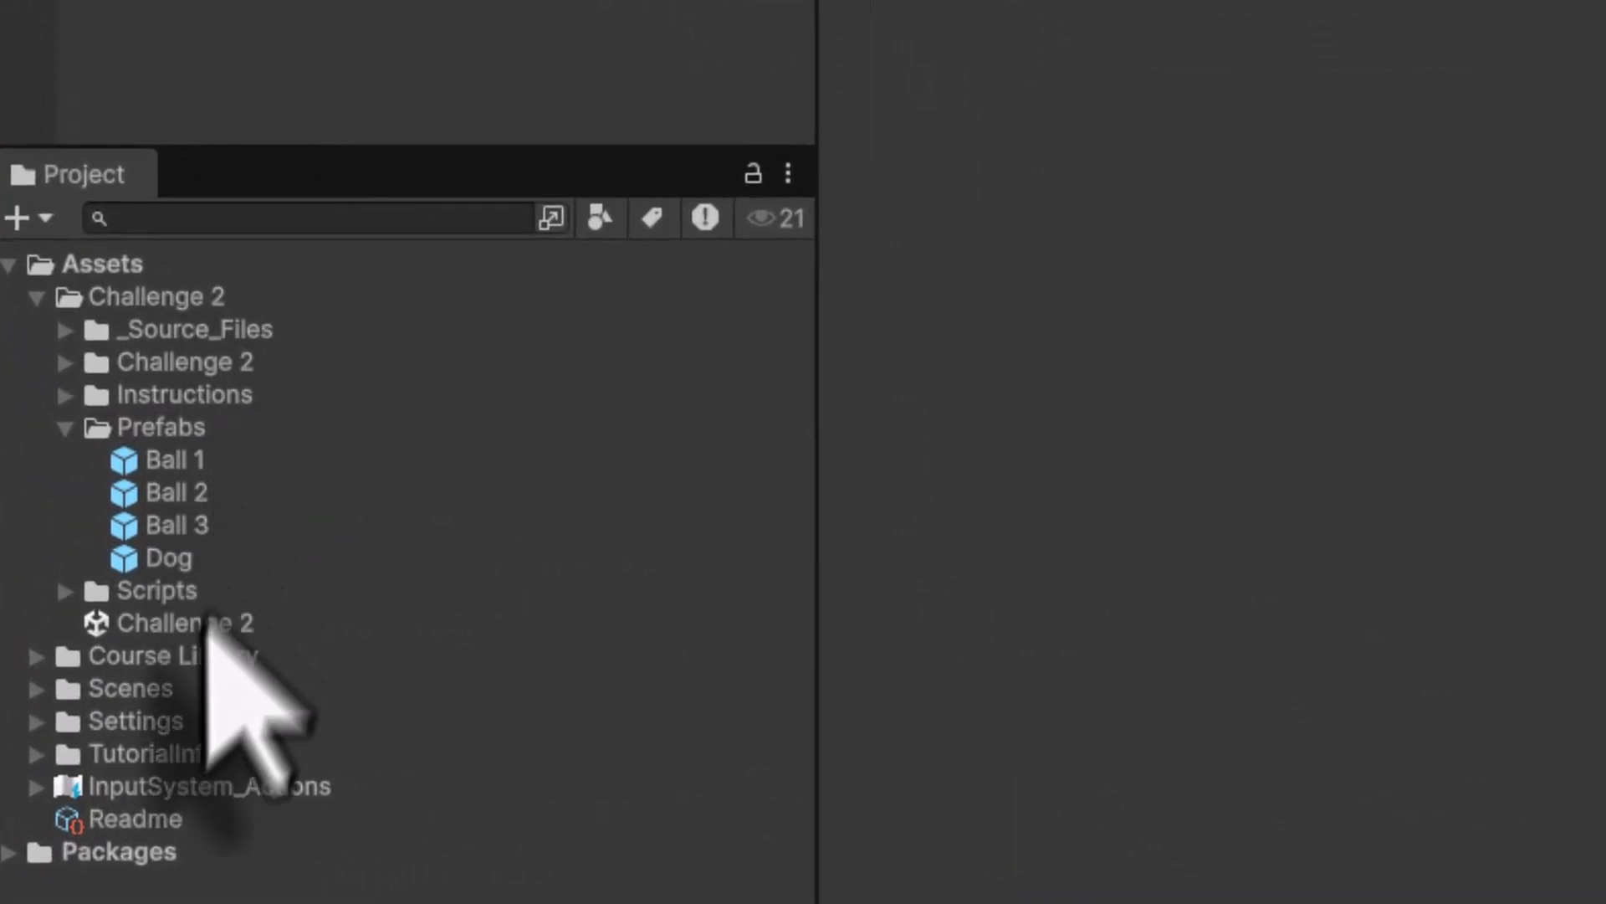
Open the Dog prefab for editing and enable collider editing on its Box Collider in the Front view
click(172, 566)
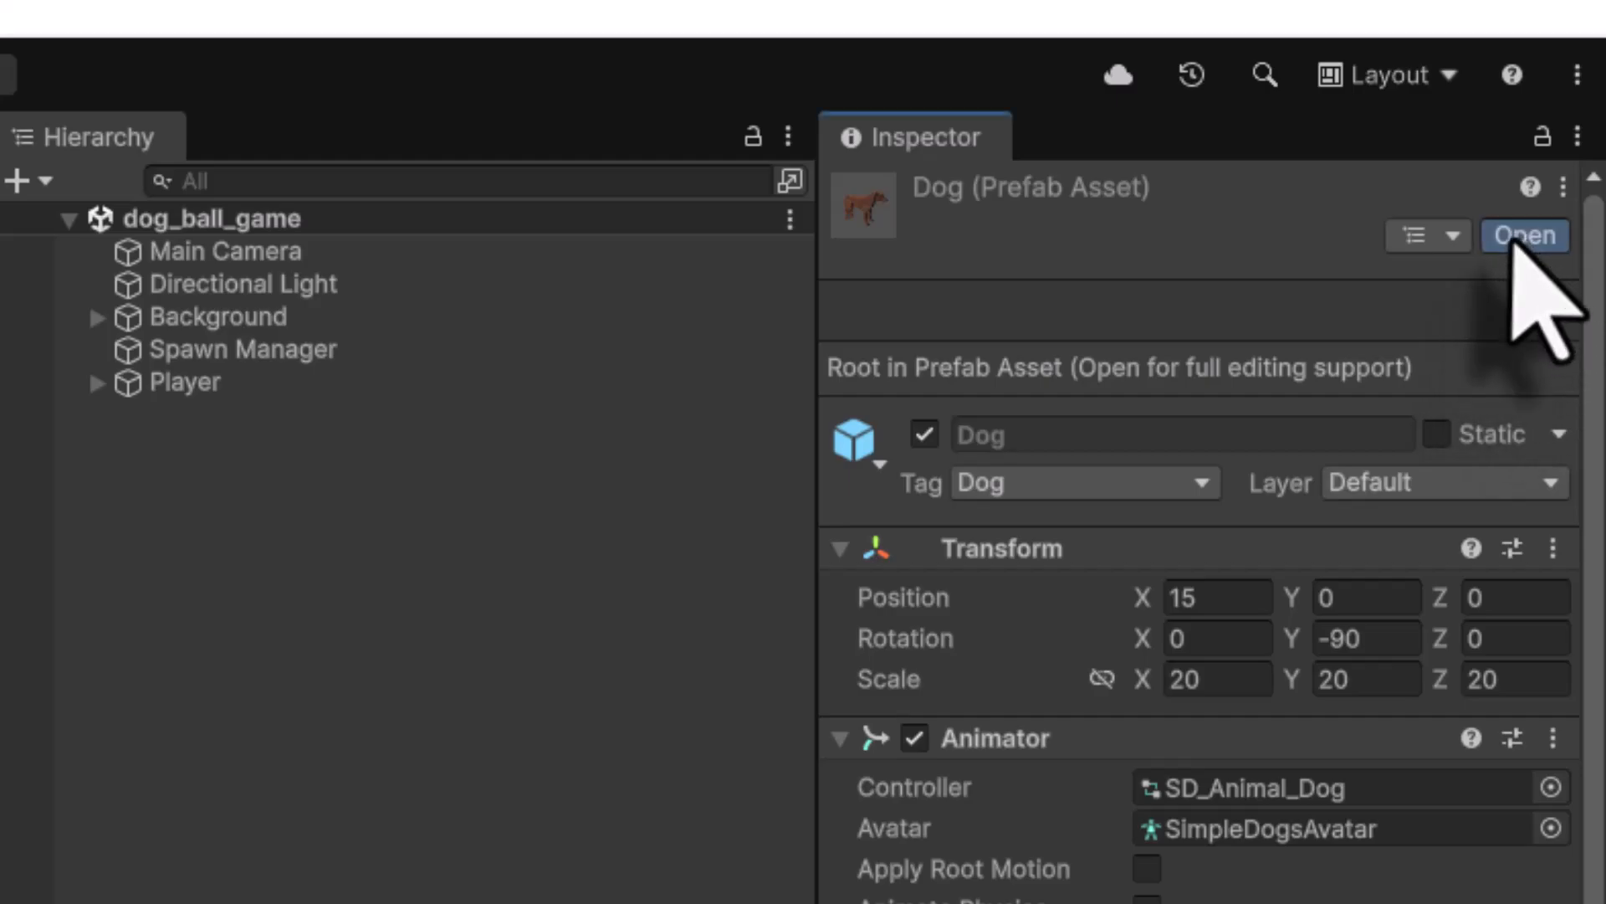
click(1513, 238)
click(205, 268)
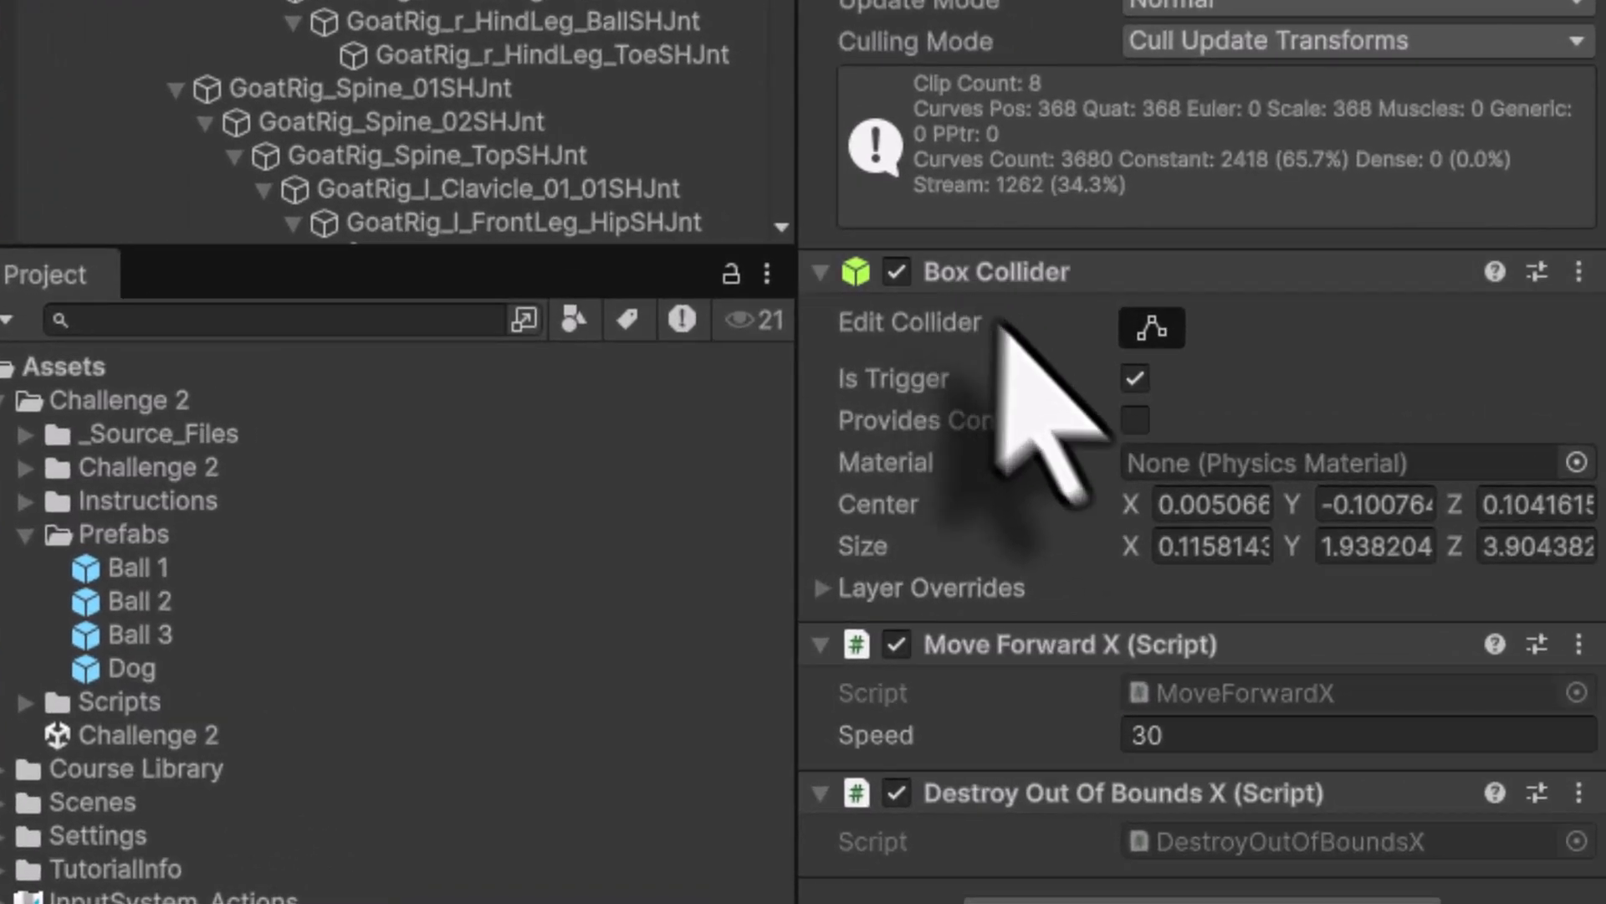
click(1152, 328)
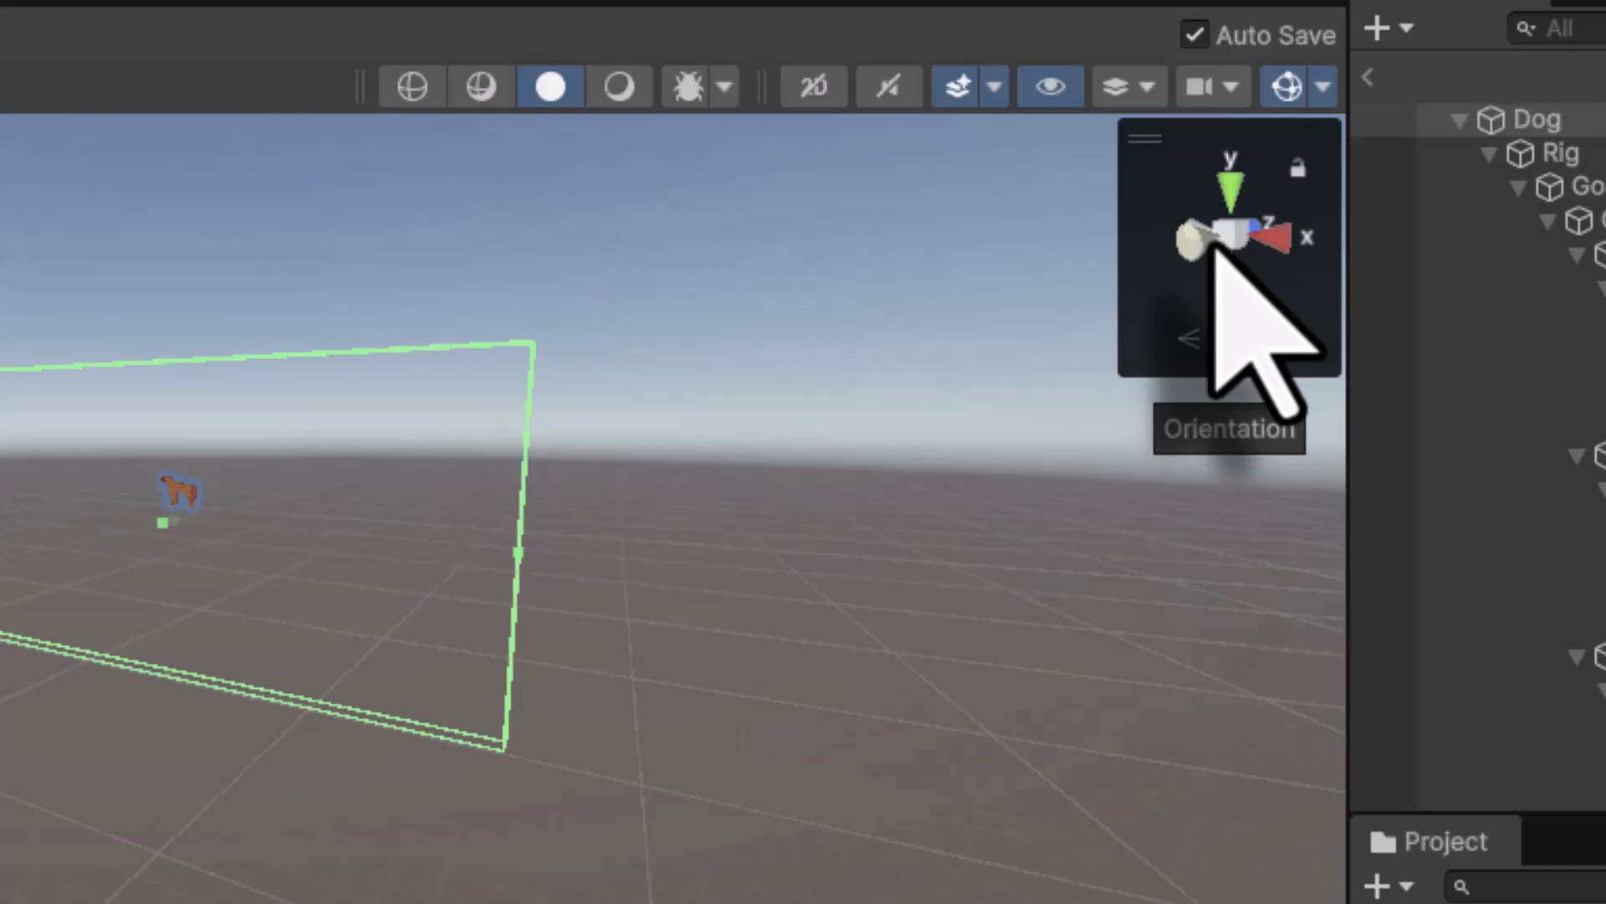
right_click(1215, 247)
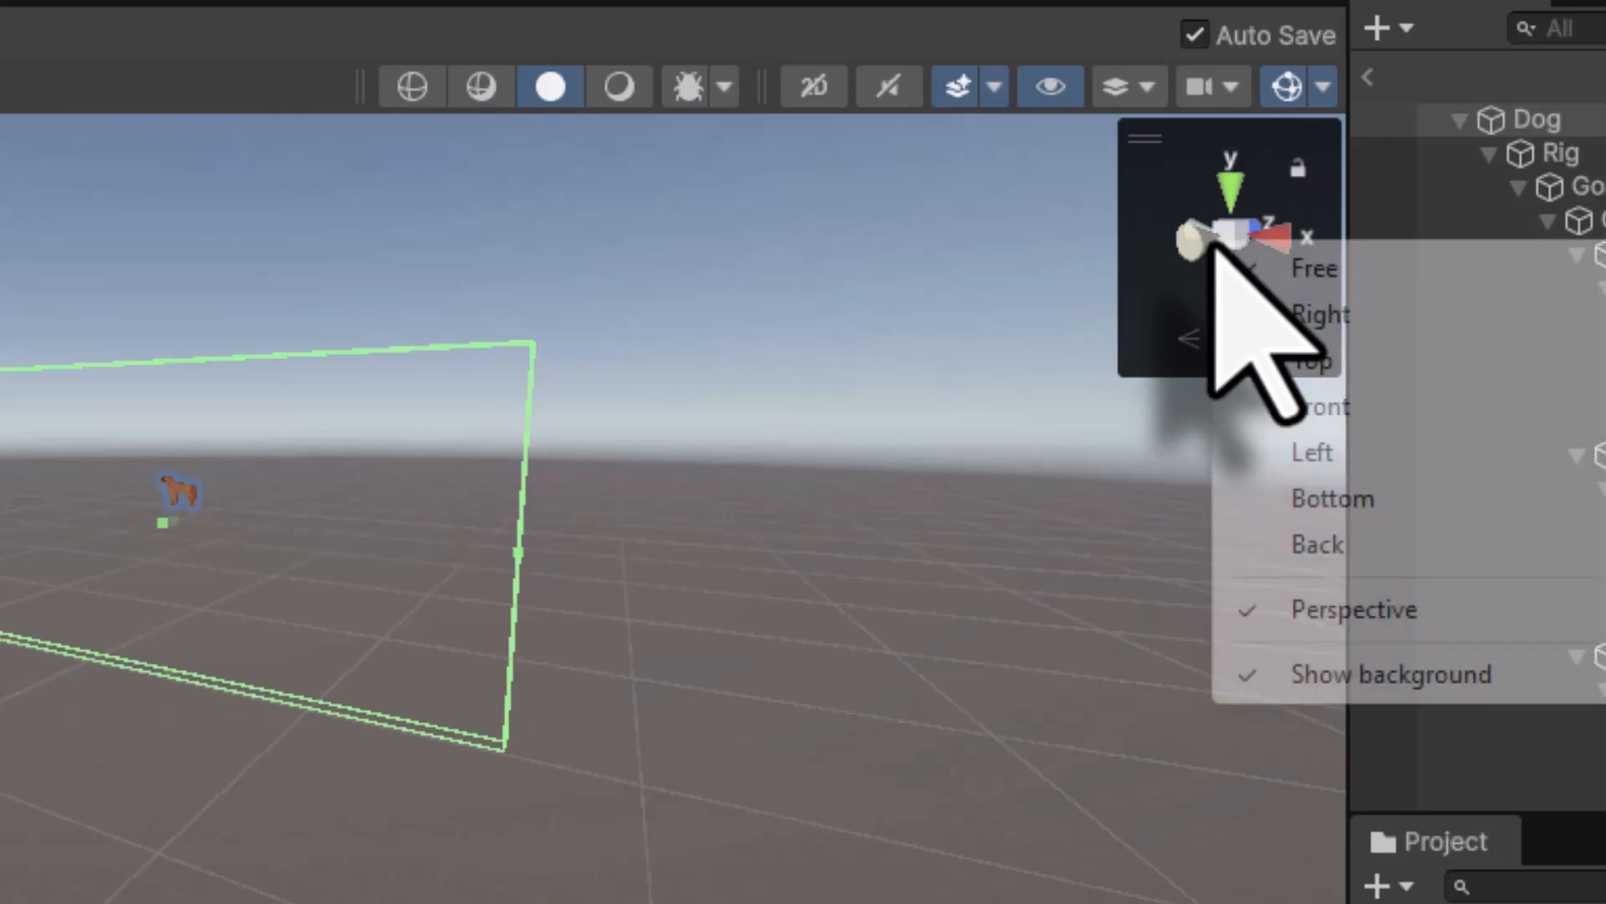
click(1287, 405)
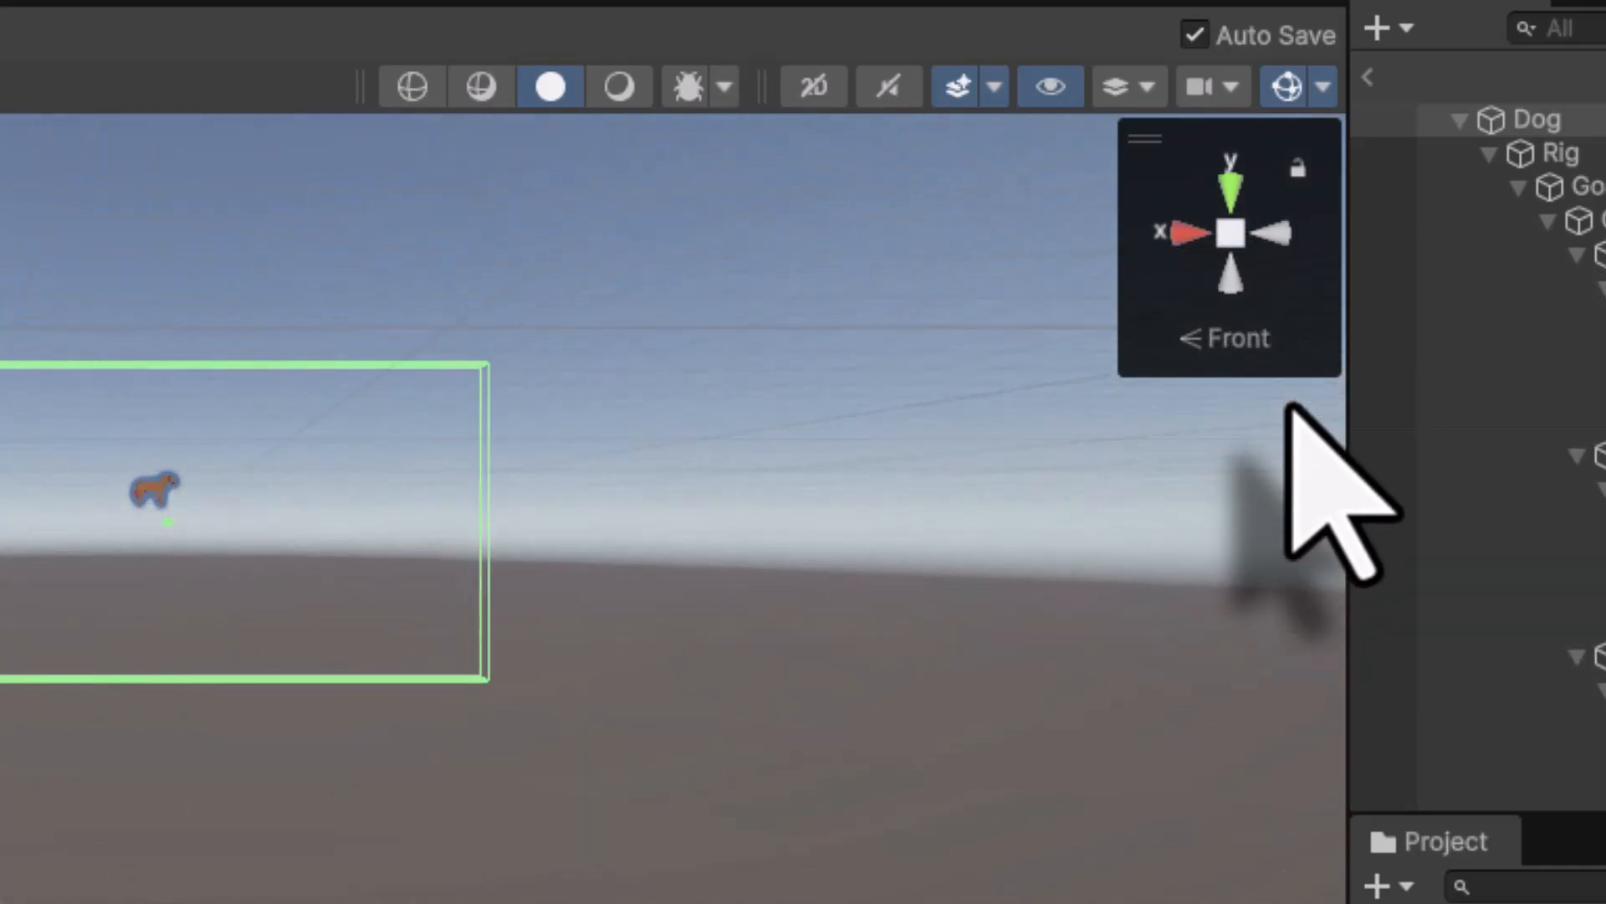
Shrink the Dog prefab's Box Collider to fit closely around the dog's body, checking the fit from the top and in perspective
scroll(569, 245, up, 3)
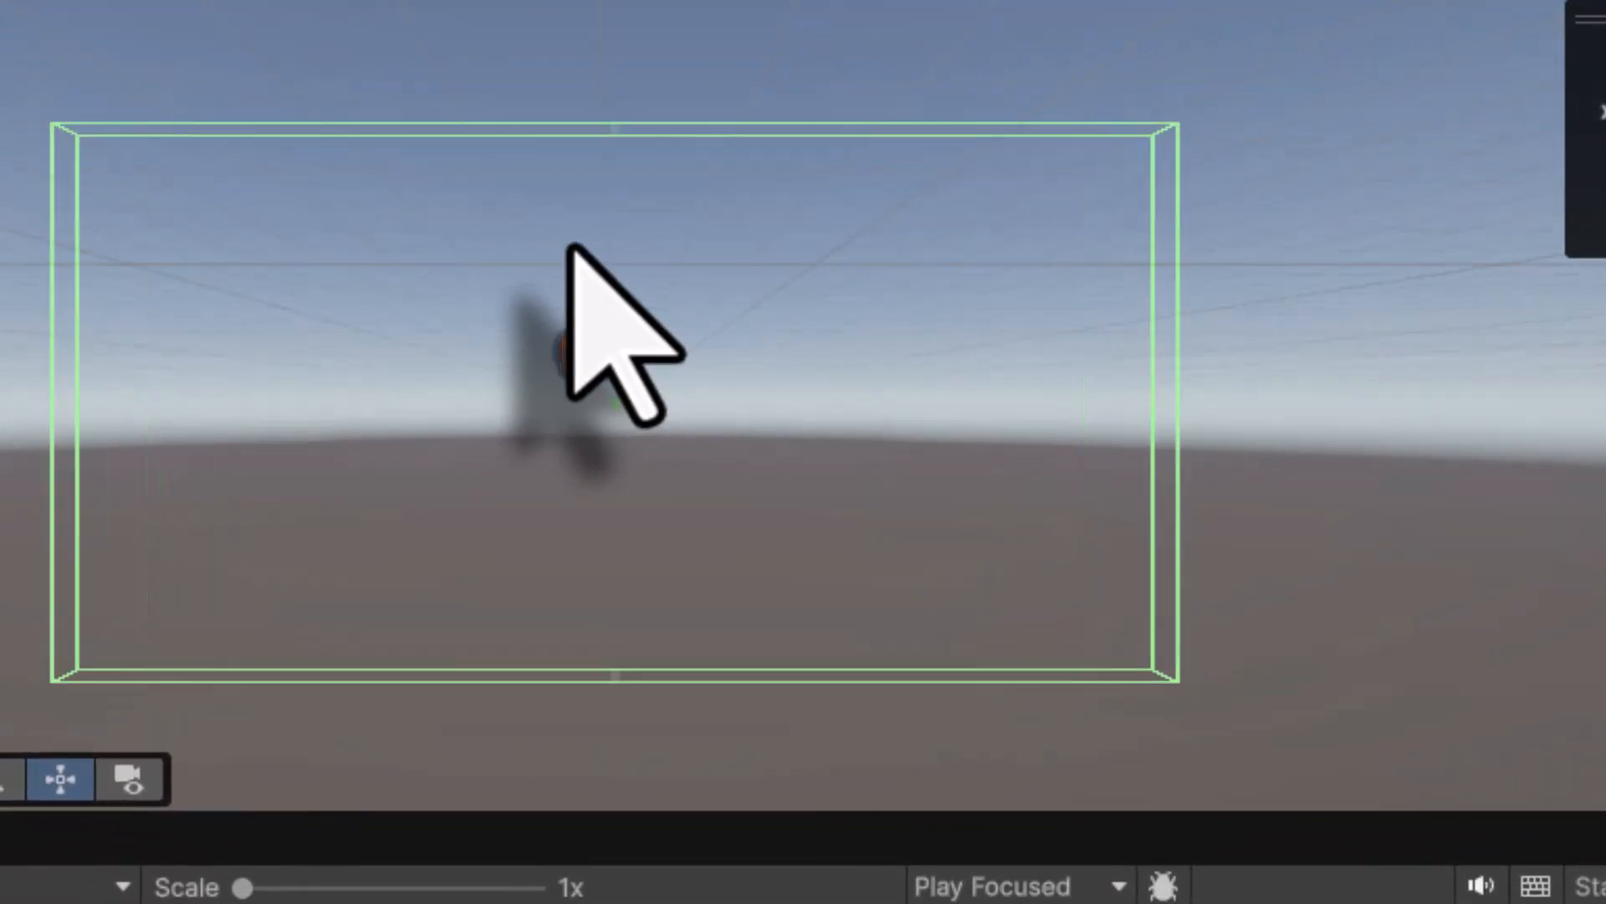
drag(615, 134, 590, 312)
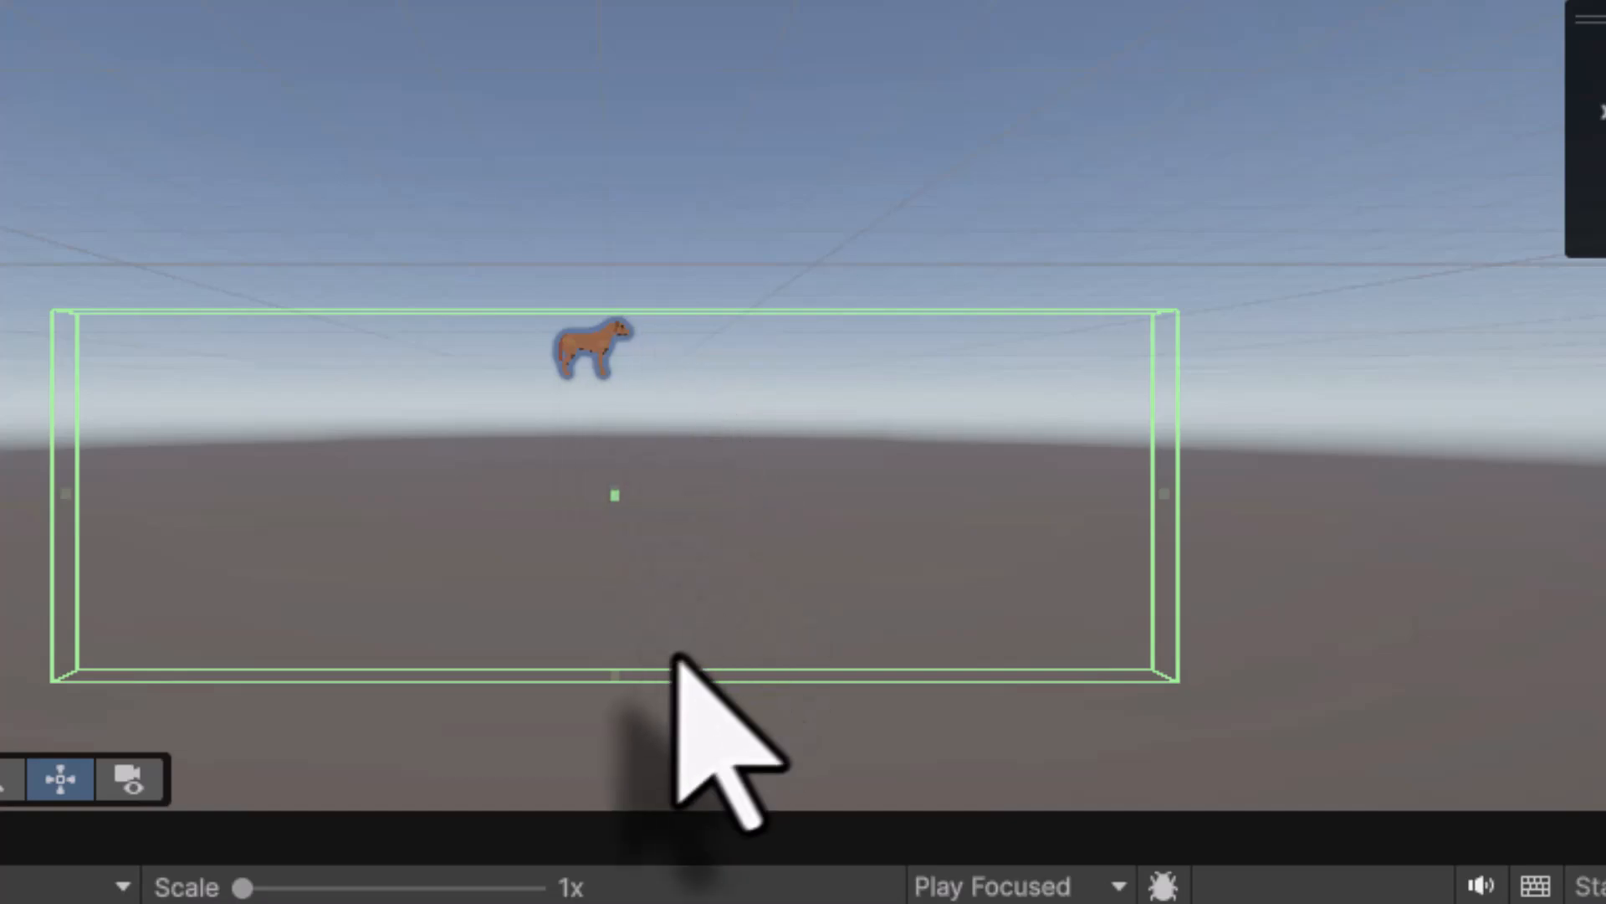
drag(615, 680, 588, 385)
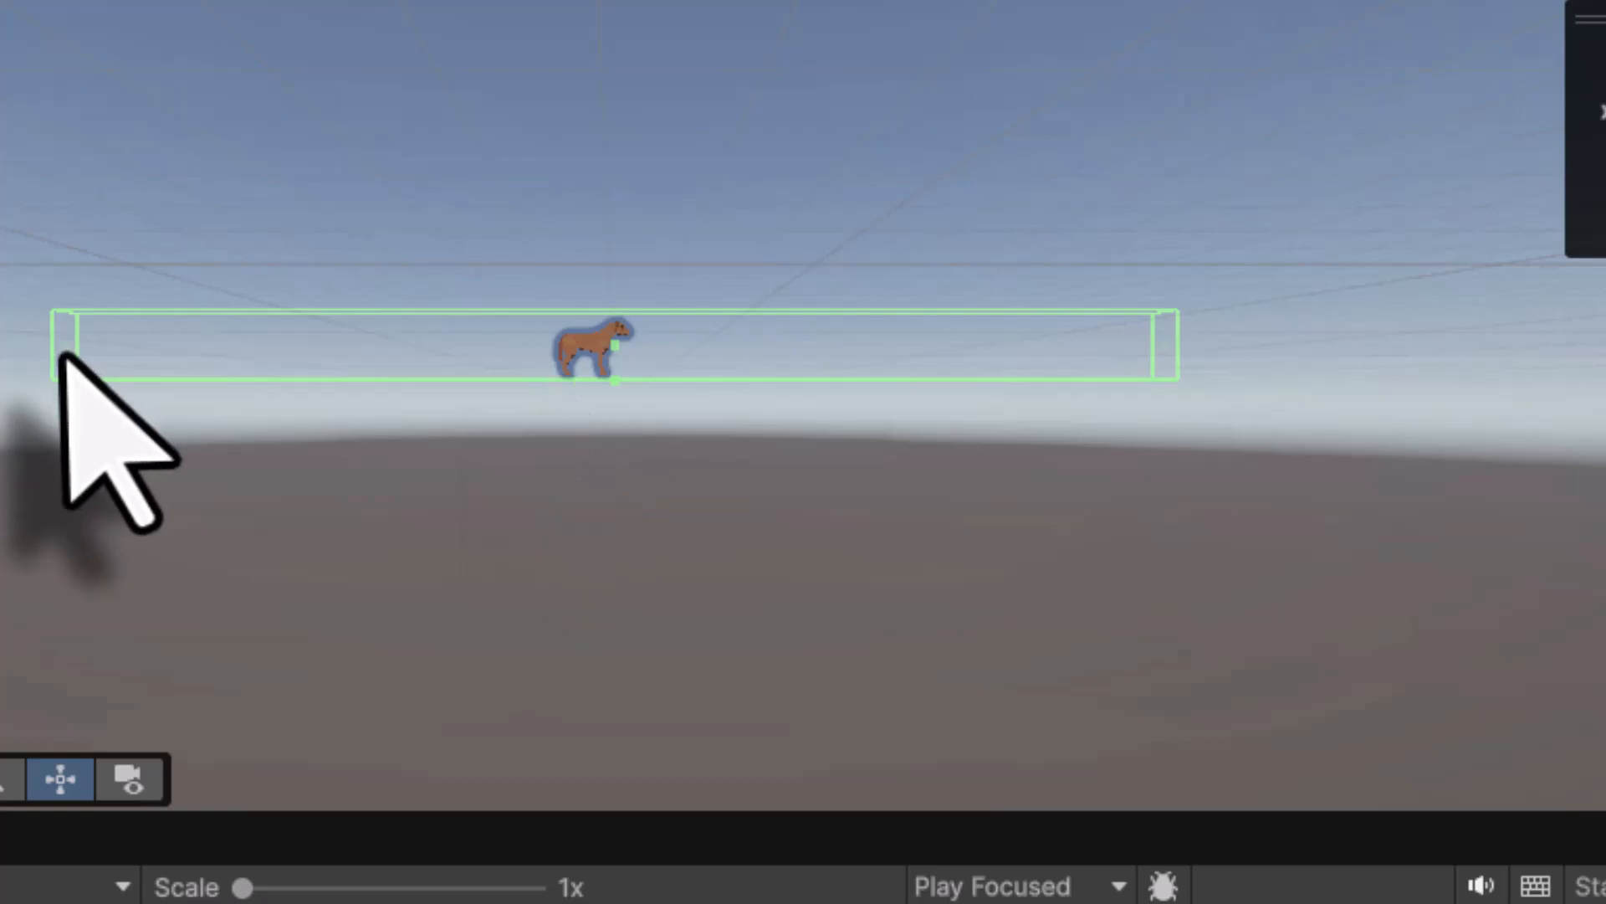
drag(61, 353, 504, 416)
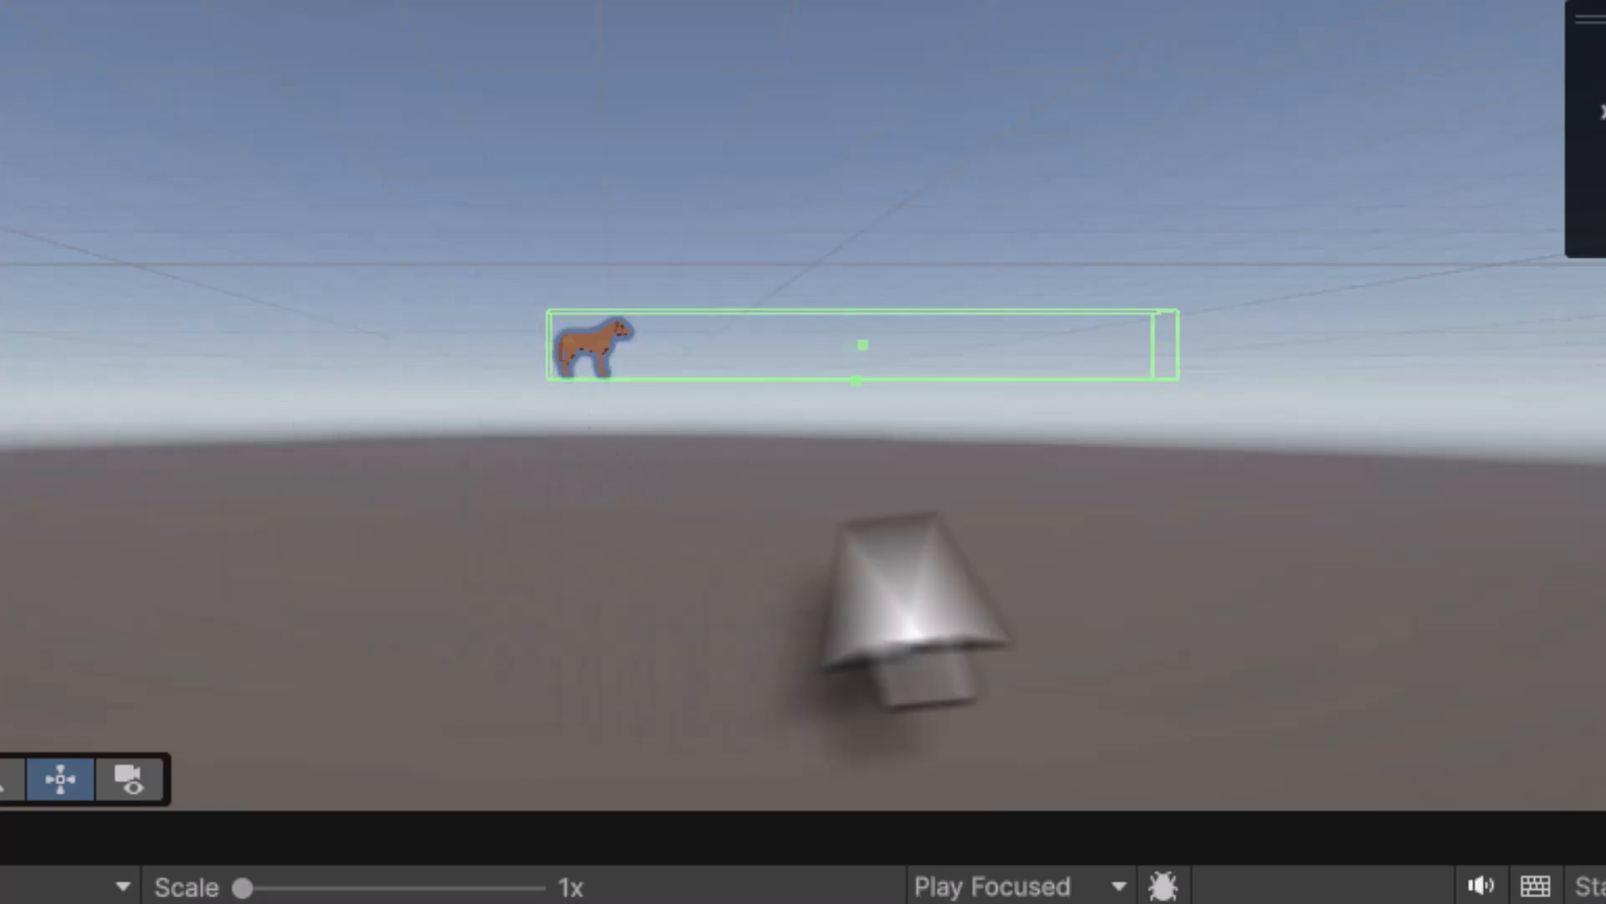
drag(1159, 352, 644, 369)
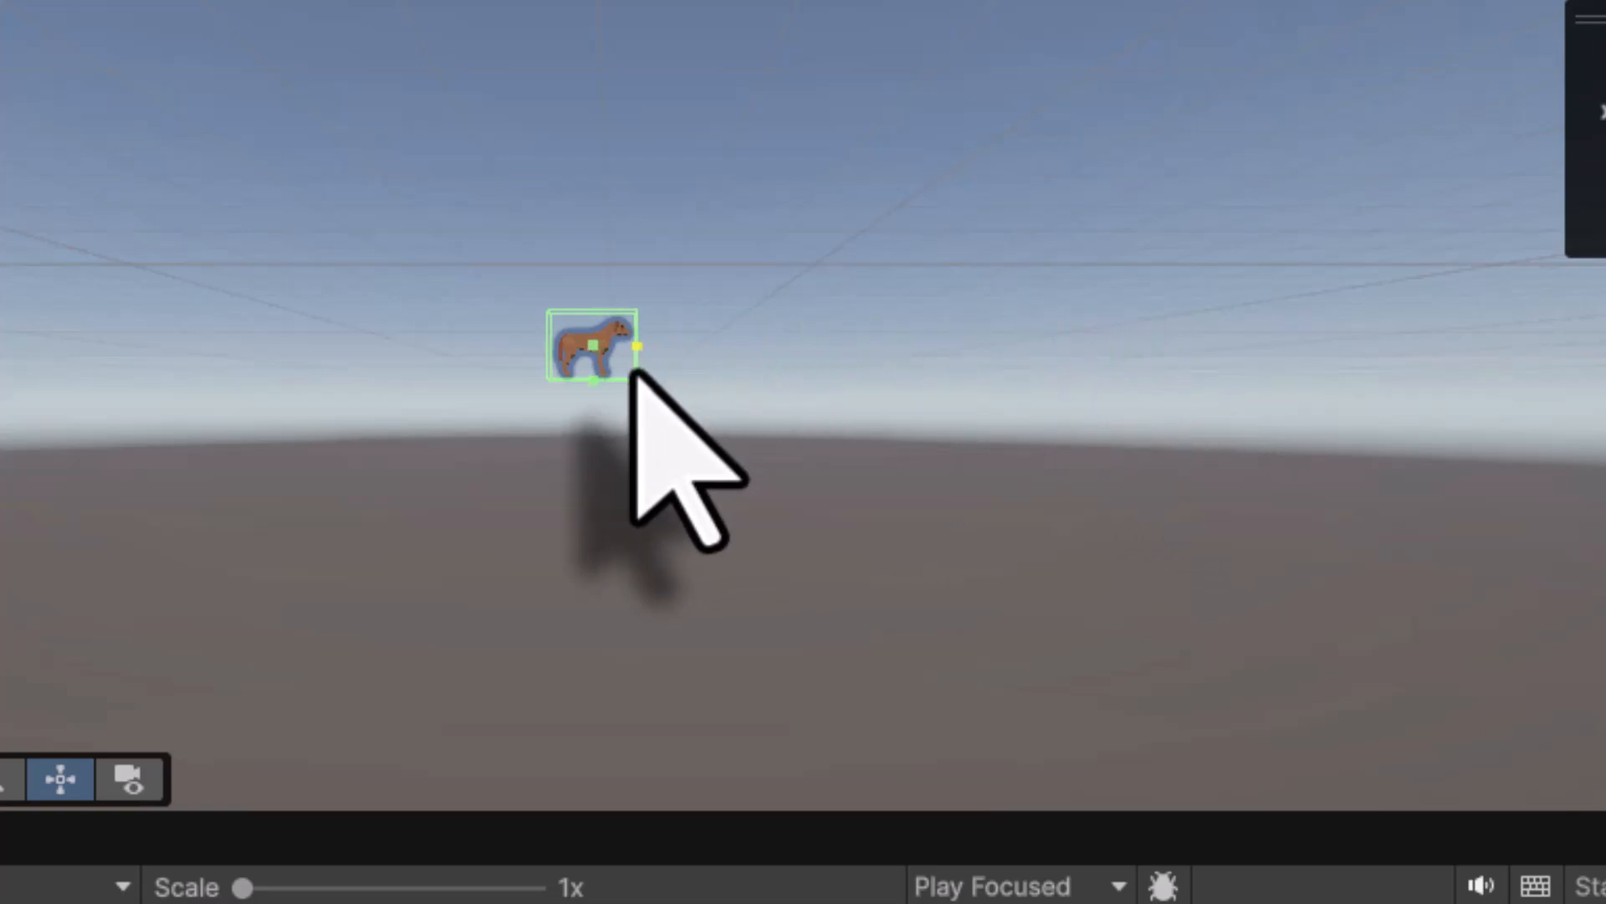
right_click(1503, 305)
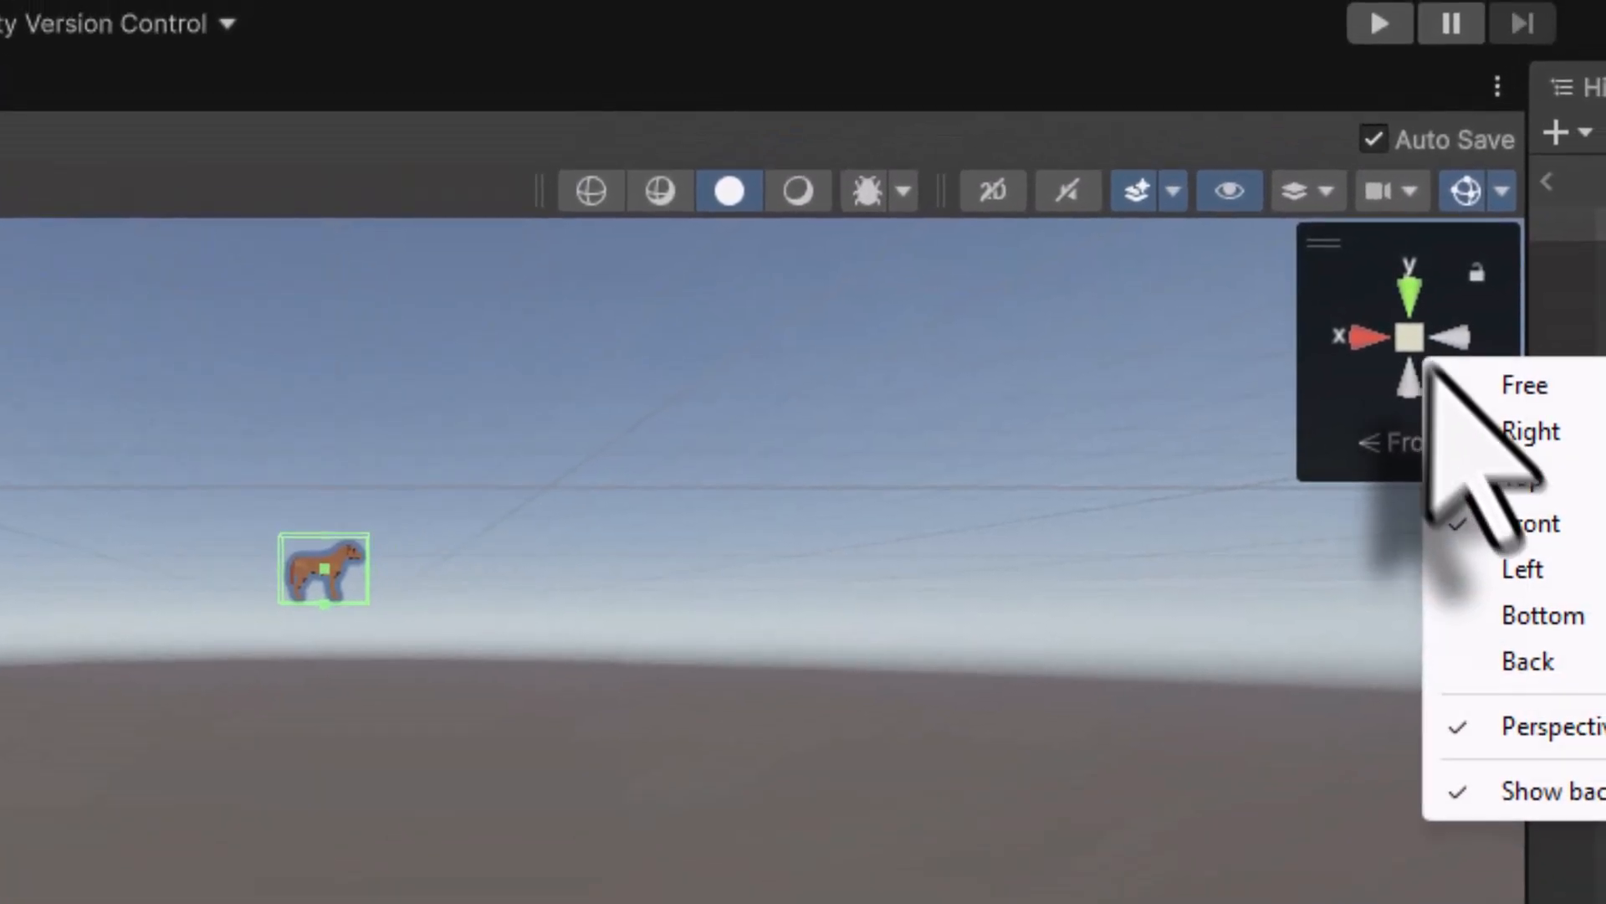
click(1479, 473)
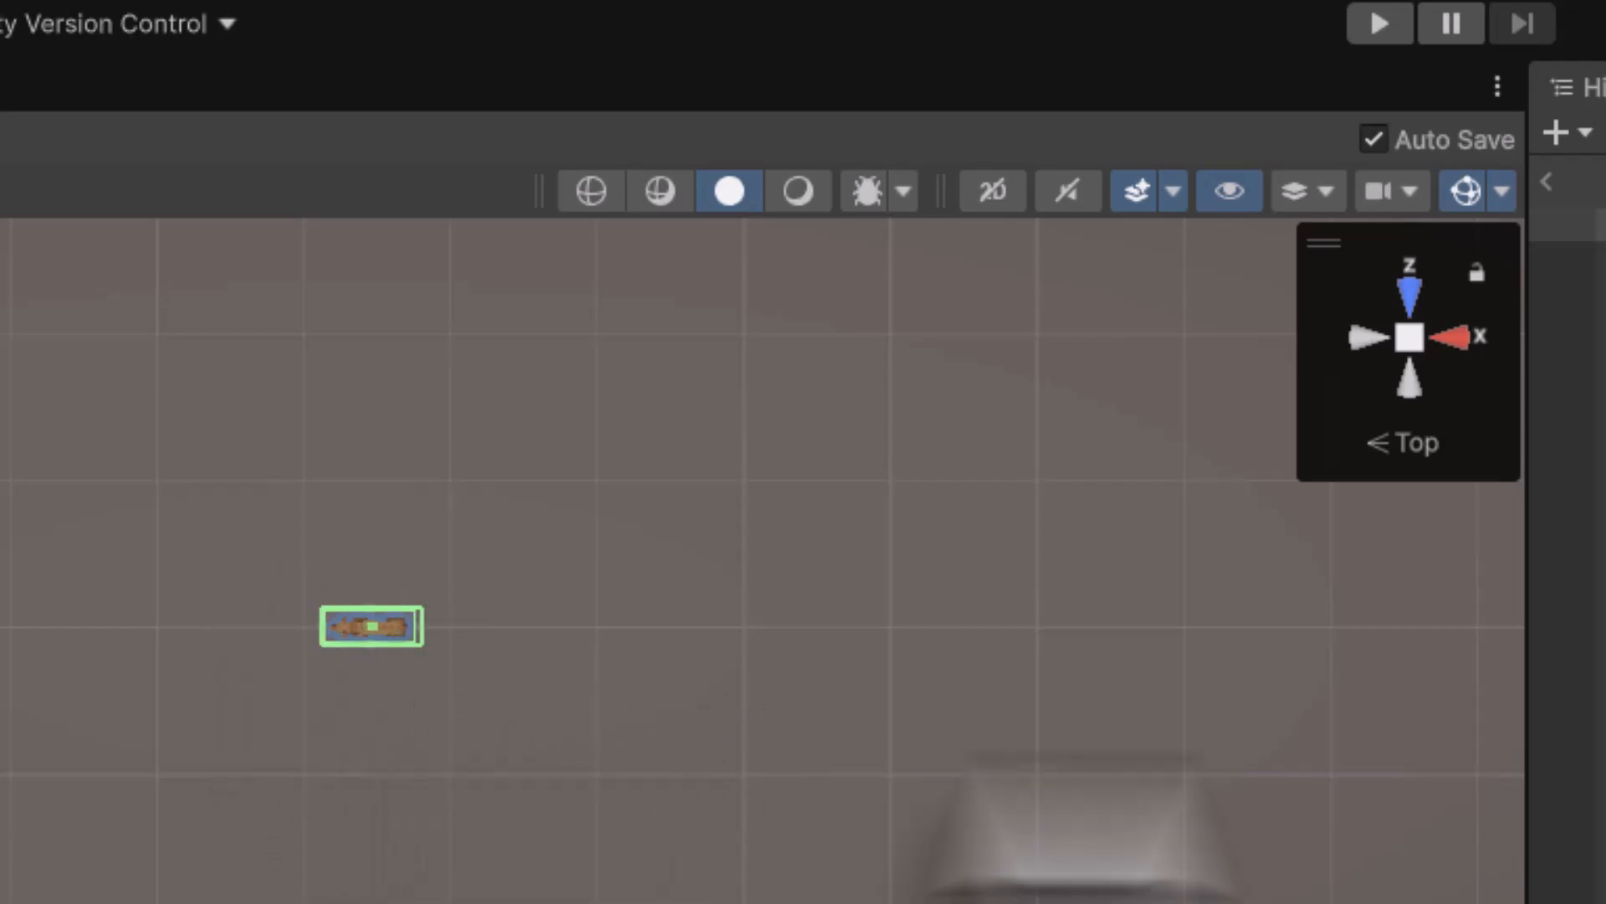
right_click(1403, 376)
click(1424, 402)
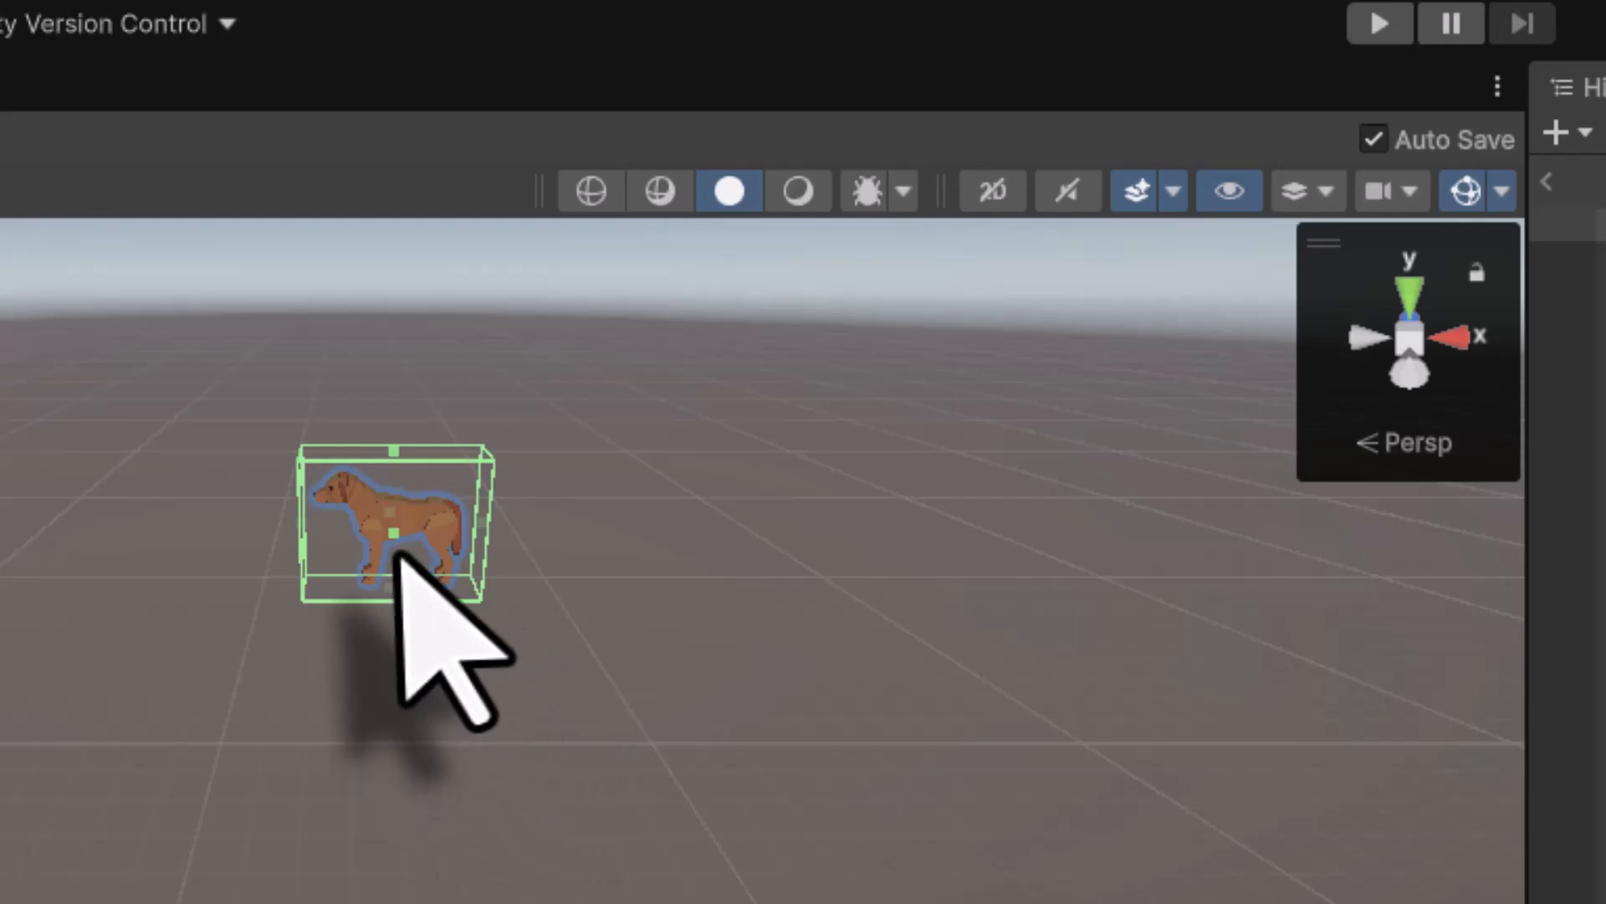
middle_drag(444, 563, 328, 586)
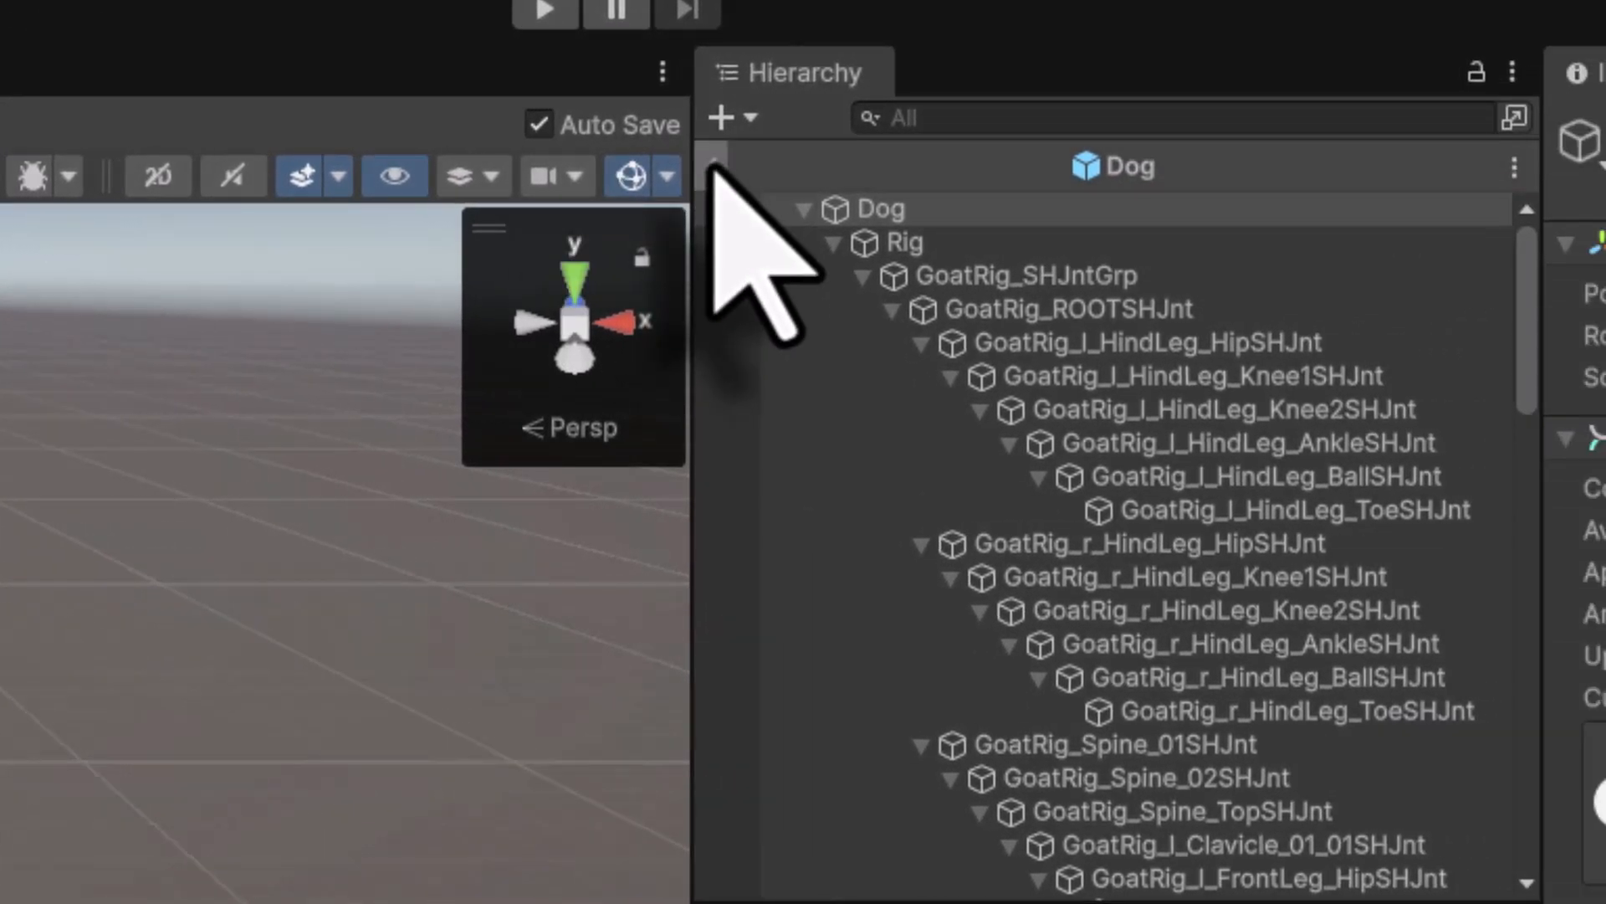
Leave prefab editing for the Dog and save the dog_ball_game scene
click(714, 161)
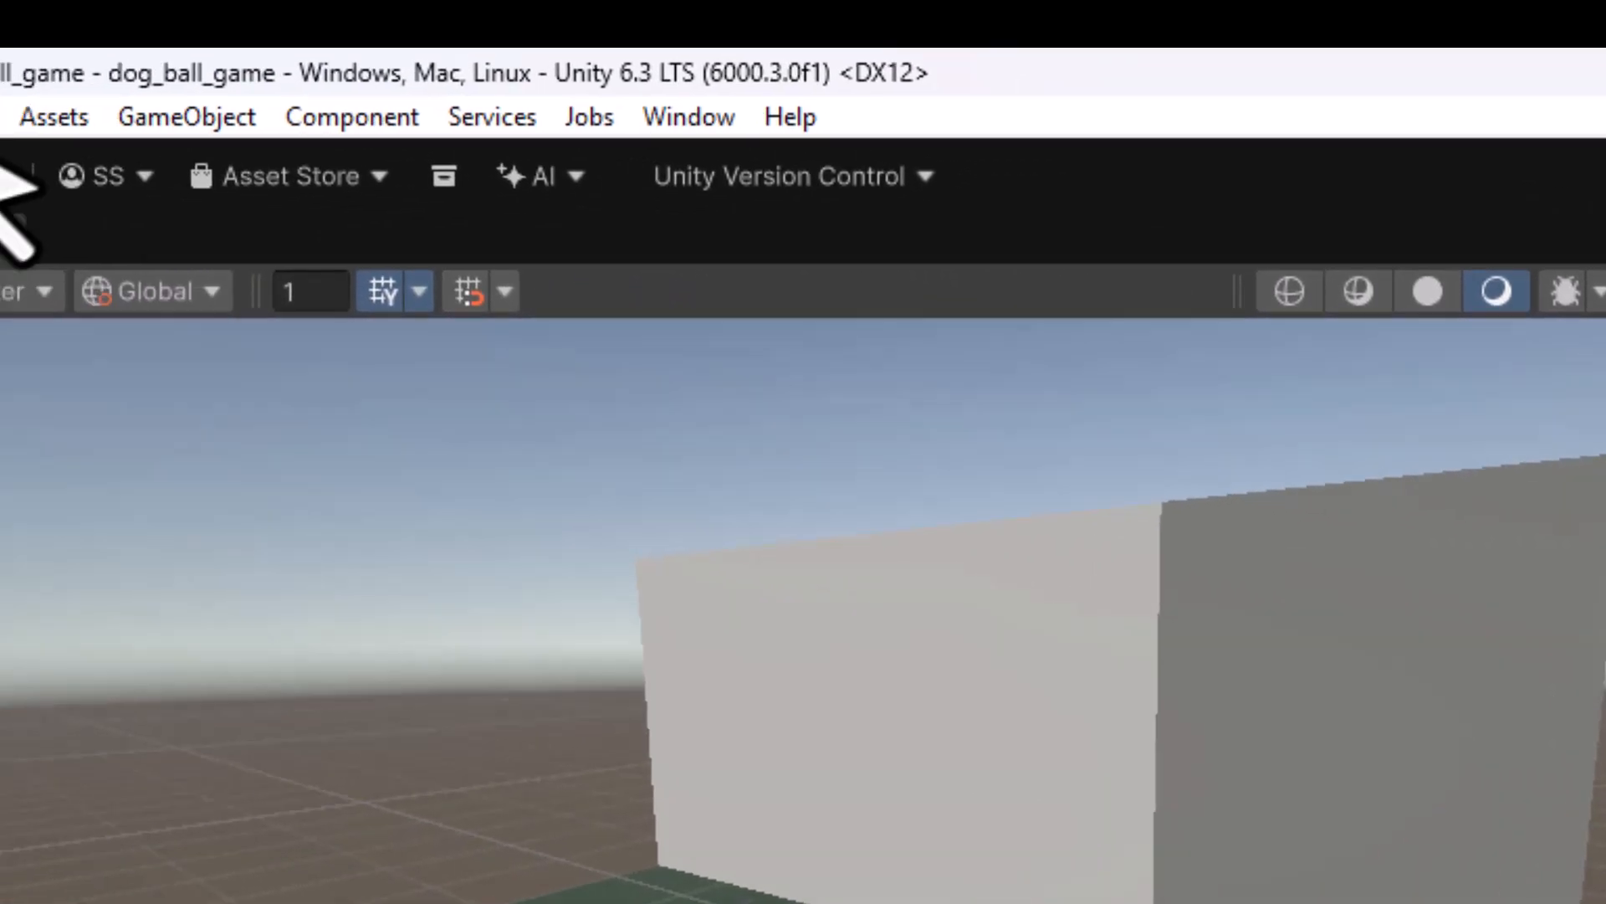
click(33, 131)
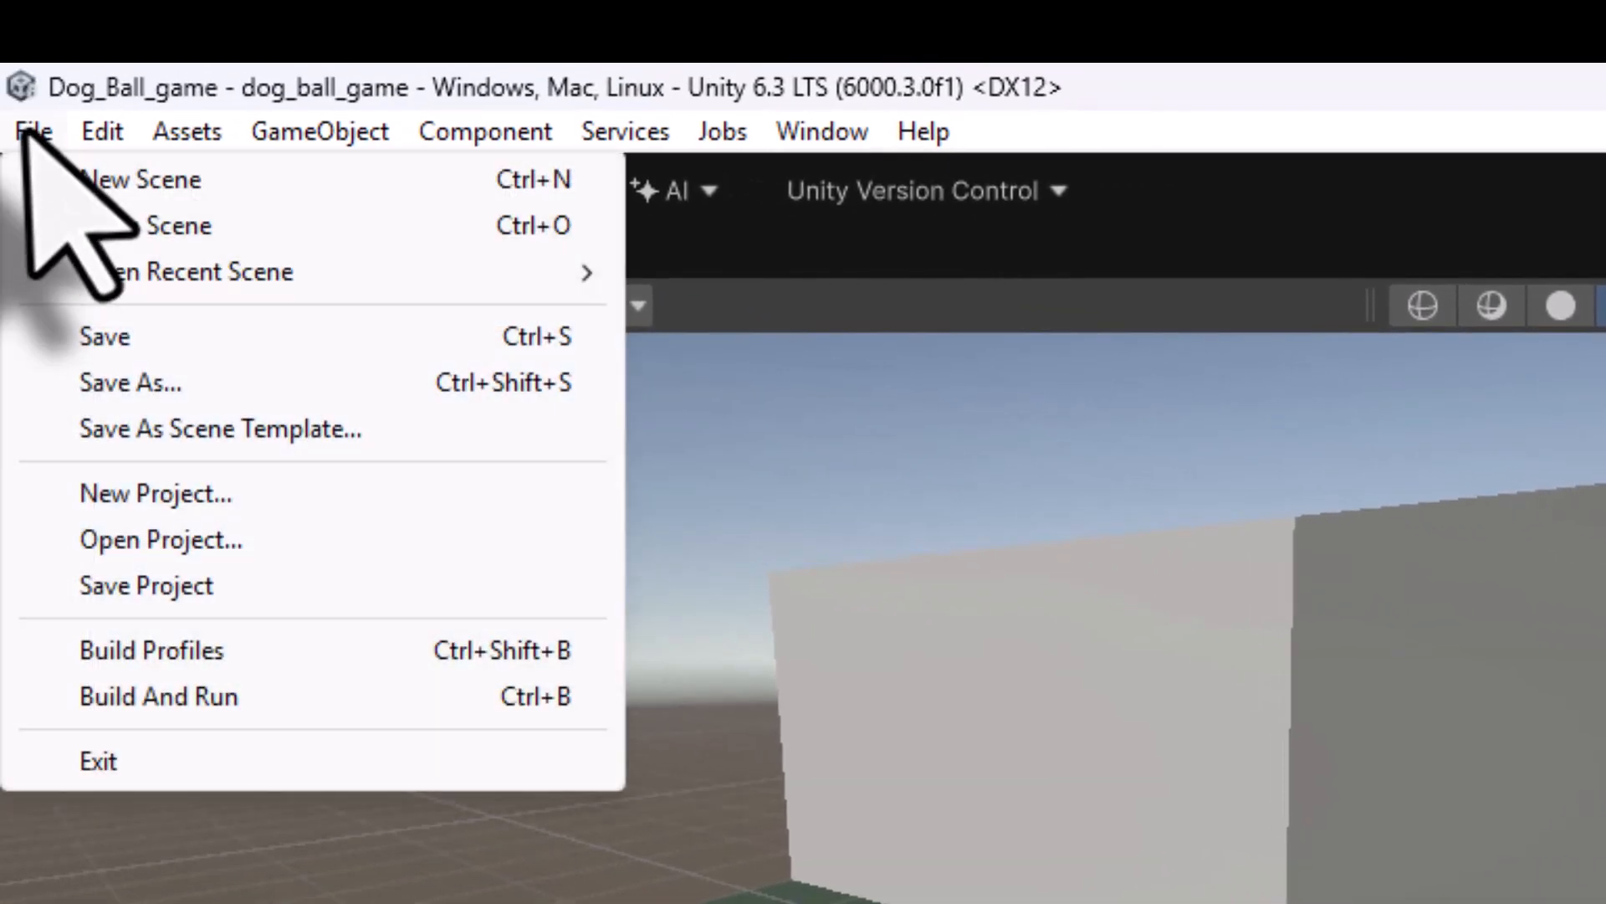
click(123, 343)
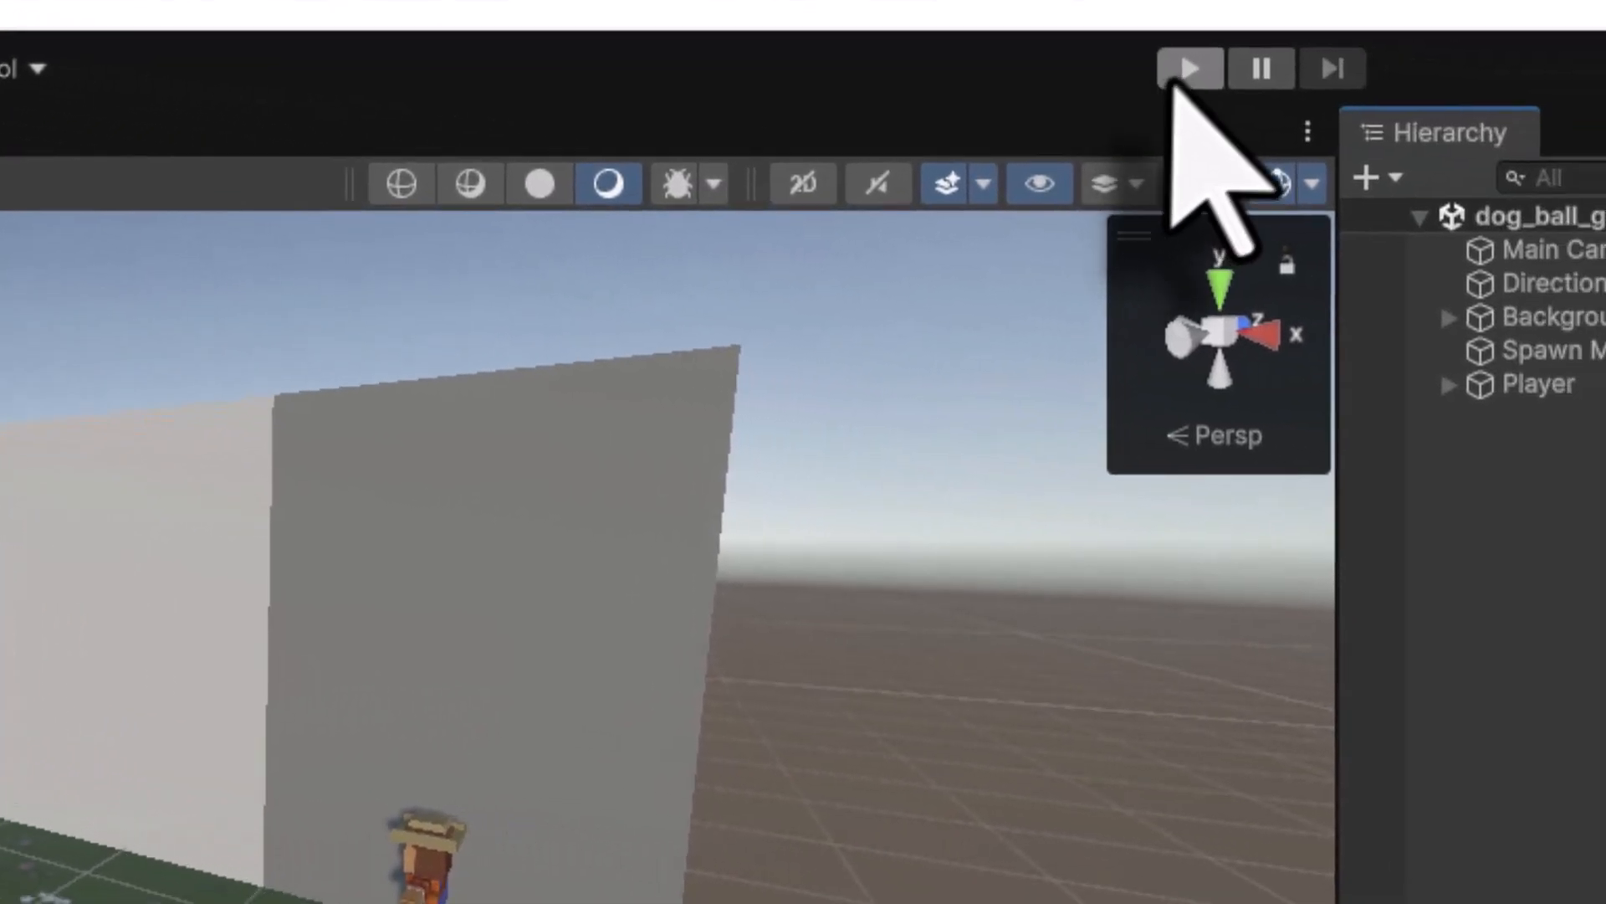
Play-test the scene, examine the spawned Dog and Ball clones in the Hierarchy and beyond the ground, and stop the game
click(1395, 89)
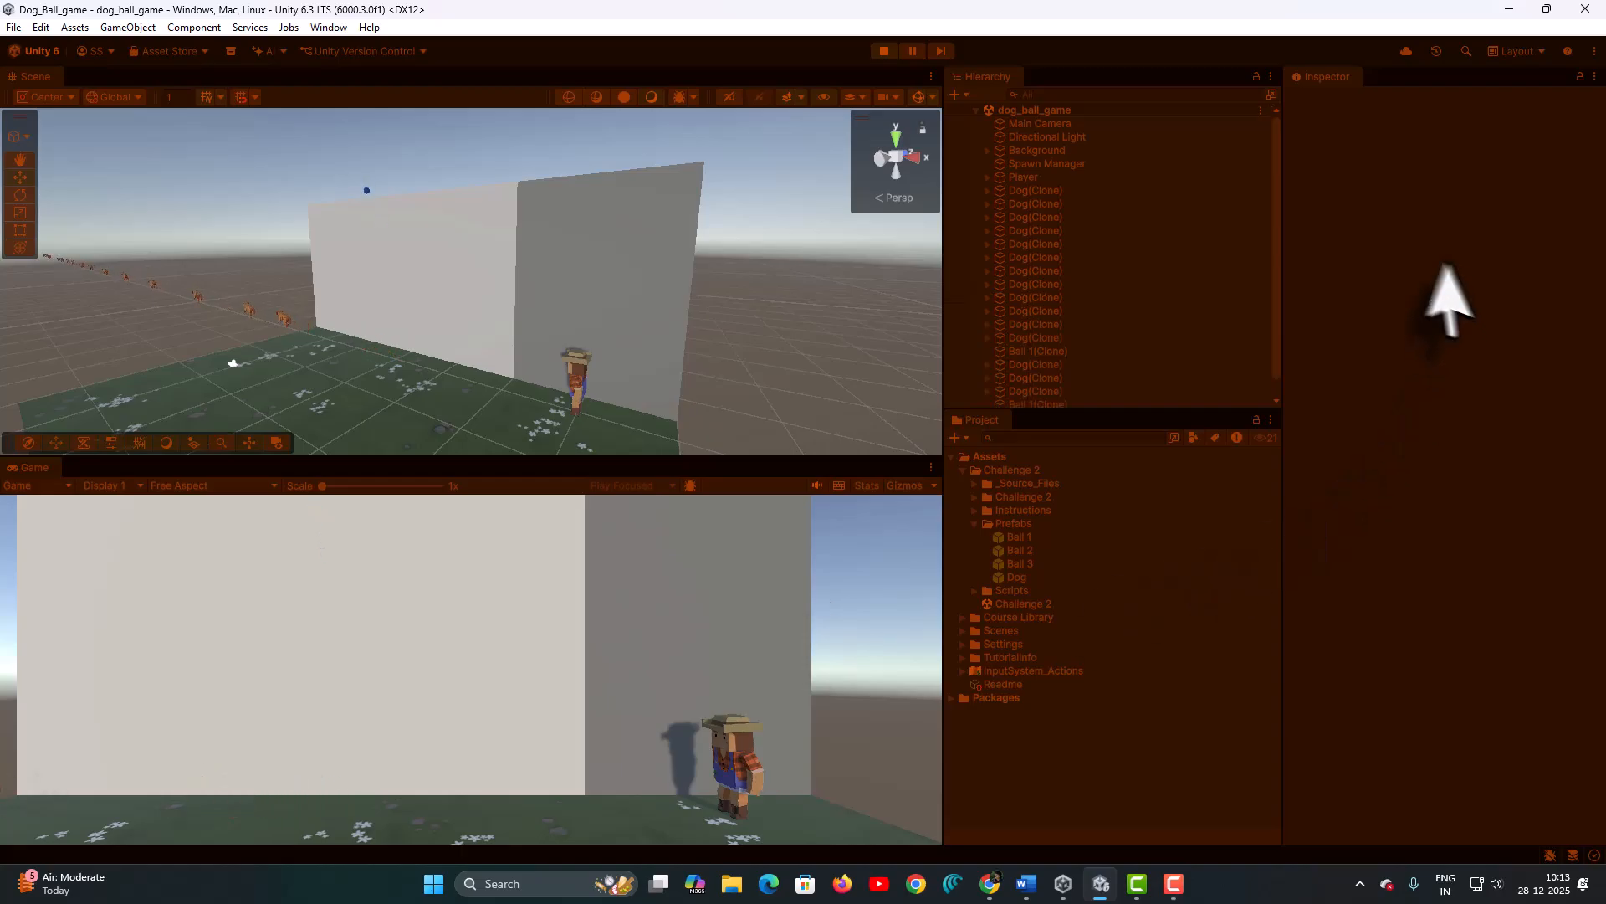
scroll(1224, 297, down, 1)
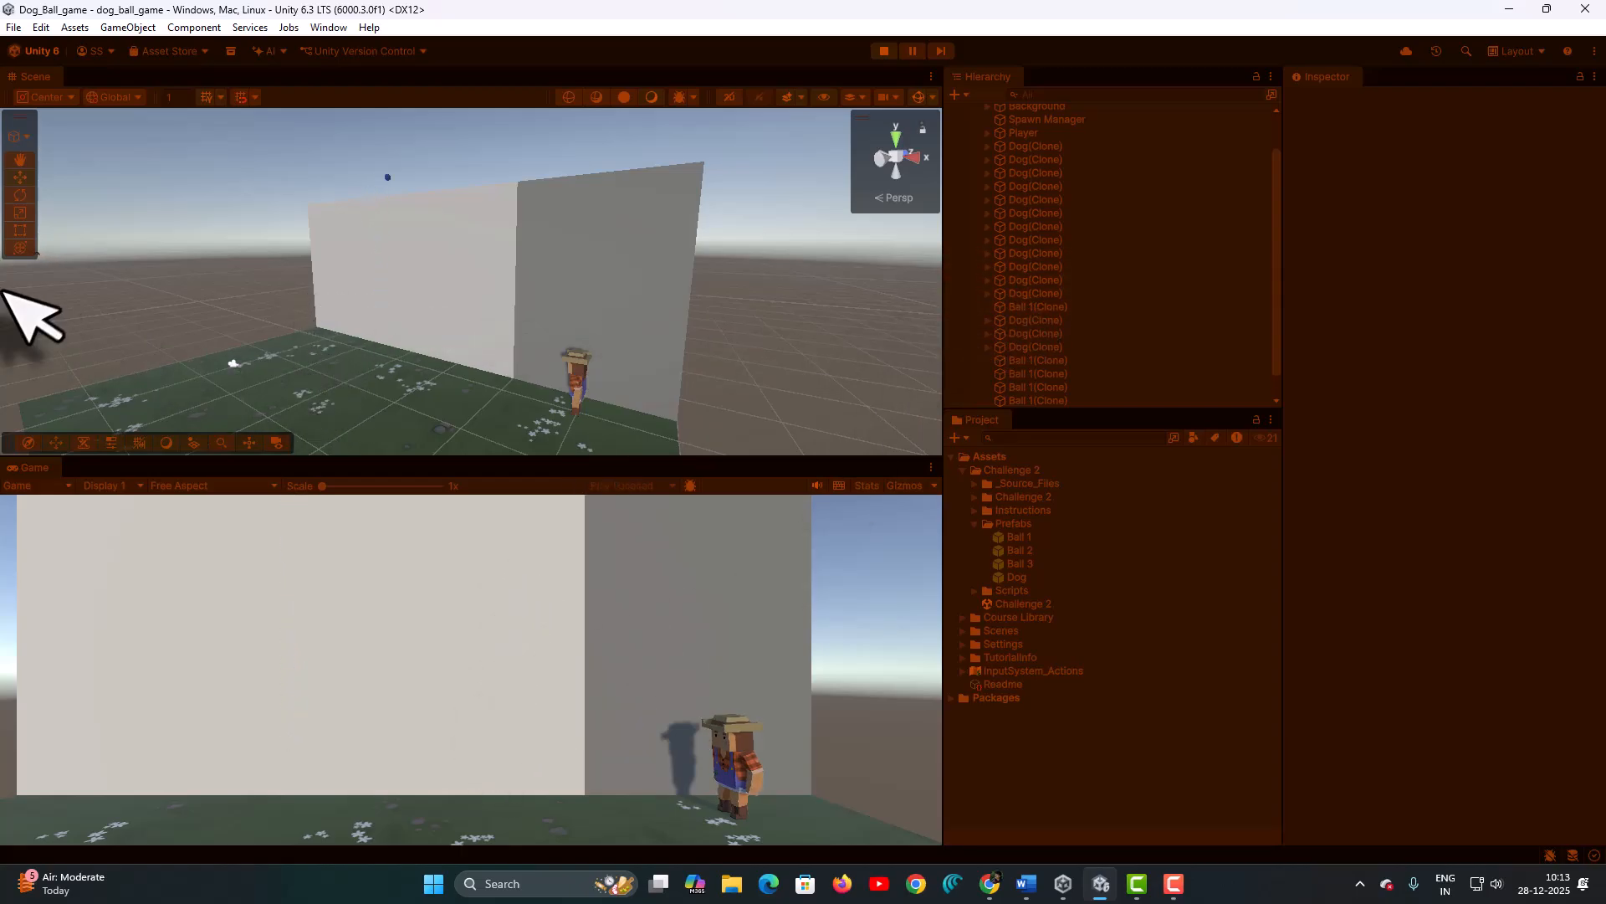
middle_drag(299, 307, 465, 308)
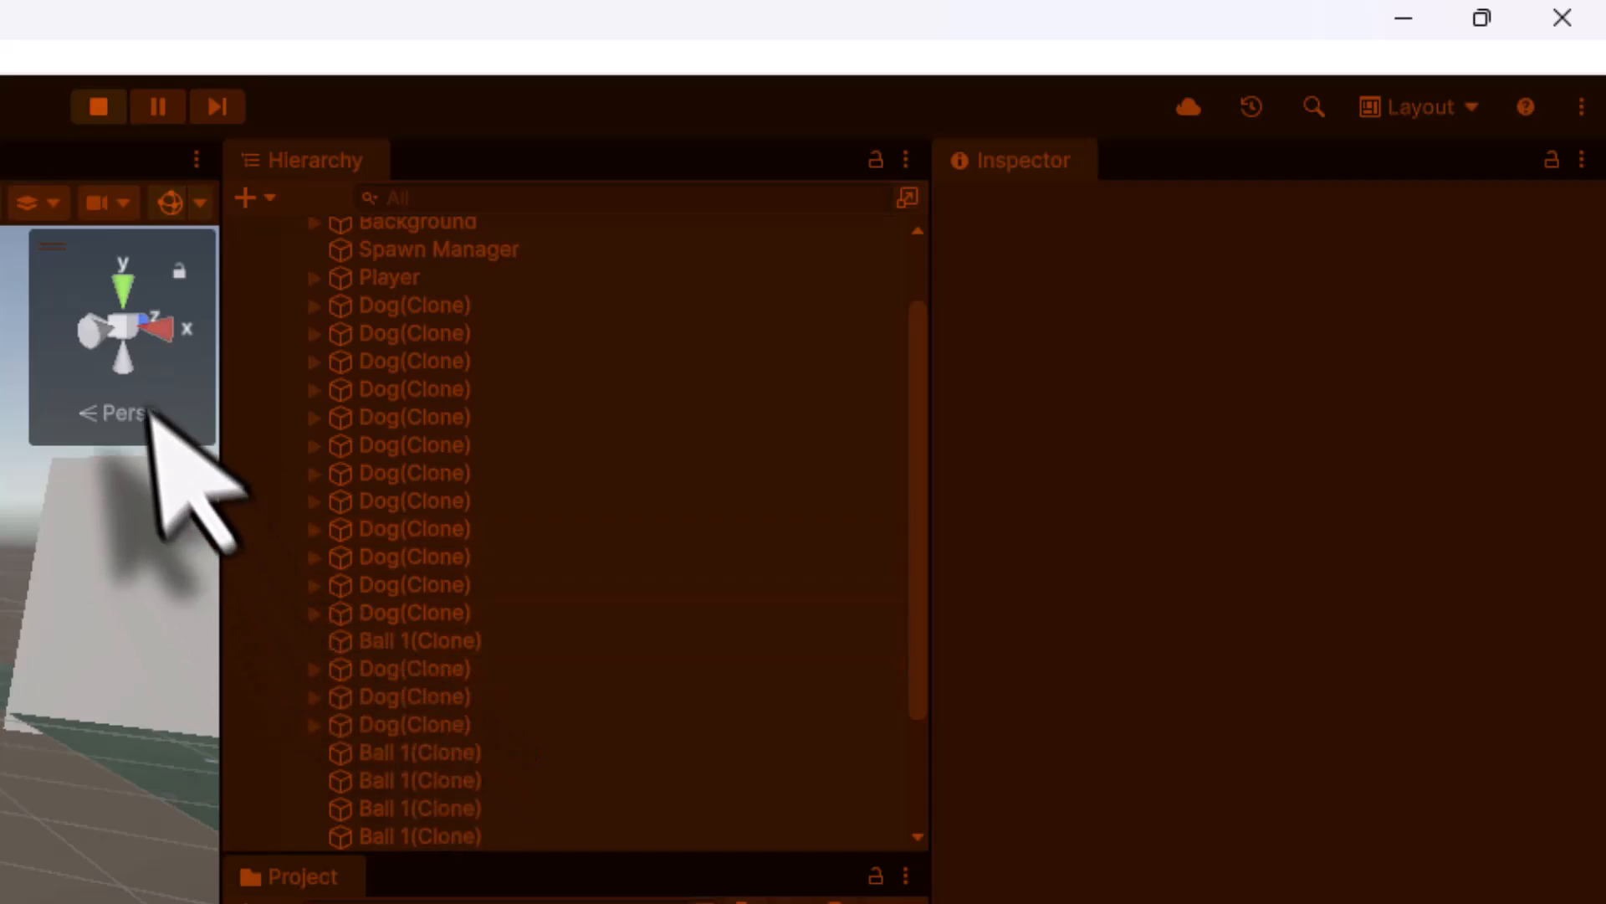
click(96, 113)
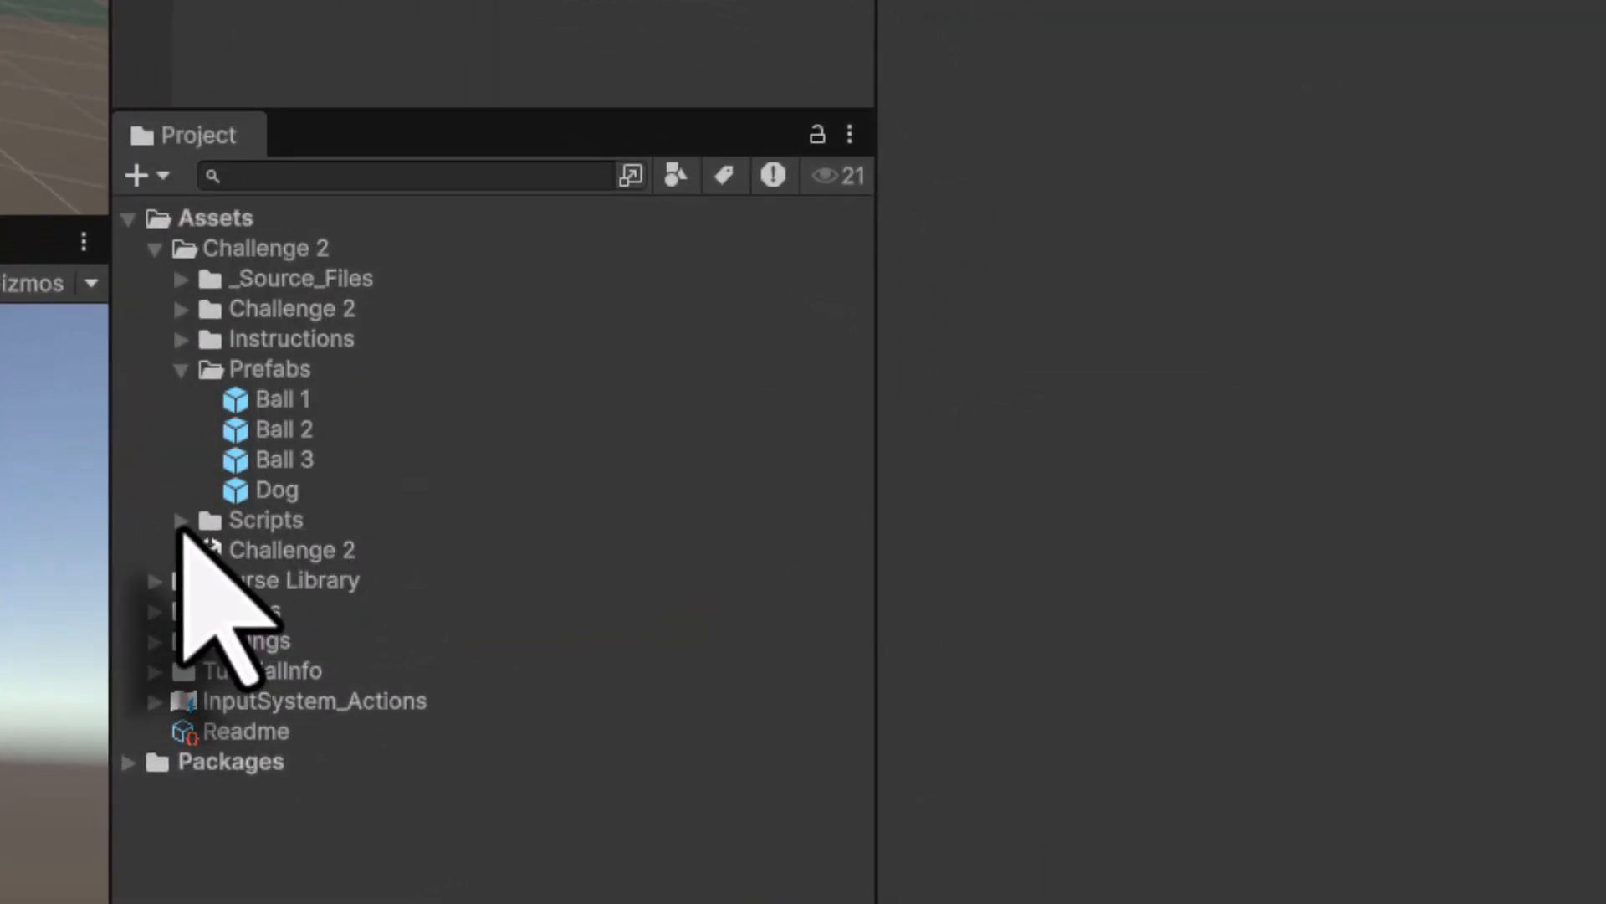
Open the DestroyOutOfBoundsX script from the Challenge 2 Scripts folder in the code editor
click(181, 521)
click(272, 550)
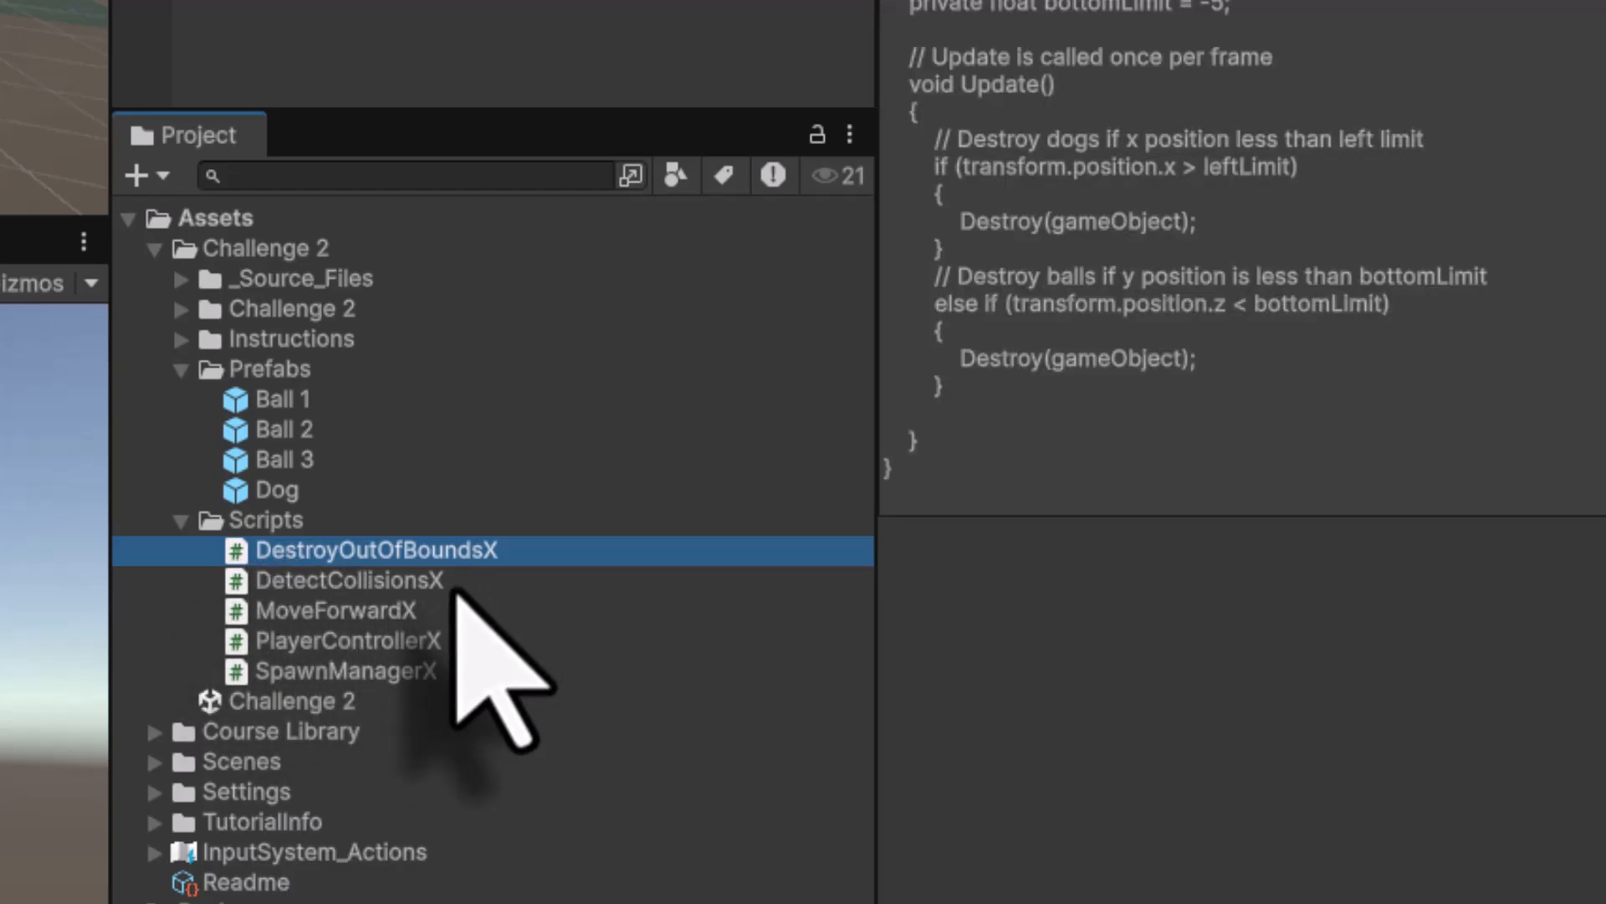
double_click(407, 553)
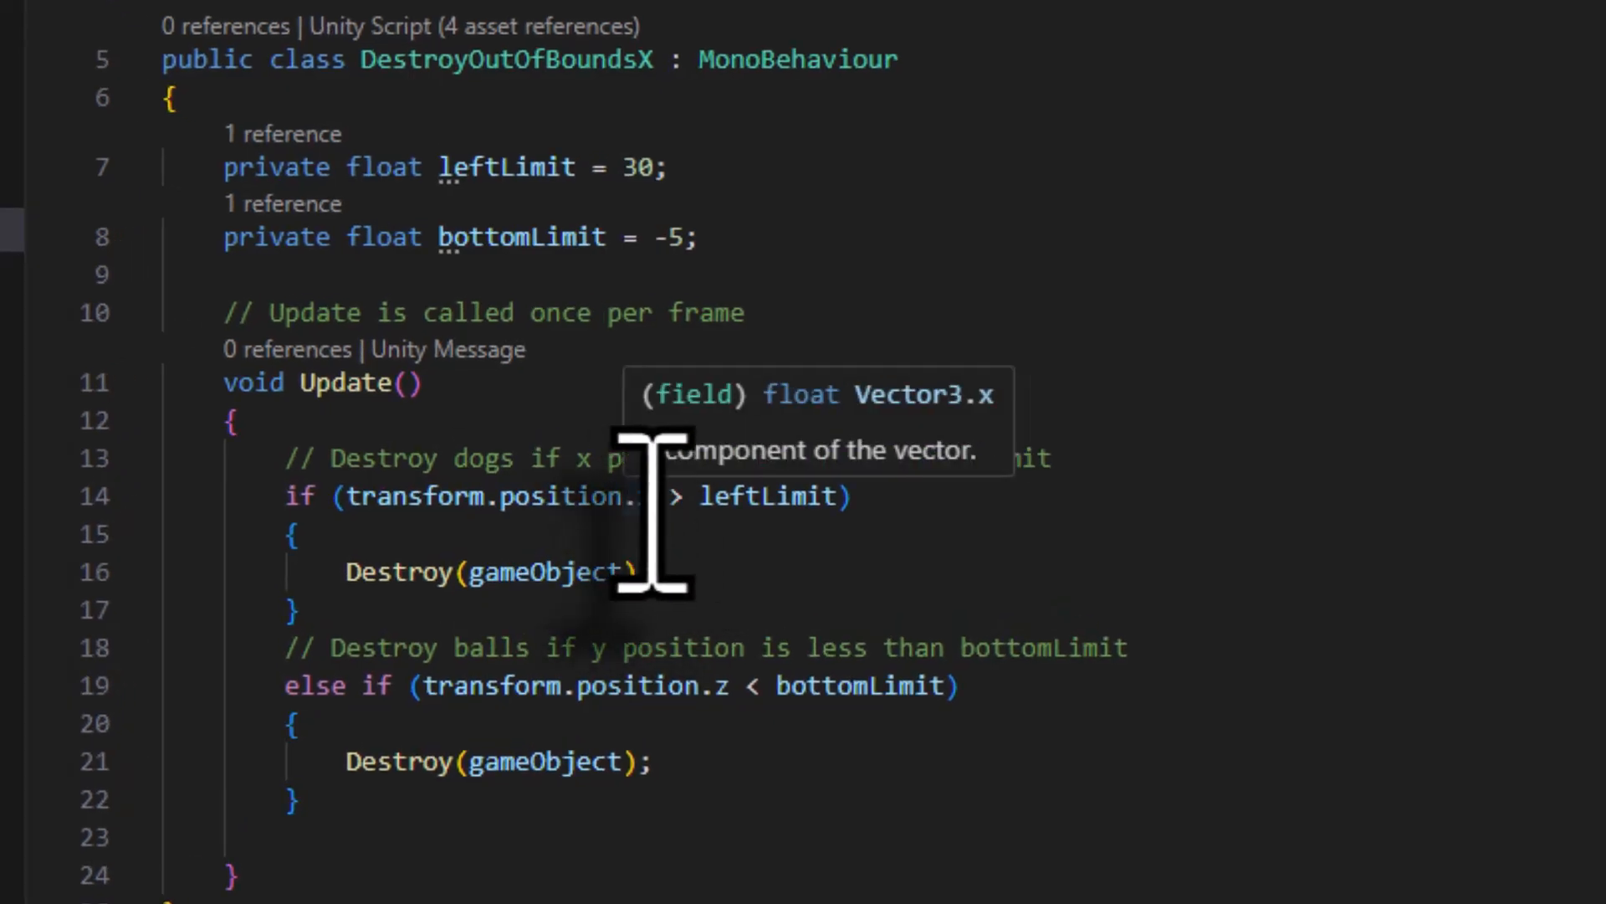
Back in Unity, place a Dog prefab in the scene, move it to the ground's far end at about X -35.4, and delete it
click(1081, 885)
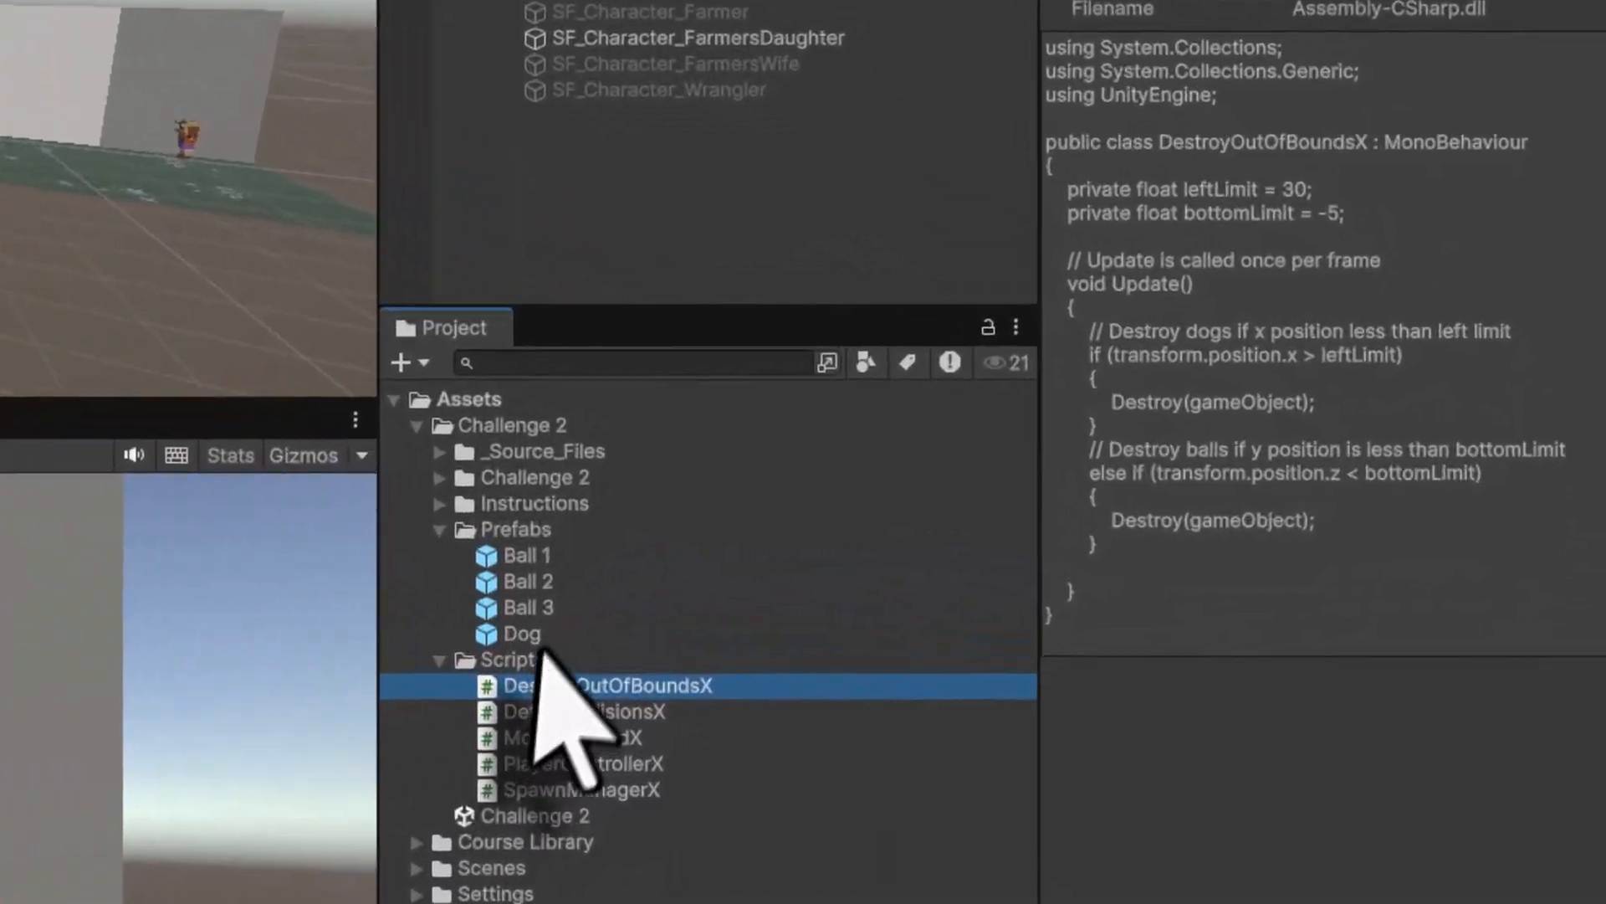
click(1014, 577)
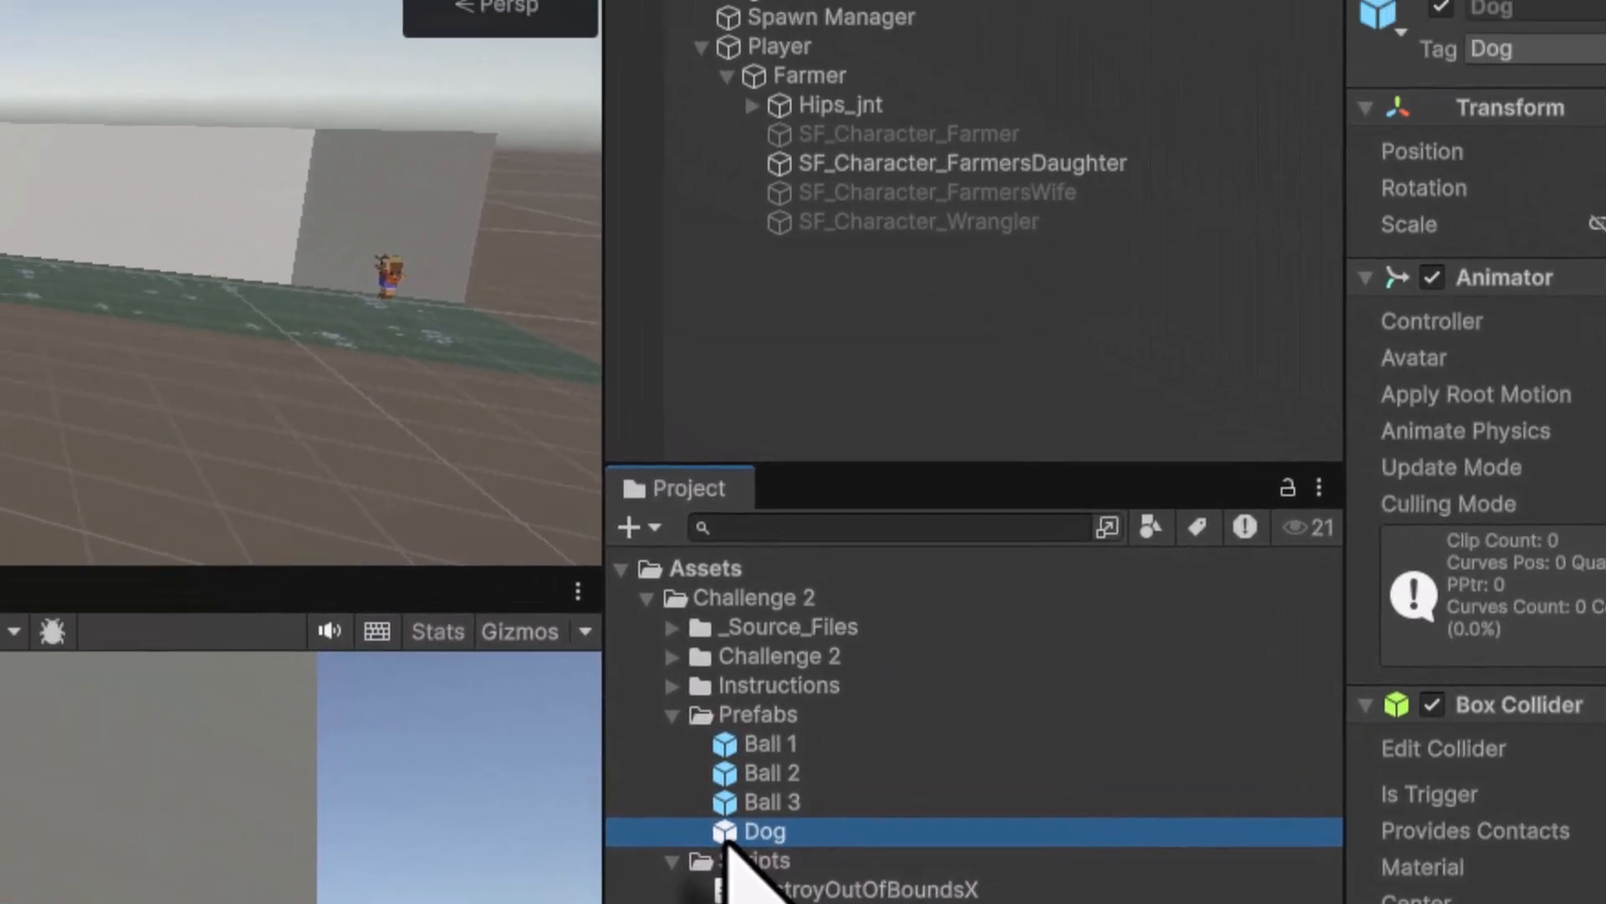
drag(357, 649, 626, 468)
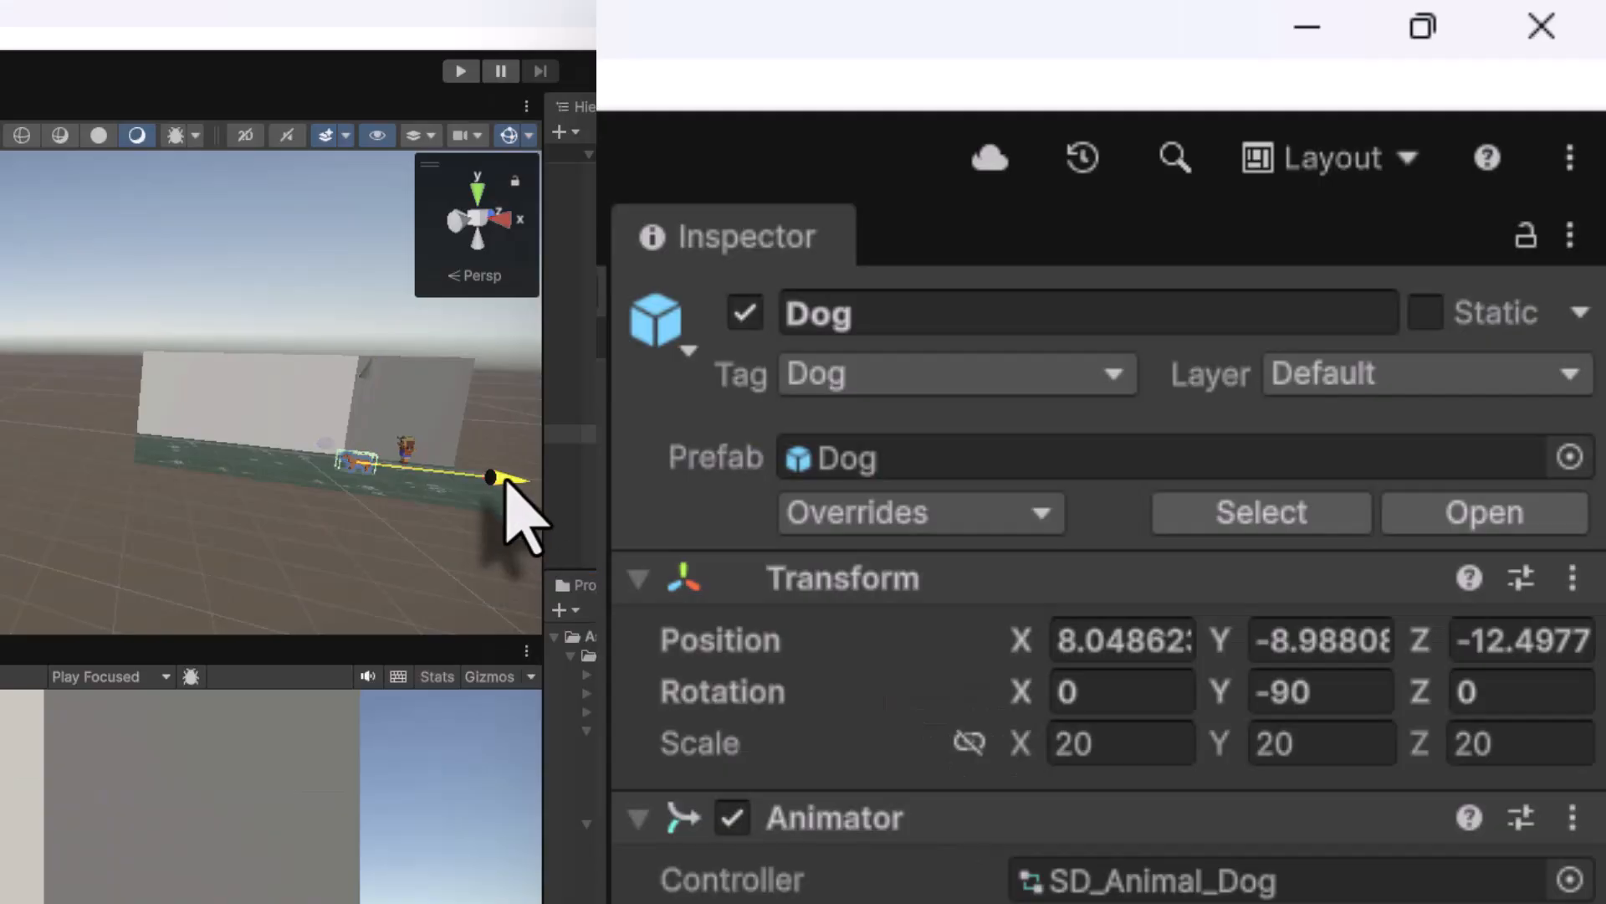
drag(827, 463, 851, 468)
drag(523, 483, 266, 450)
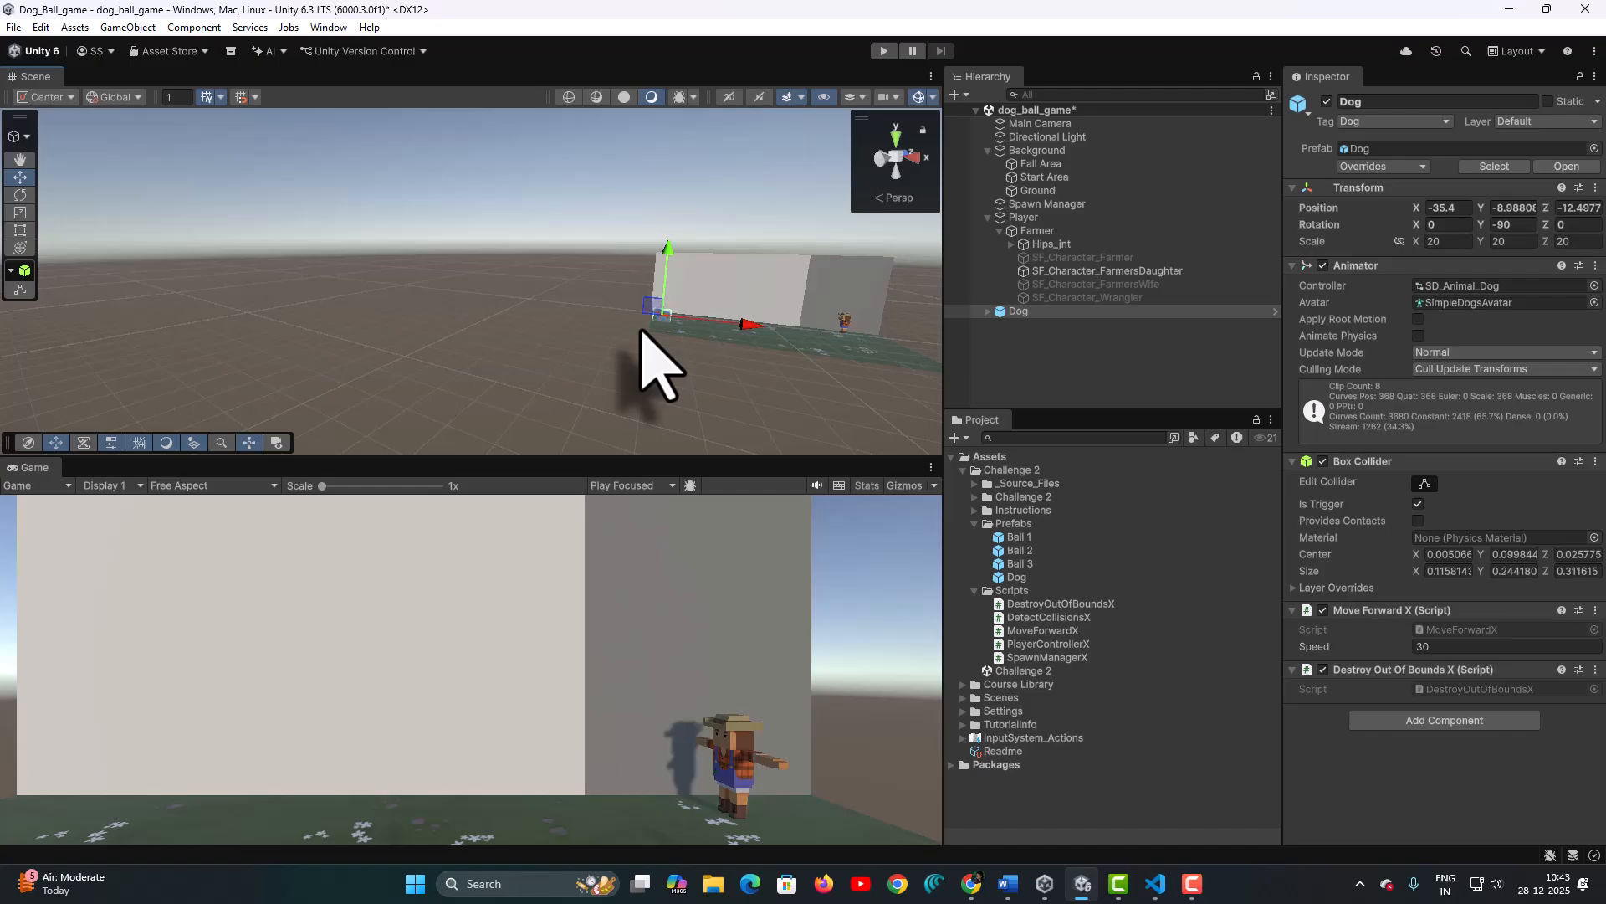
key(Delete)
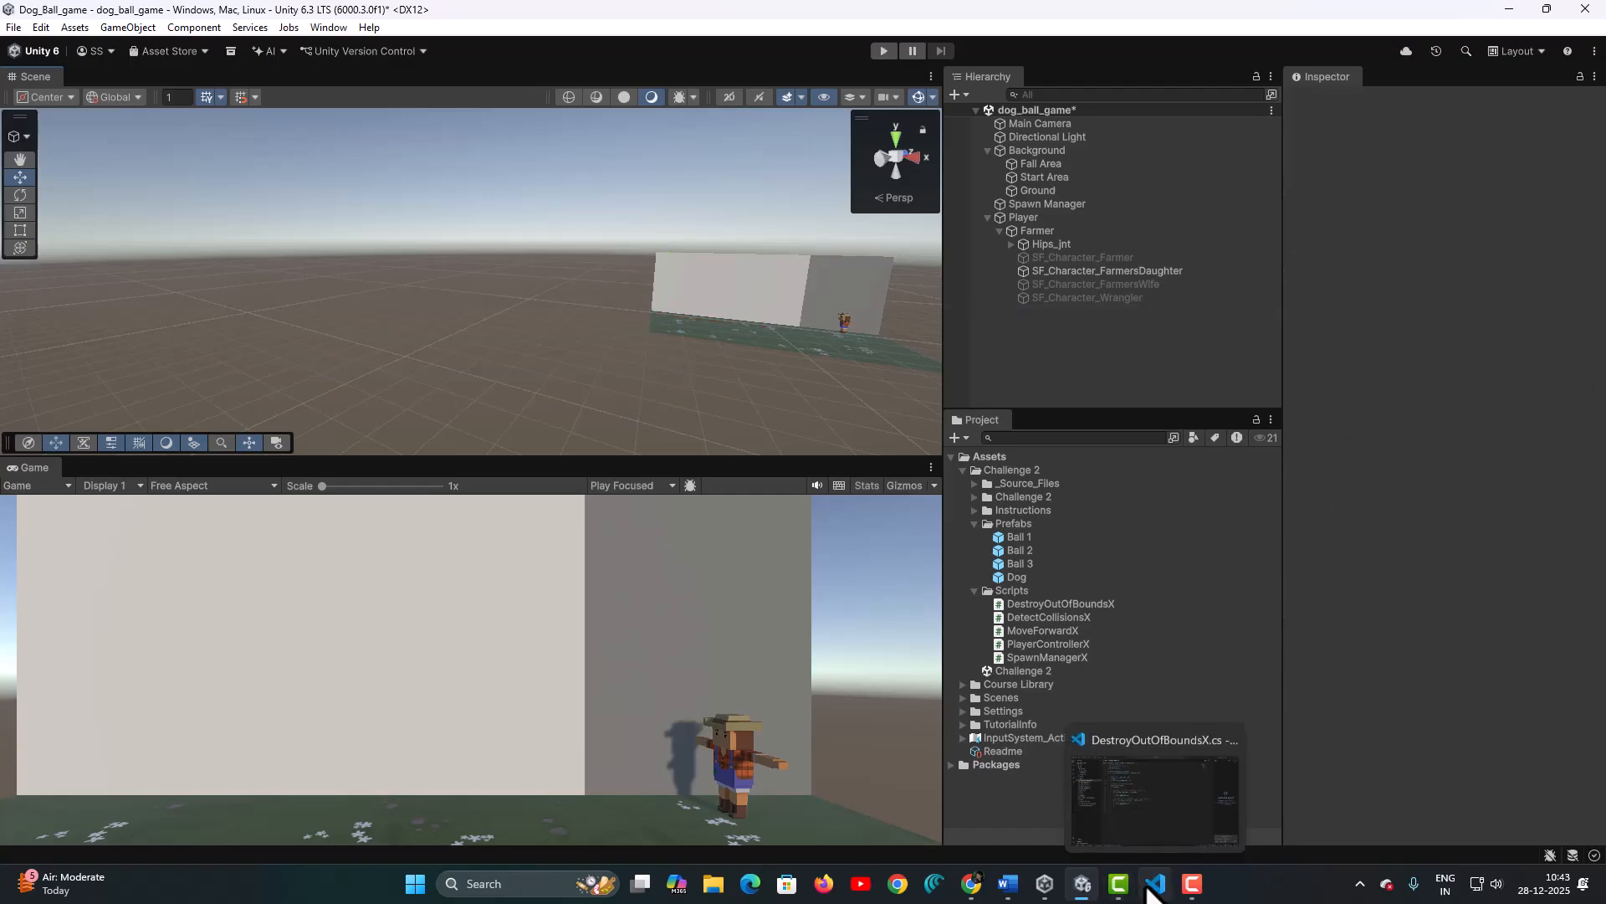
In DestroyOutOfBoundsX in VS Code, set leftLimit to -30 and change the dog condition to transform.position.x < leftLimit
click(1155, 885)
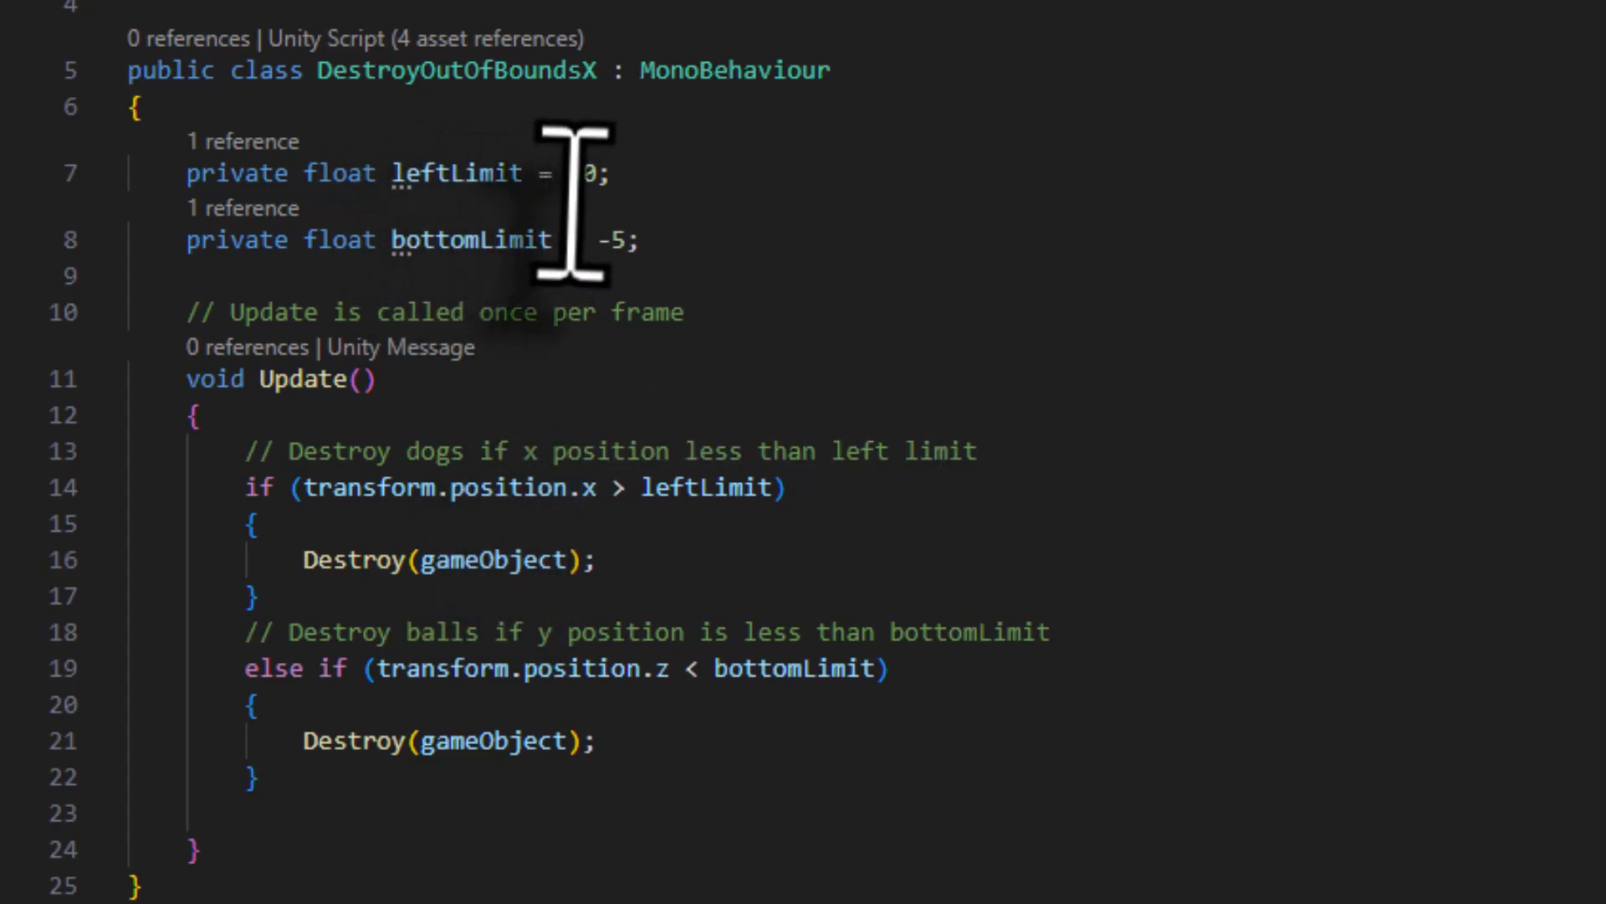
click(569, 176)
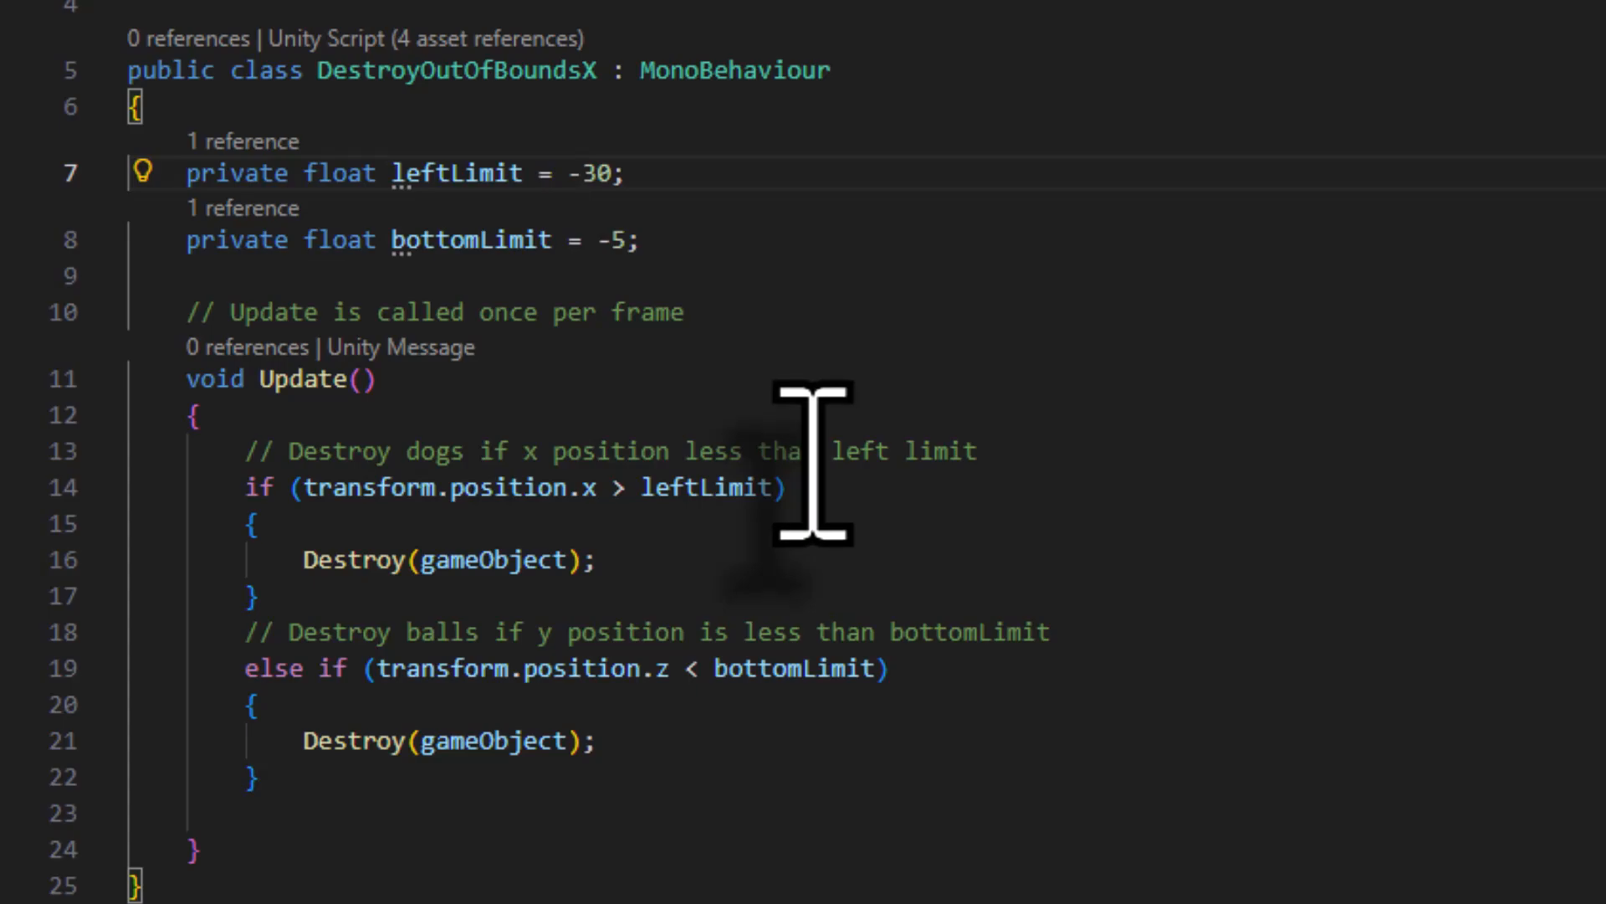
click(619, 489)
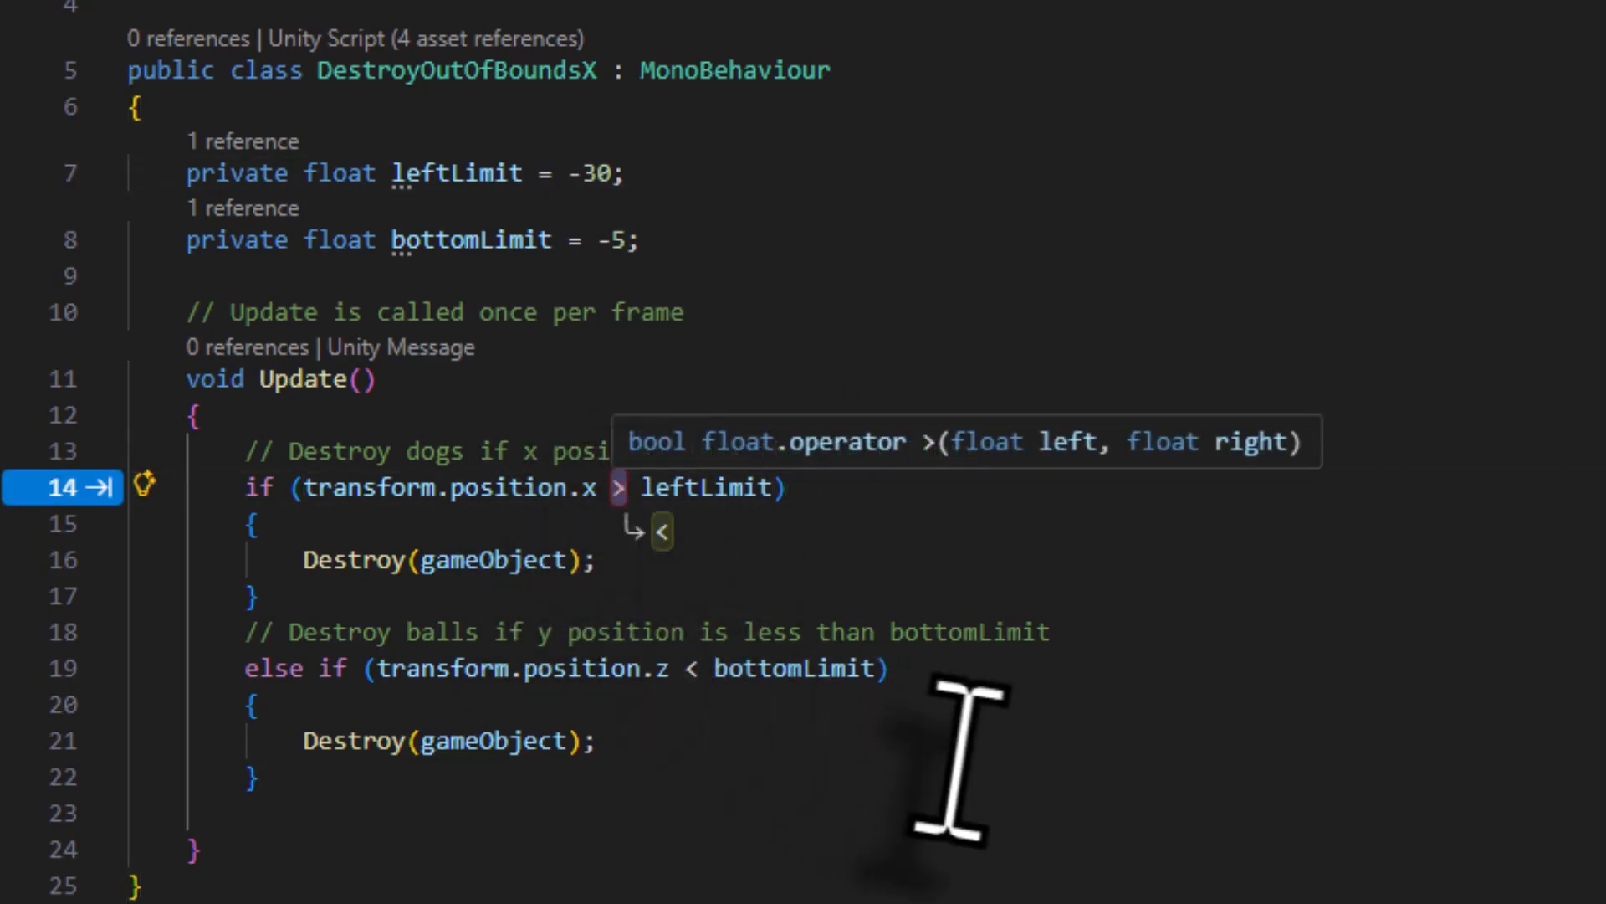
key(BackSpace)
text(,)
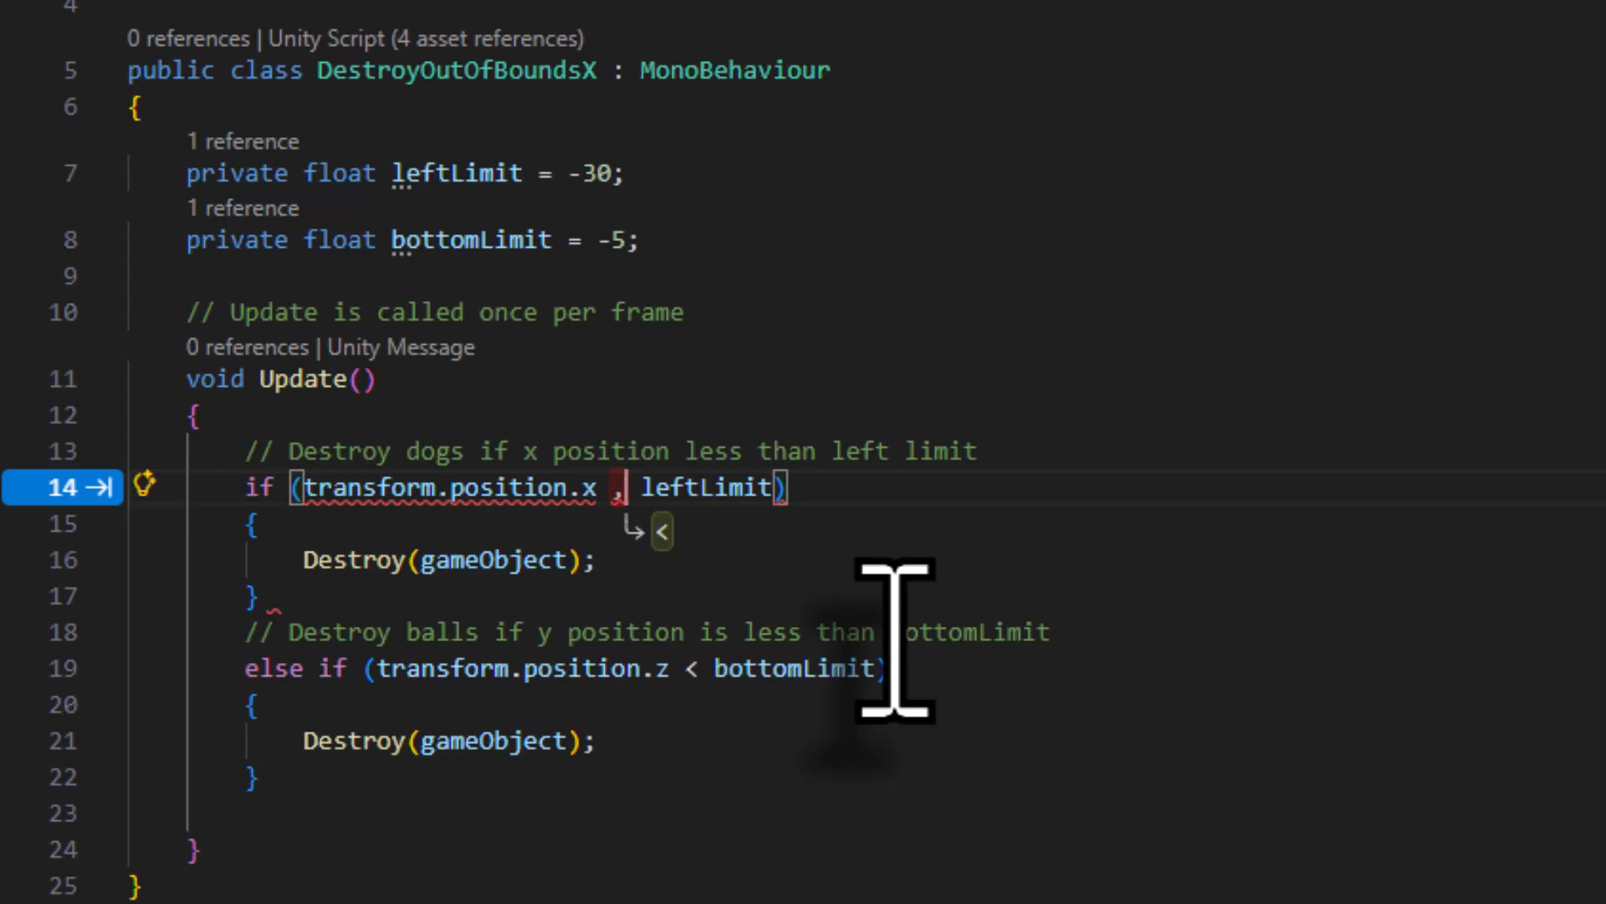
key(Tab)
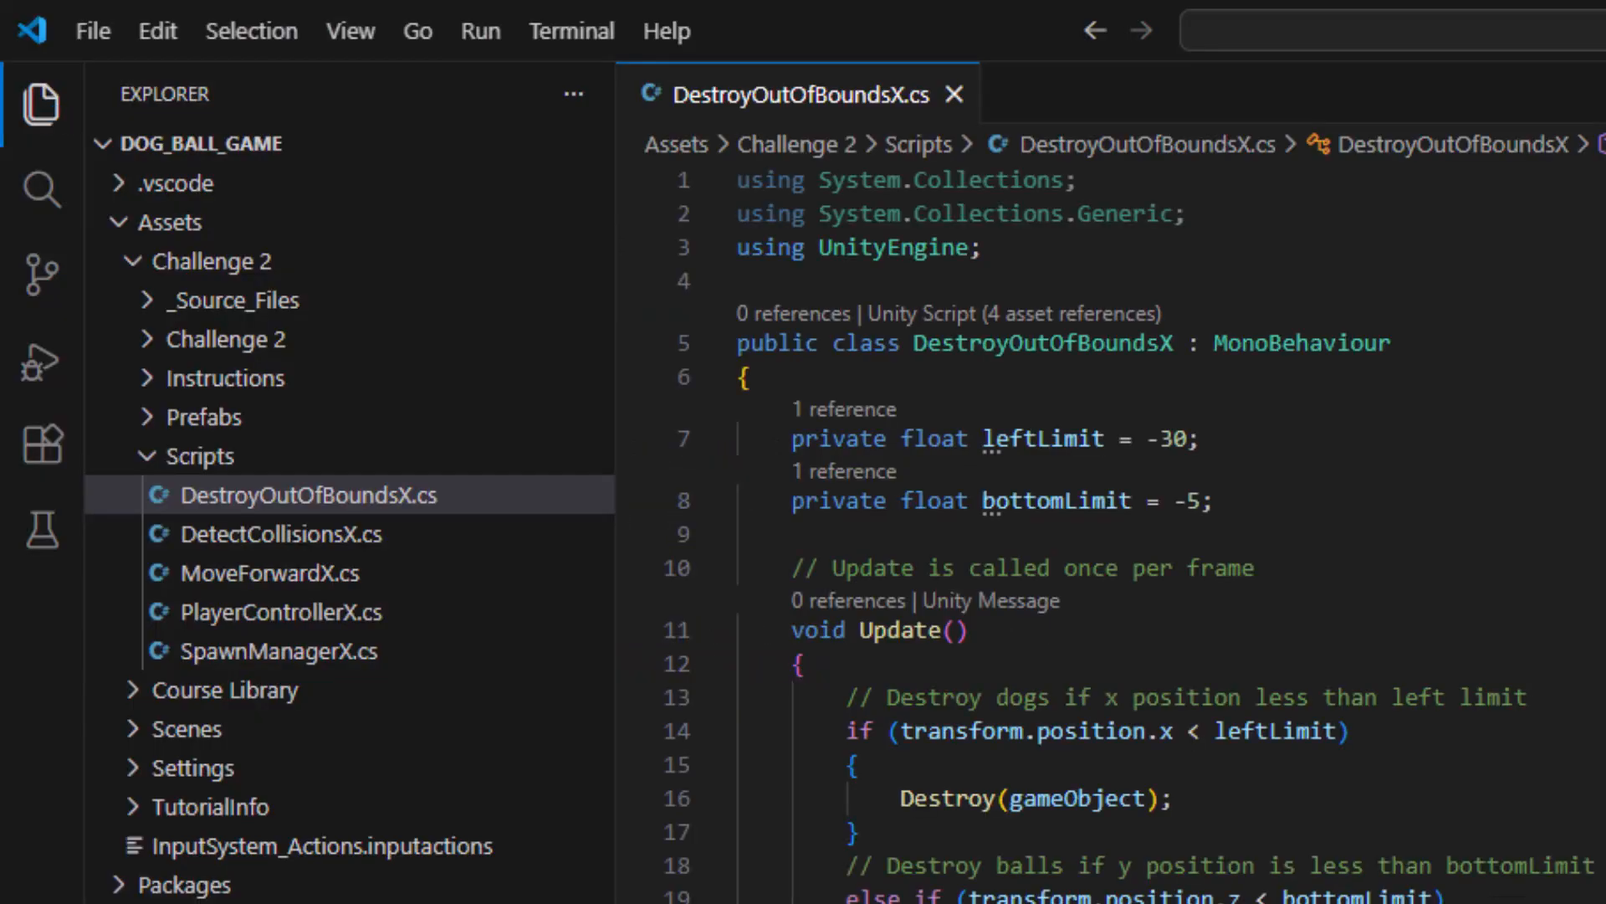
Switch to Unity, play-test the scene by repeatedly spawning dogs, examine the Dog and Ball clones in the Hierarchy, and stop the game
click(1082, 884)
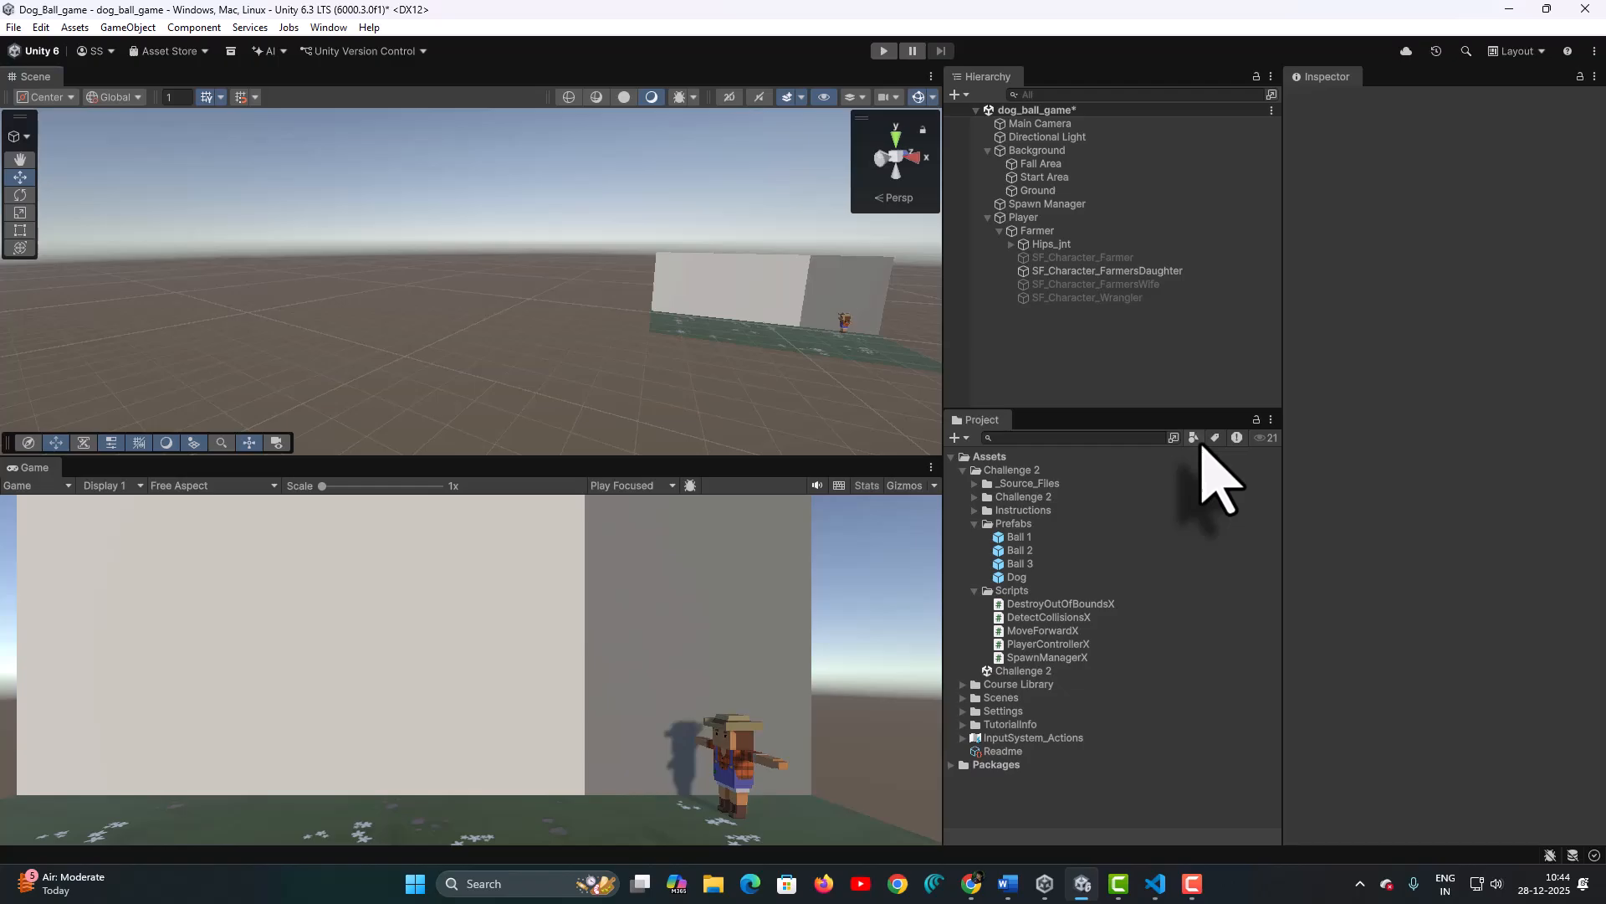
click(883, 51)
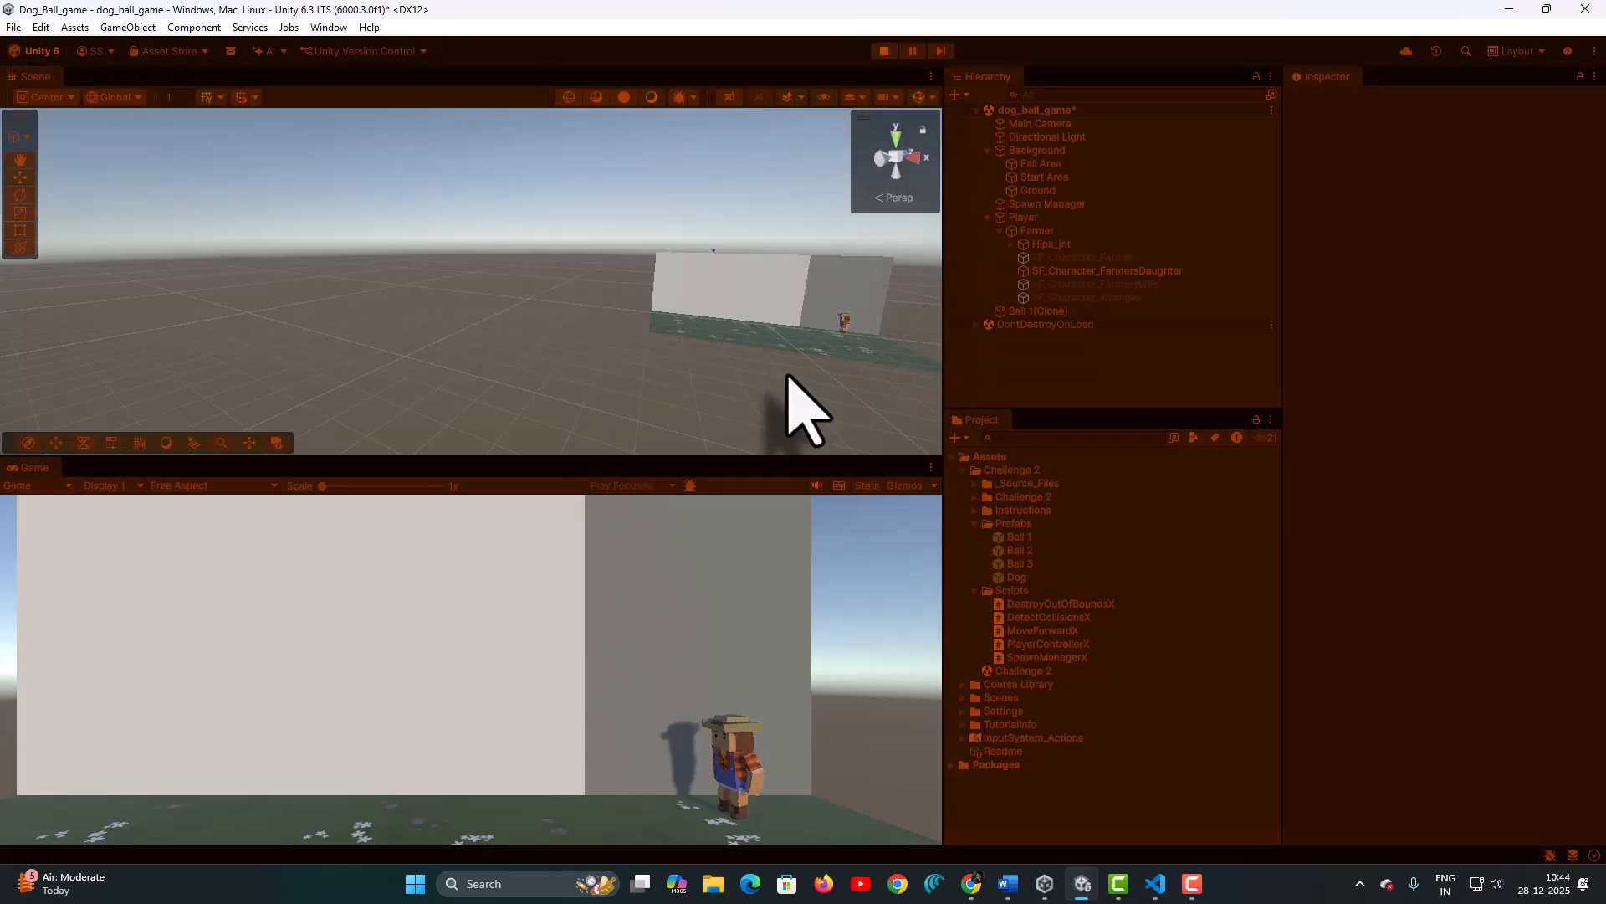
key(space)
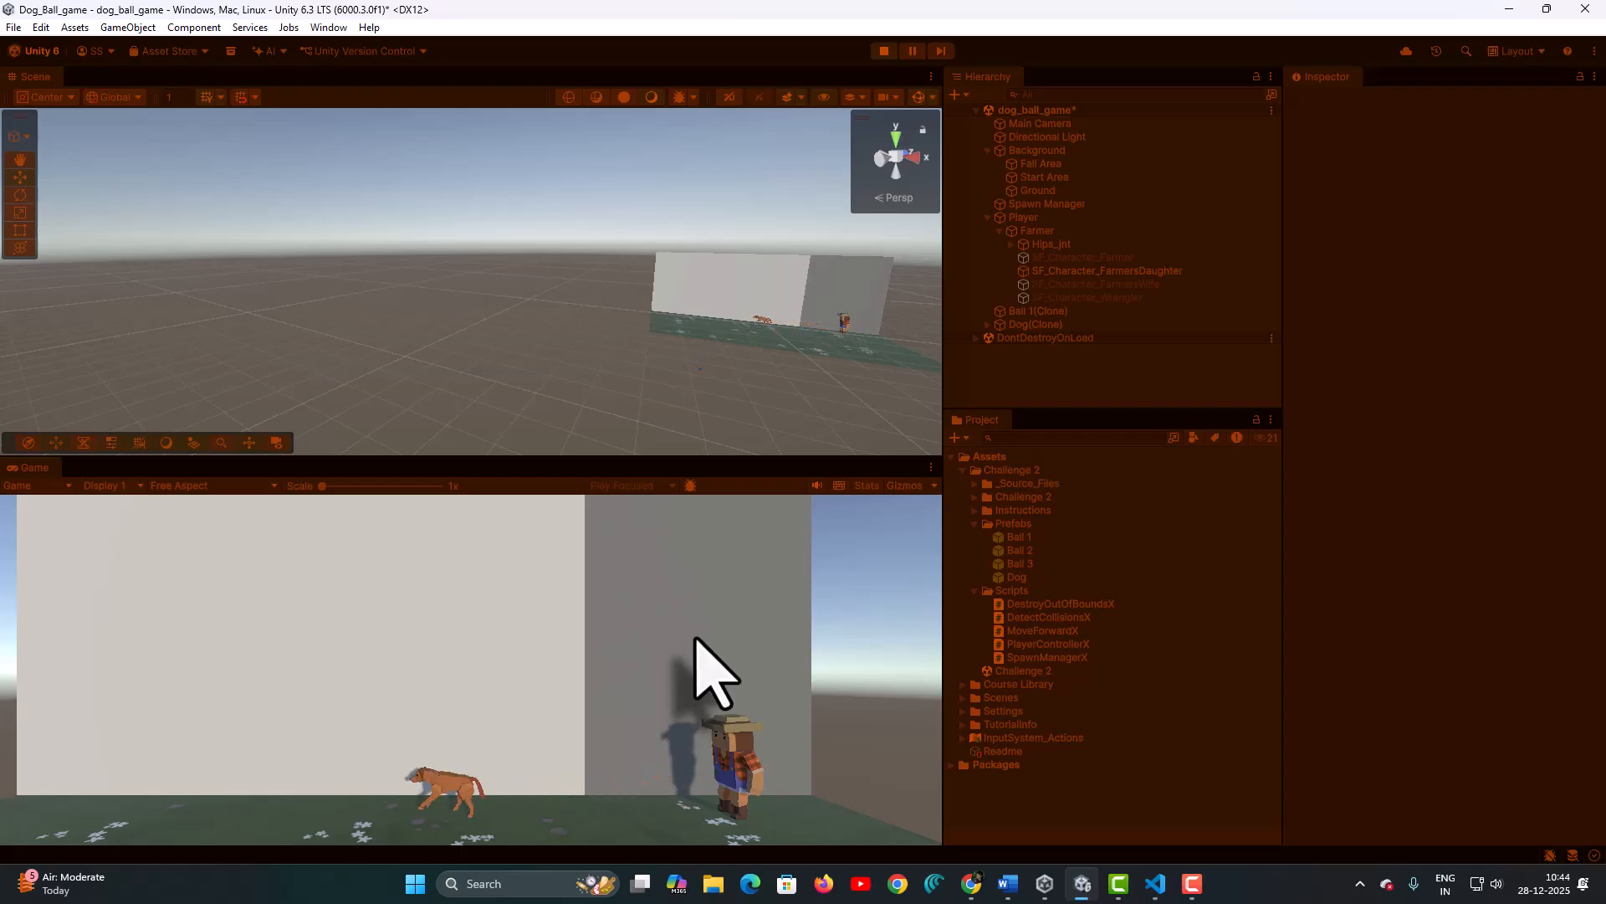
key(space)
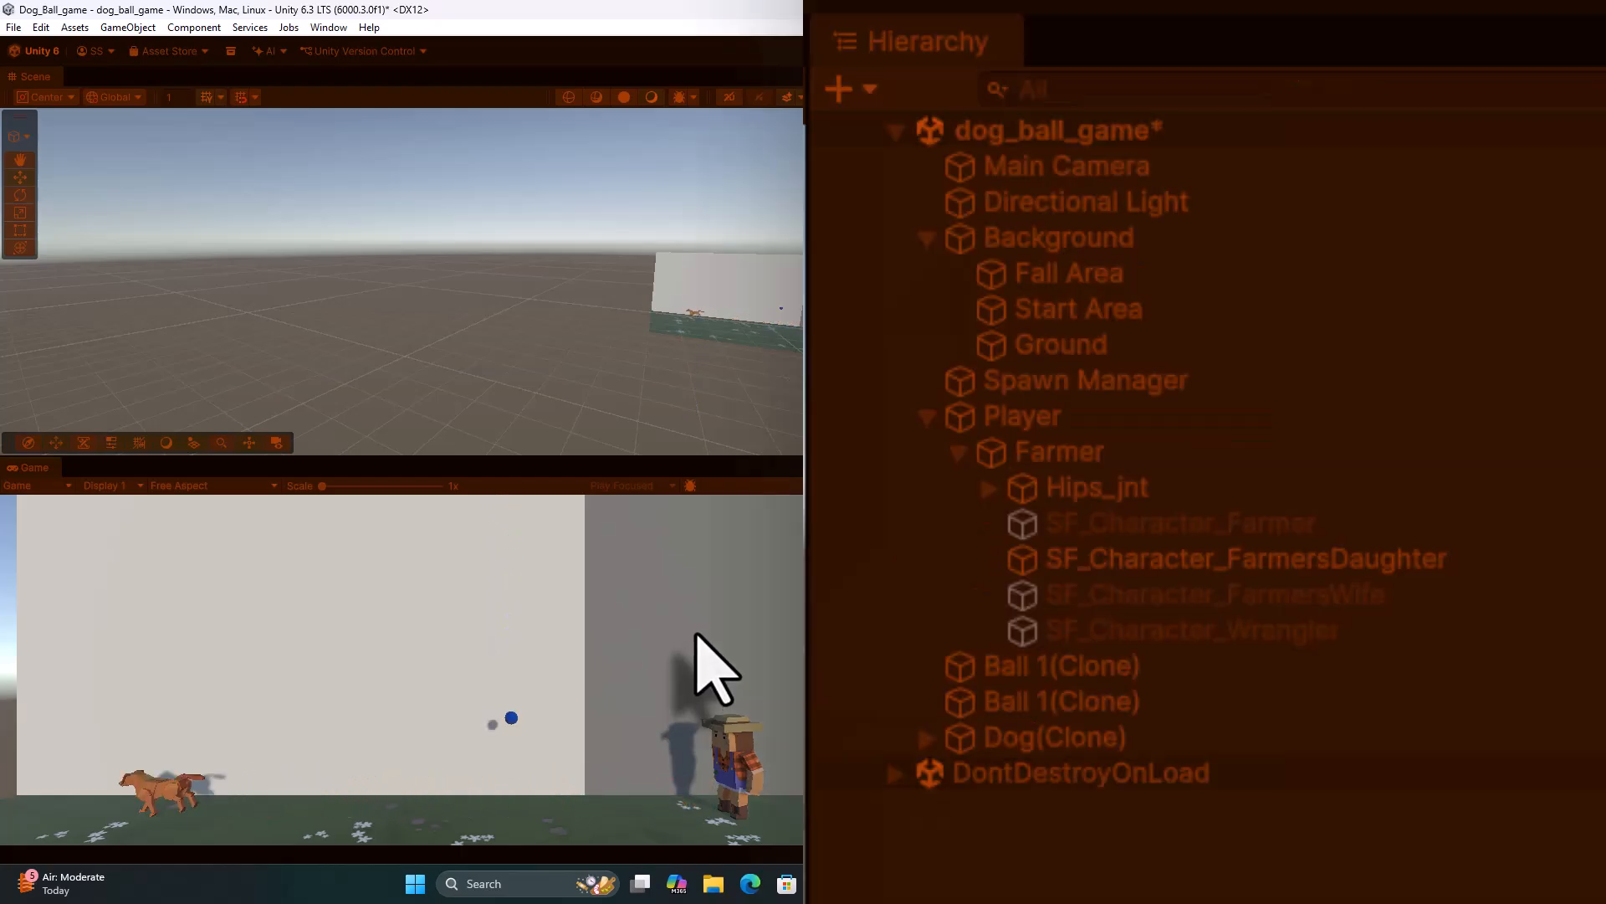
key(space)
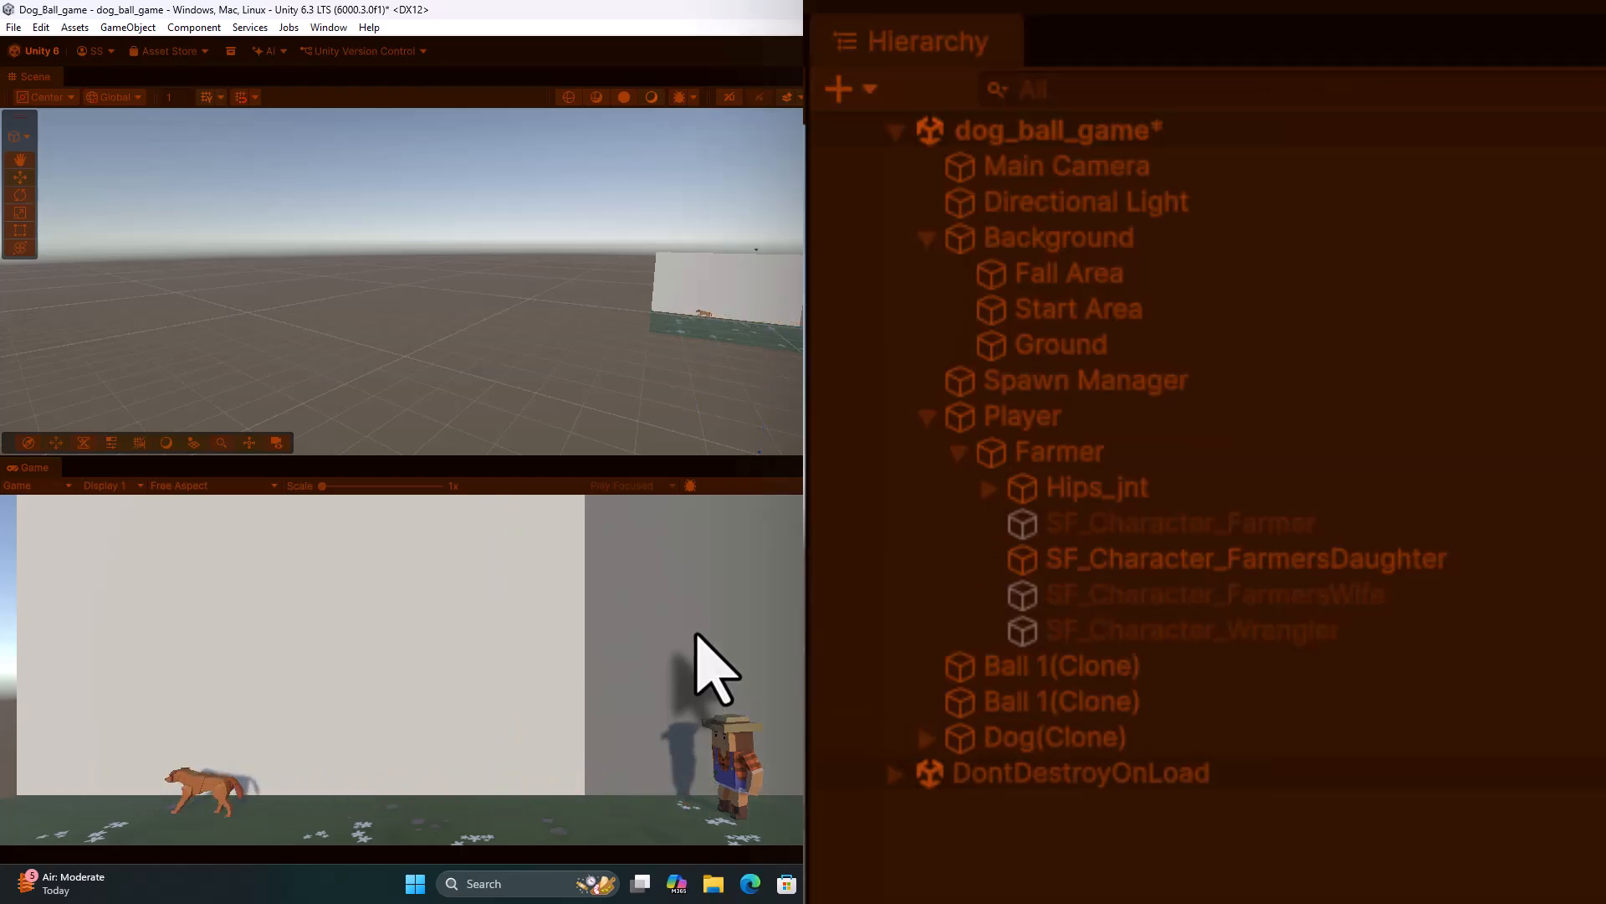
key(space)
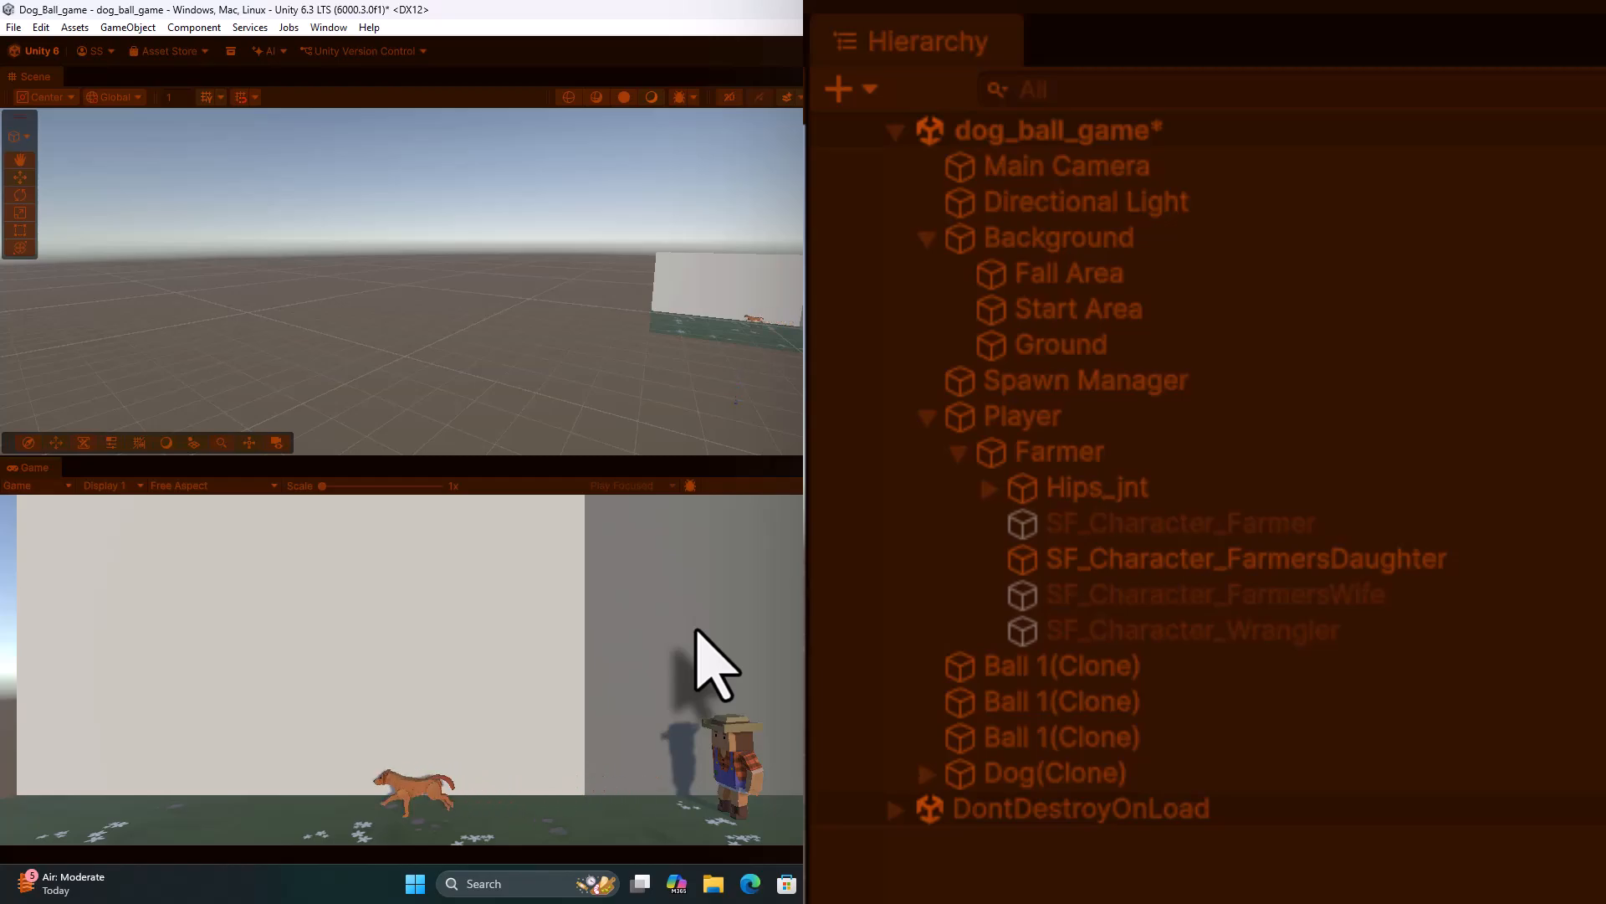
key(space)
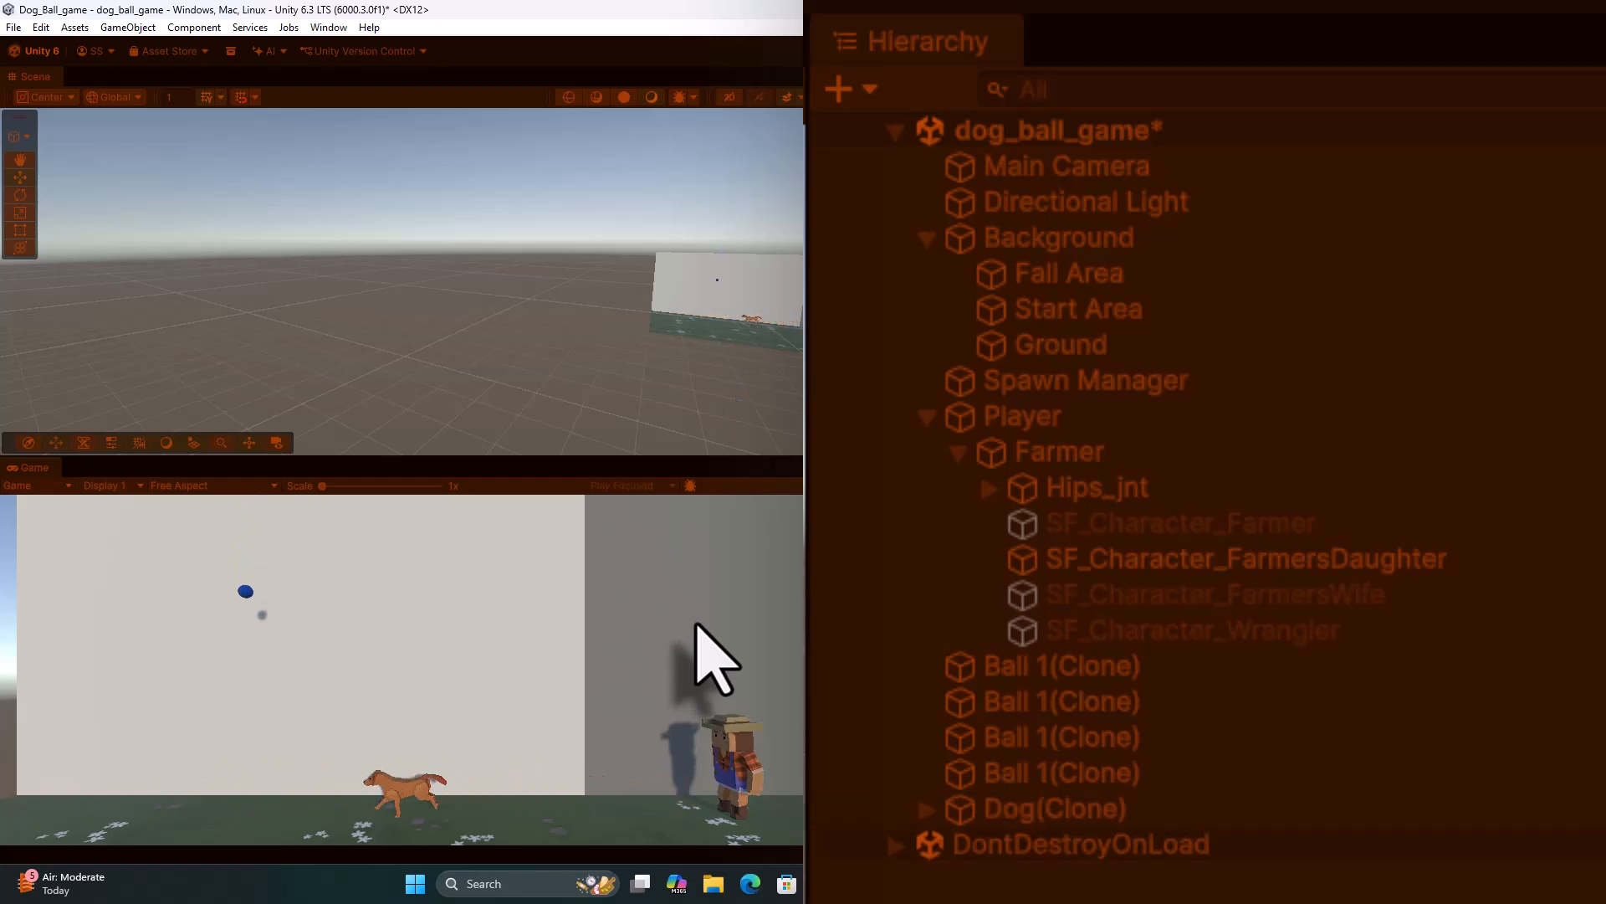
key(space)
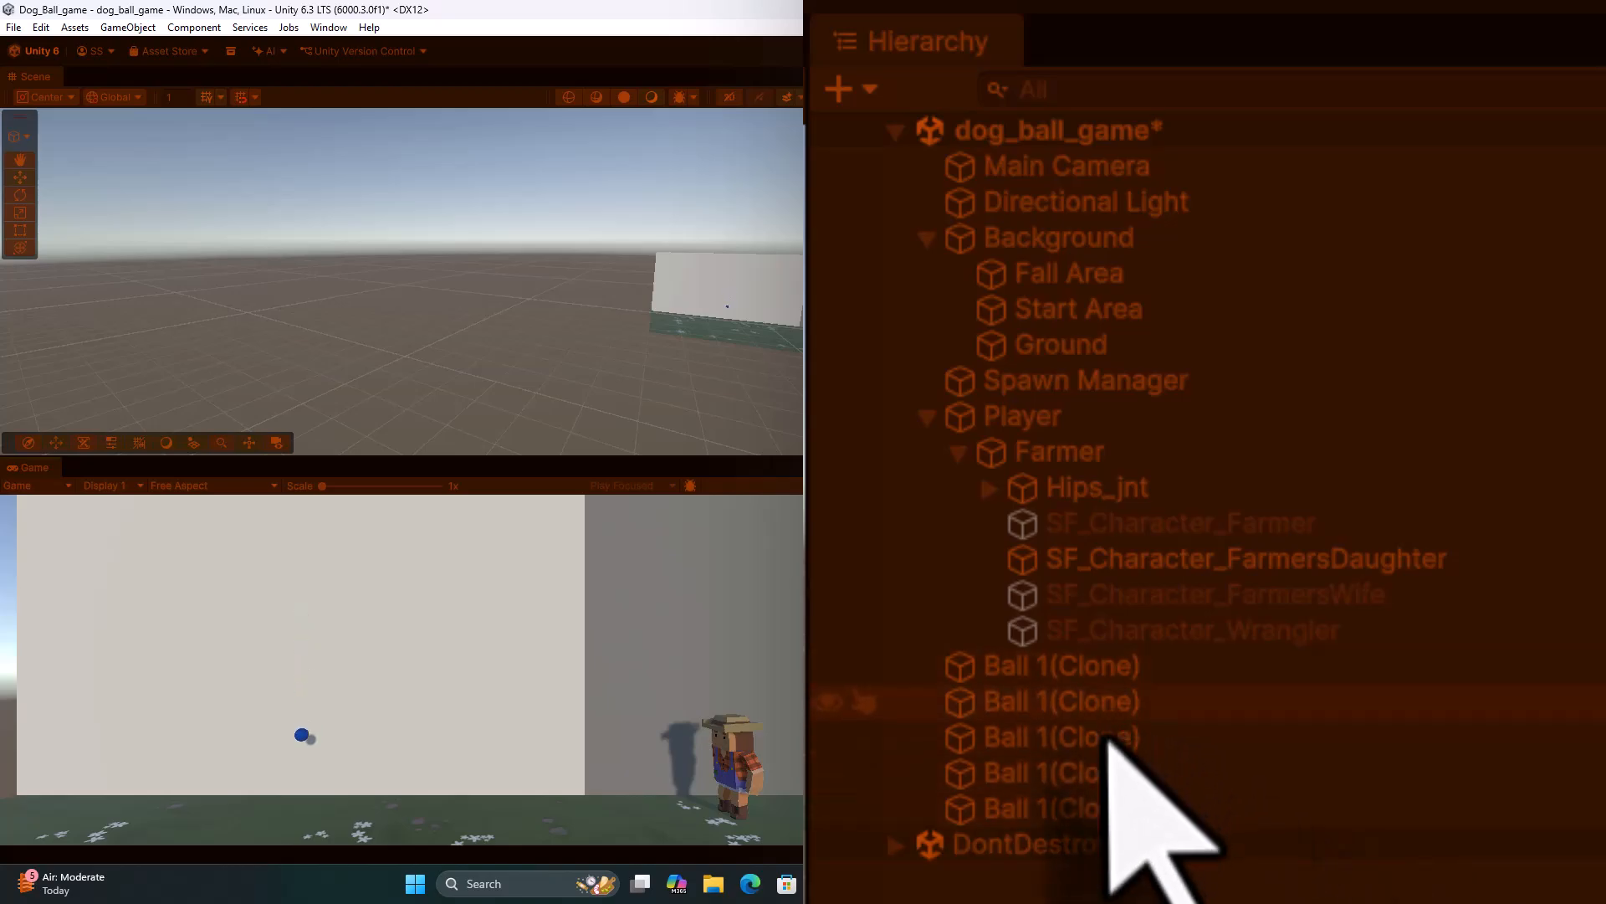
click(884, 52)
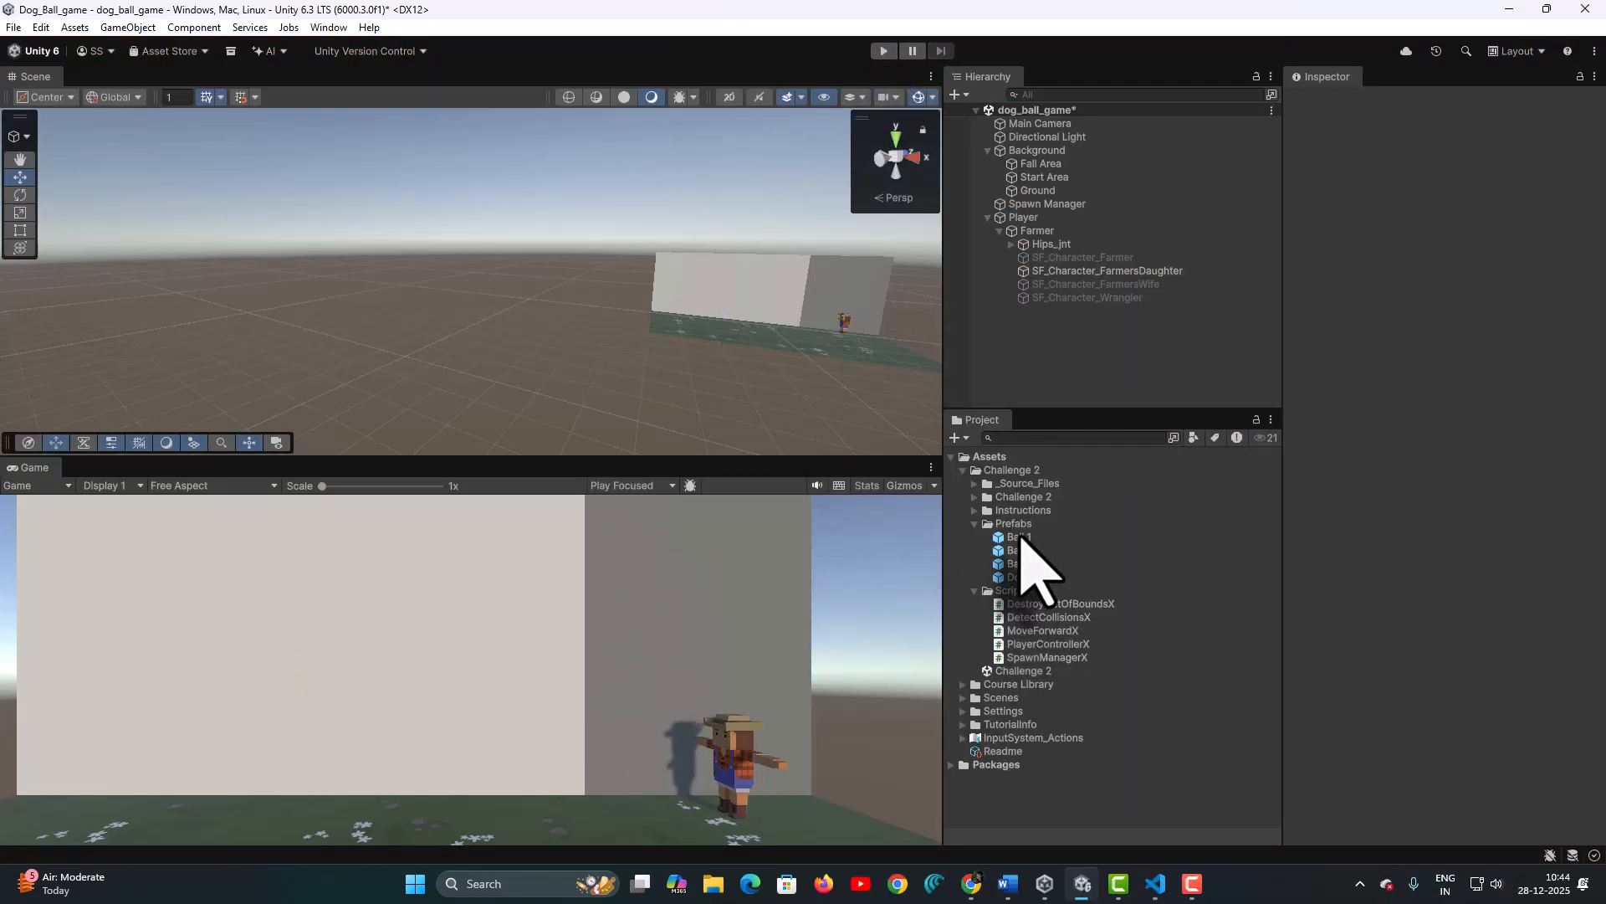
Place a Ball 1 prefab in the scene, reset its Transform, lower it below the ground to Y -5.5, and delete it
click(1017, 536)
drag(1017, 536, 764, 286)
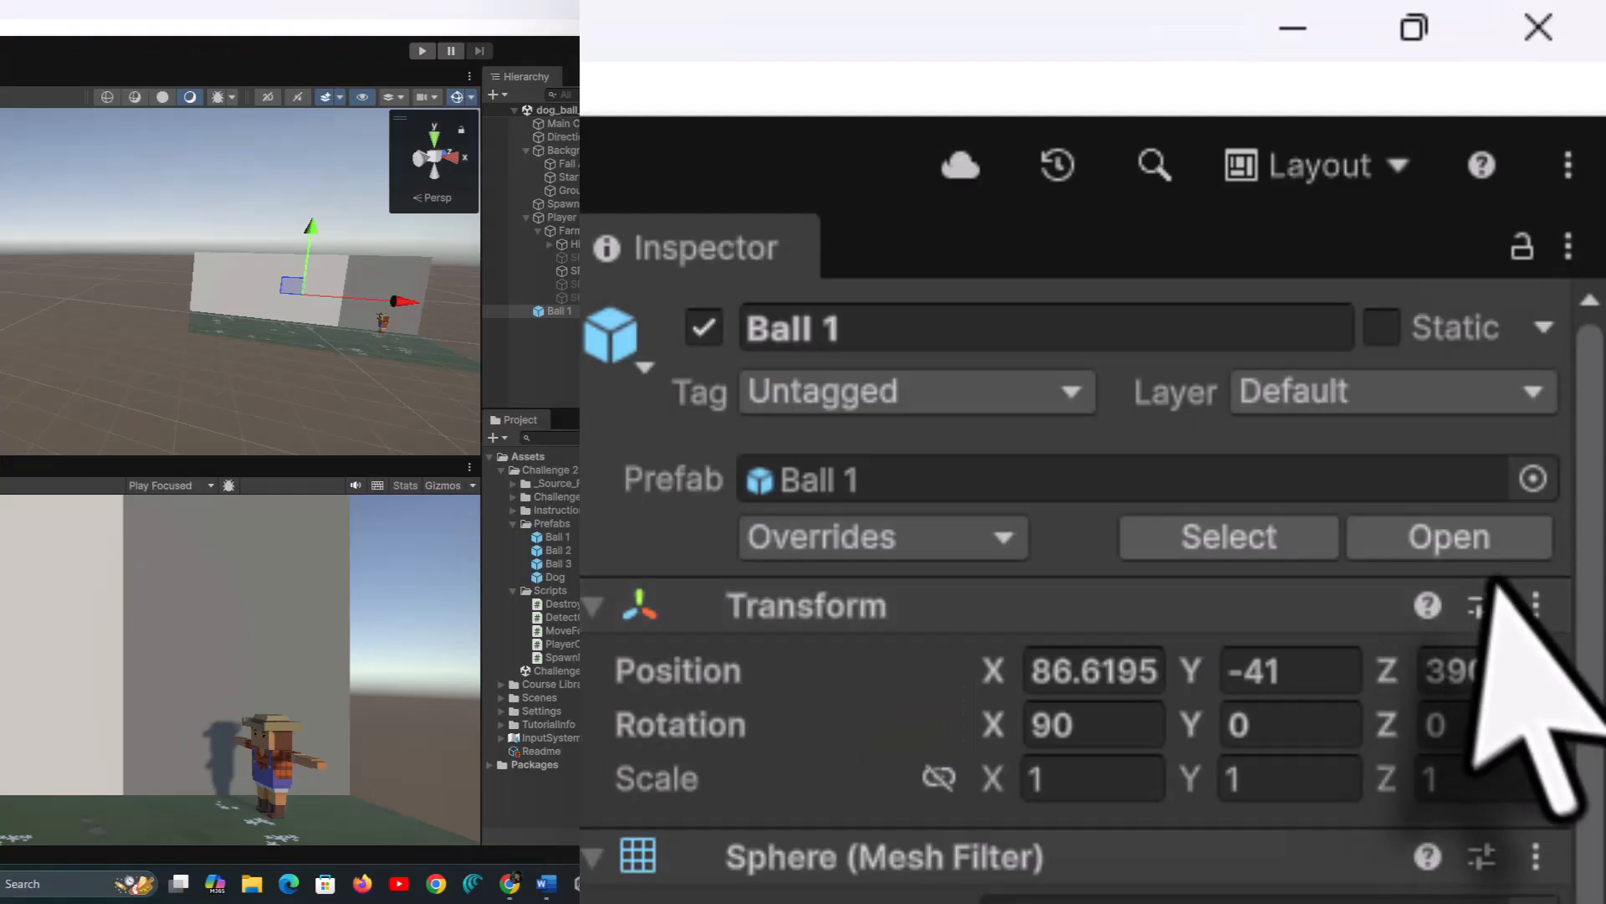
click(1536, 605)
click(1479, 670)
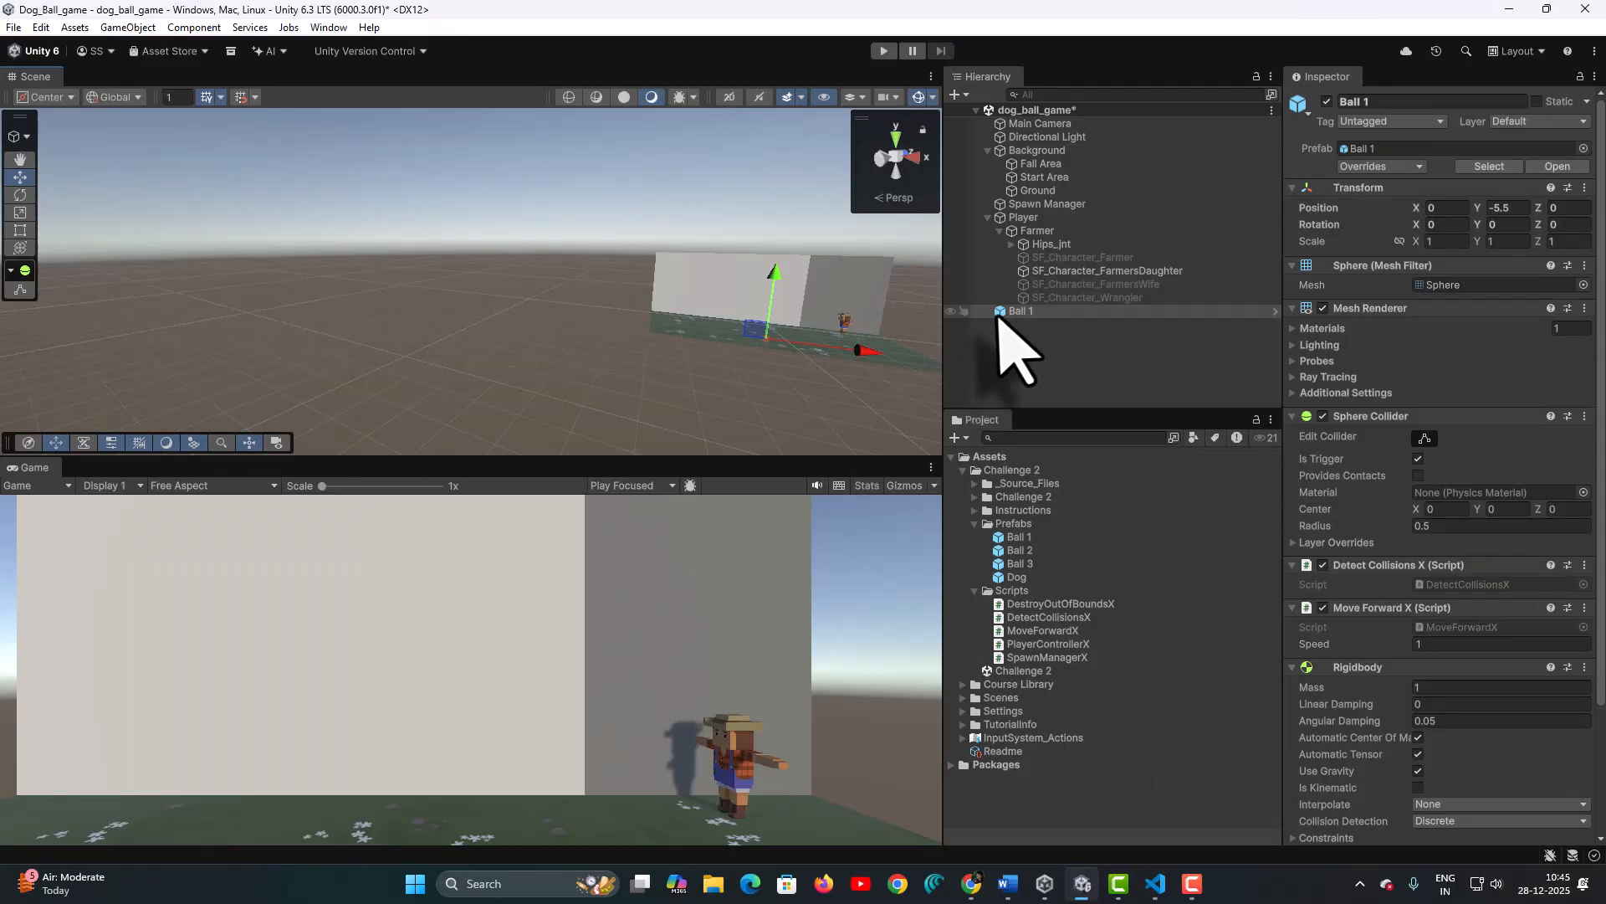
click(1002, 312)
click(1007, 329)
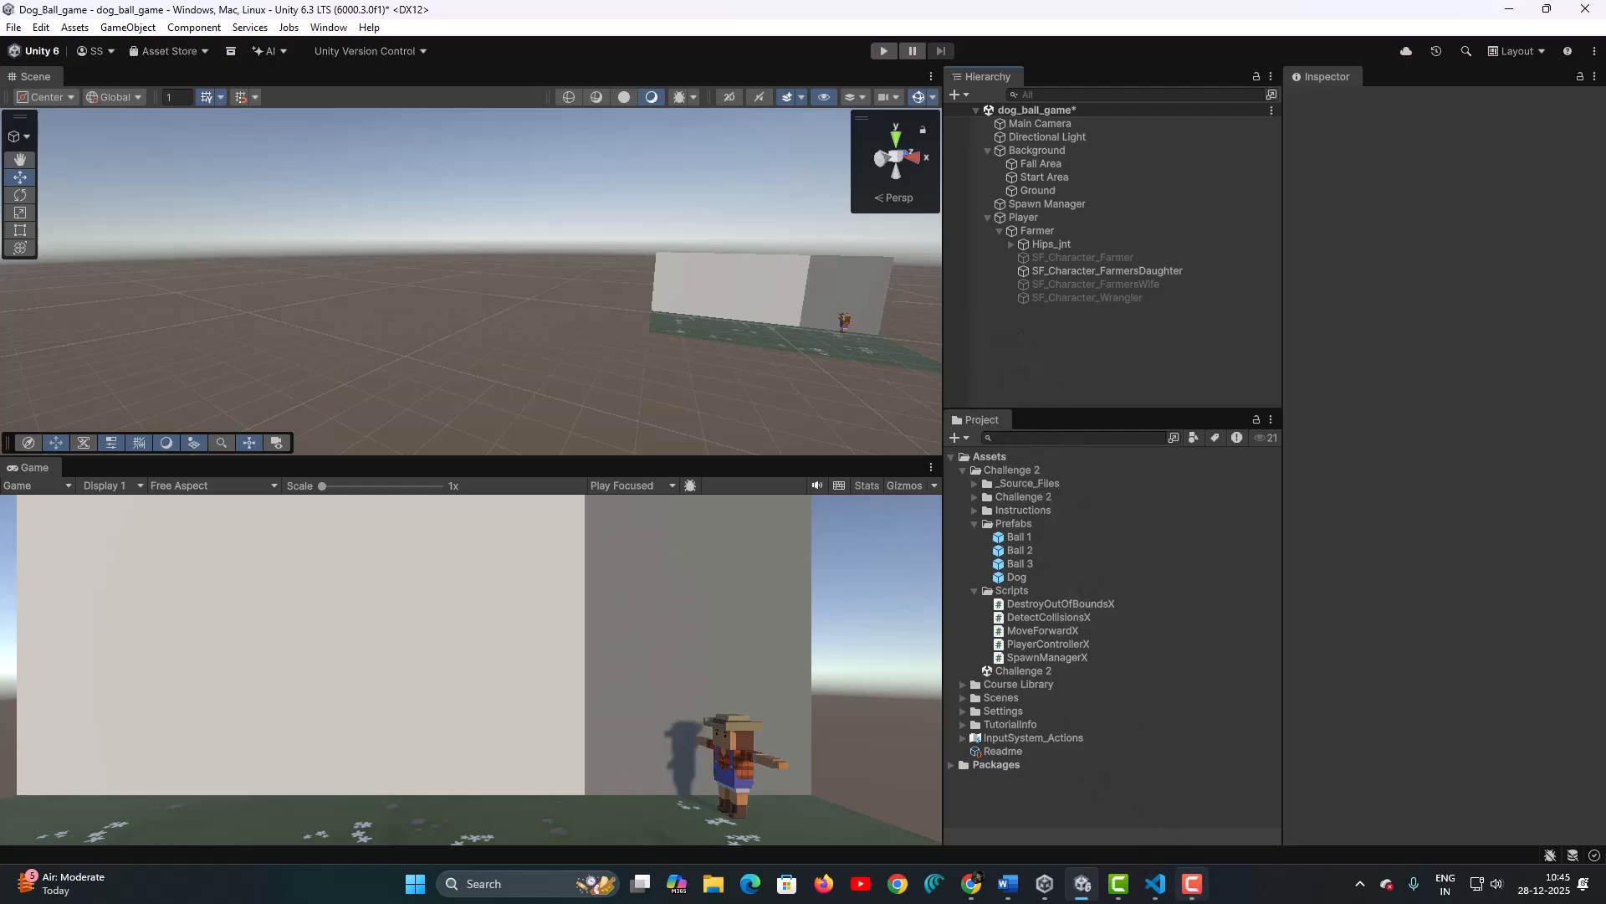
In DestroyOutOfBoundsX in VS Code, change the ball condition to transform.position.y < bottomLimit and save the script
click(1156, 882)
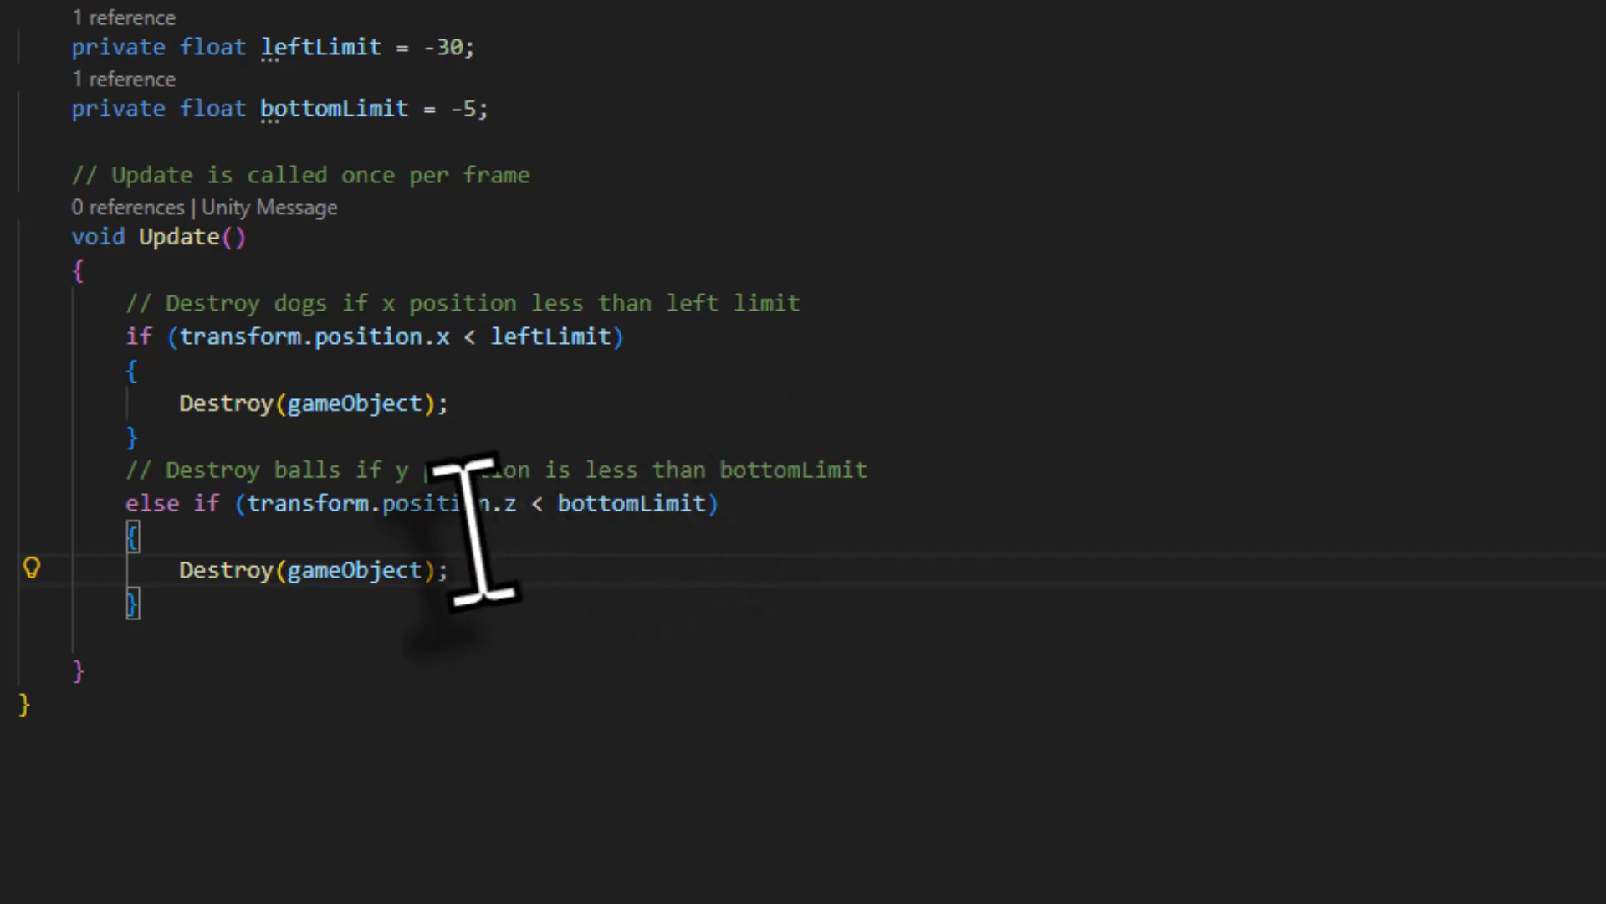
click(504, 512)
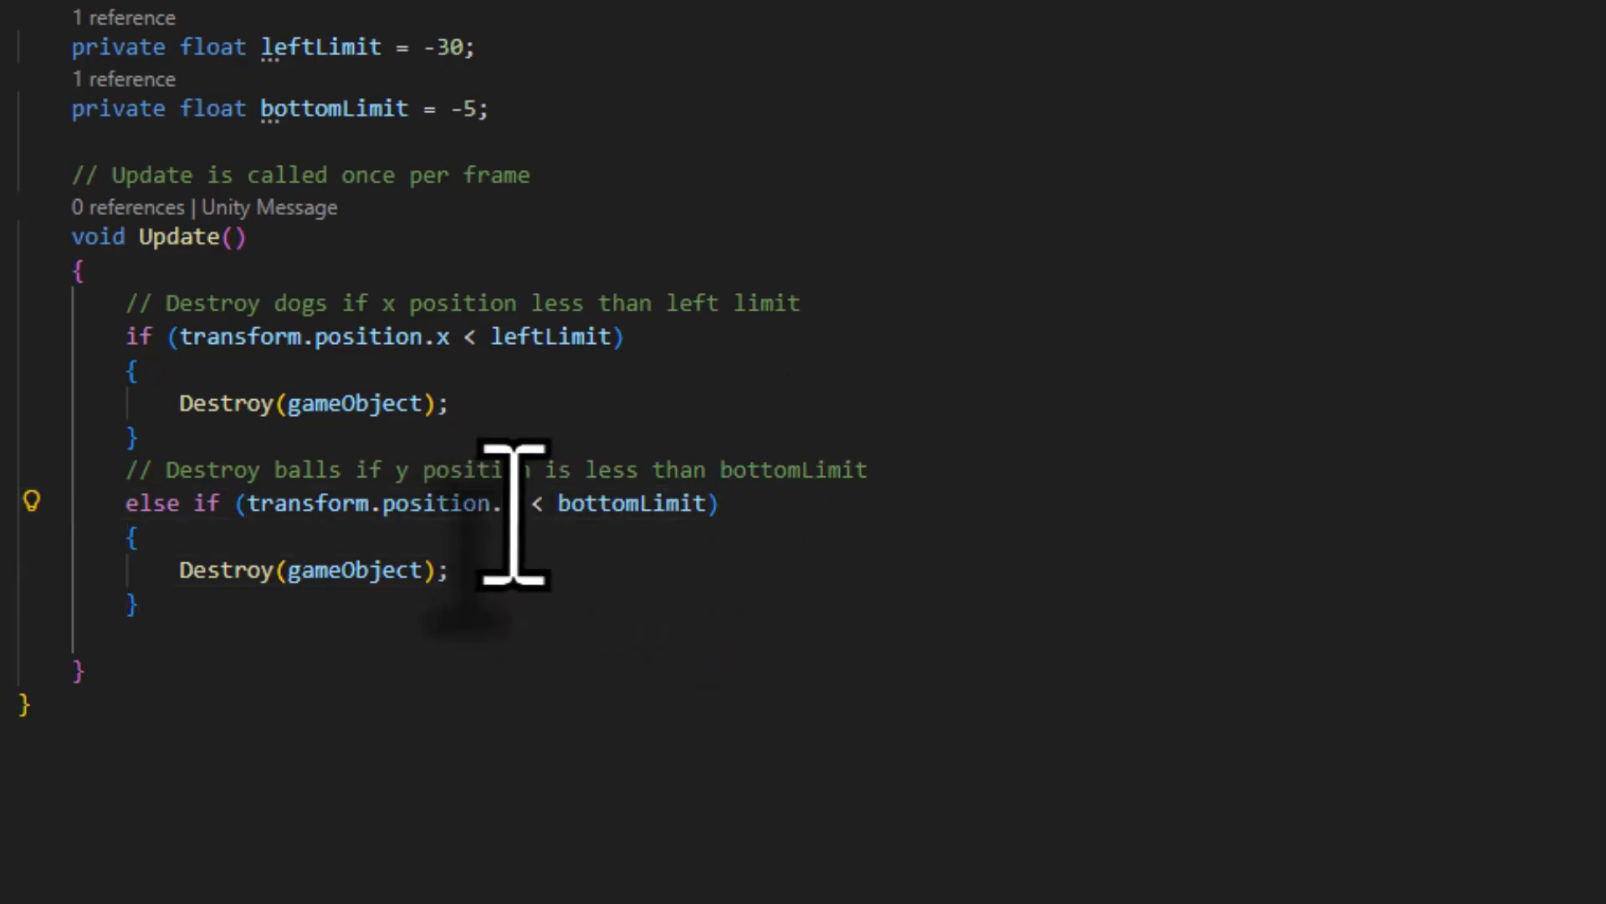
text(z)
key(BackSpace)
text(y)
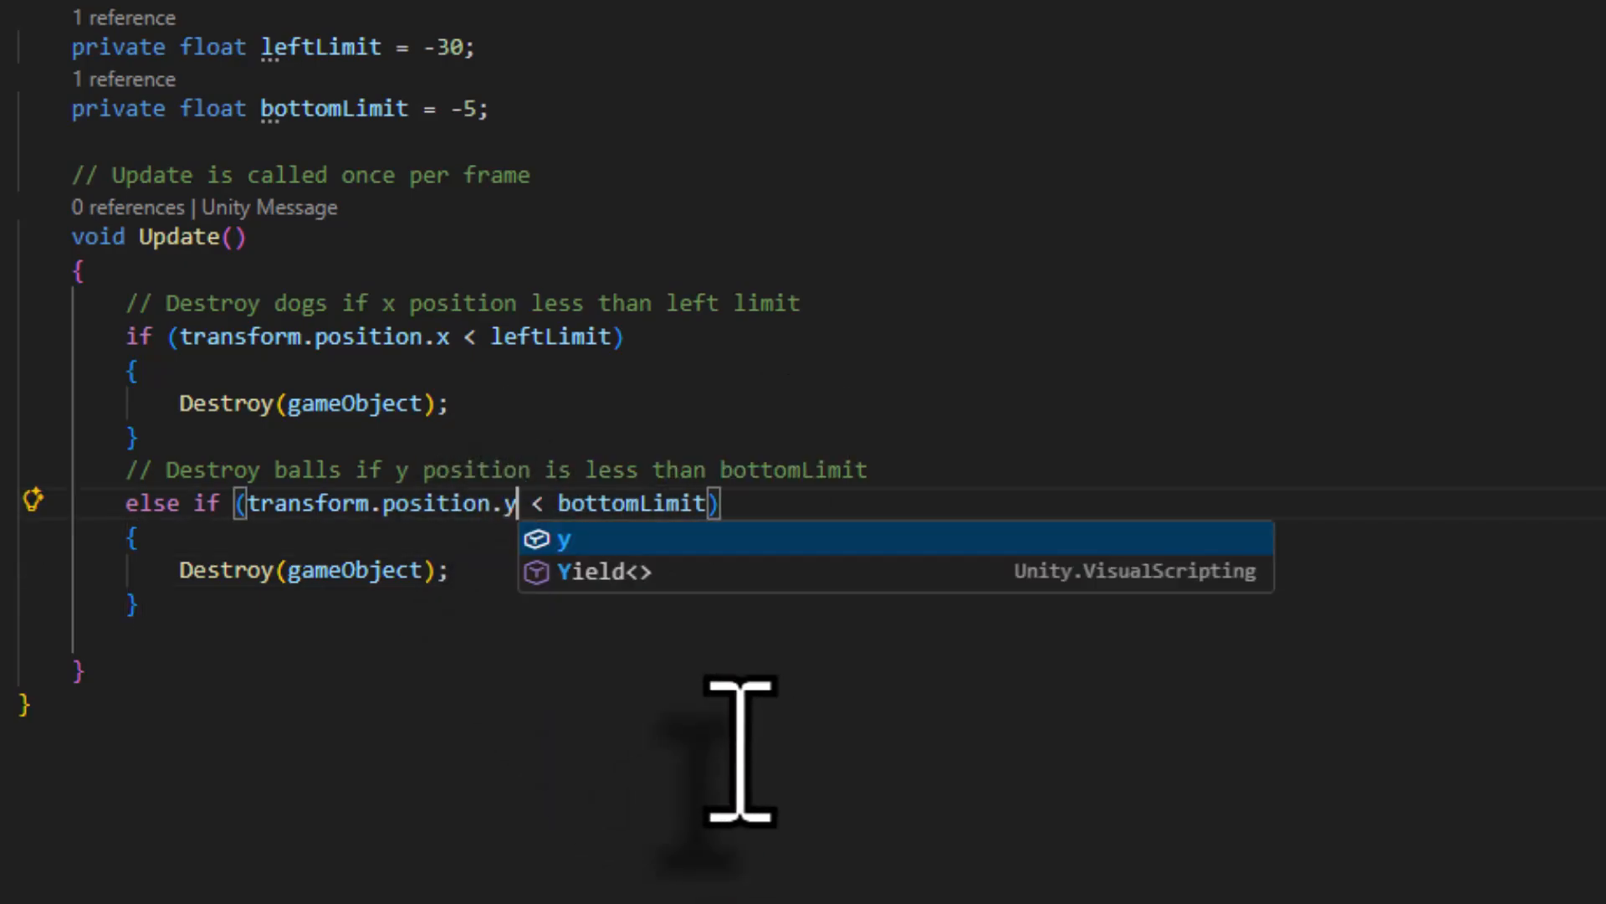
click(79, 25)
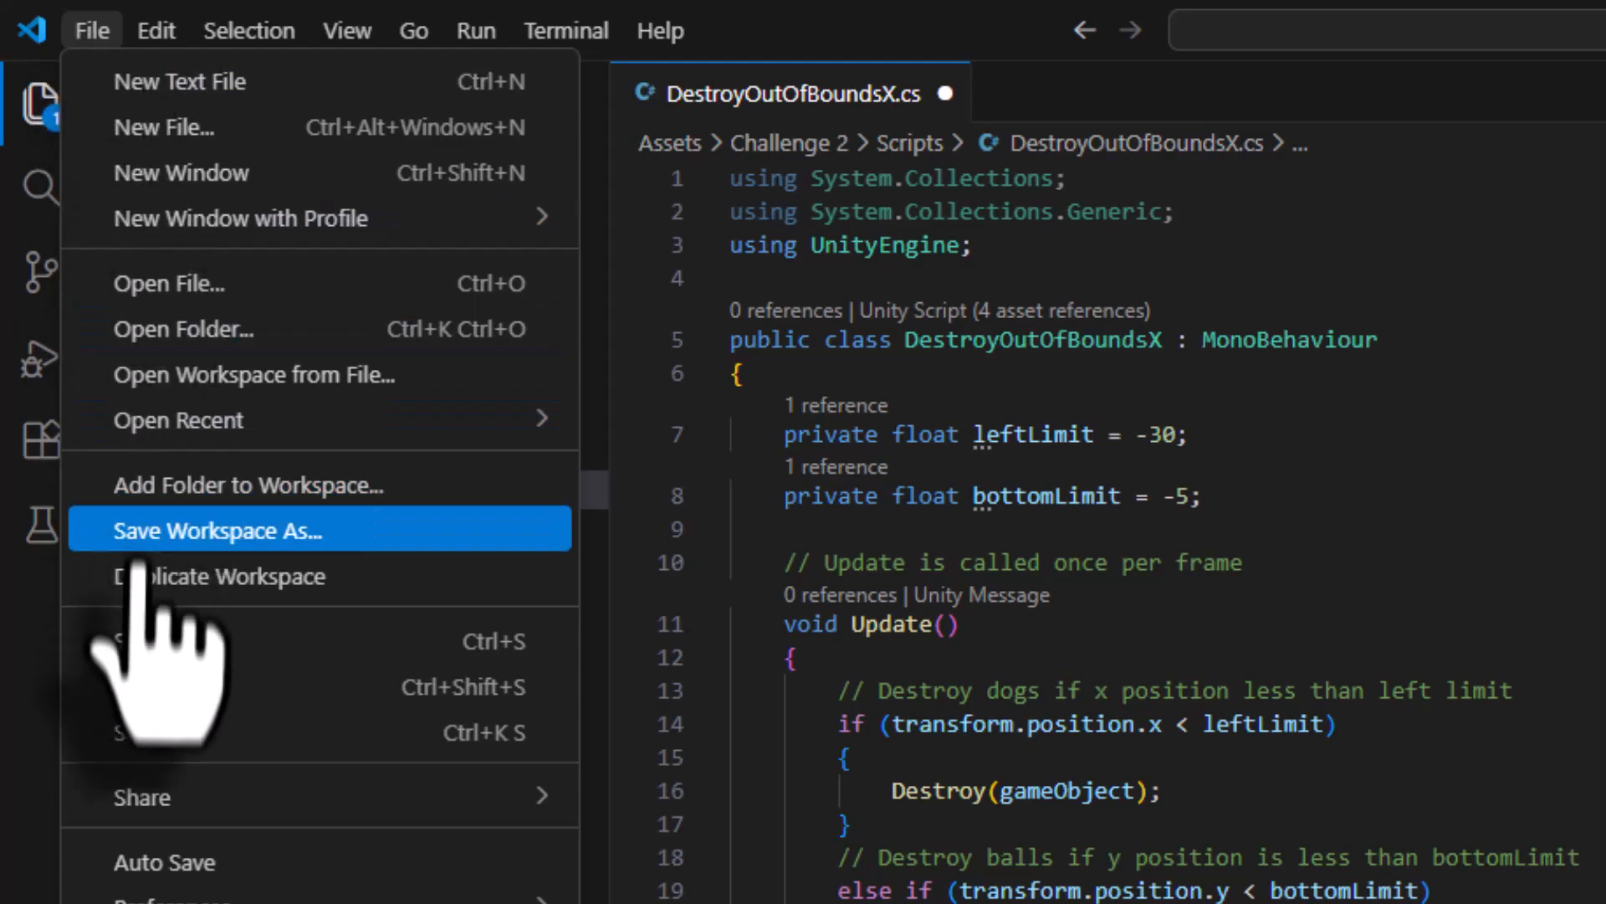
click(143, 641)
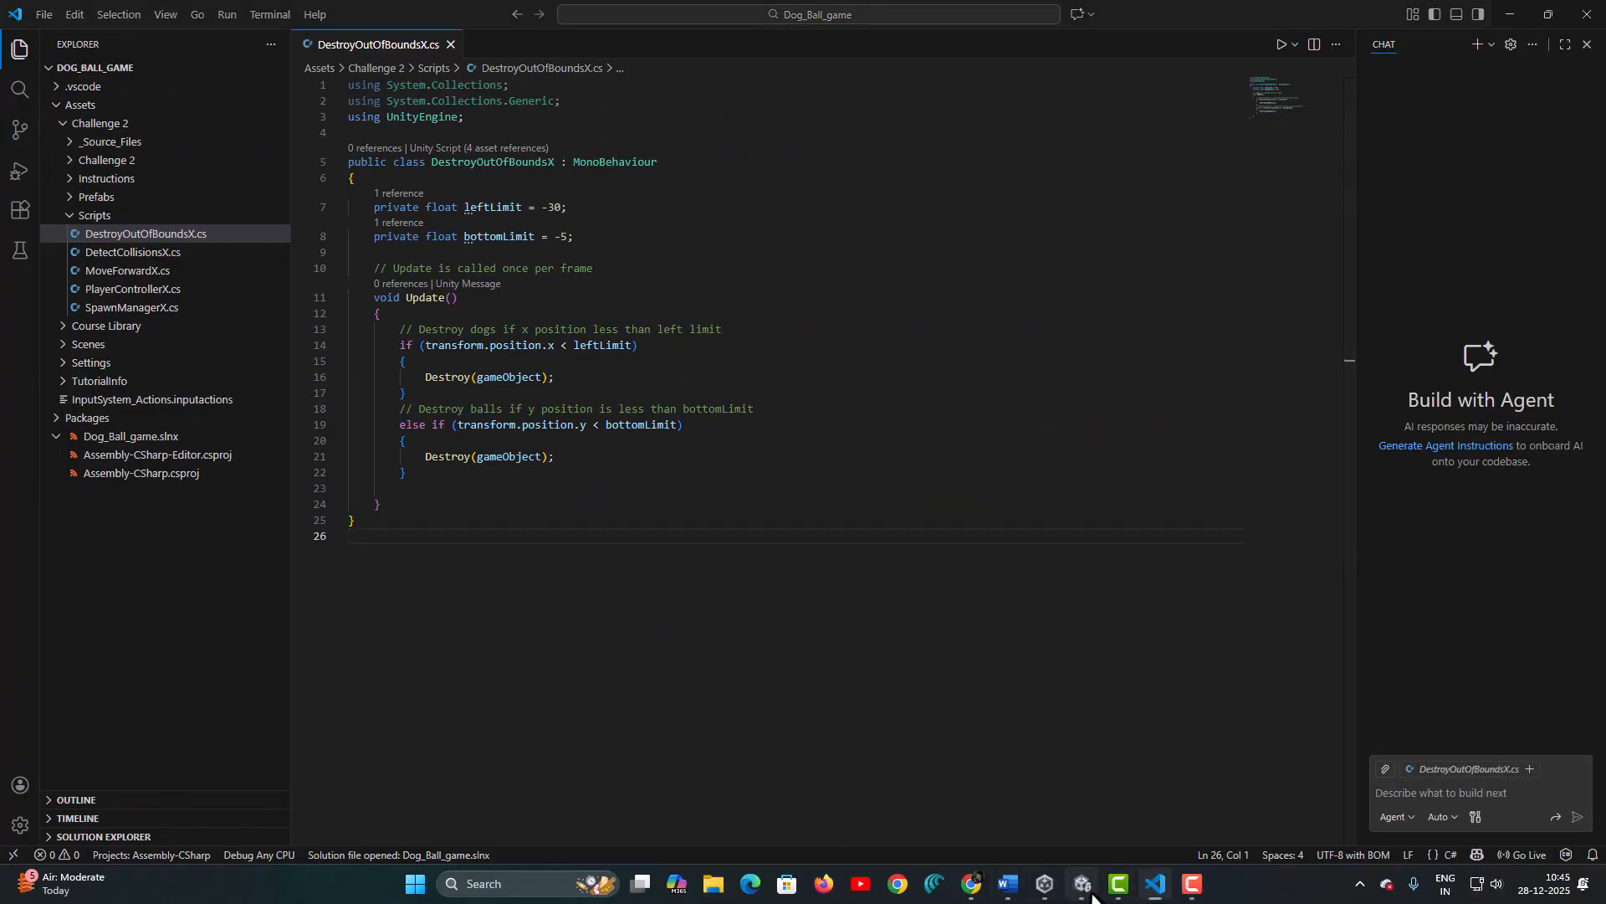
Back in Unity, play-test the out-of-bounds destruction by spawning dogs, watch the Dog and Ball clones in the Hierarchy, and stop the game
click(1087, 890)
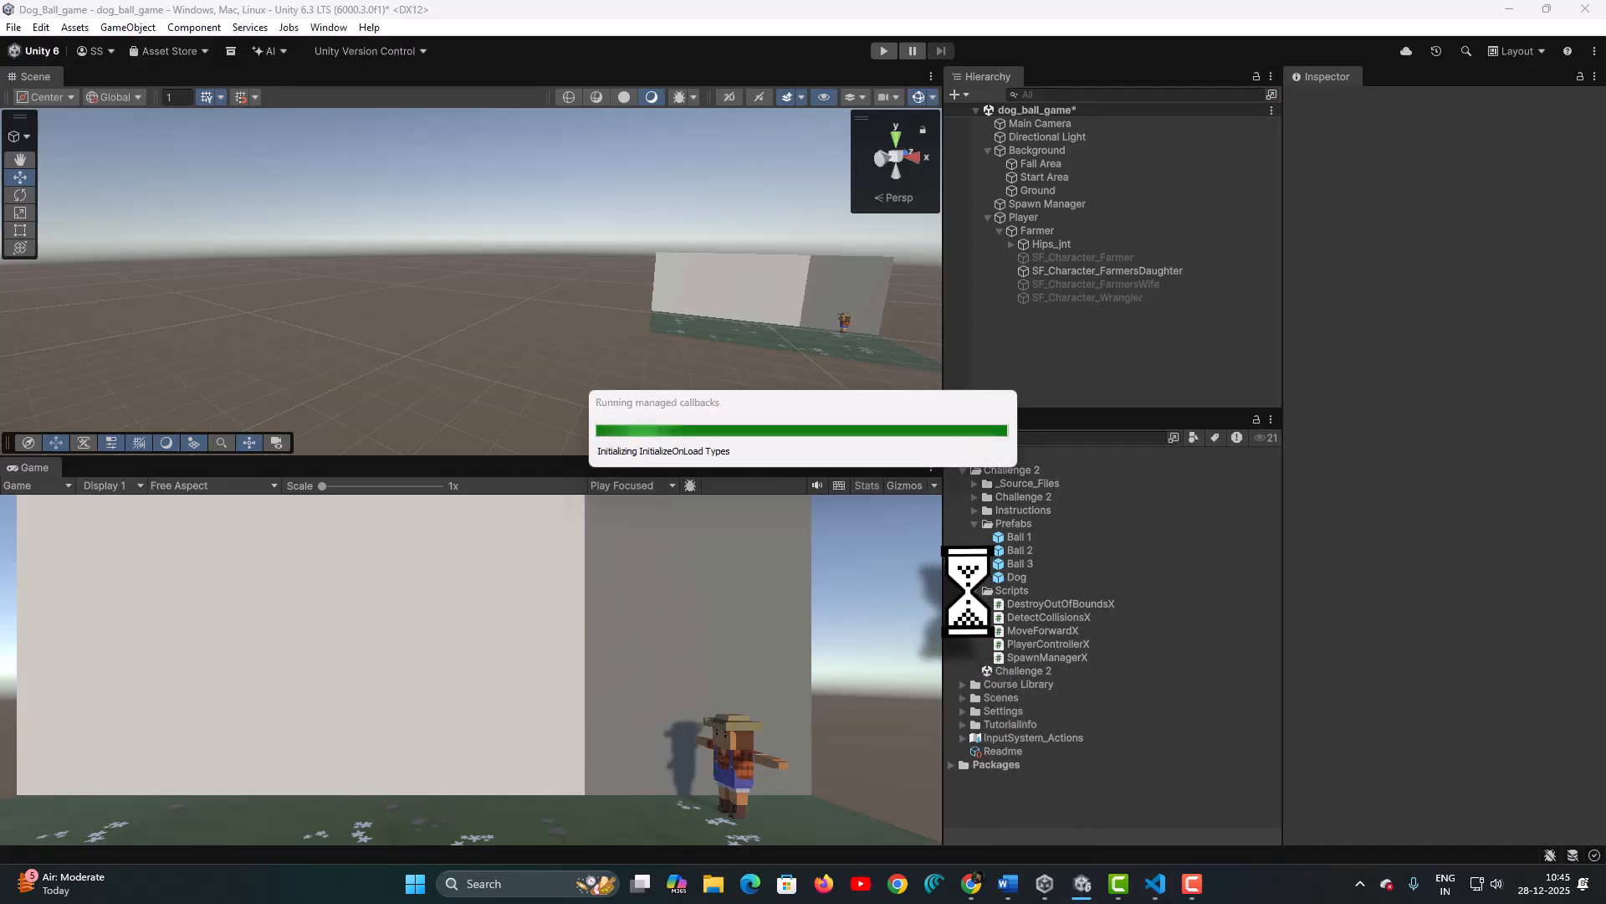
click(884, 51)
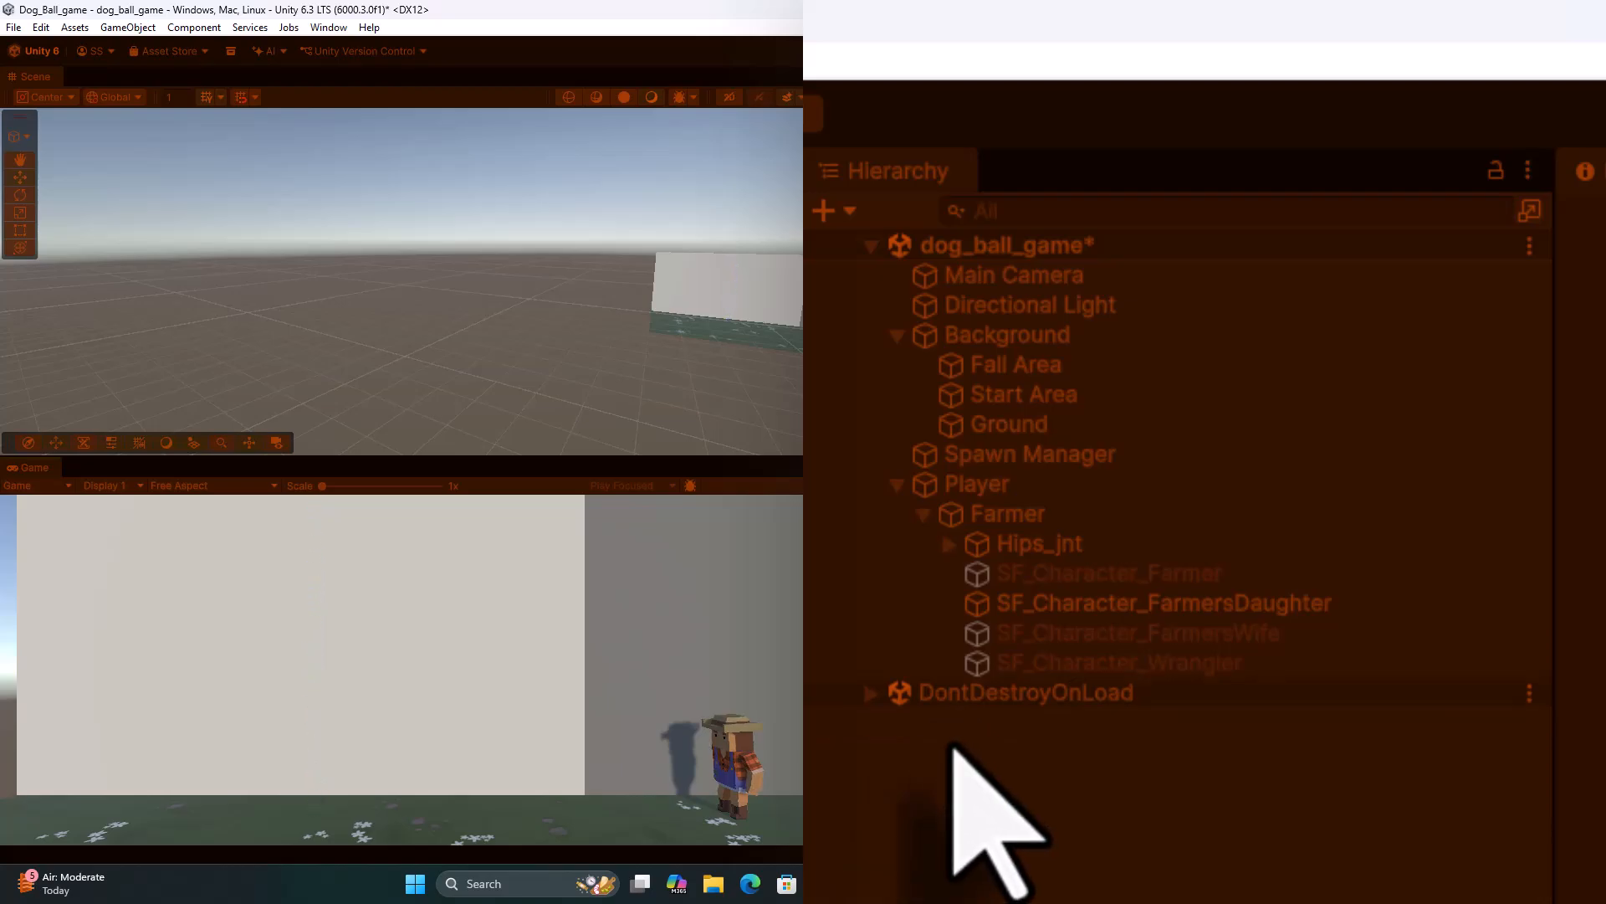
key(space)
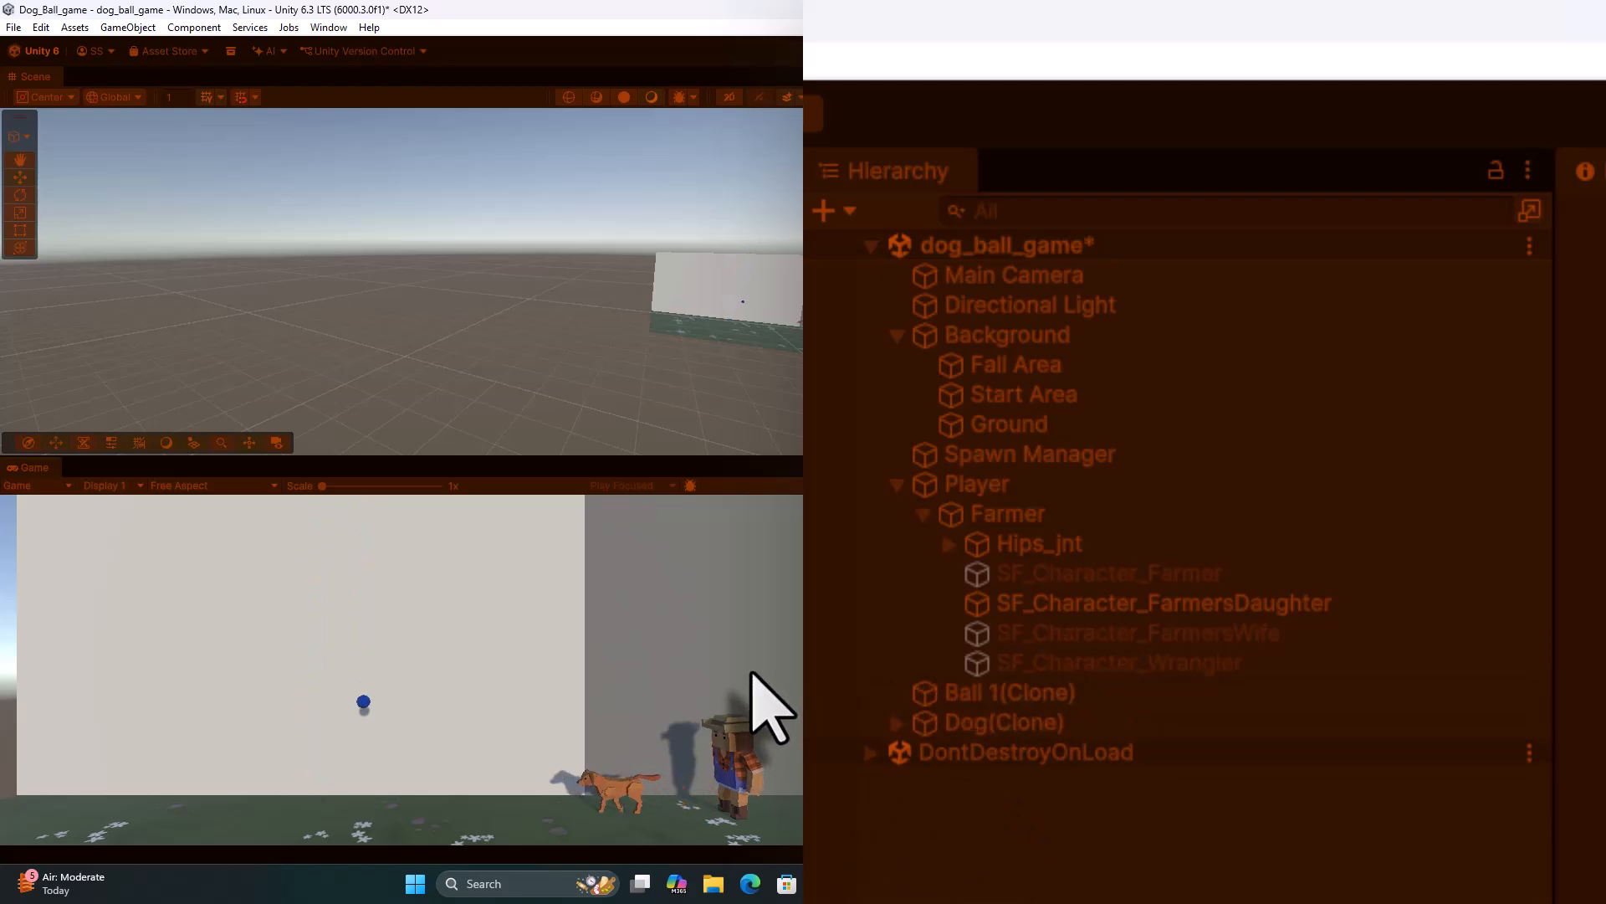
key(space)
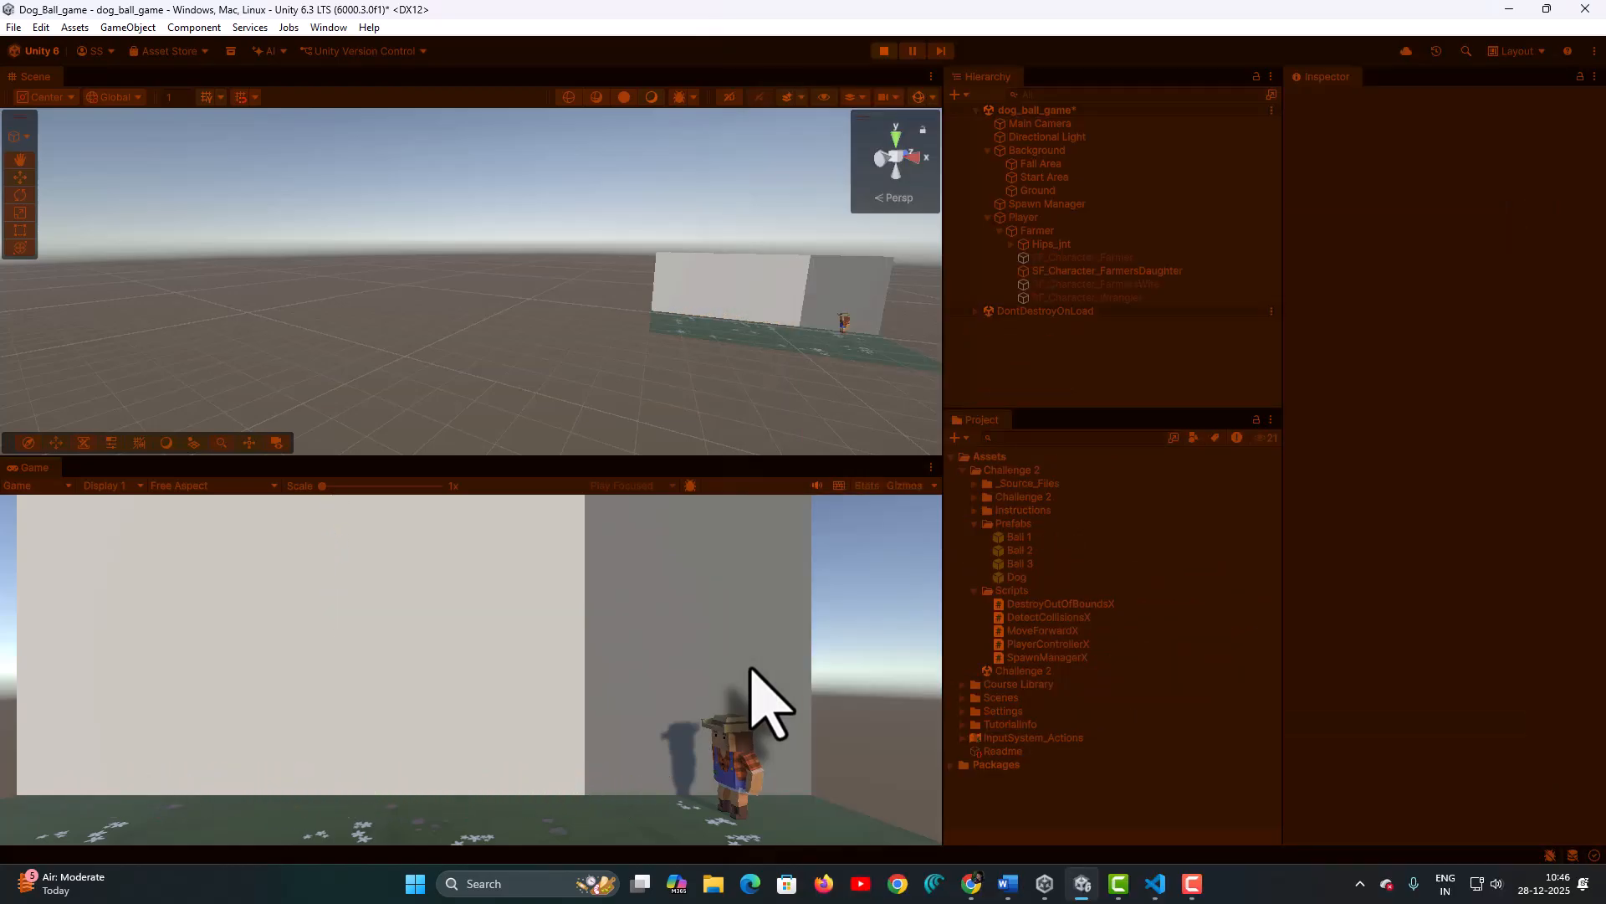
click(885, 51)
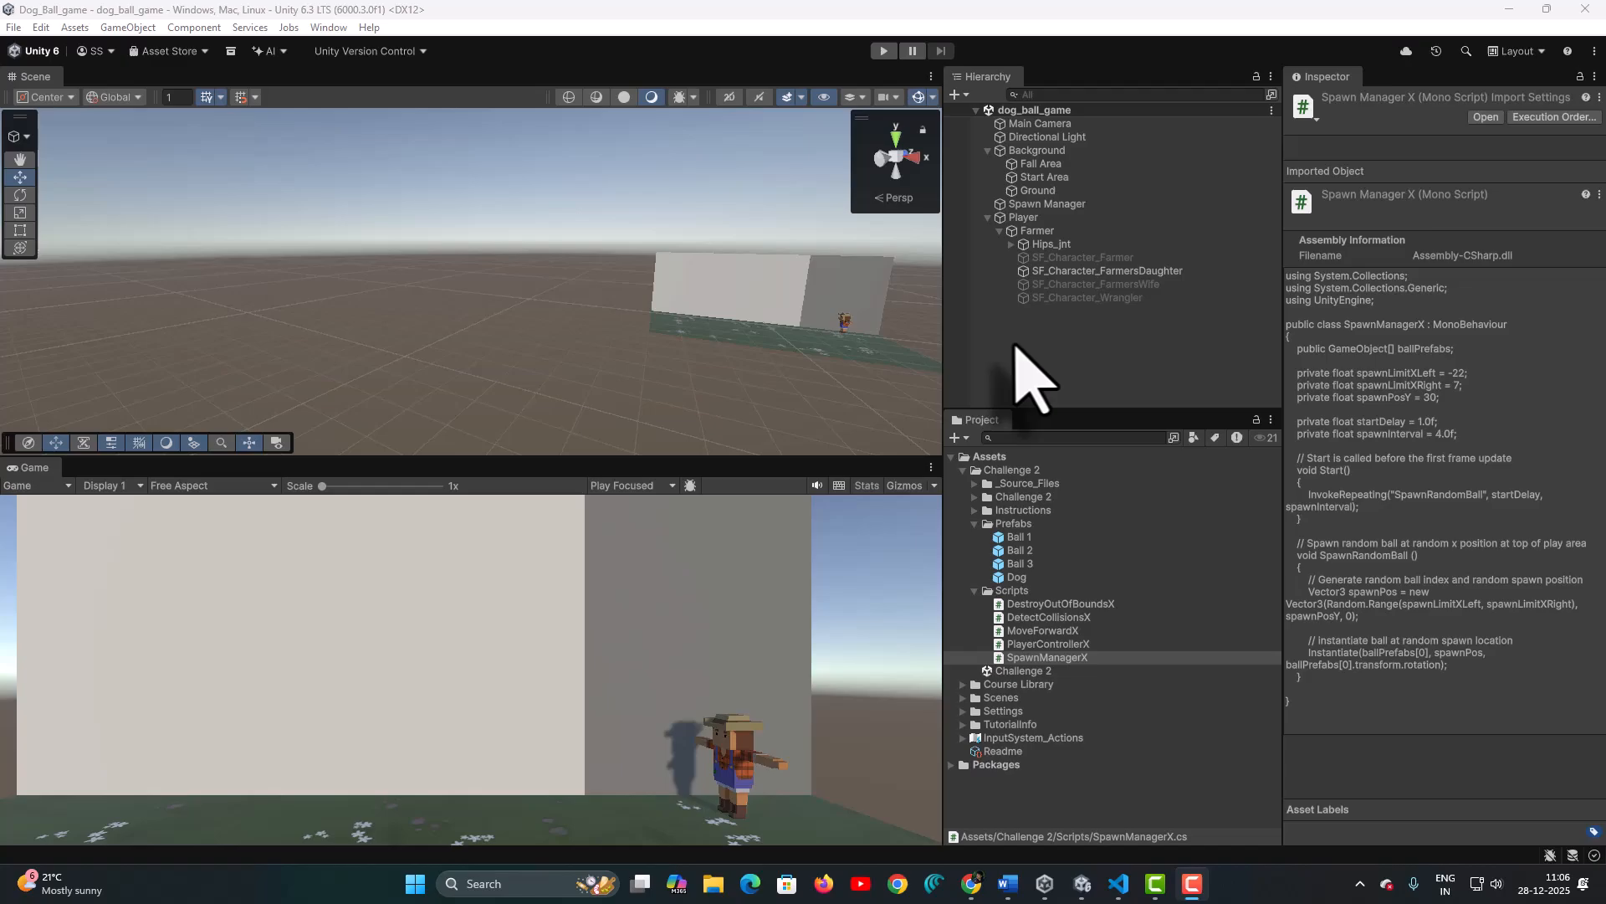
Play-test which balls spawn, stop the game, and examine the Spawn Manager's Ball Prefabs list and the Ball 1, Ball 2 and Ball 3 prefabs
click(884, 51)
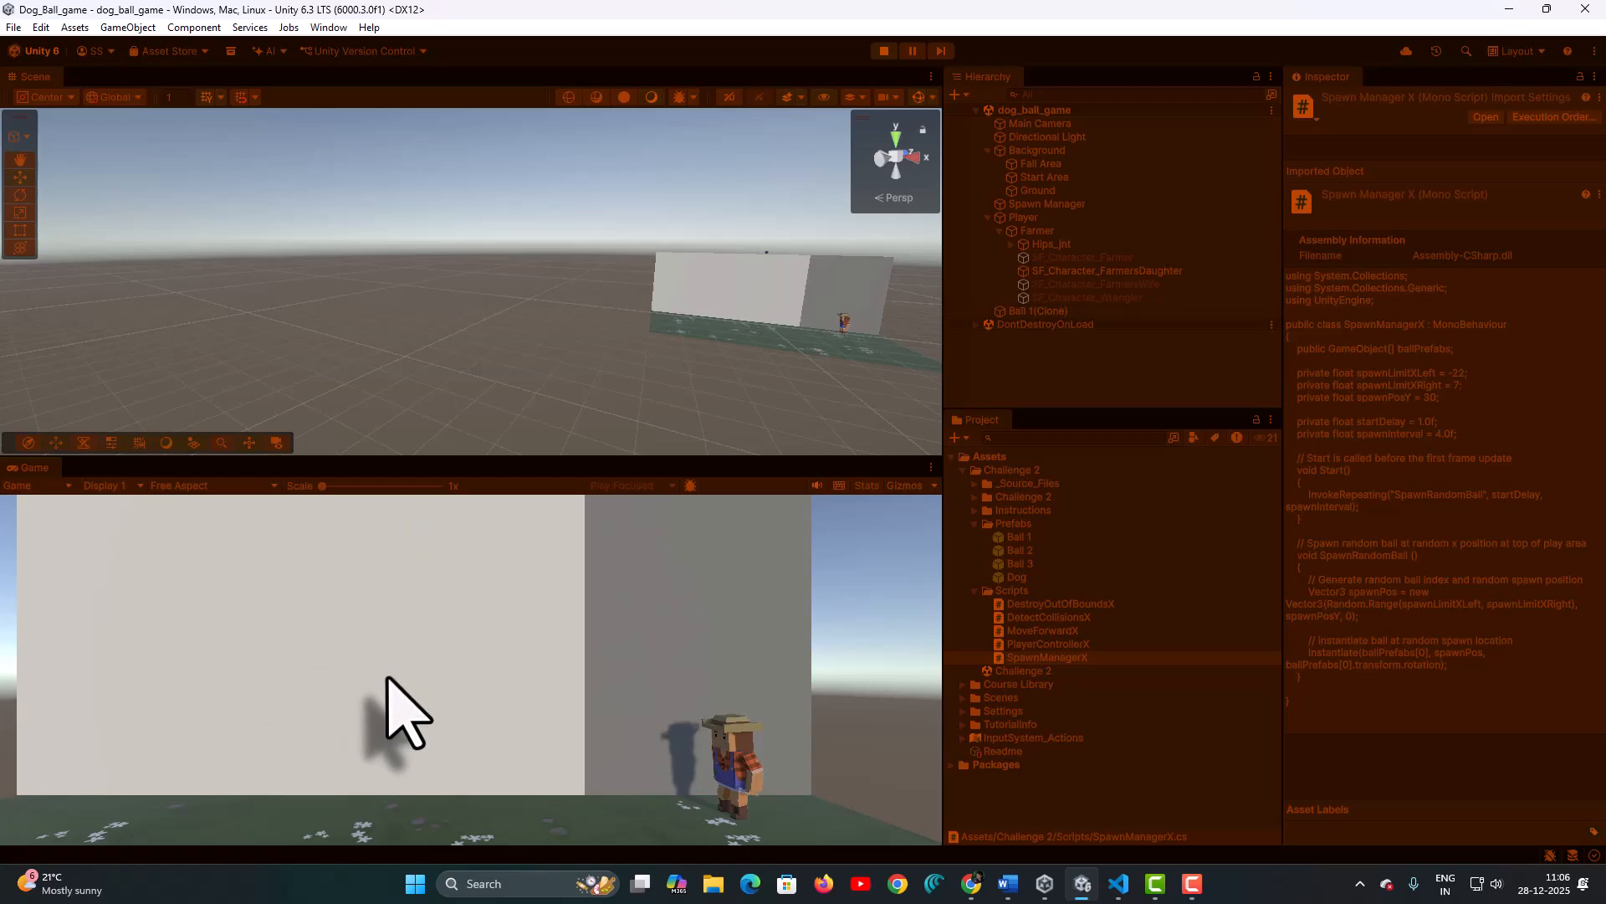
click(884, 51)
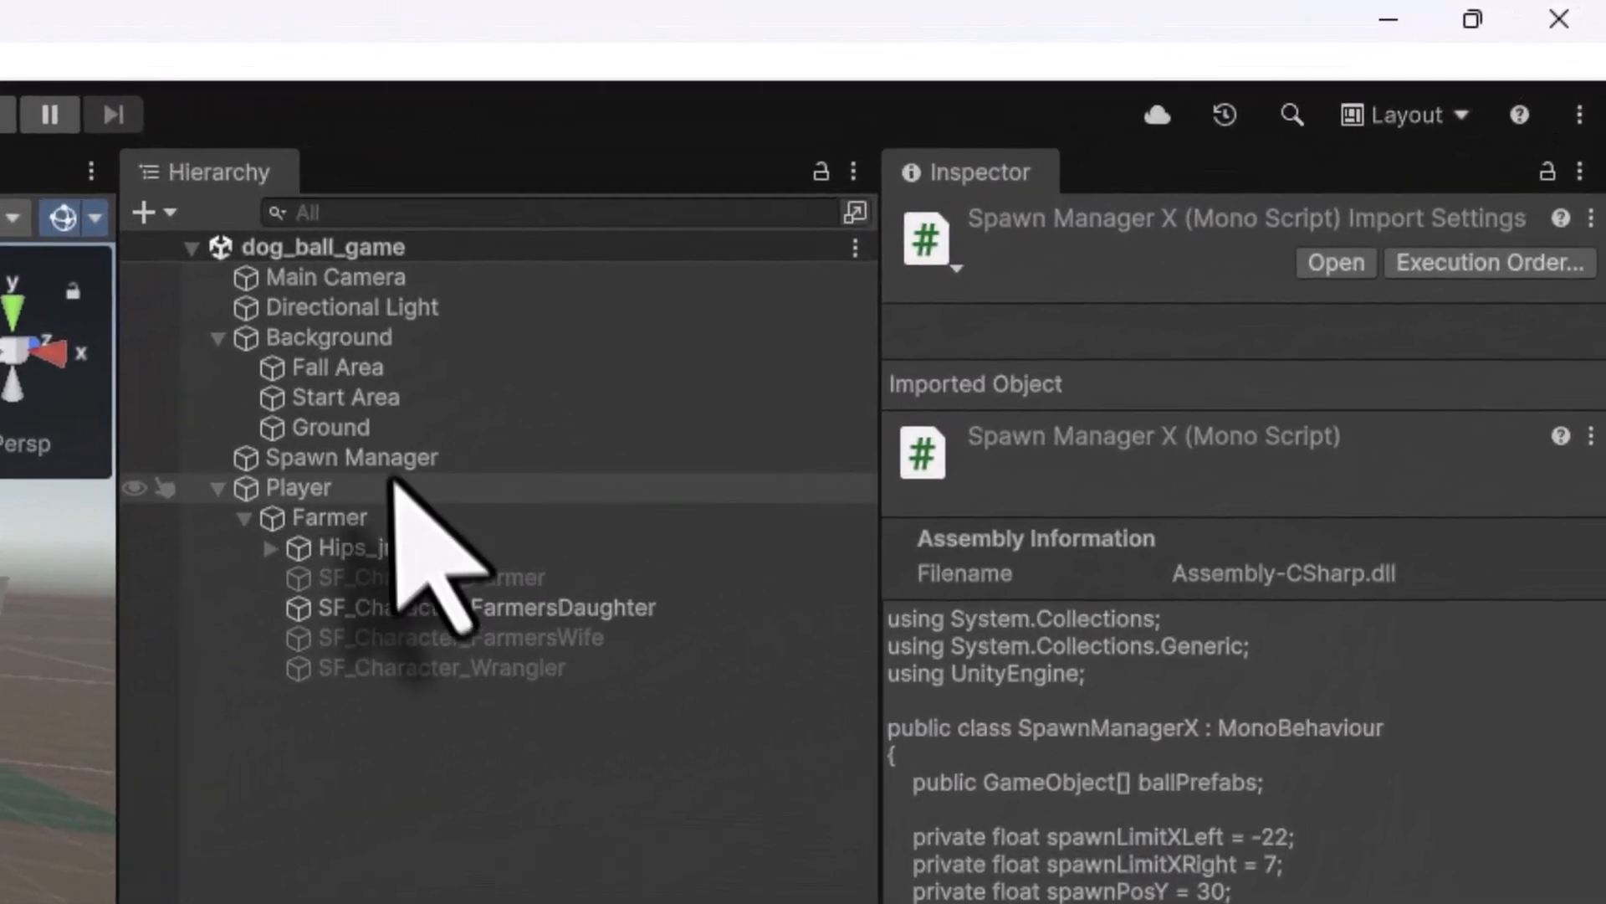
click(387, 458)
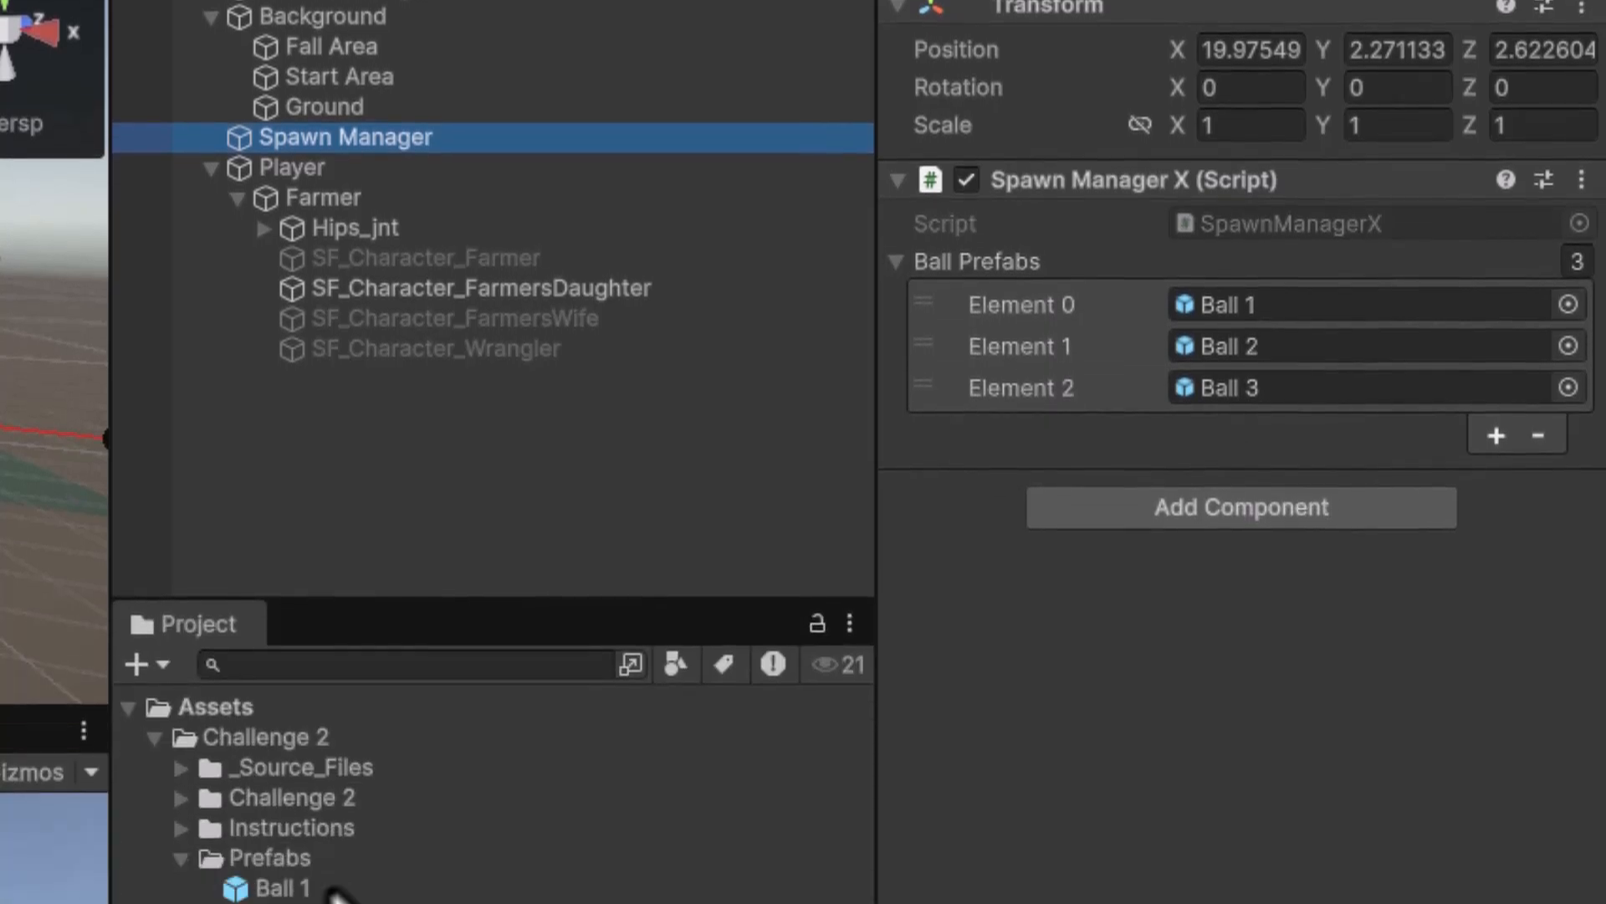
click(289, 225)
click(333, 235)
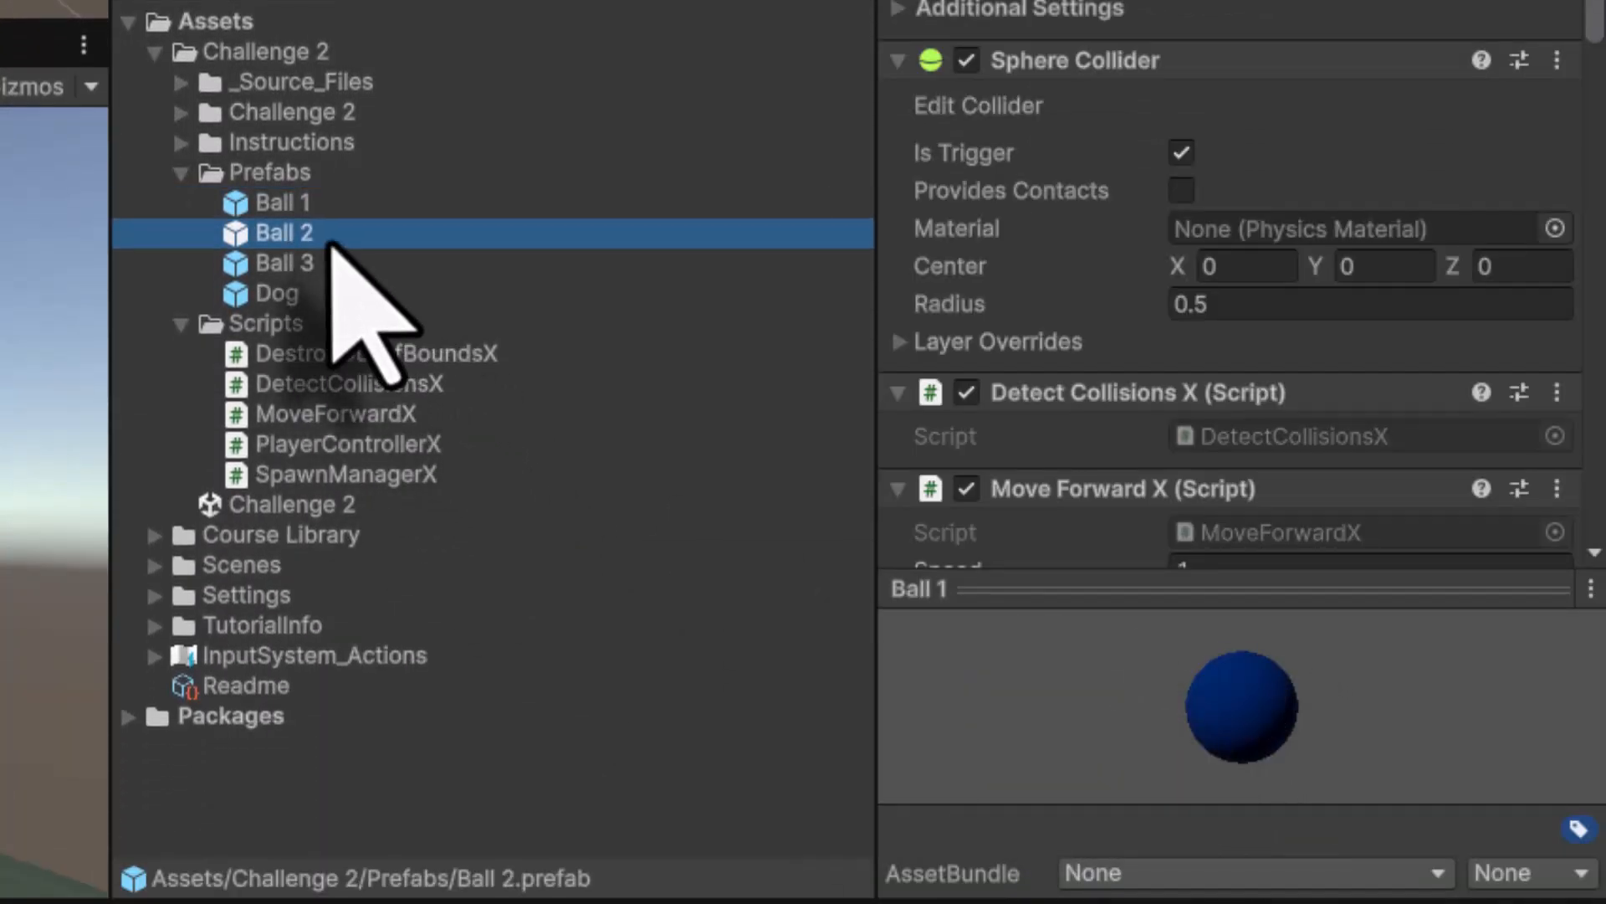
click(289, 266)
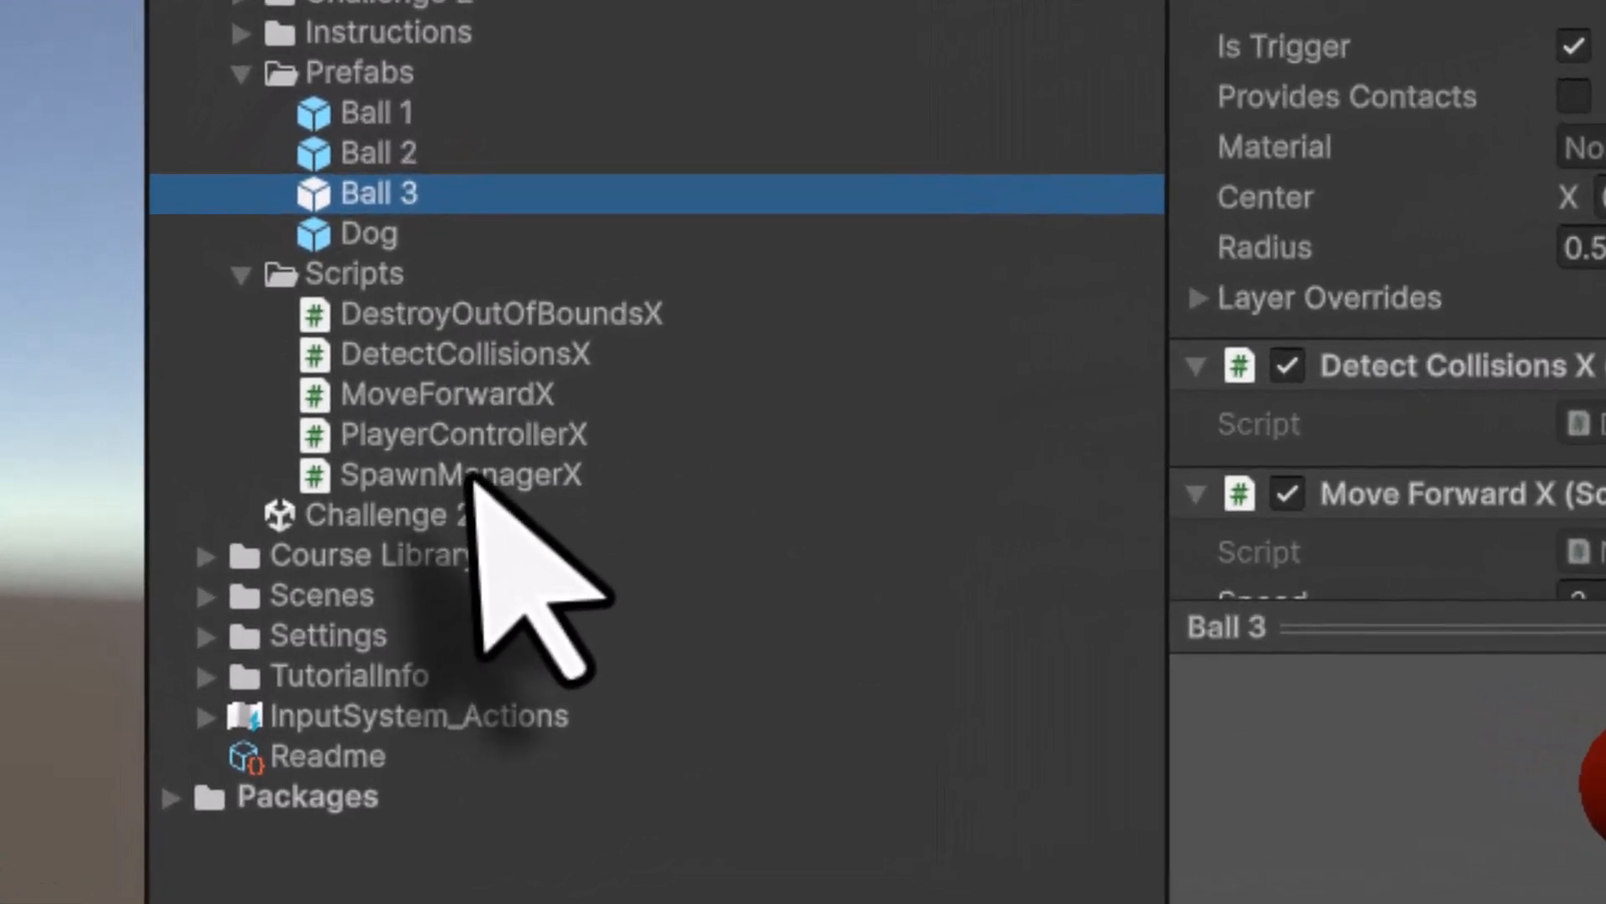
Open the SpawnManagerX script in VS Code and add the comment "// variable to hold ball index" at the start of SpawnRandomBall
click(318, 474)
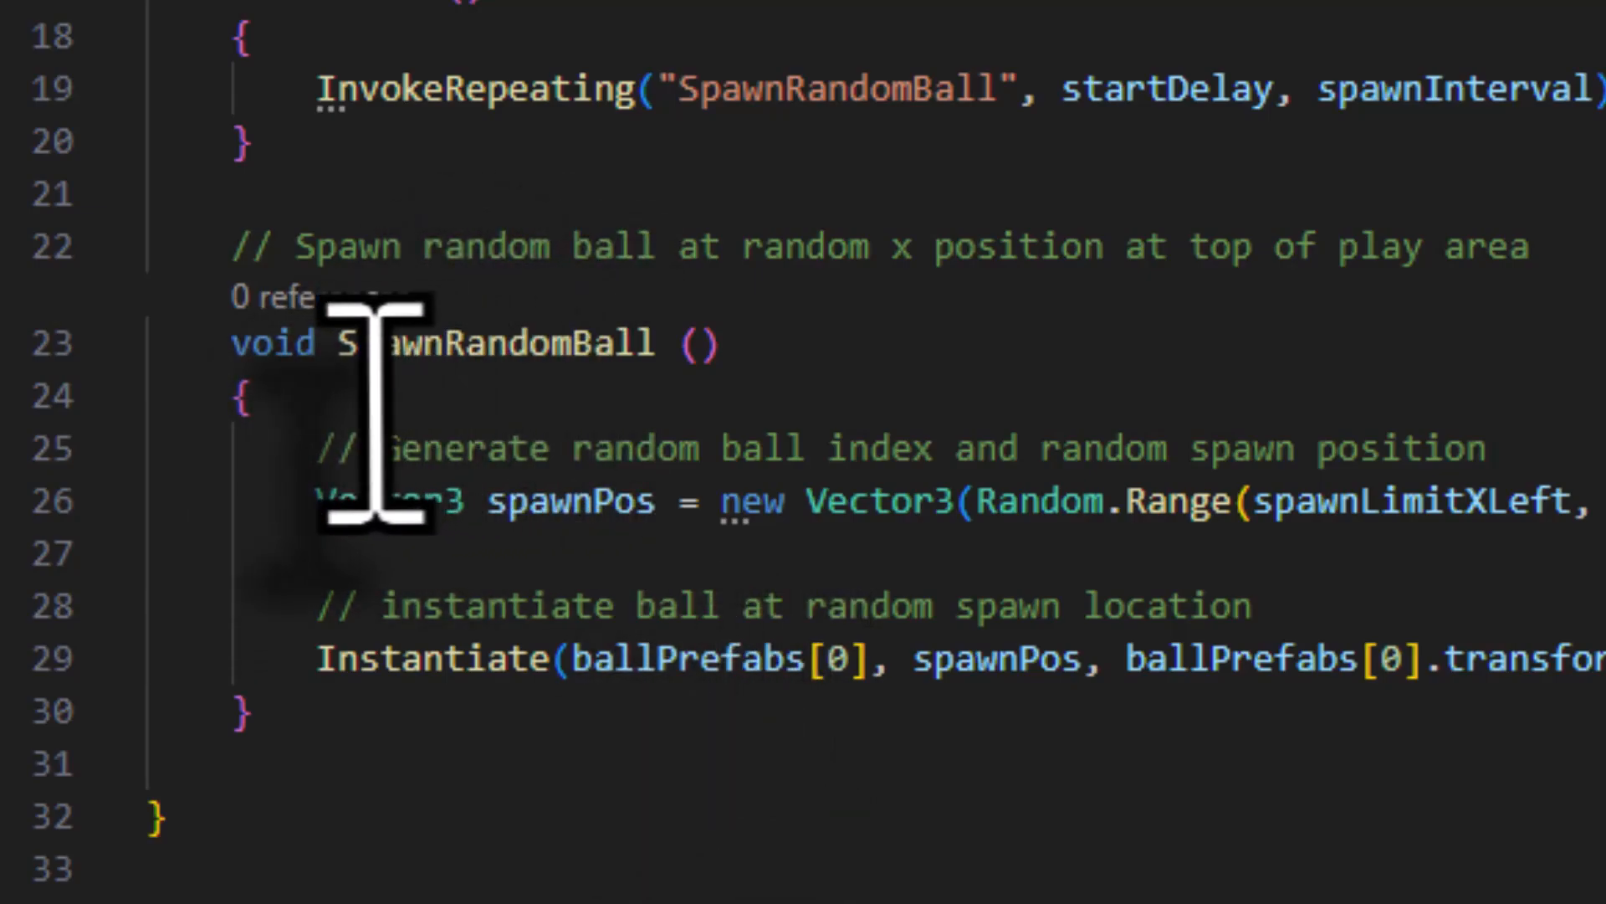
click(303, 400)
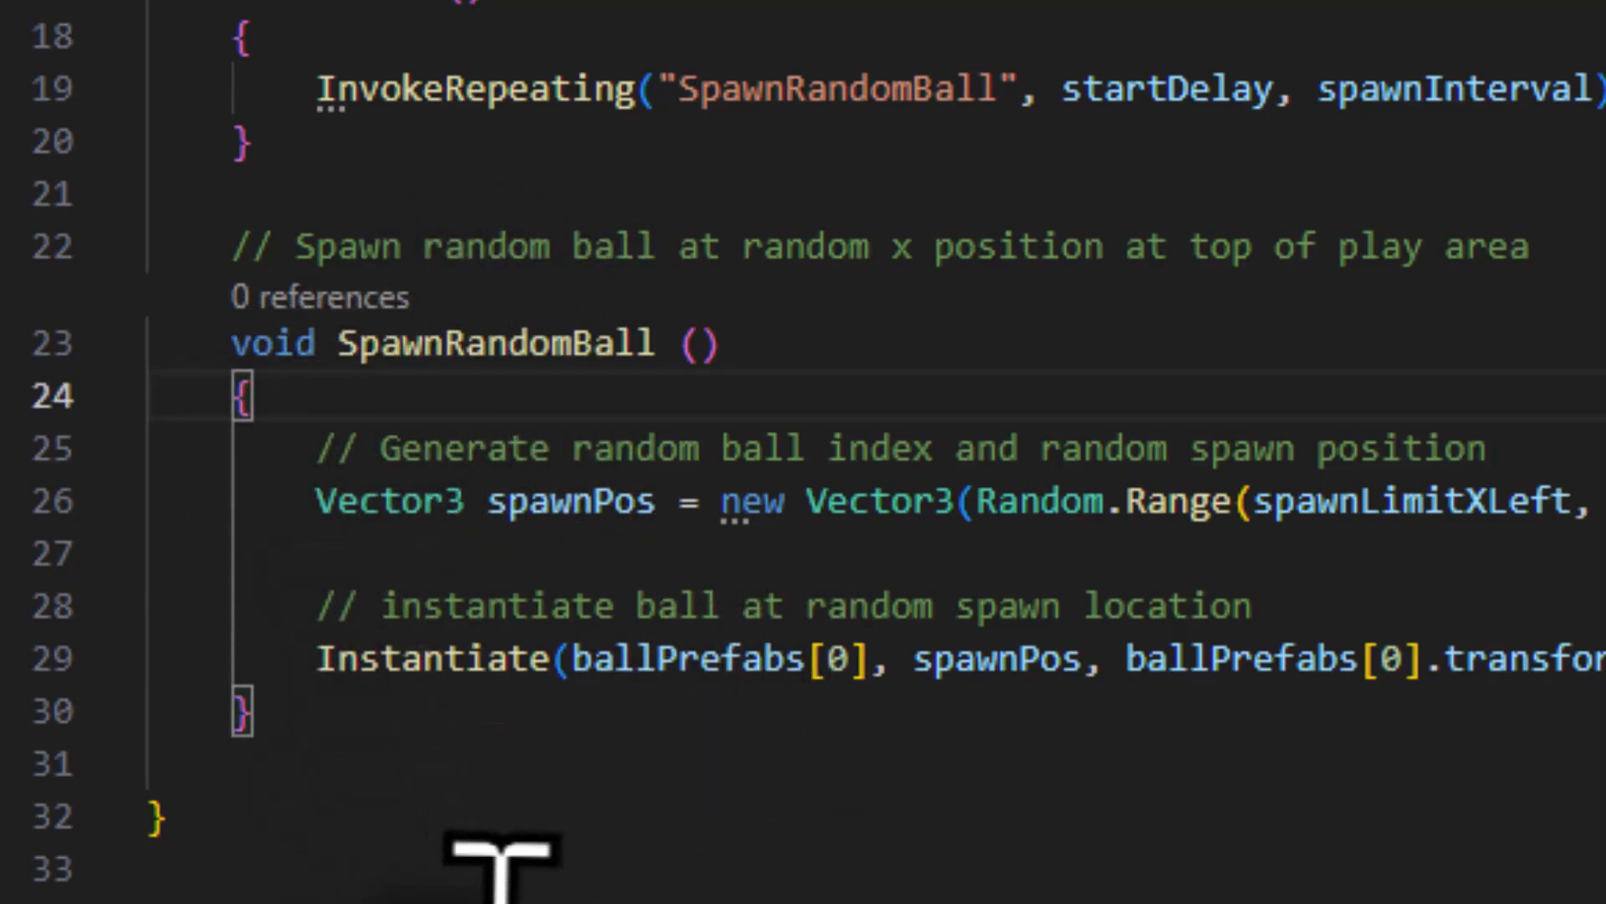
key(Return)
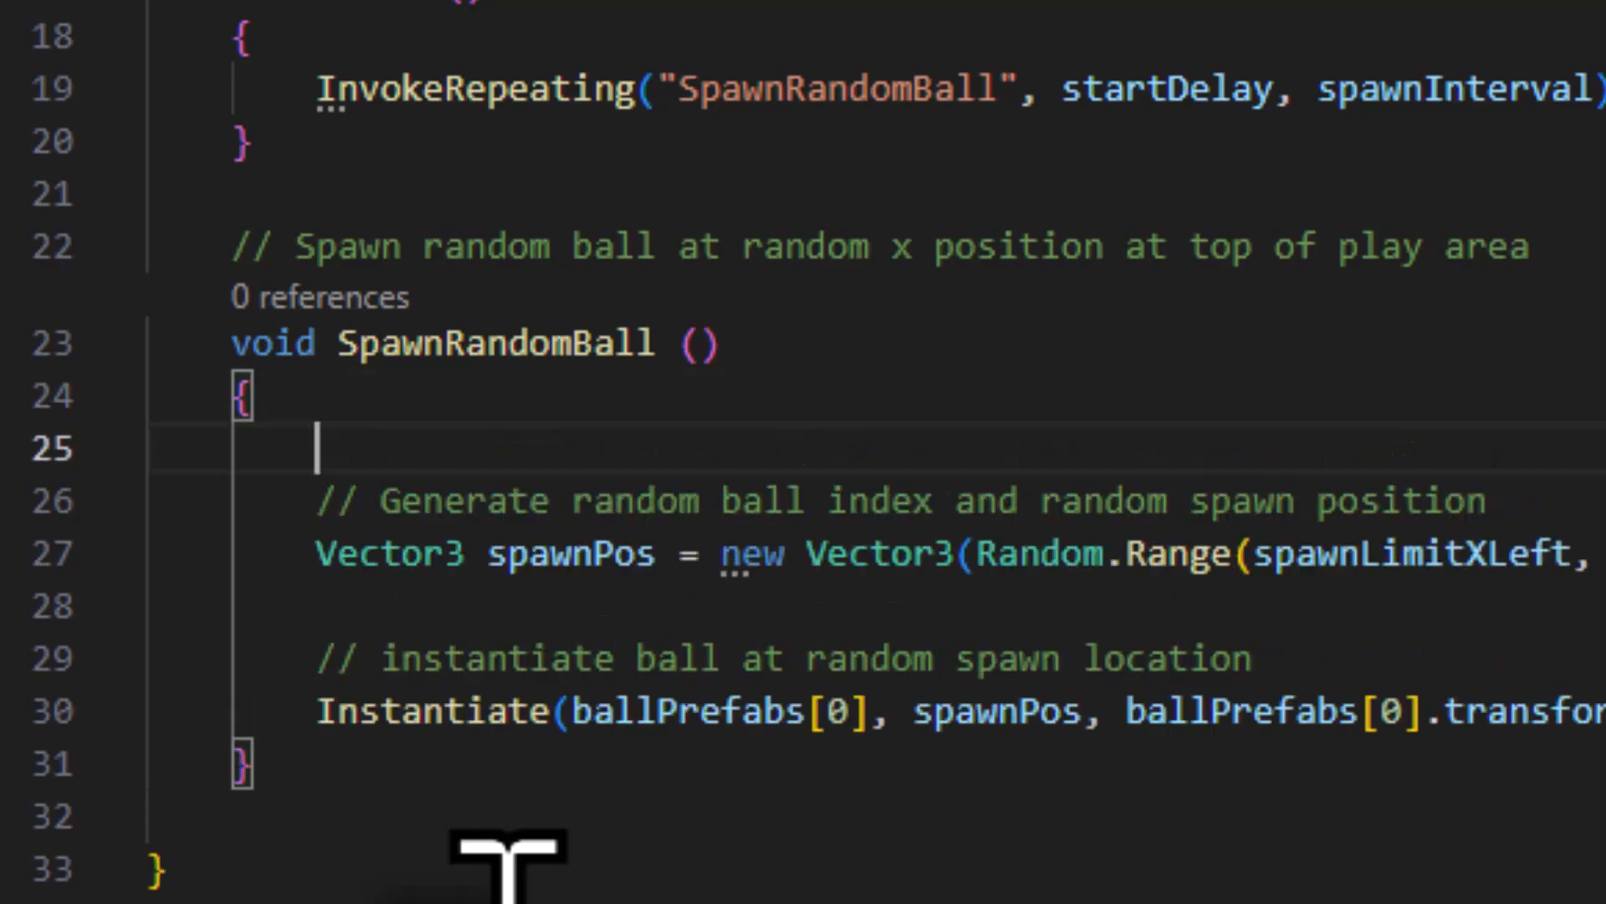
text(// variable)
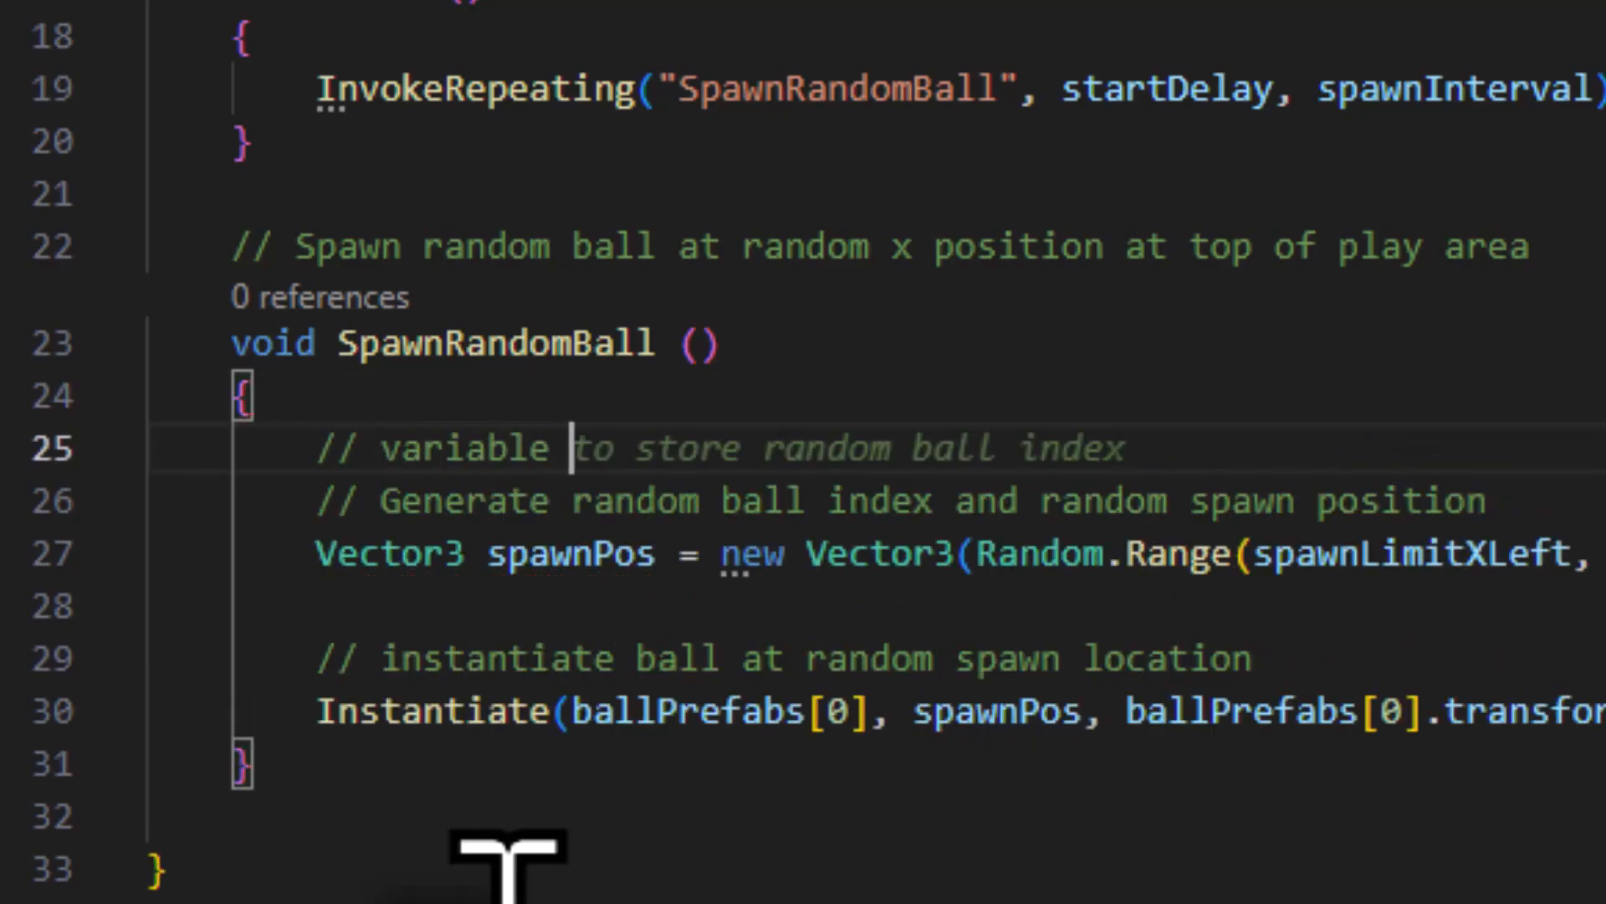
text( to hold ball index)
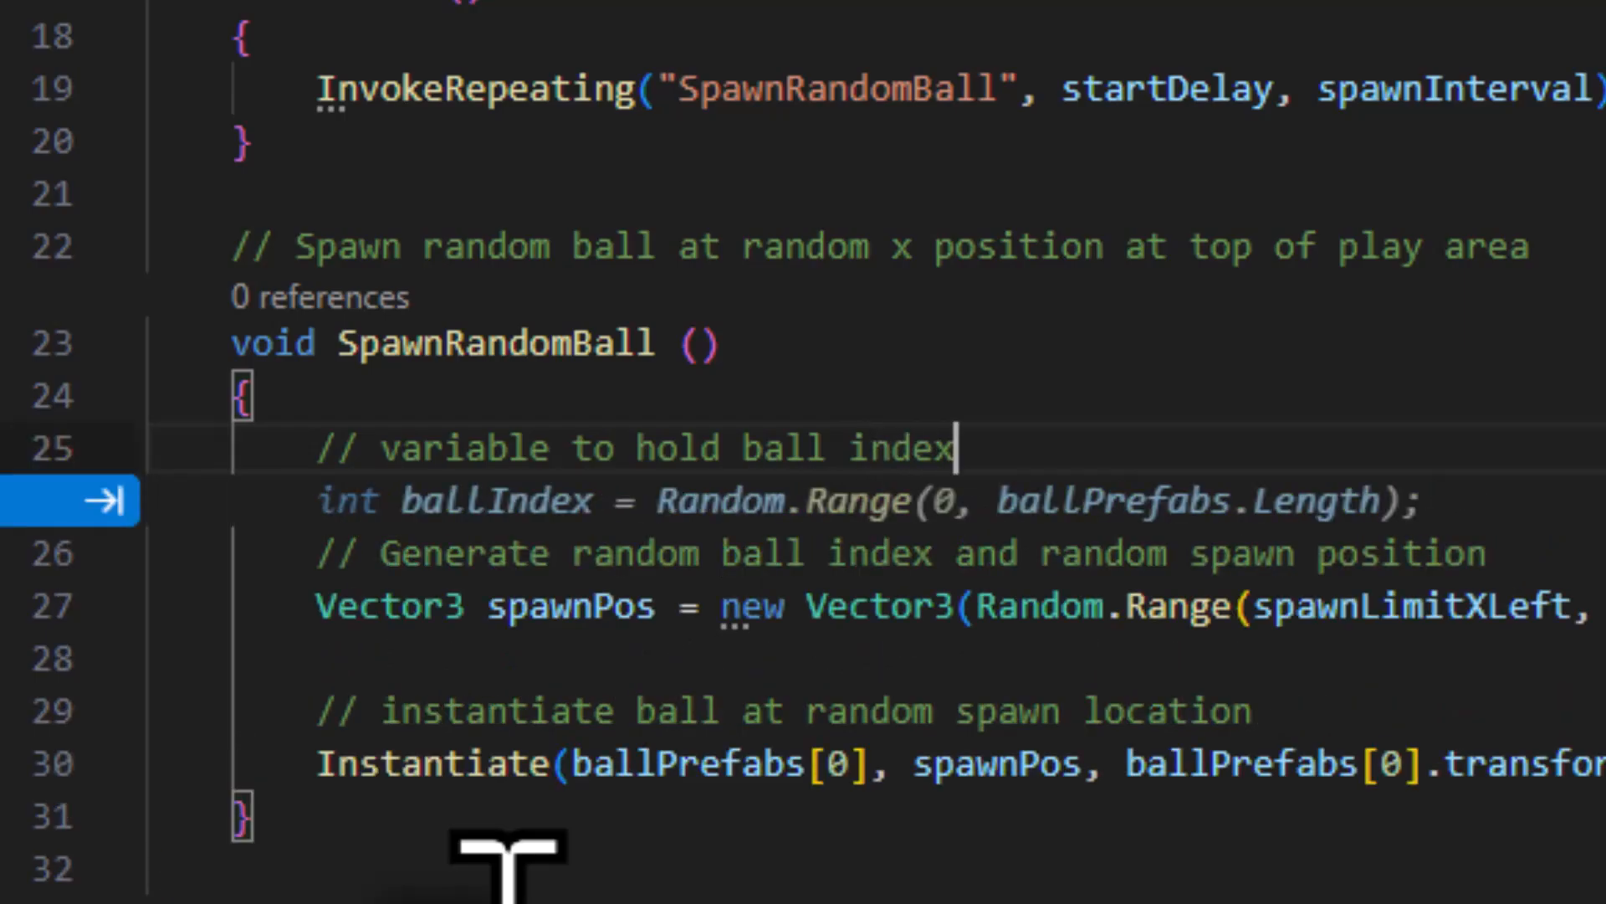
key(Return)
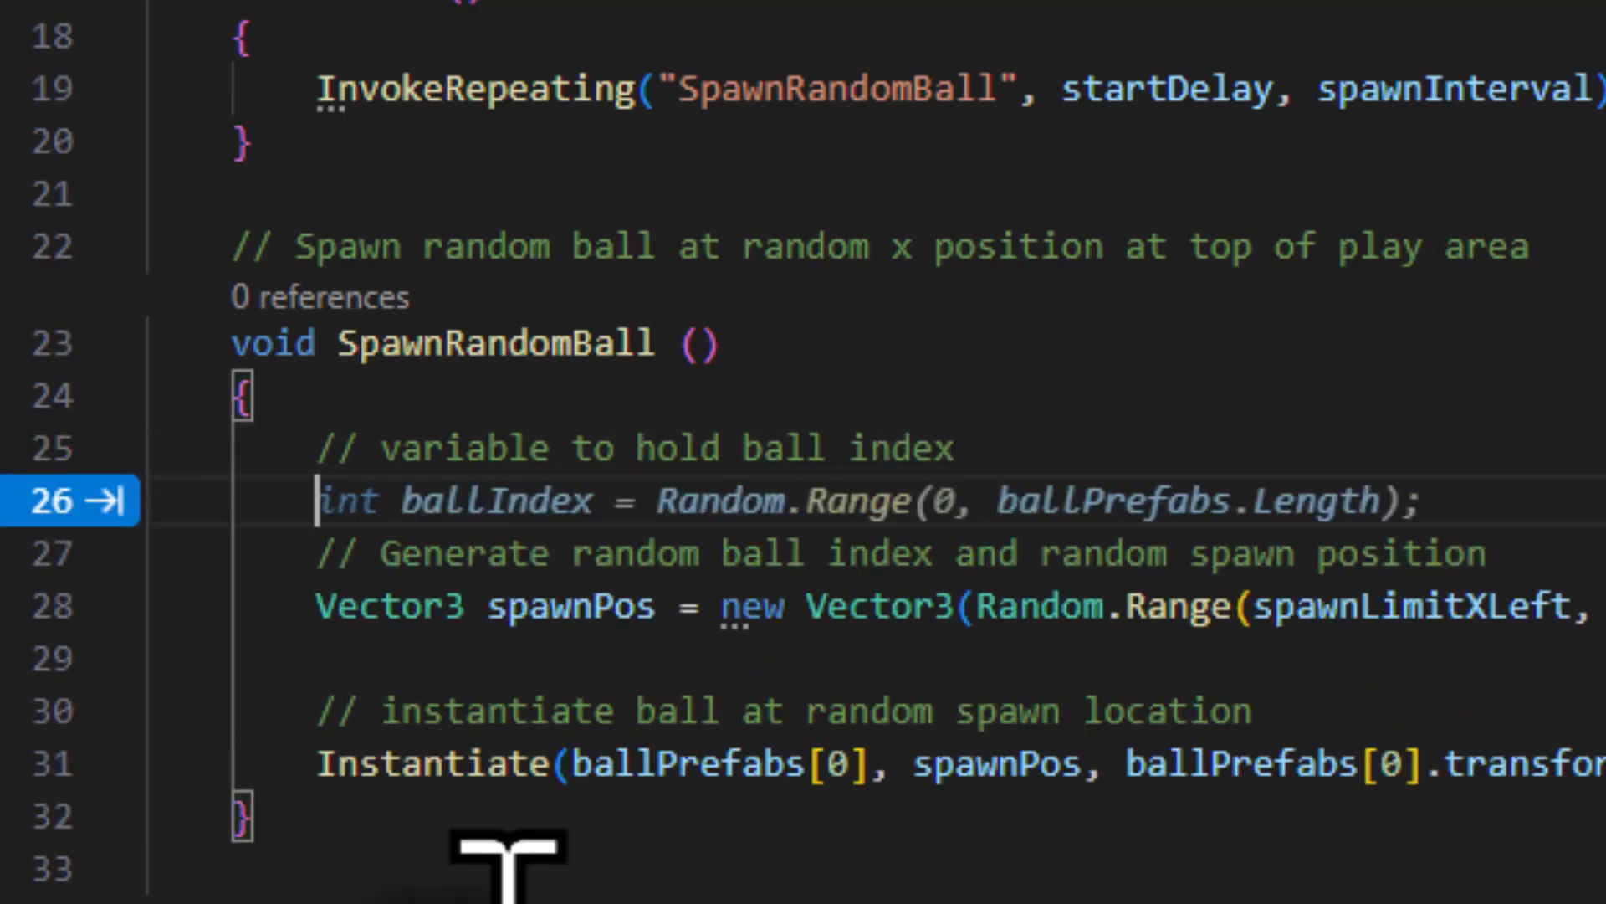
Below the comment in SpawnRandomBall, declare int ballIndex = Random.Range(0, ballPrefabs.Length);
text(int )
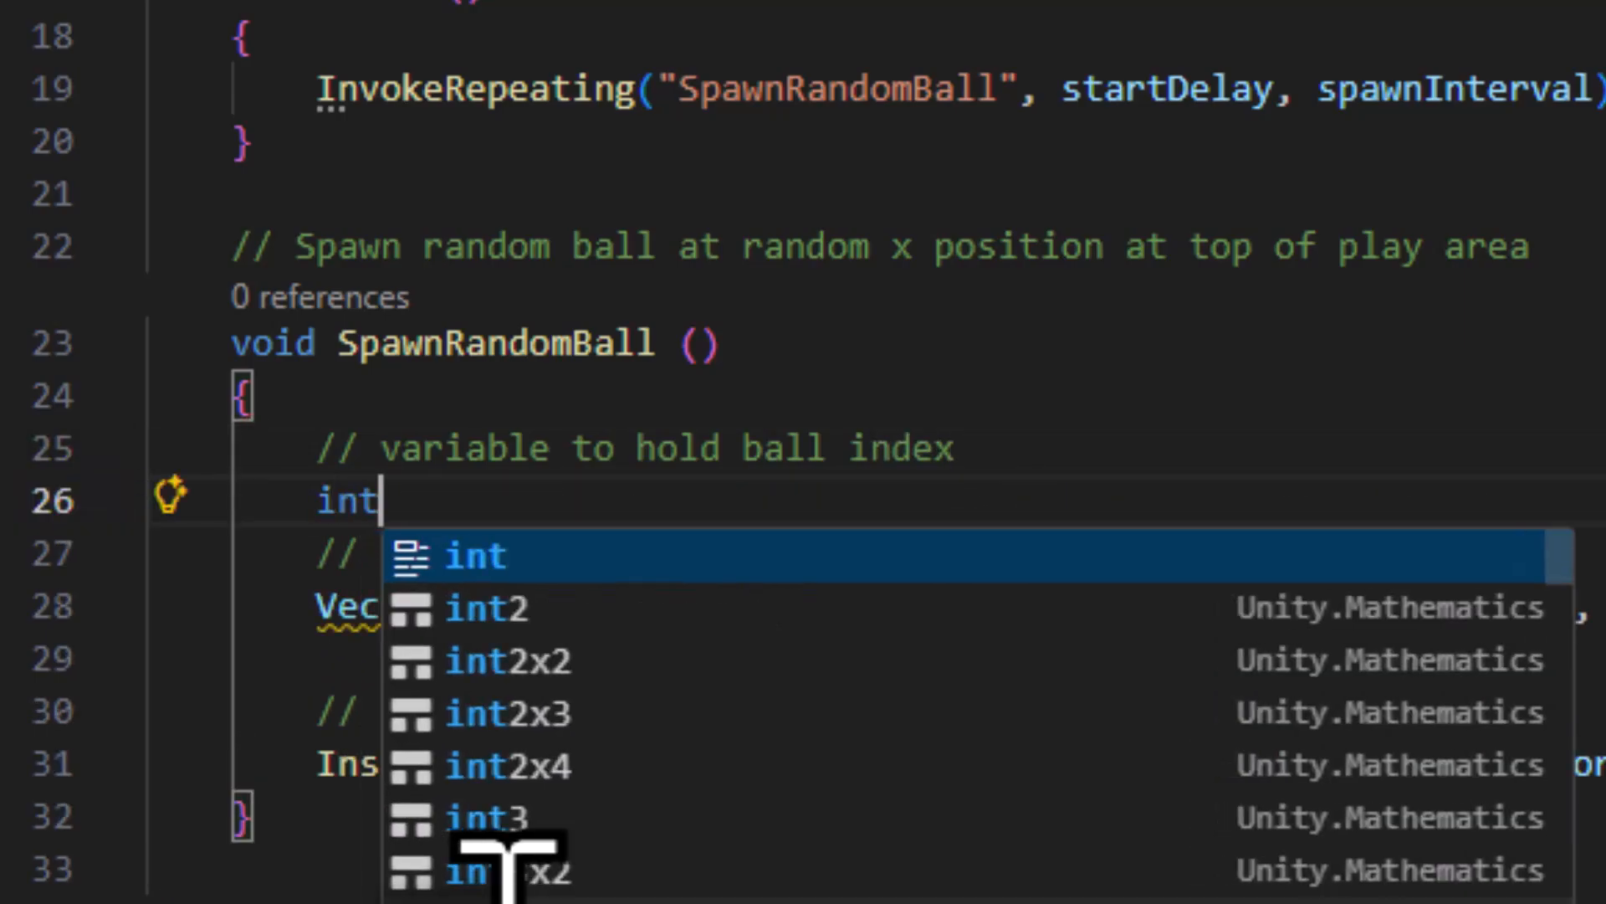
text(ba)
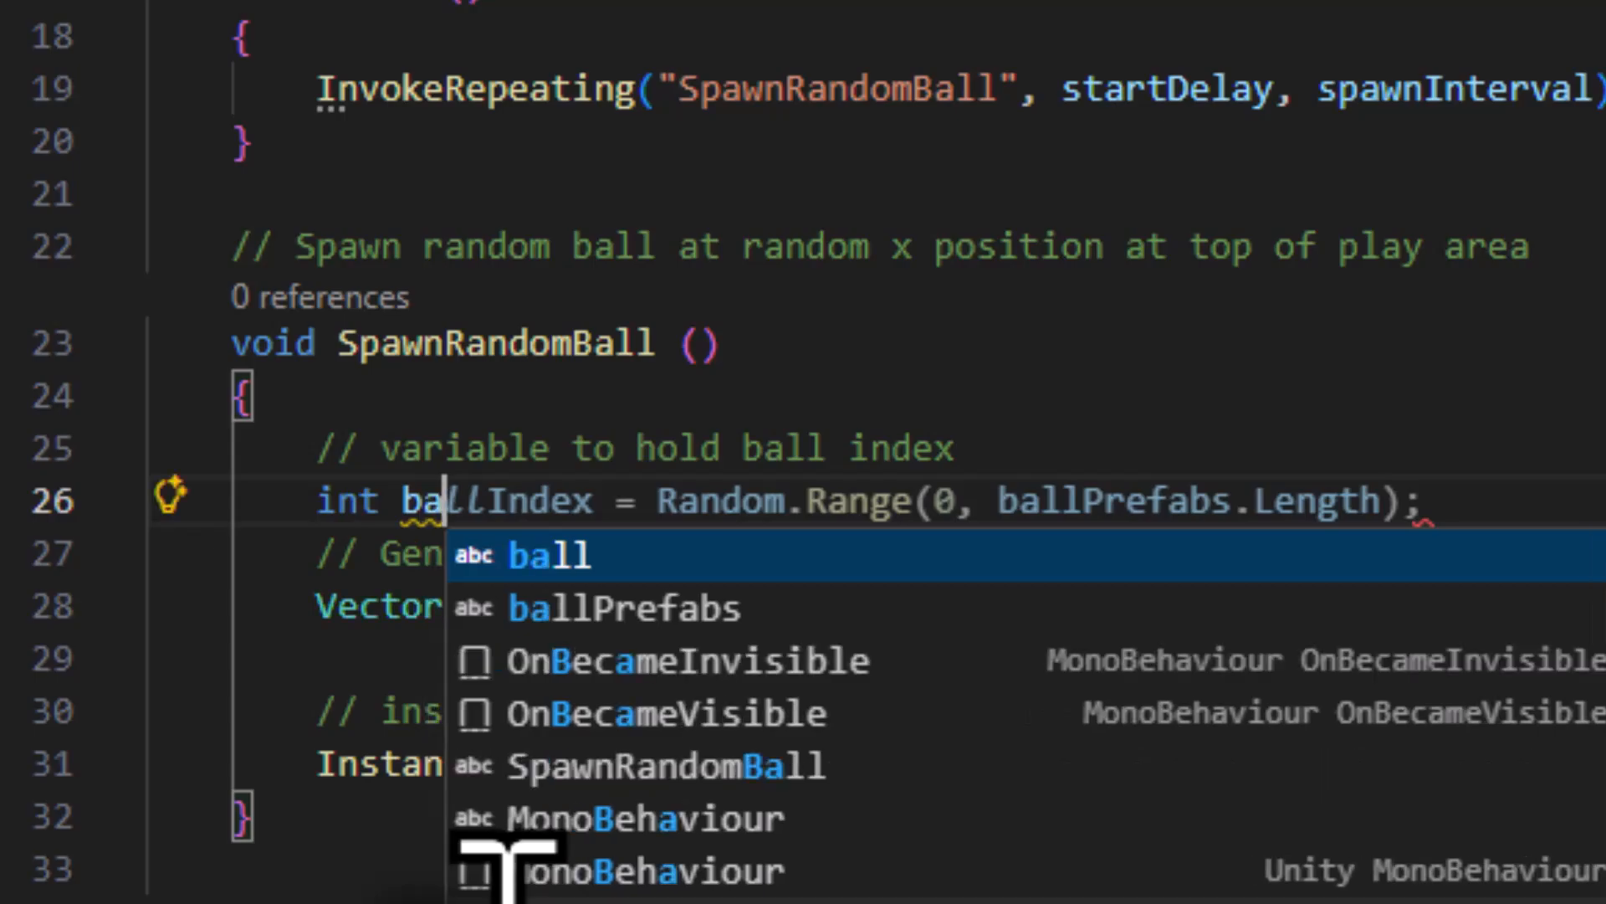
key(BackSpace)
text(allIndex)
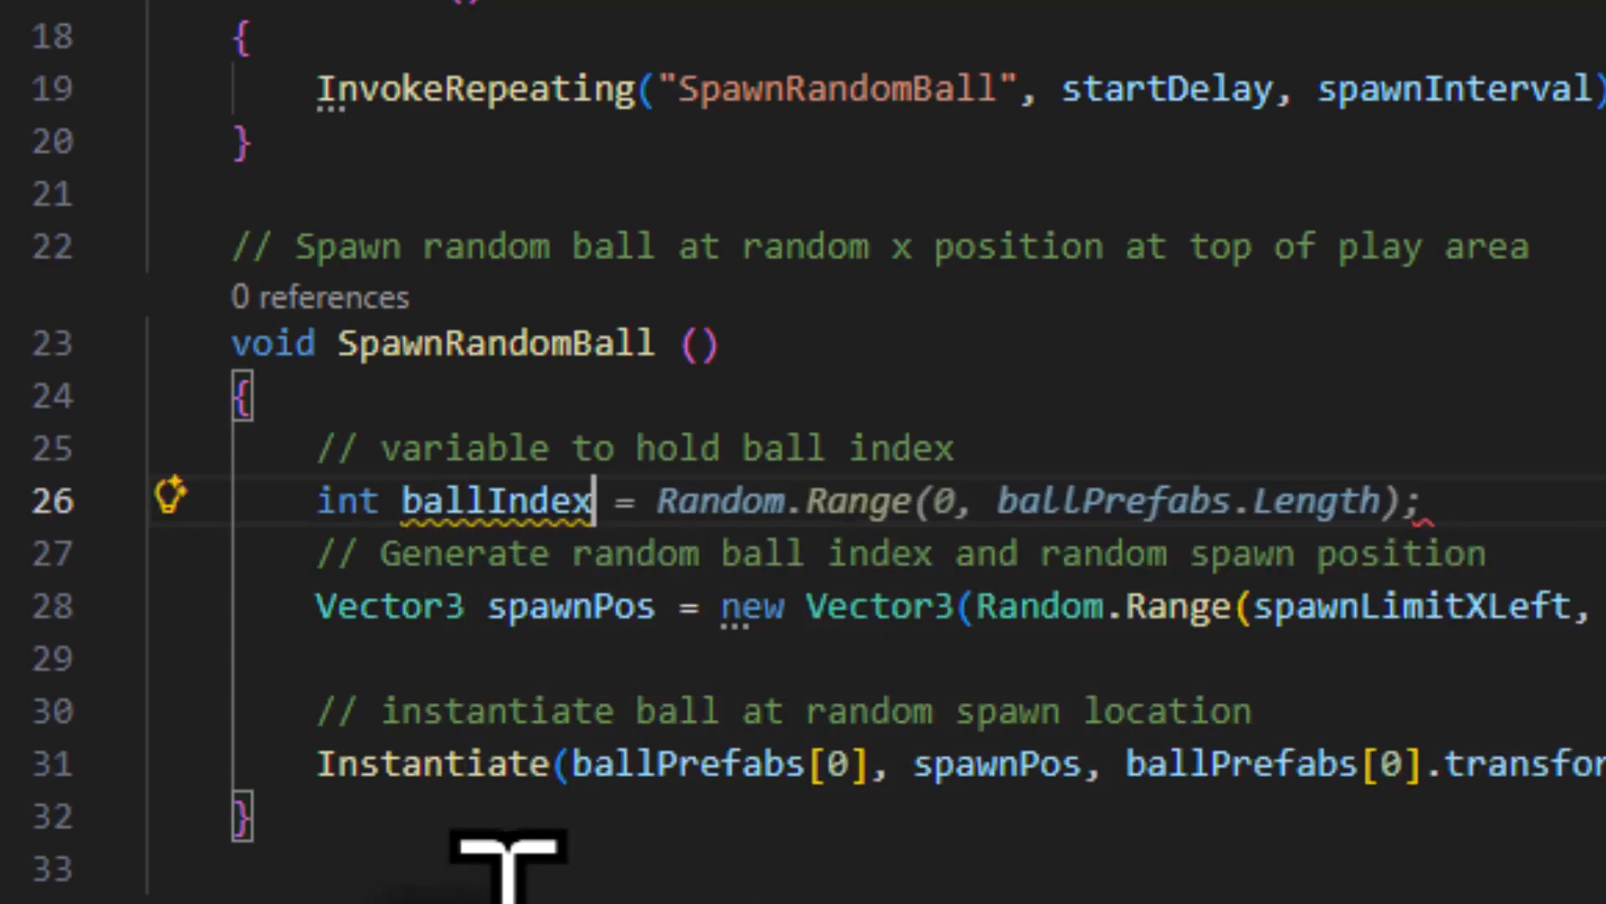
text( = )
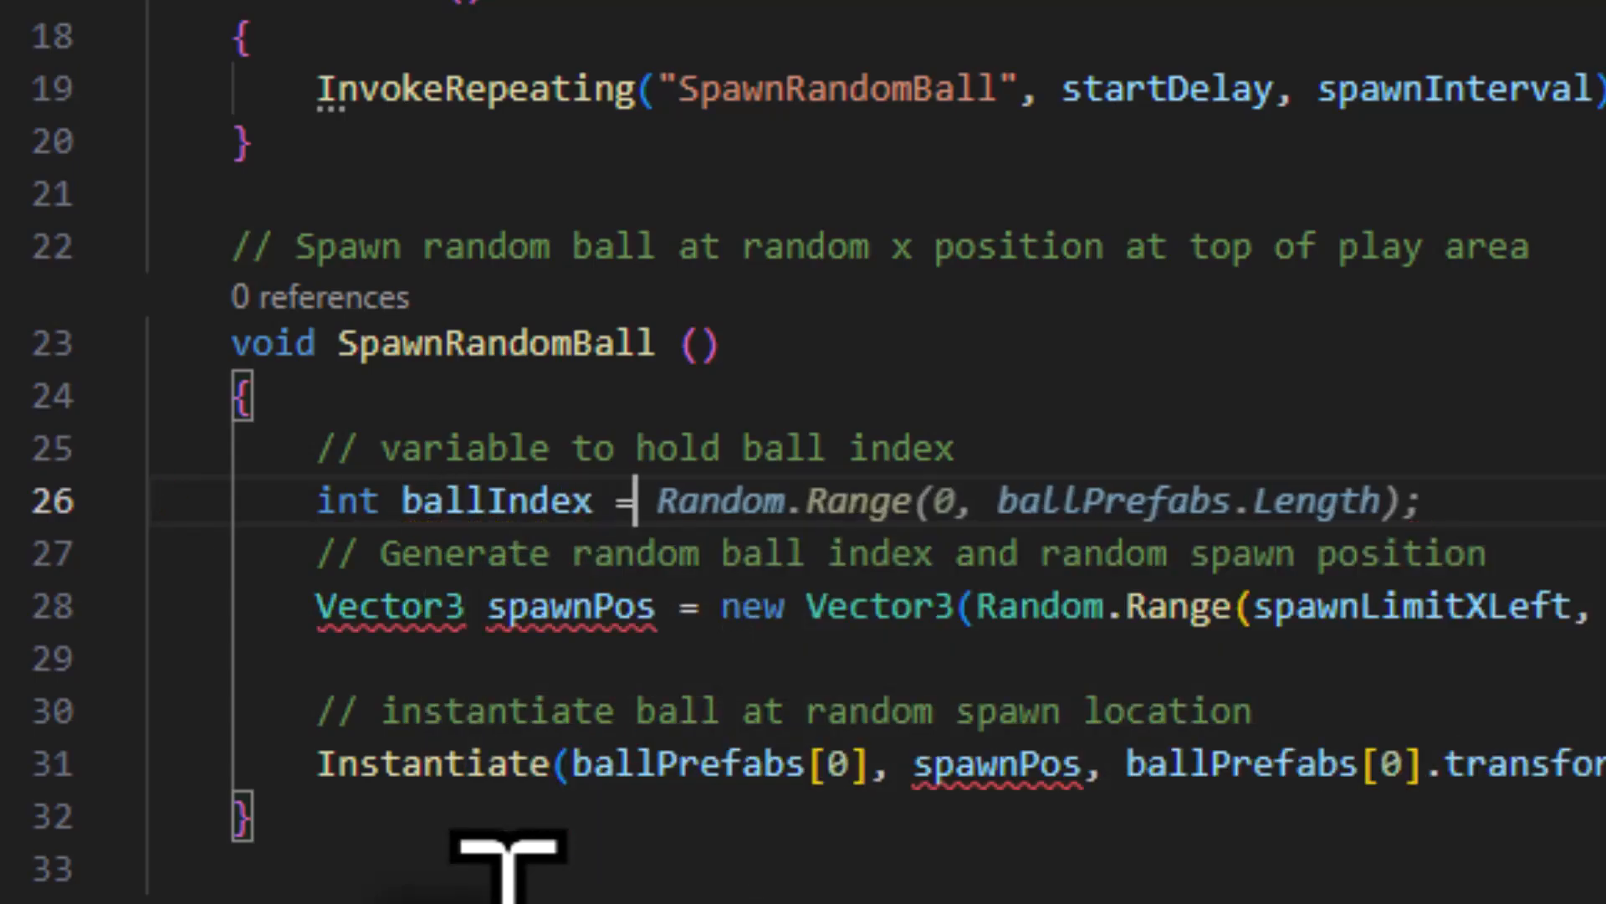
text(Random.)
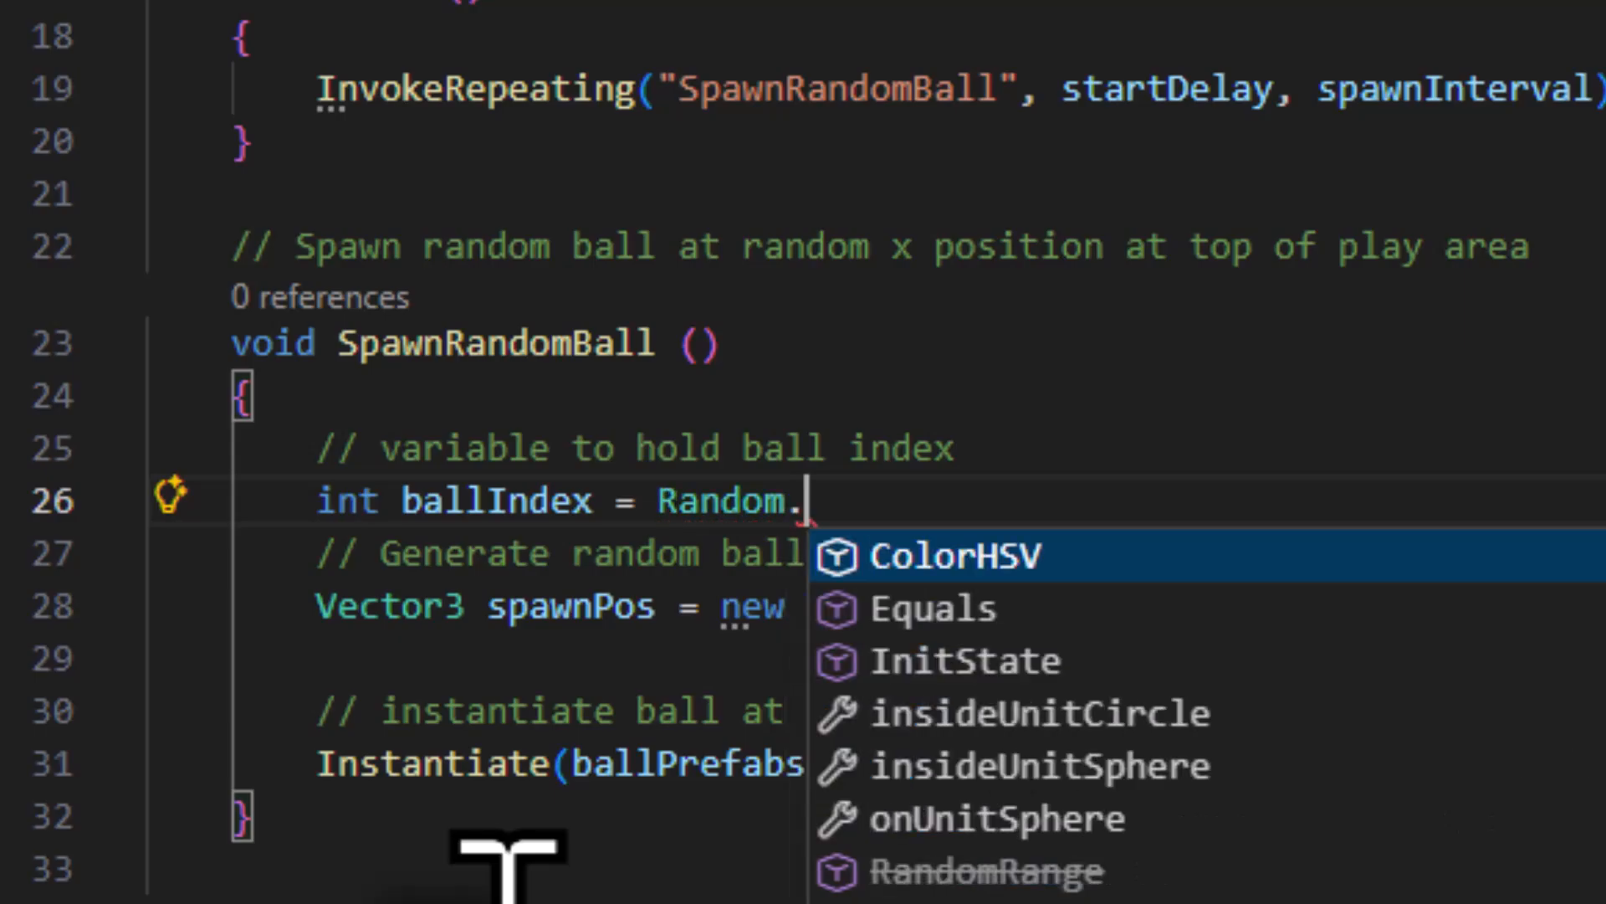
text(Range)
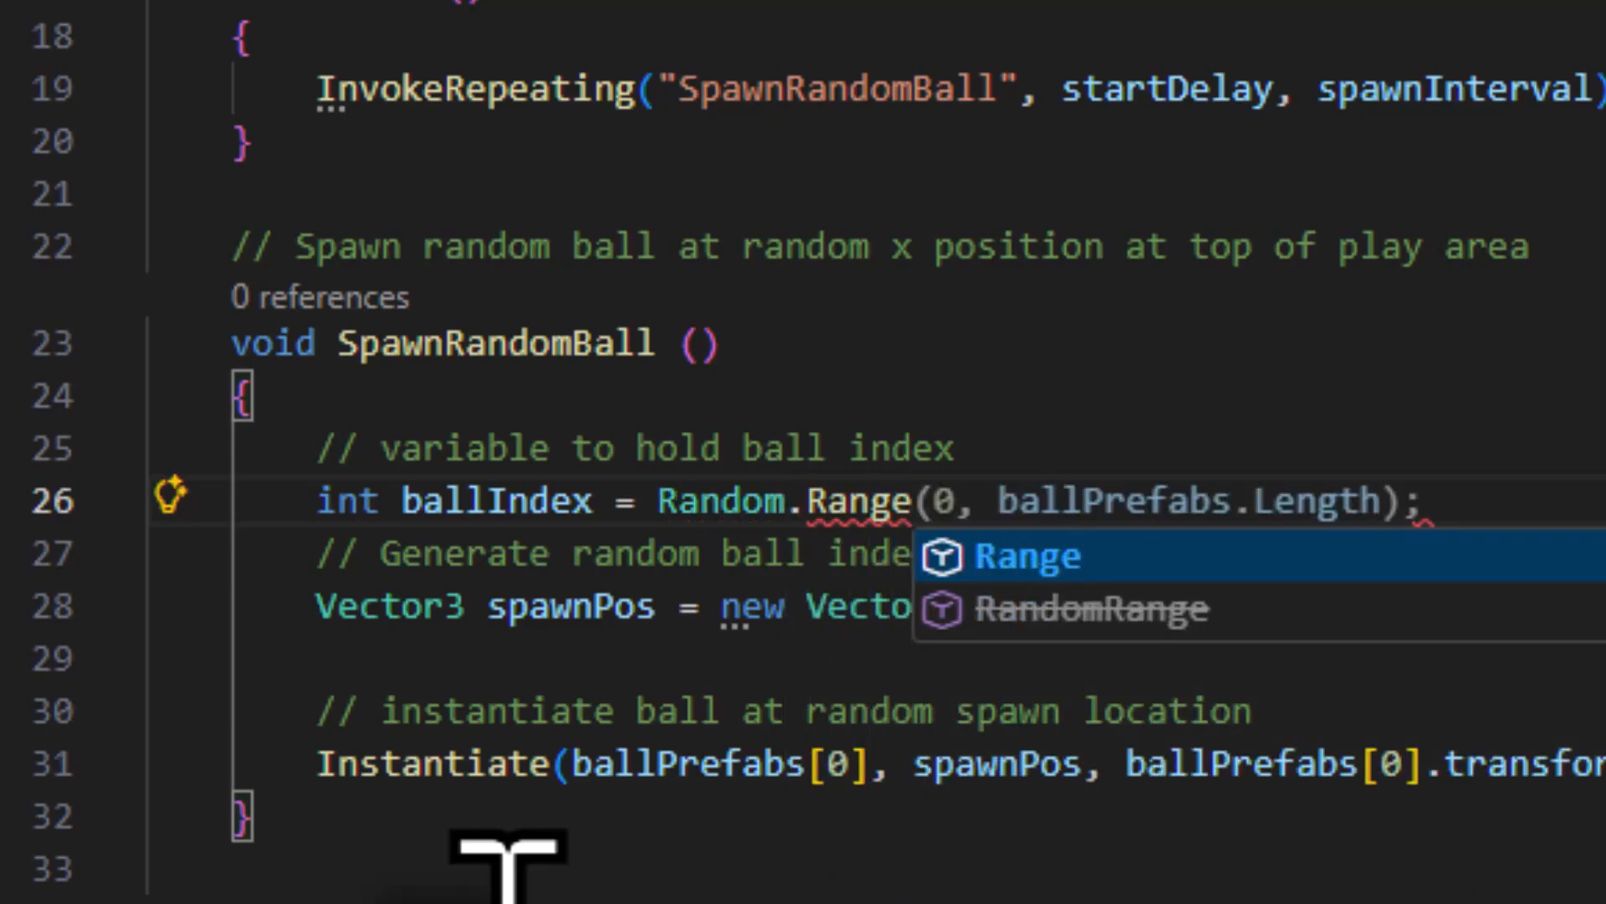
text(()
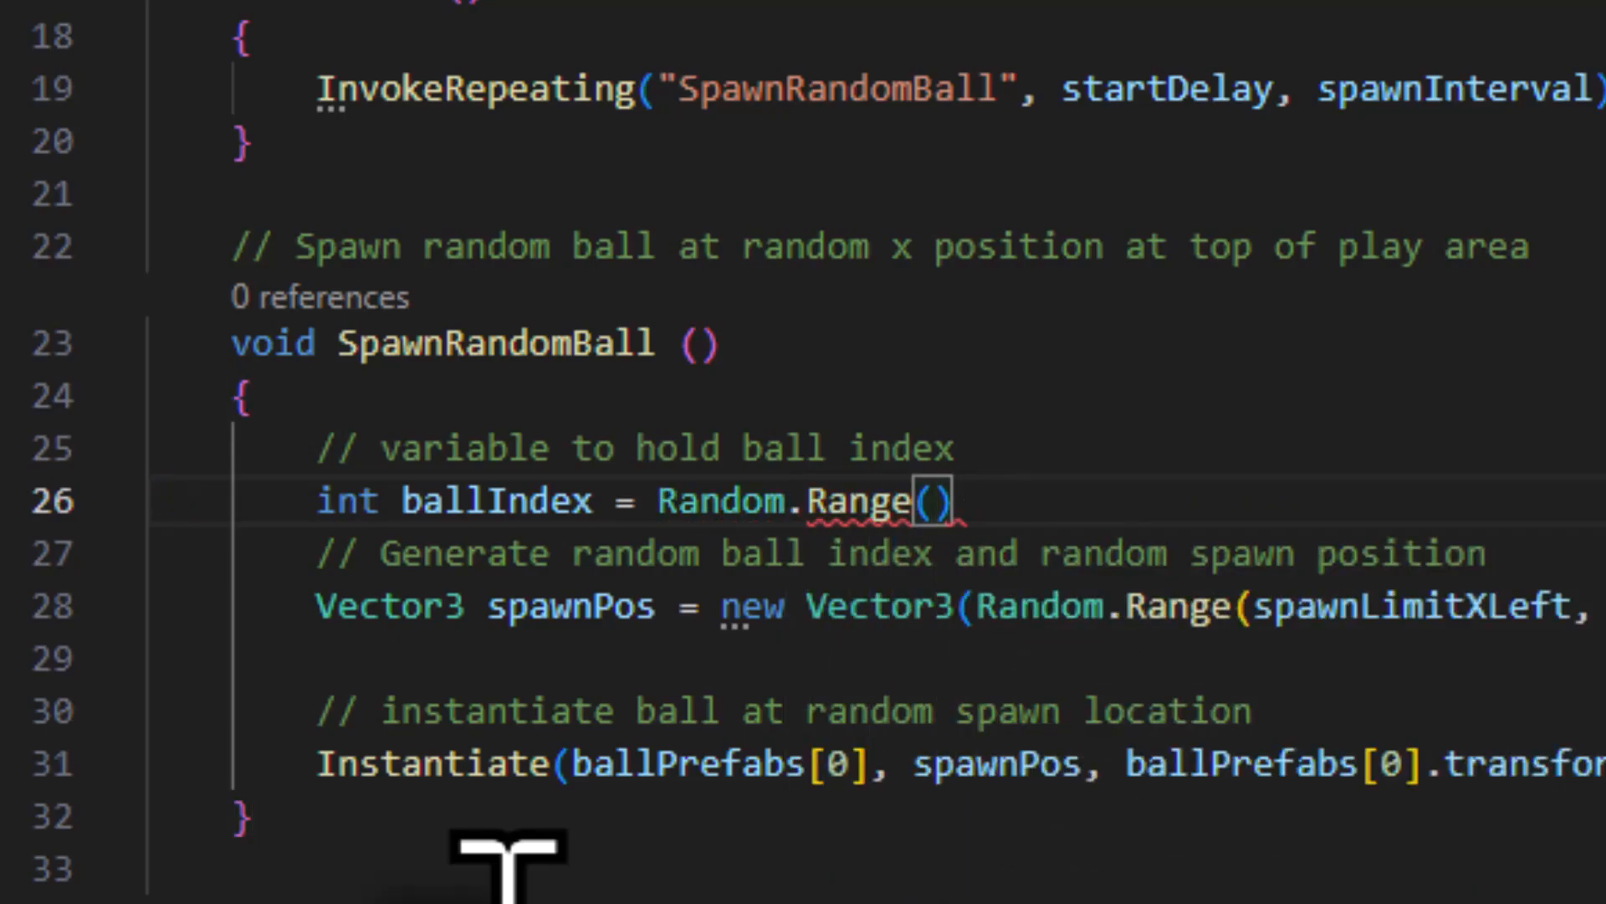
text(0)
text(, ballp)
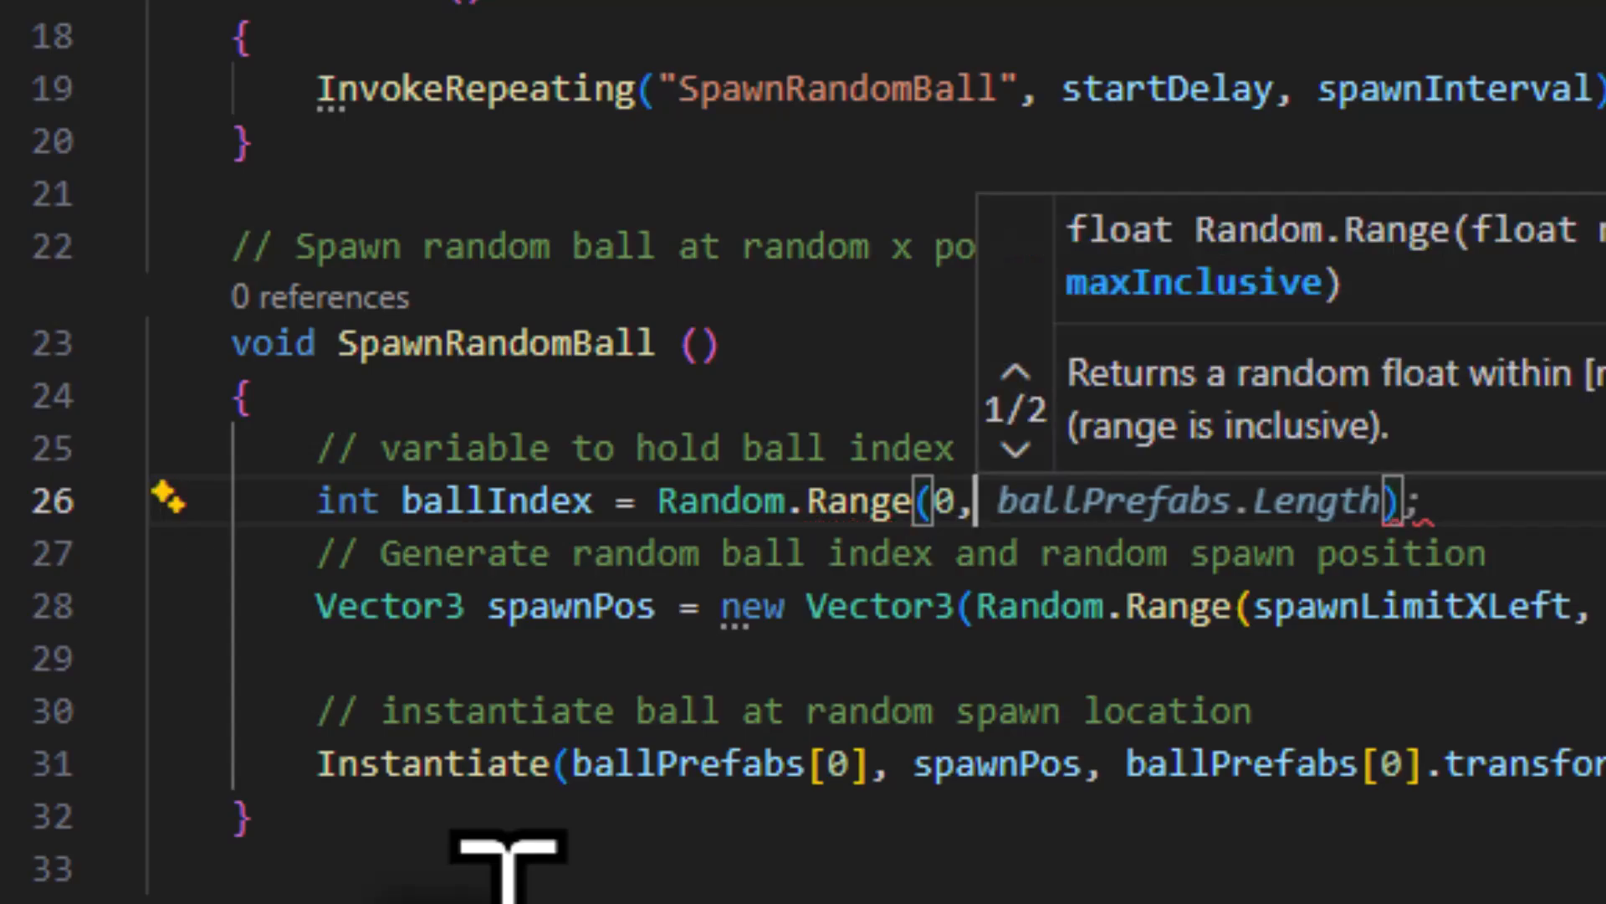
text(refabs.le)
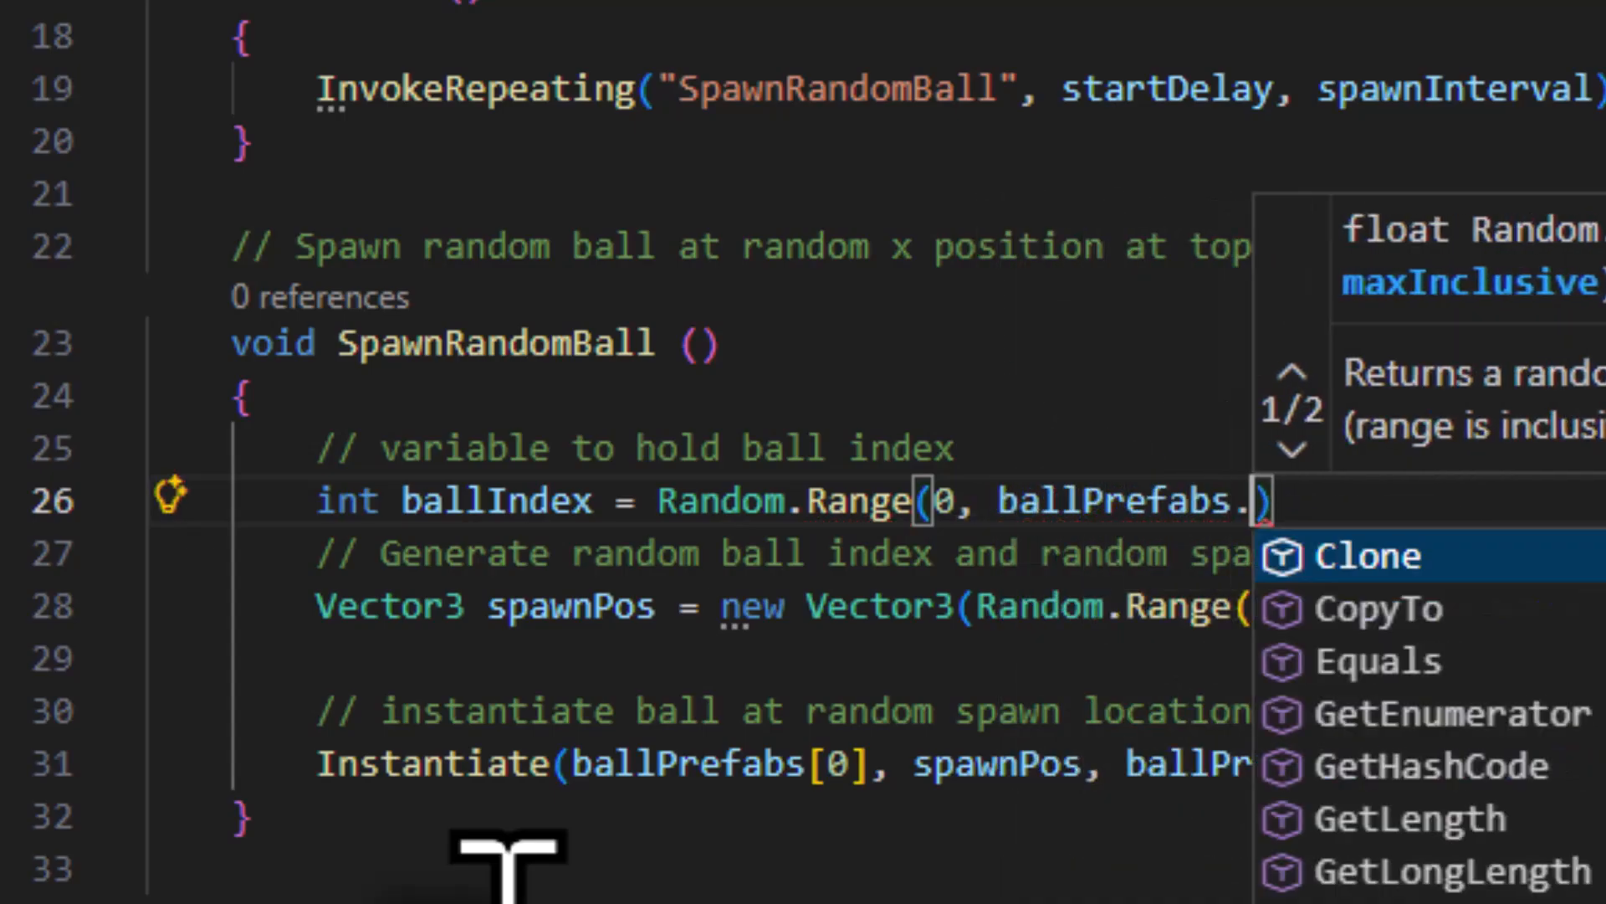
key(Tab)
text())
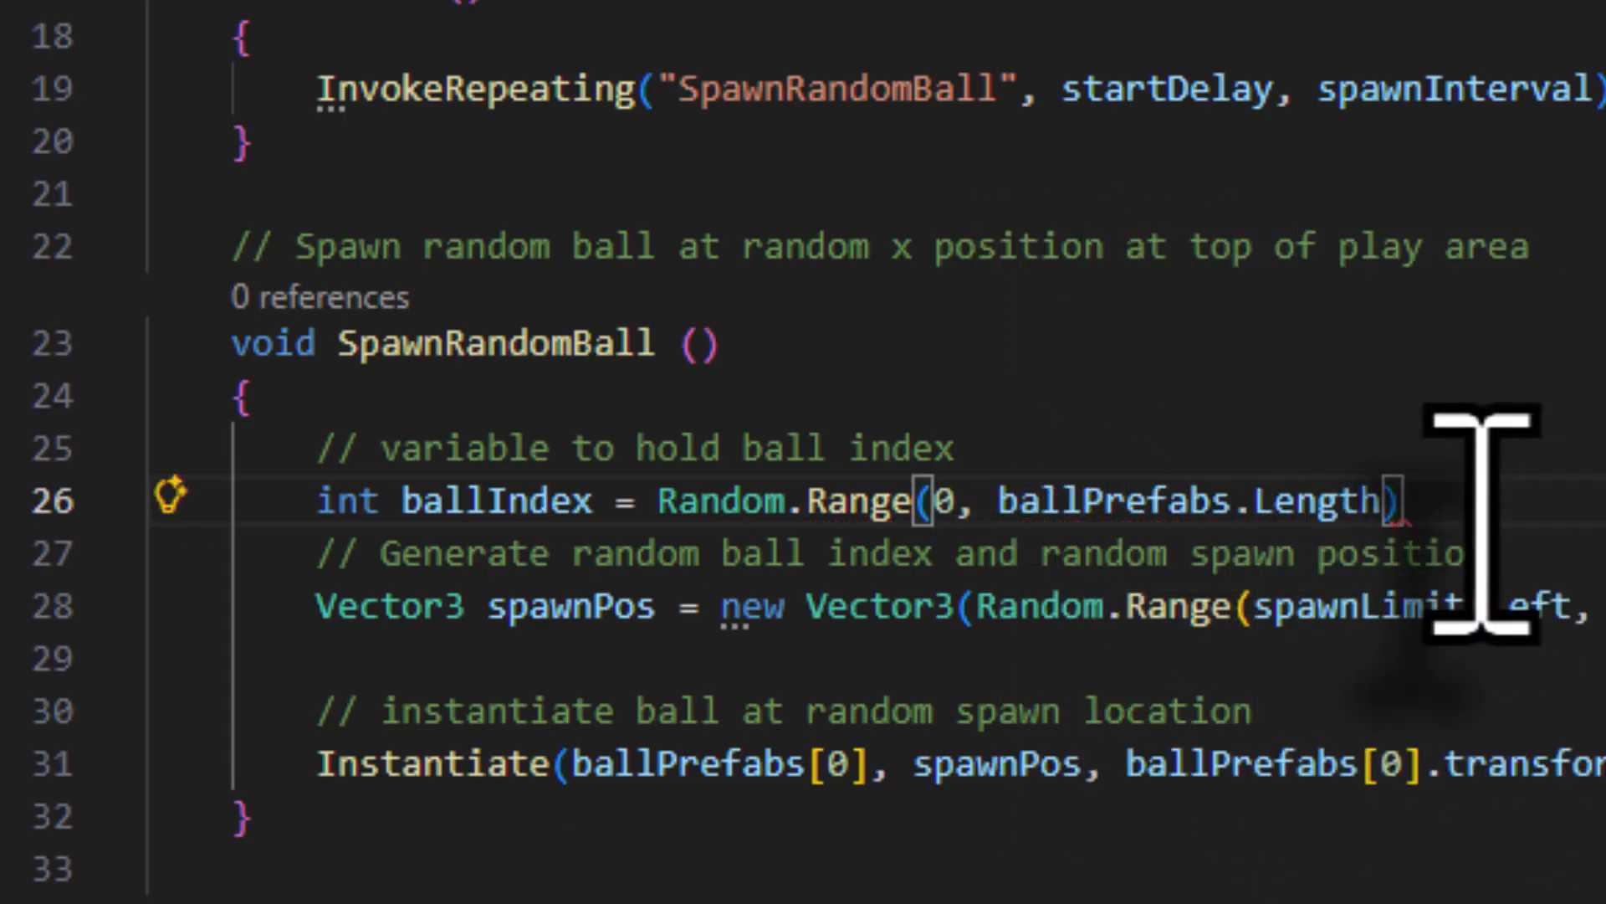
text(;)
Accept the suggested edit replacing both ballPrefabs[0] references in the Instantiate call with ballPrefabs[ballIndex], and save the script
mouse_move(849, 506)
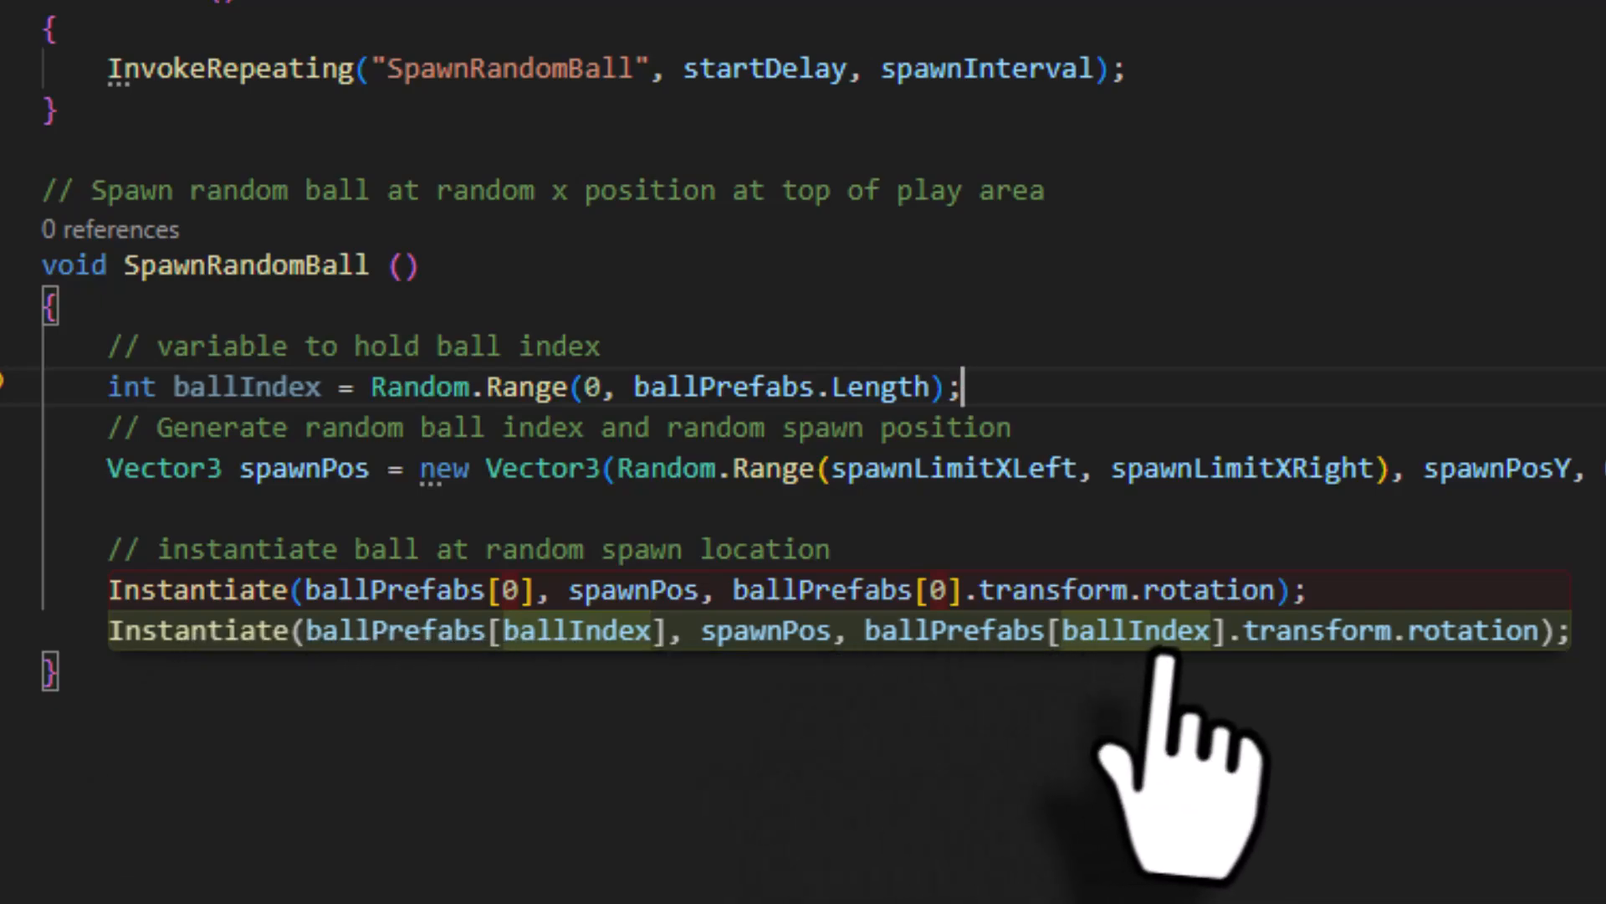
click(559, 643)
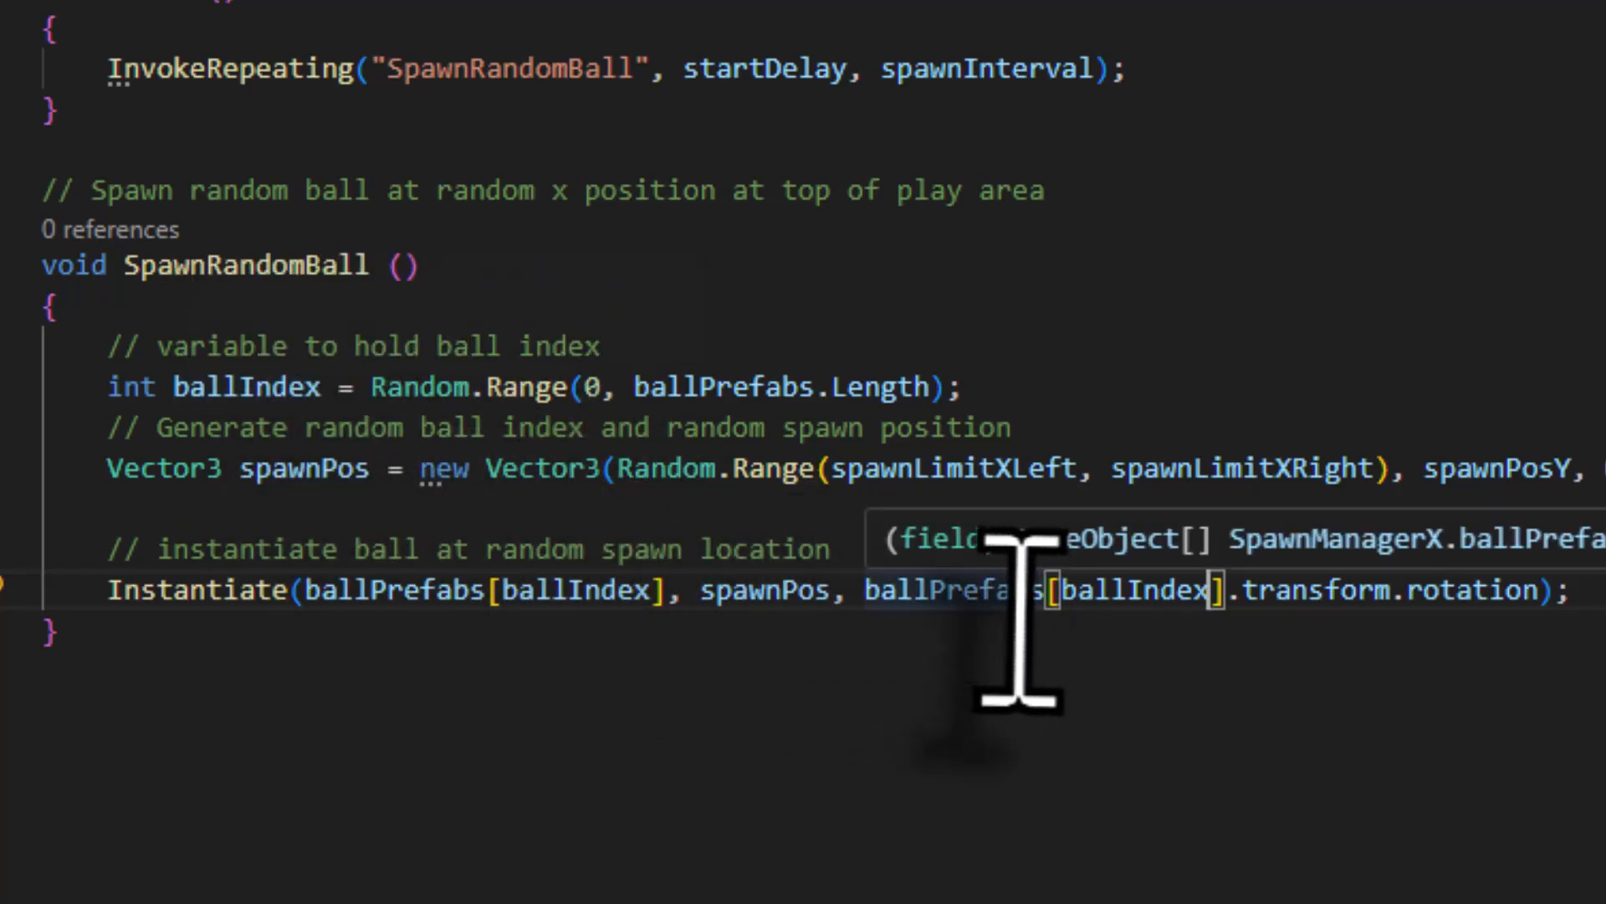
click(112, 42)
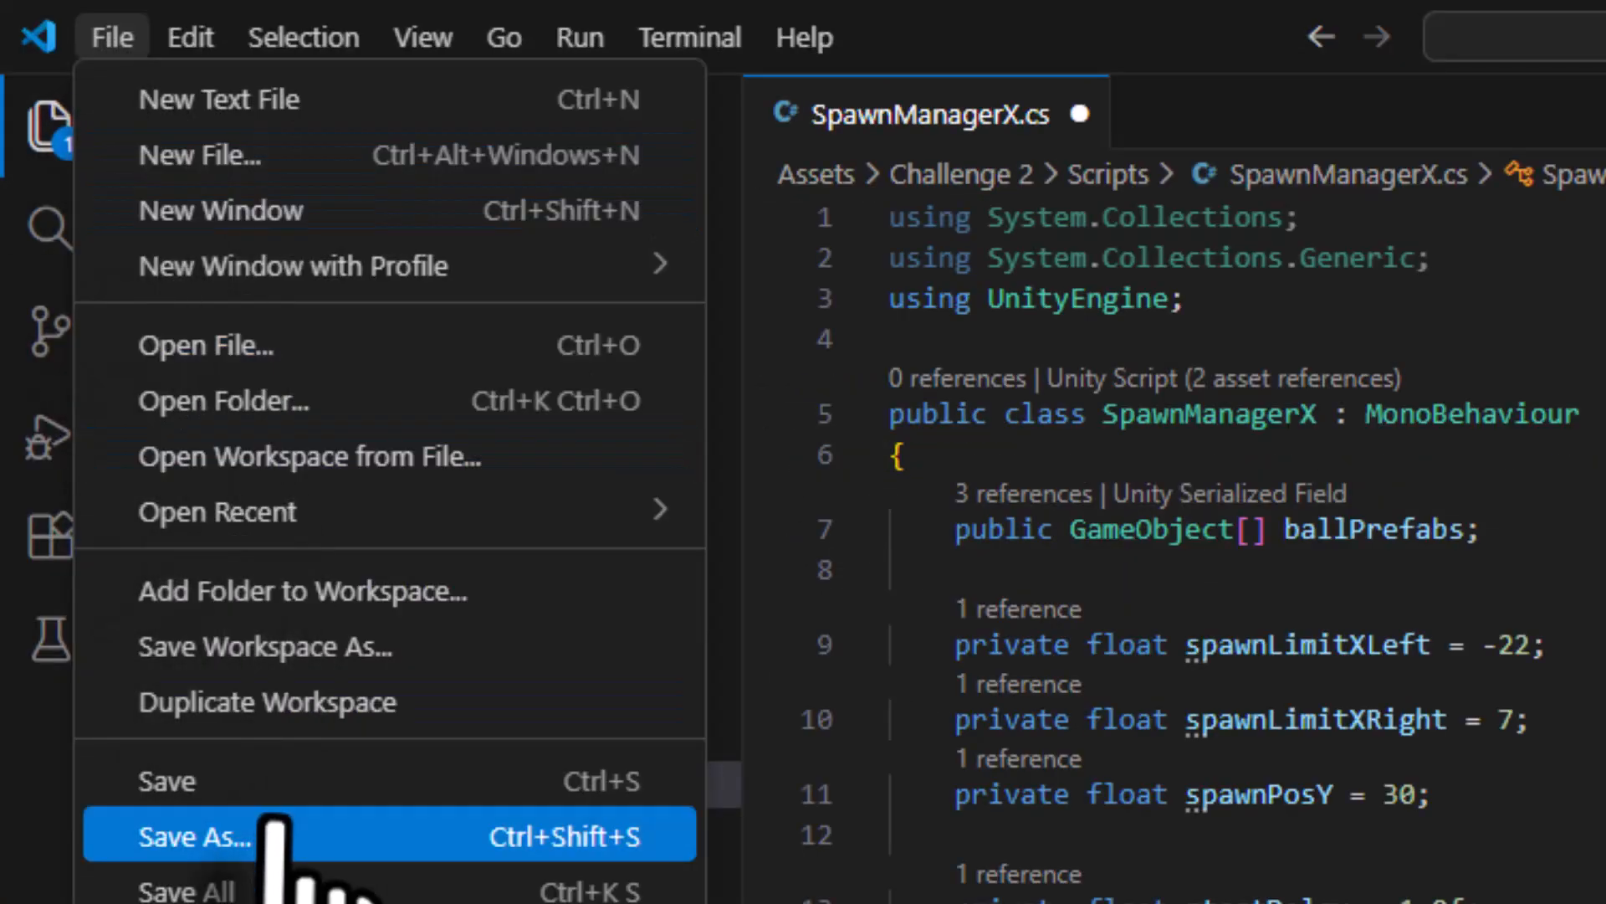
click(258, 786)
Switch back to Unity, play-test the random ball spawning once the scripts compile, and stop the game
click(1082, 883)
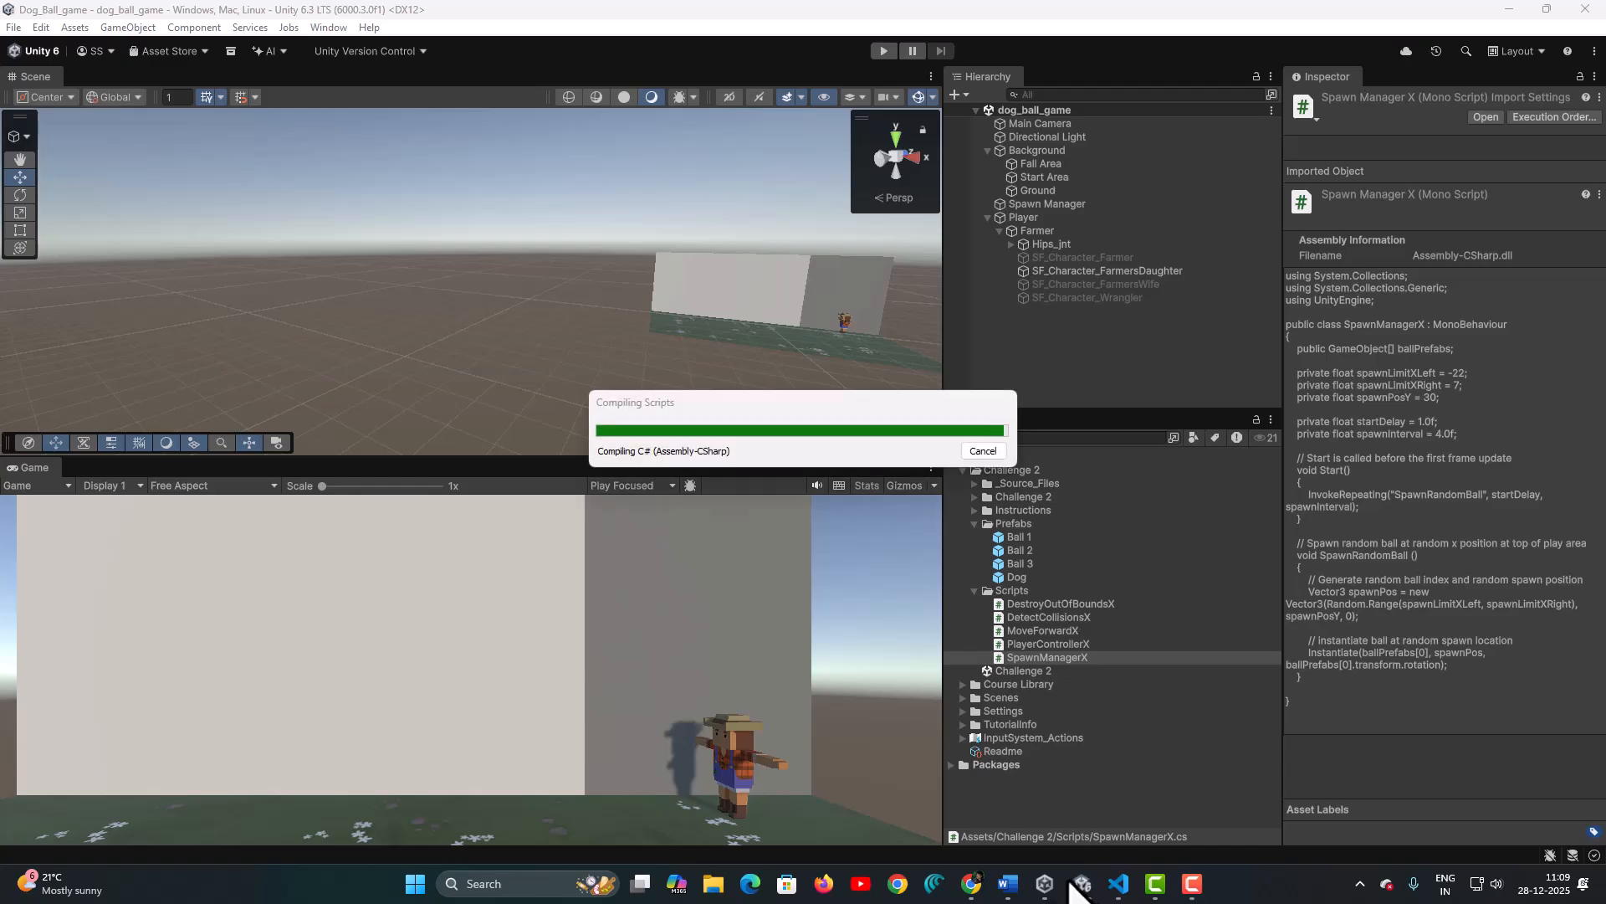
click(884, 51)
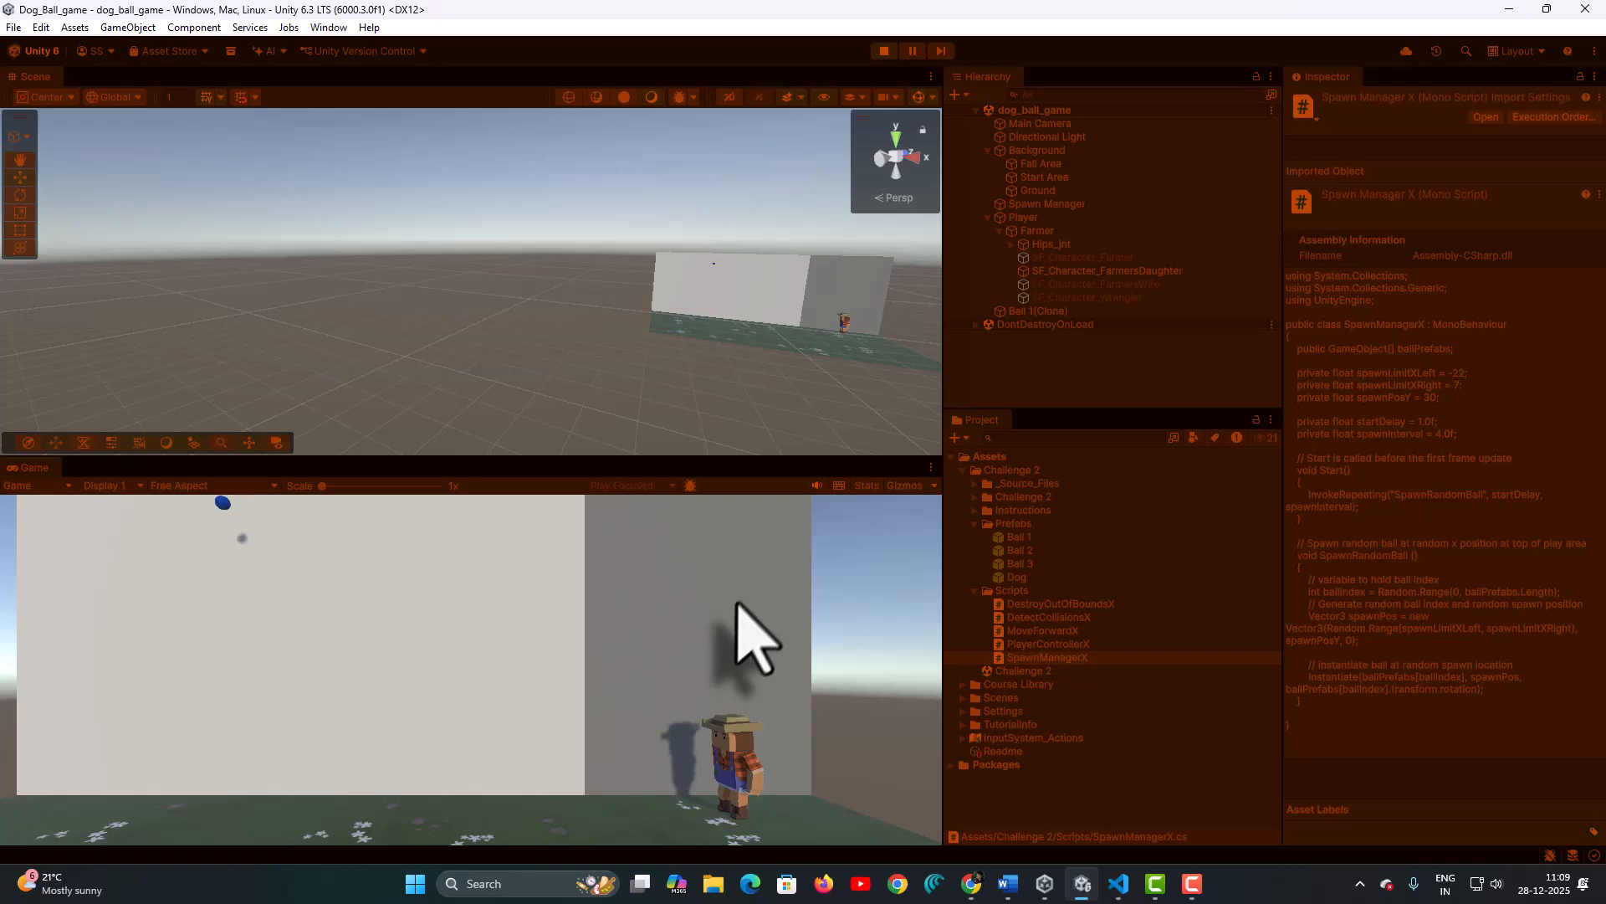
click(885, 51)
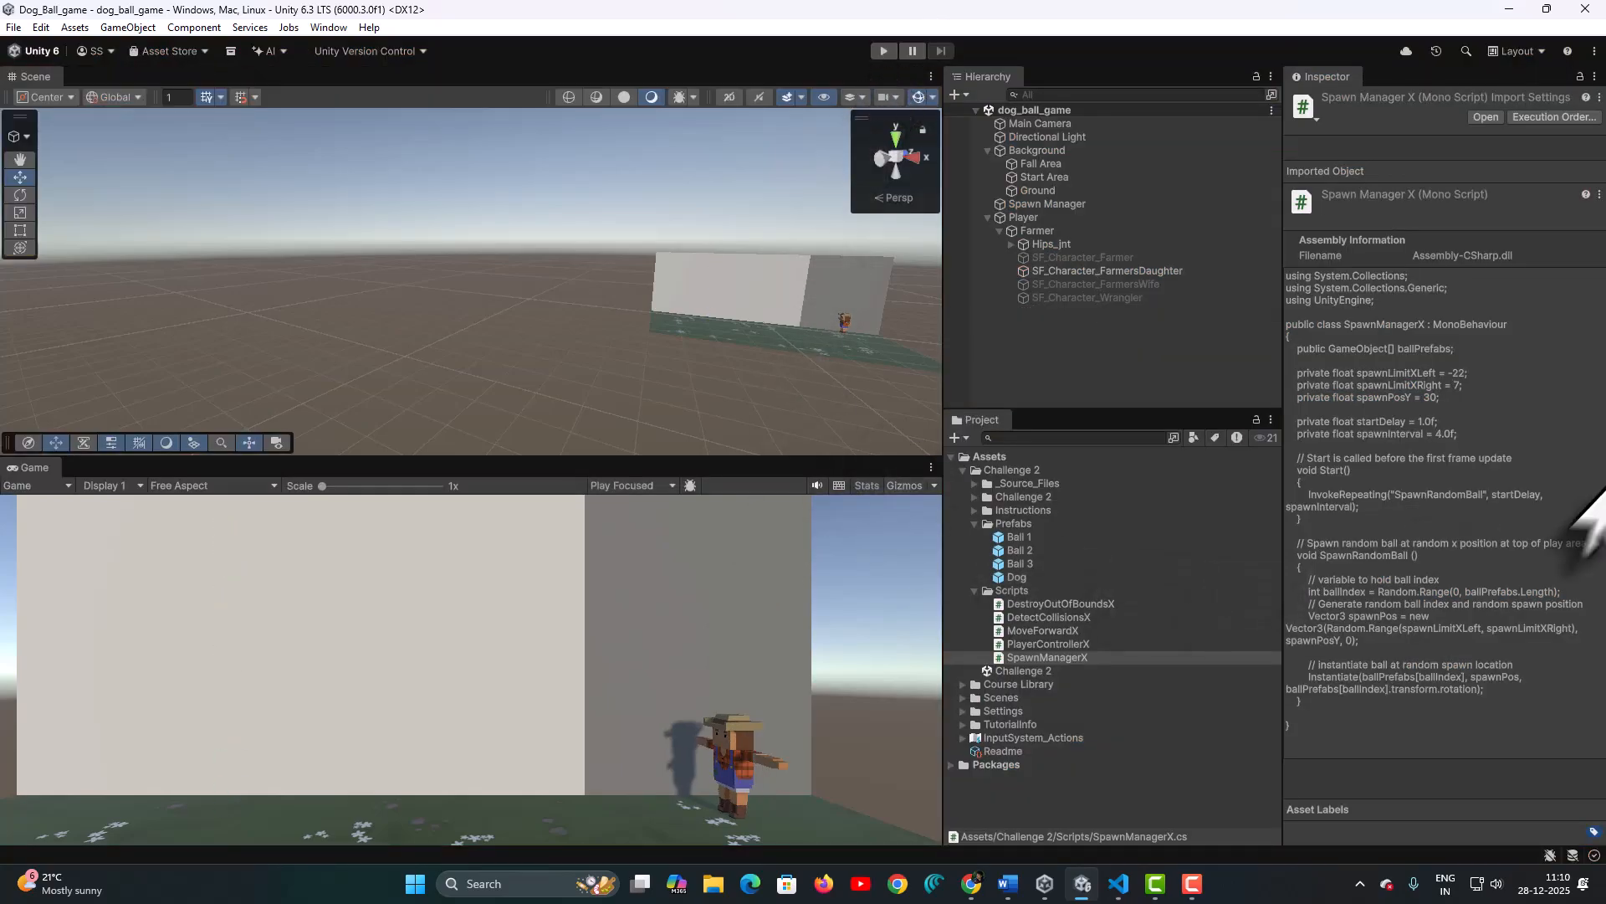